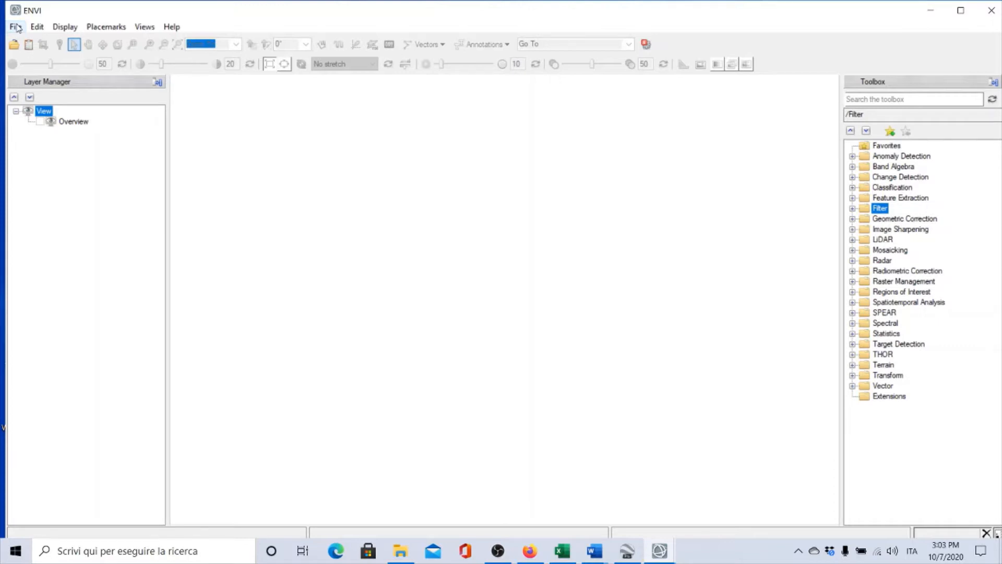
# Bring up the file chooser for optical Landsat data in the GeoTIFF with Metadata format.
pyautogui.click(17, 28)
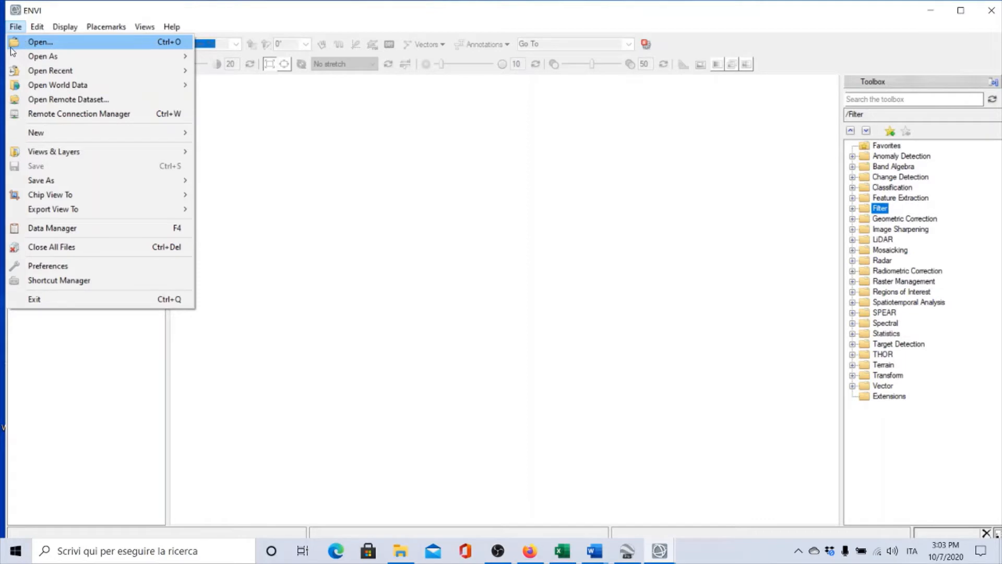
pyautogui.moveTo(24, 63)
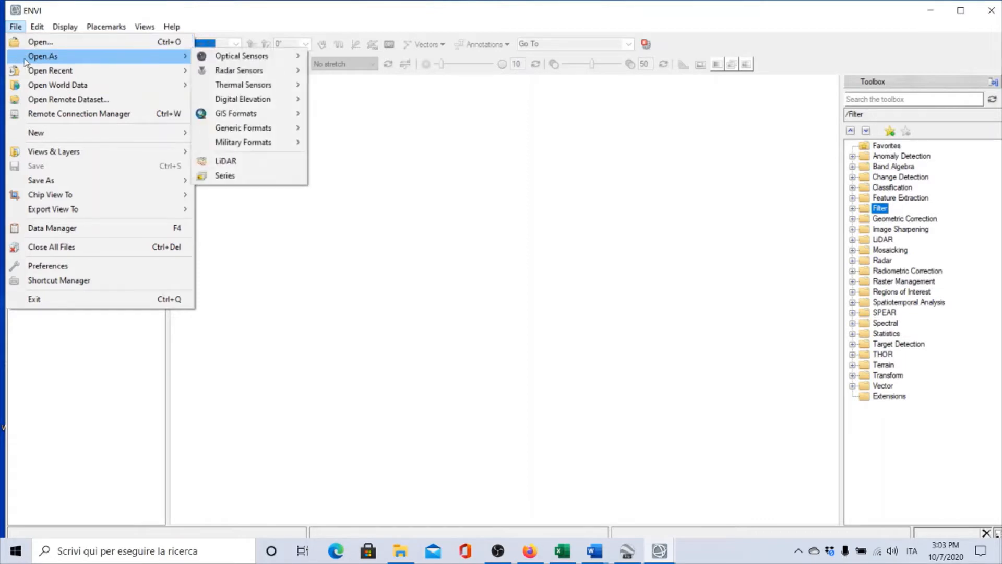
pyautogui.moveTo(251, 61)
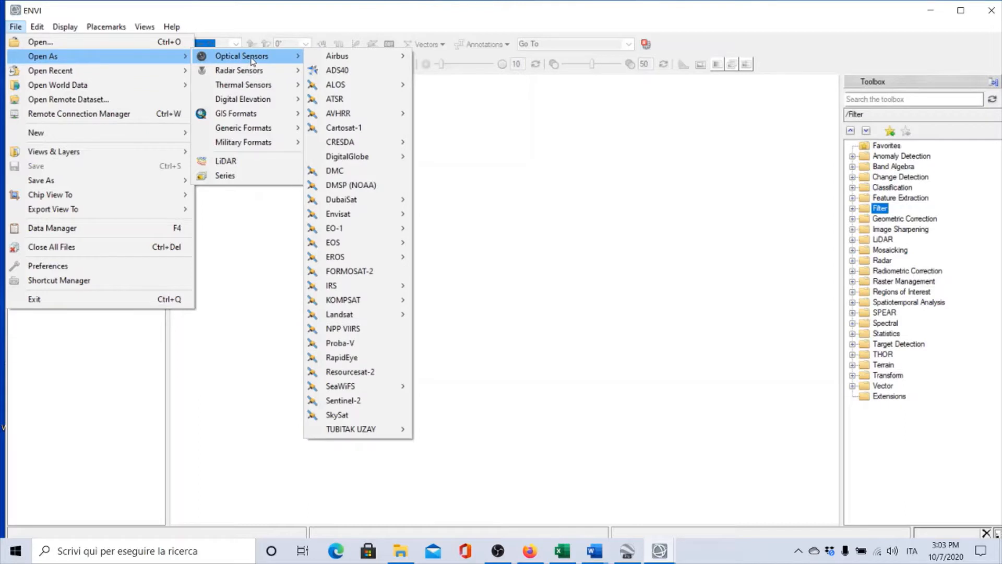
pyautogui.moveTo(405, 315)
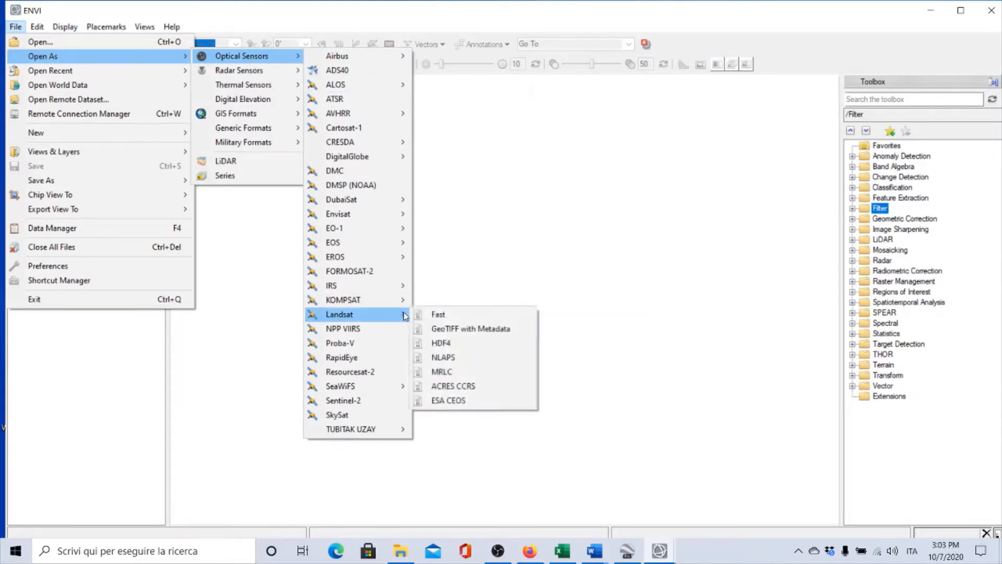
pyautogui.click(470, 330)
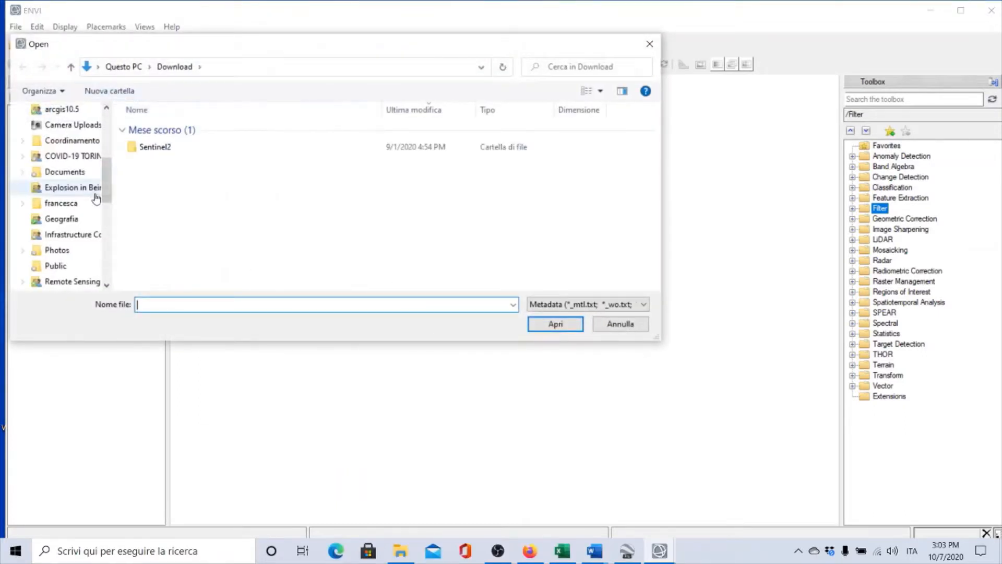
# Open LC08_L1TP_194029_20200414_20200414_01_RT_MTL from D:, materiale didattico > capitoli telerilevamento > GEOGRAFIA > DATA > N-W ITALY > Landsat 8.
pyautogui.moveTo(106, 183); pyautogui.dragTo(113, 259)
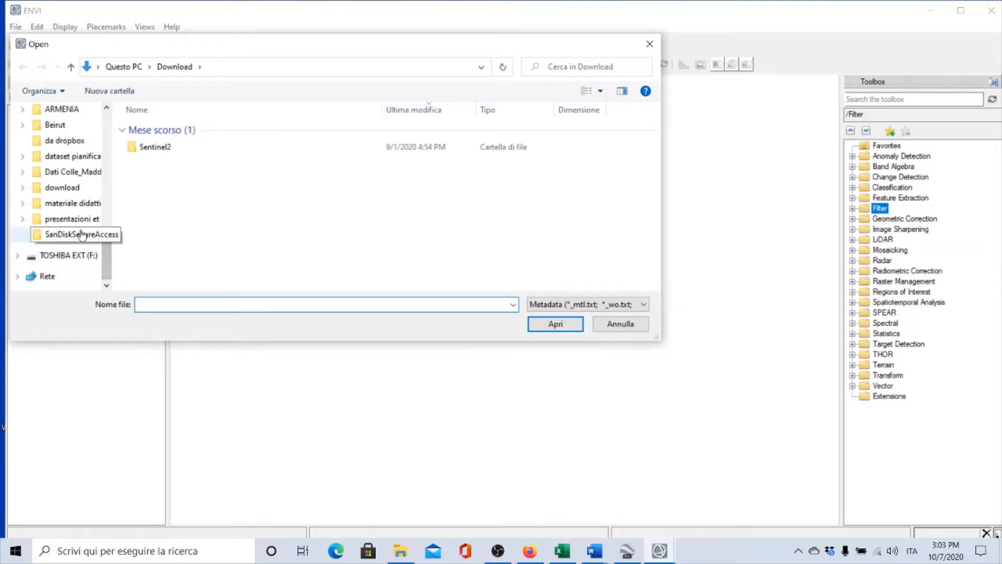
pyautogui.click(84, 206)
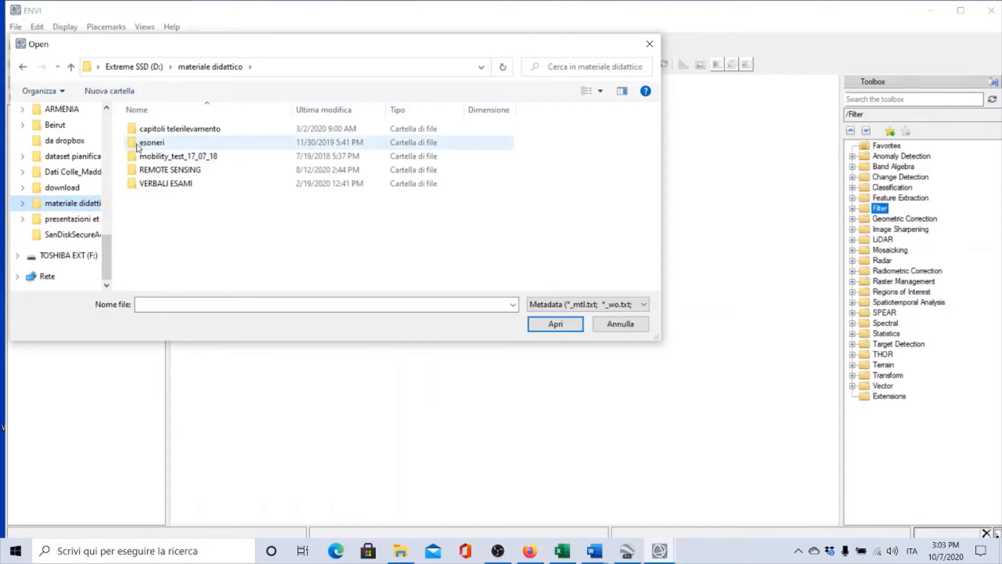
pyautogui.doubleClick(162, 130)
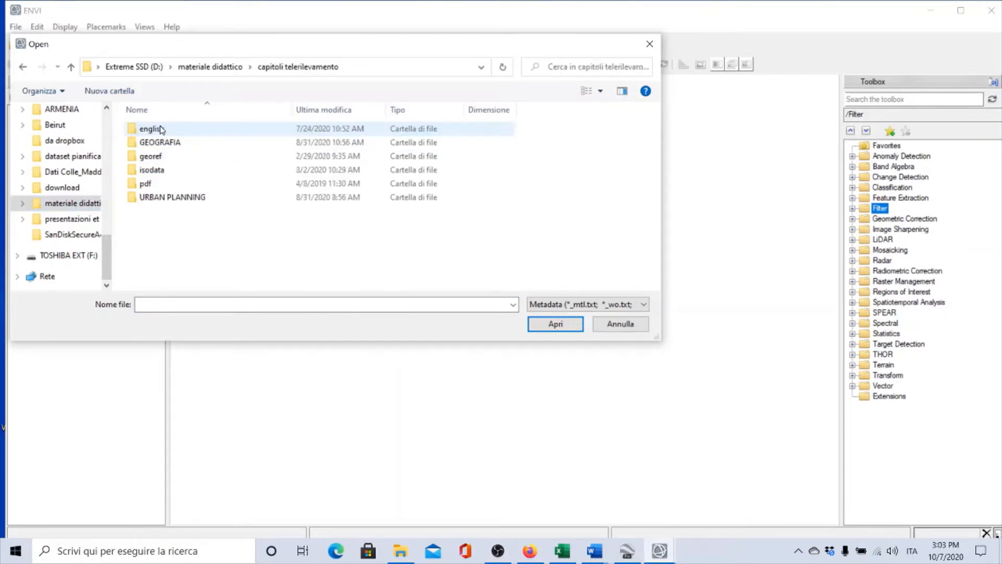
pyautogui.click(163, 142)
pyautogui.doubleClick(163, 142)
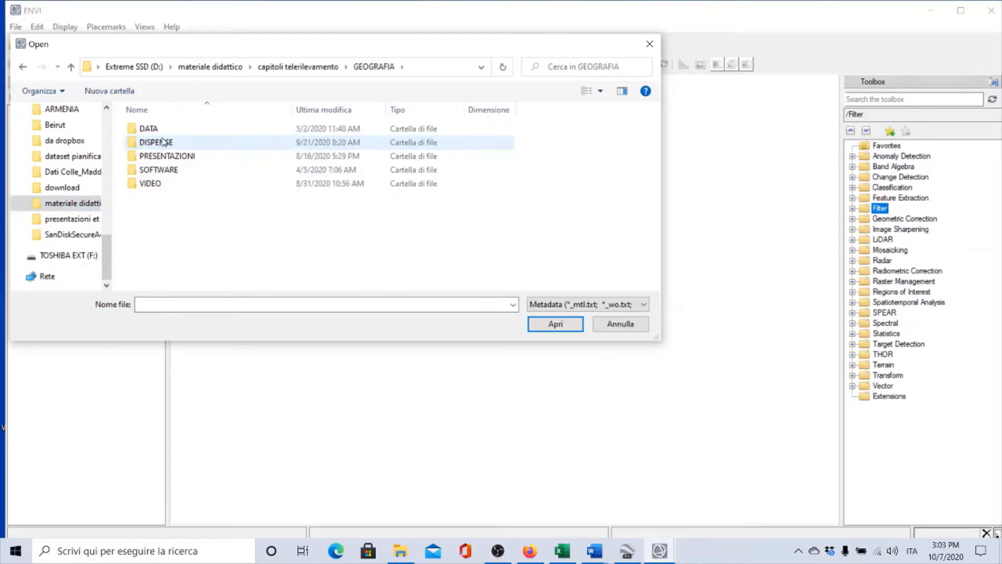
pyautogui.doubleClick(149, 129)
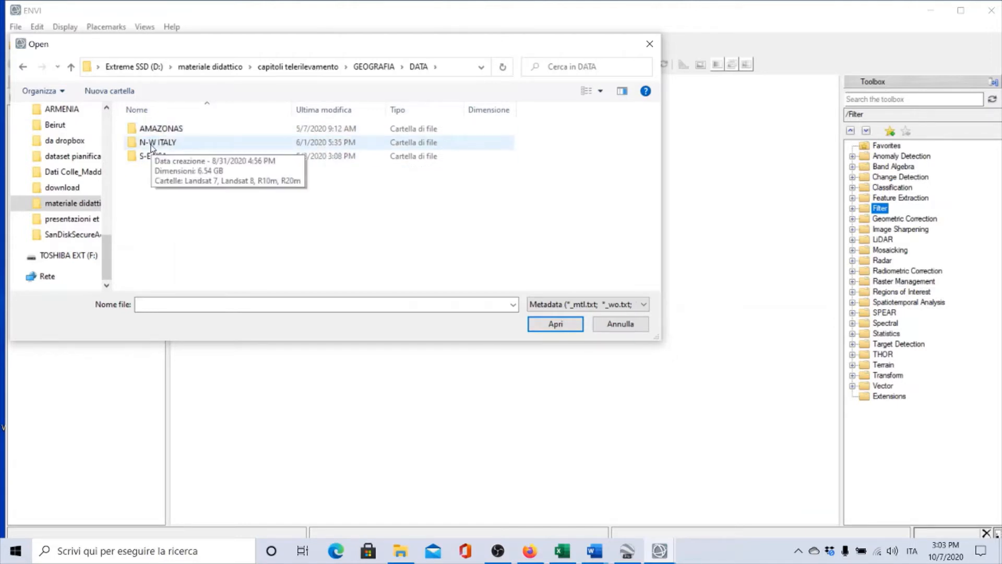
pyautogui.doubleClick(151, 144)
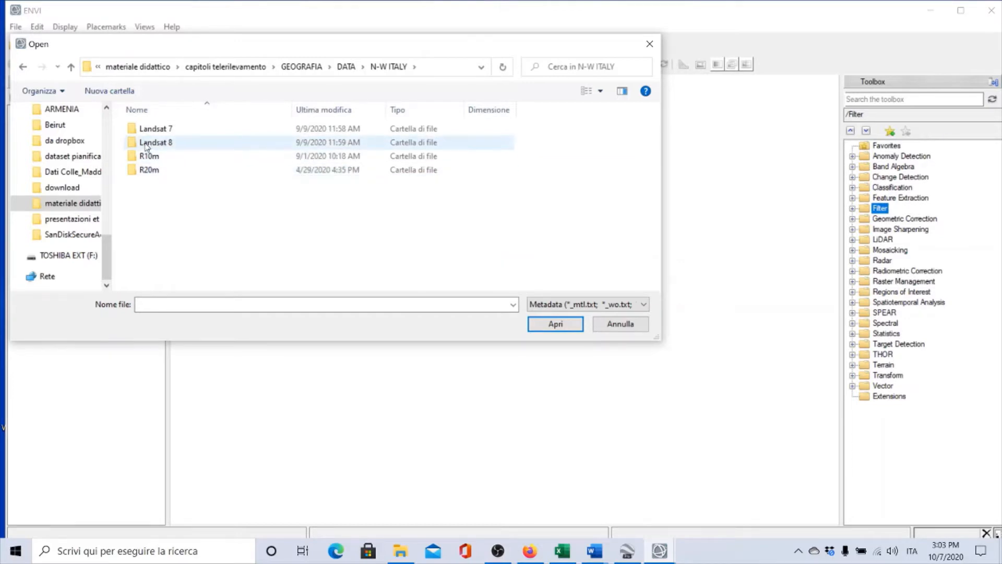
pyautogui.doubleClick(148, 144)
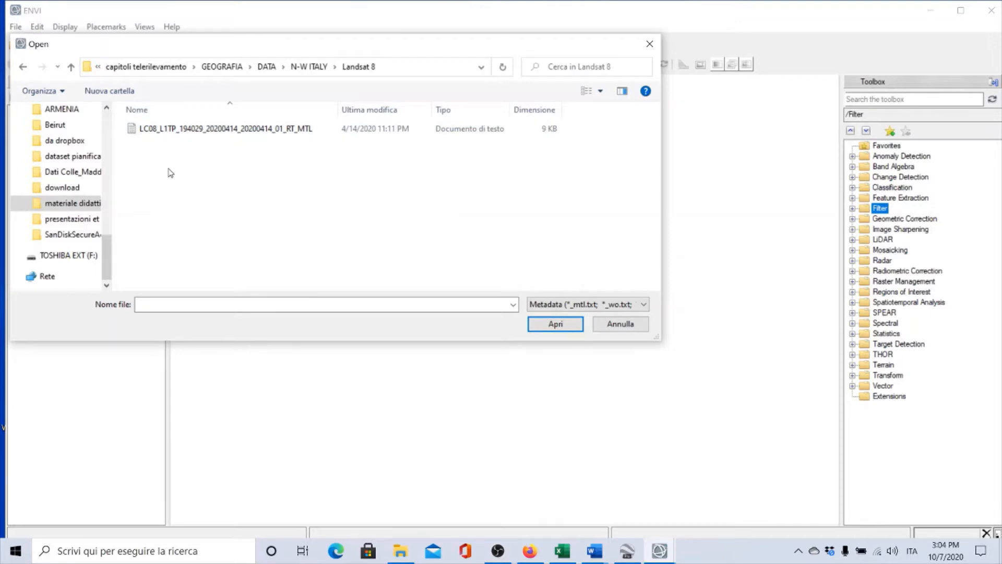
pyautogui.click(256, 130)
pyautogui.doubleClick(255, 130)
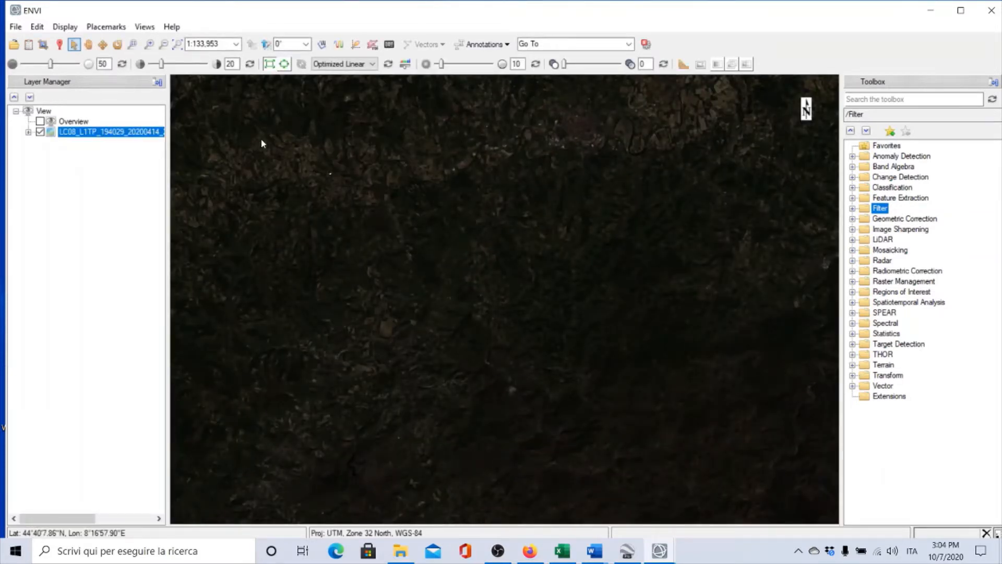
# Apply a Gaussian stretch to the natural-colour Landsat 8 scene with its full extent in view.
pyautogui.scroll(-2, 375, 237)
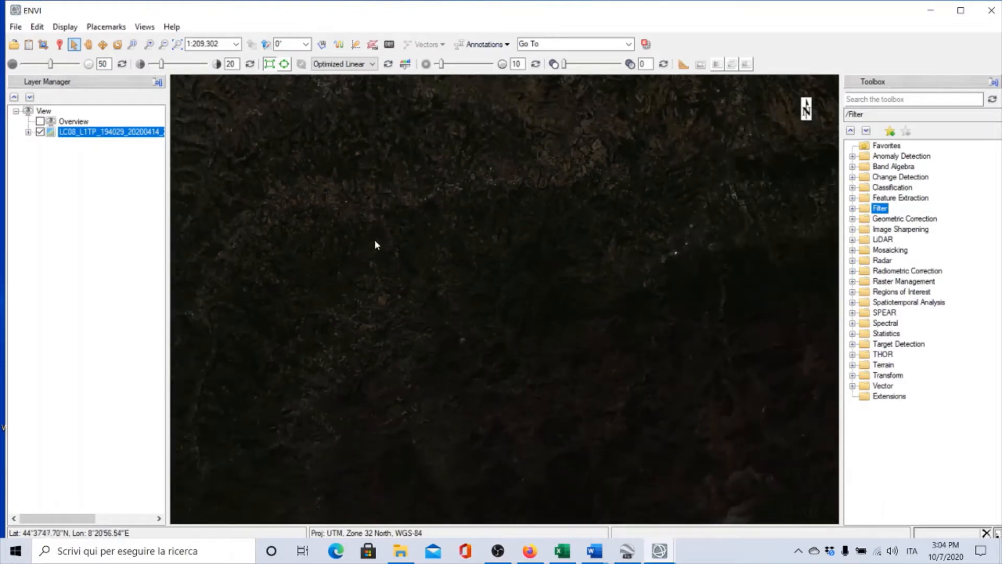
pyautogui.scroll(-5, 375, 243)
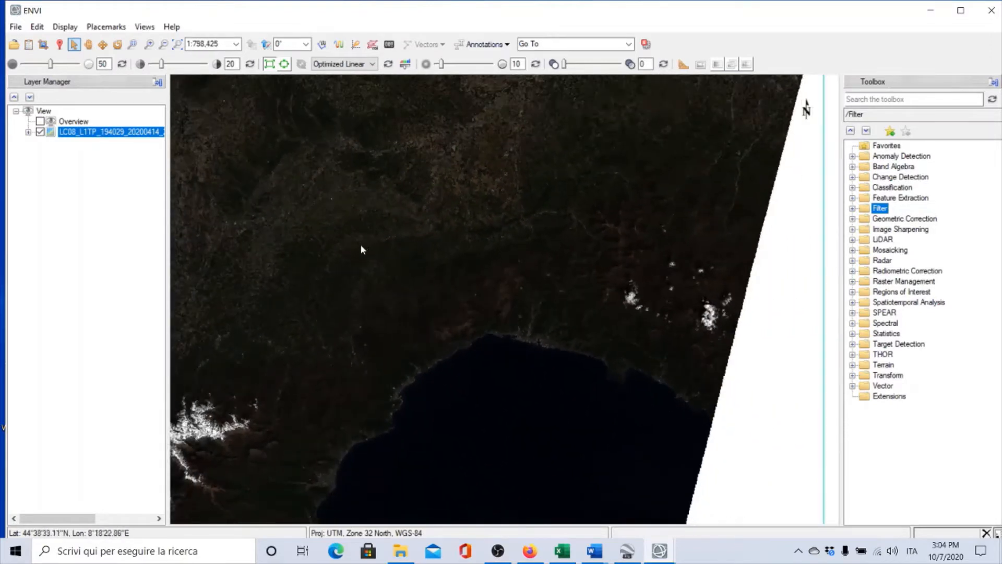
pyautogui.scroll(-3, 368, 241)
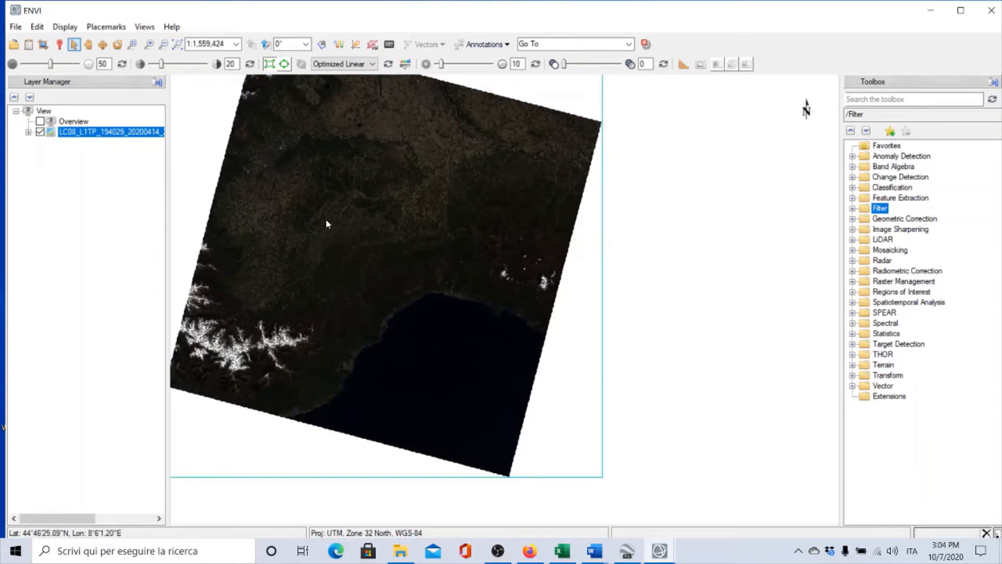
pyautogui.click(89, 44)
pyautogui.moveTo(319, 215); pyautogui.dragTo(392, 243)
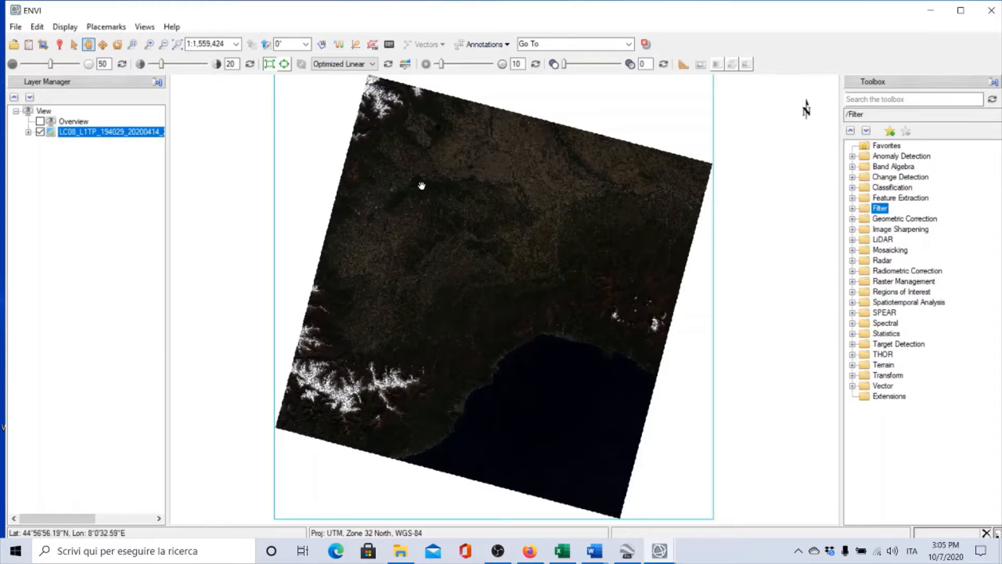
pyautogui.click(372, 64)
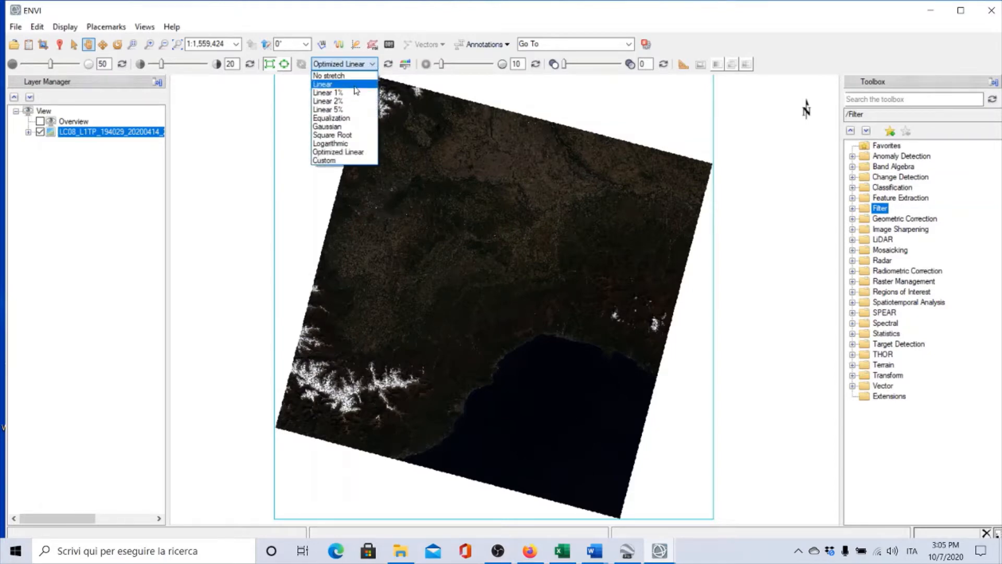
pyautogui.click(334, 127)
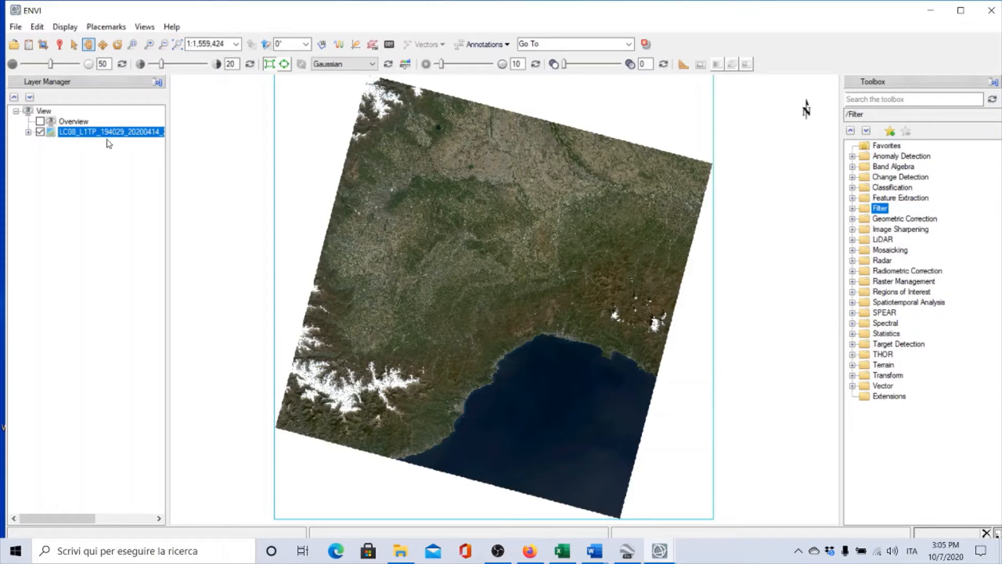
pyautogui.press('XF86AudioLowerVolume')
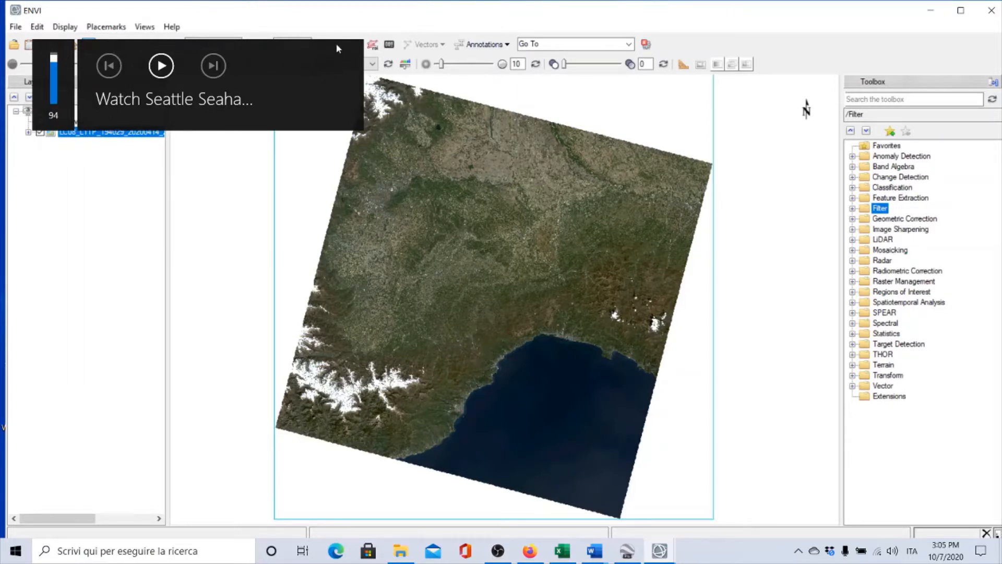
pyautogui.click(225, 252)
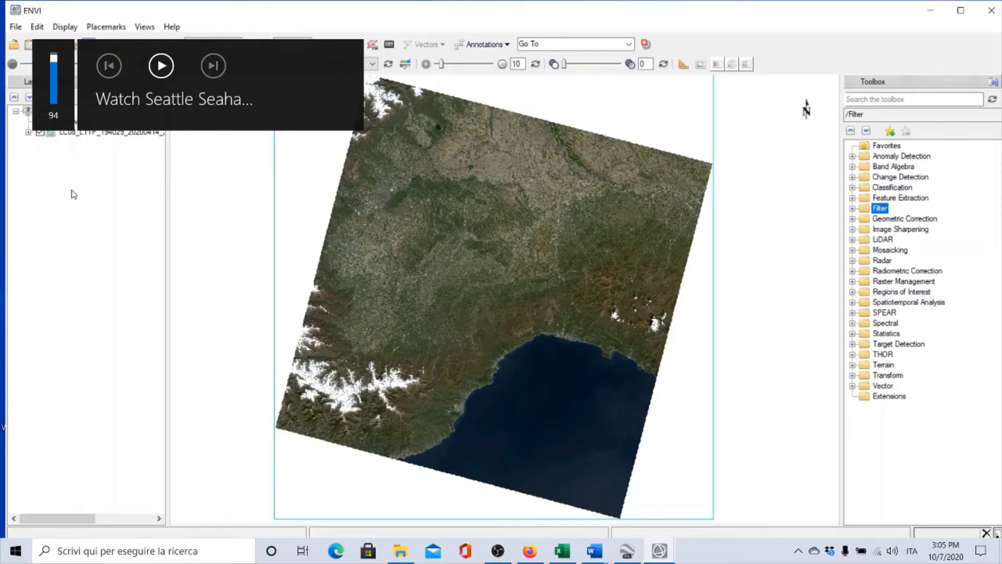
pyautogui.click(28, 45)
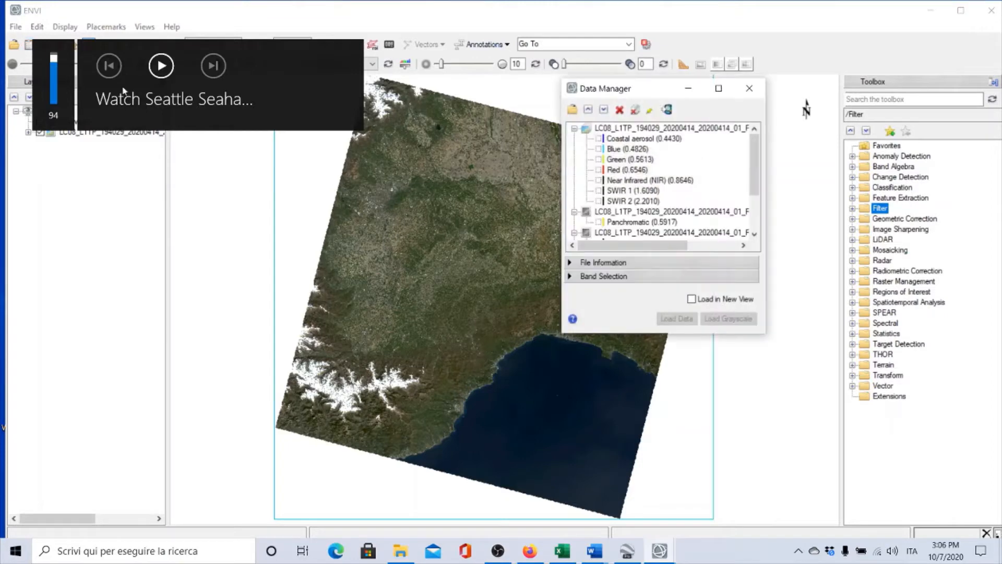
pyautogui.click(925, 14)
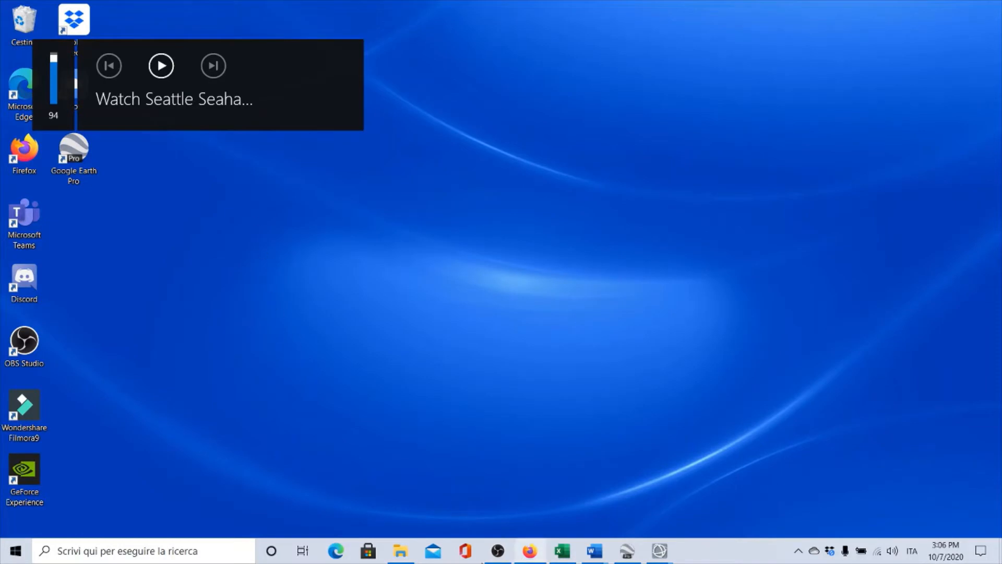
pyautogui.moveTo(660, 550)
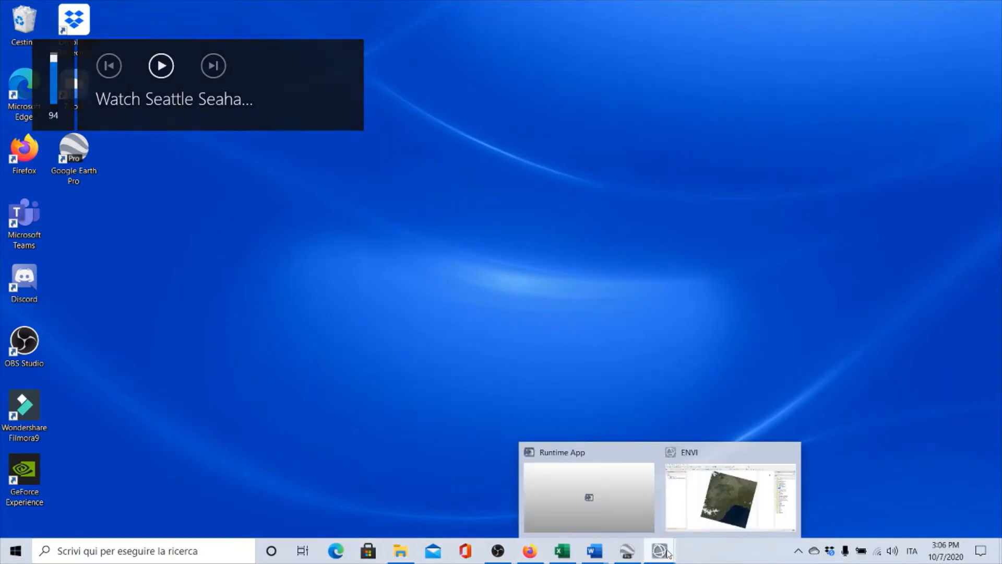
pyautogui.click(713, 467)
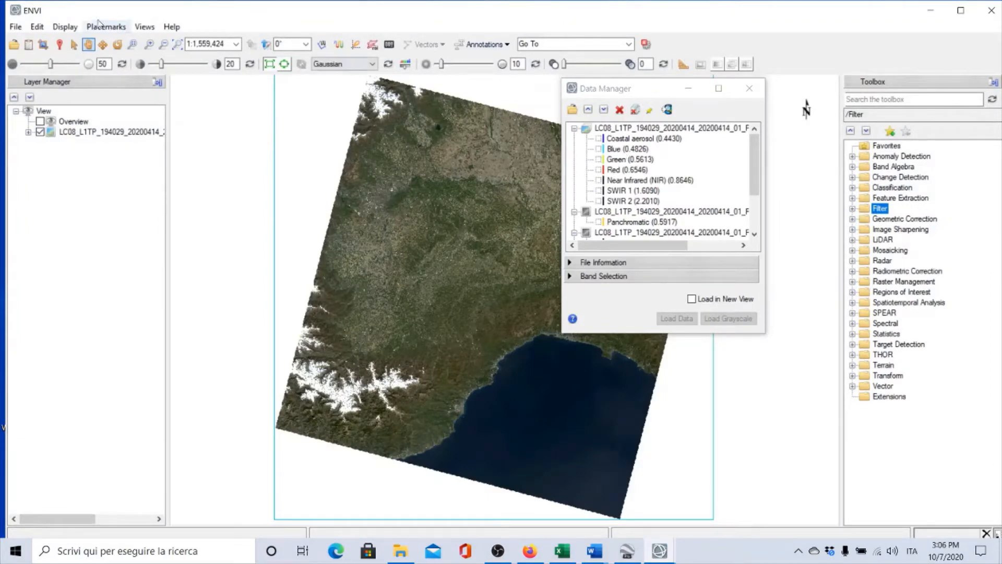
pyautogui.click(750, 88)
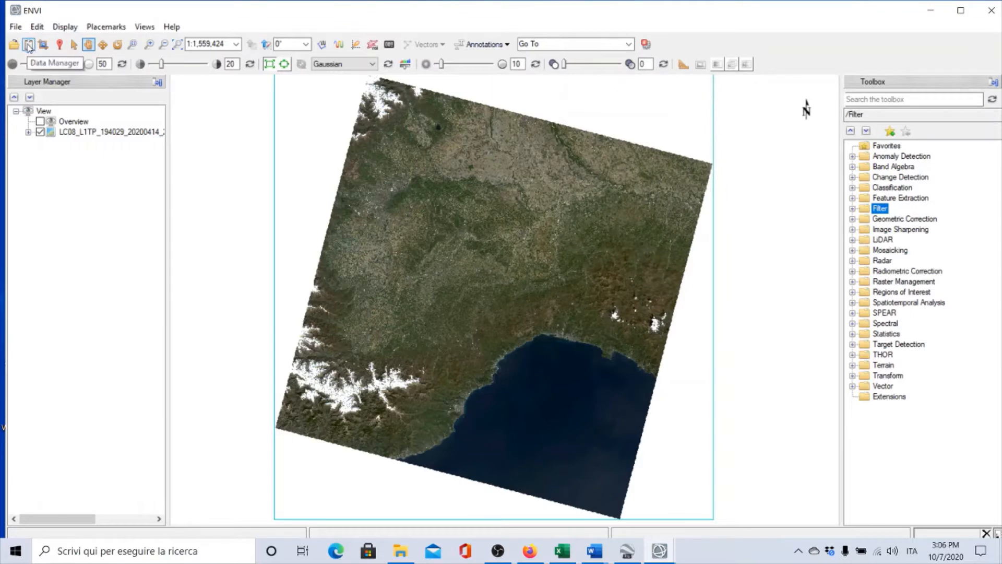
# Load a false-colour composite of the multispectral image with Near Infrared as red, Red as green and Green as blue, and close the Data Manager.
pyautogui.click(28, 45)
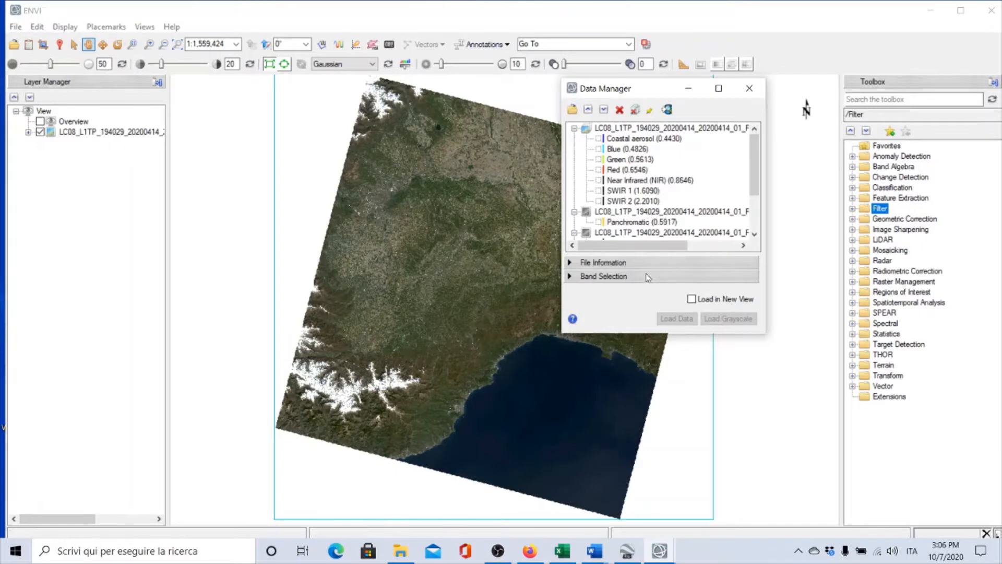
pyautogui.click(569, 277)
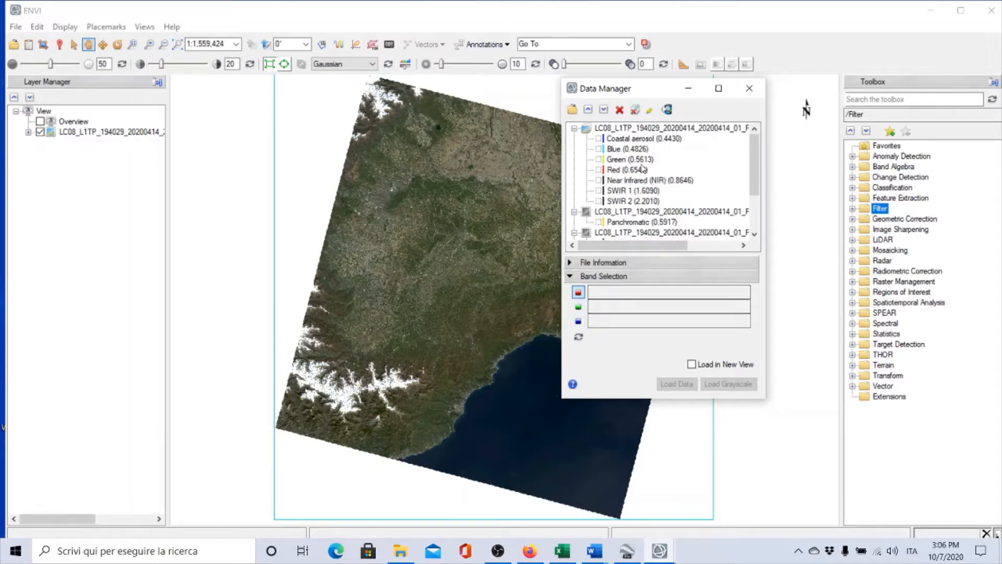
pyautogui.click(601, 182)
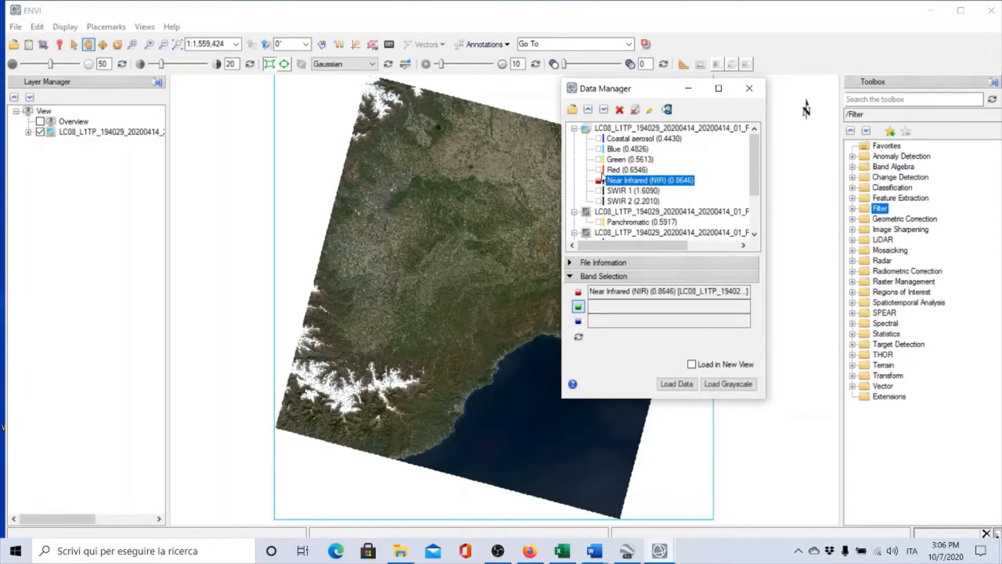
pyautogui.click(601, 171)
pyautogui.click(600, 160)
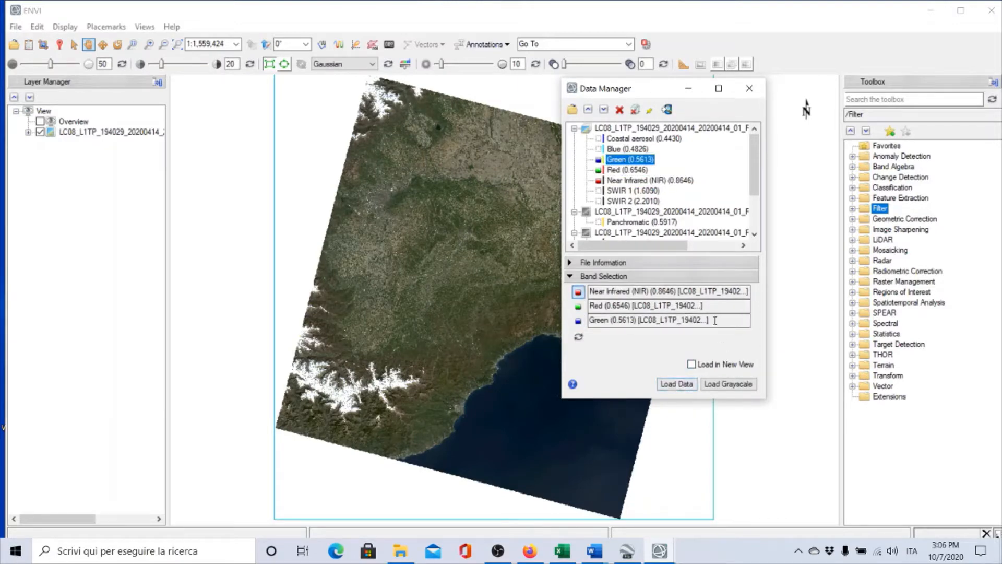
pyautogui.click(676, 386)
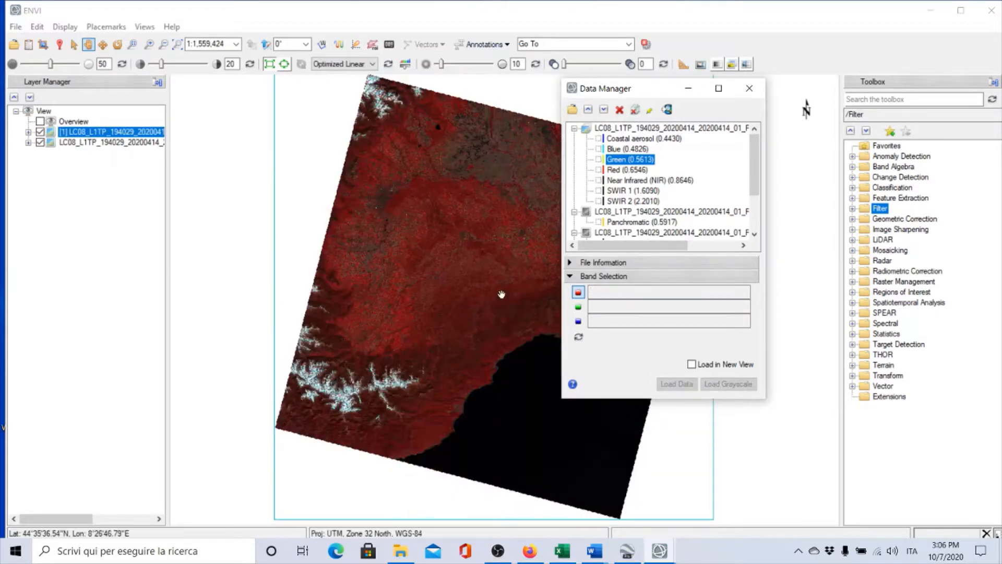
pyautogui.click(750, 88)
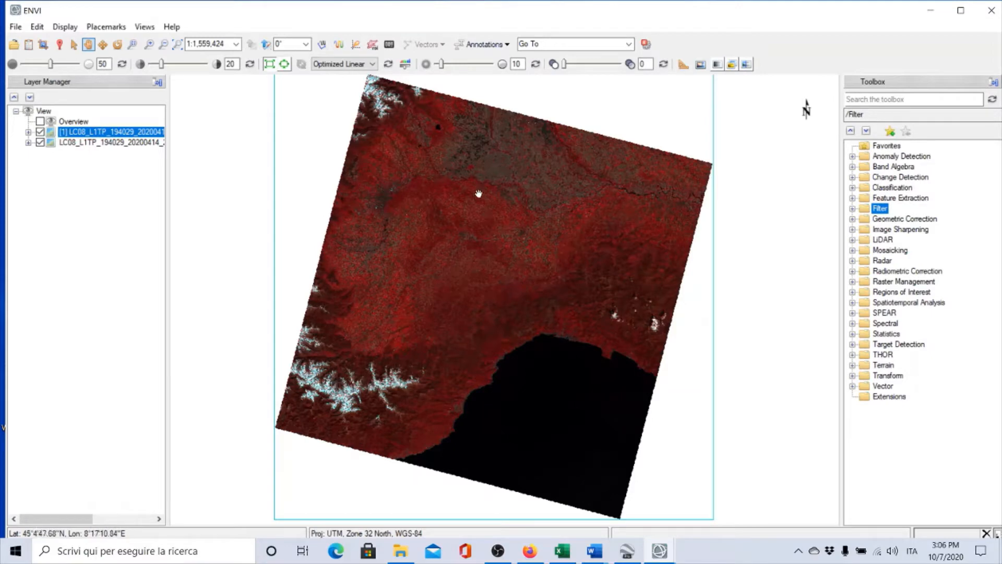
# Apply a Gaussian stretch to the false-colour layer and hide that layer to compare it with the natural-colour one.
pyautogui.click(373, 66)
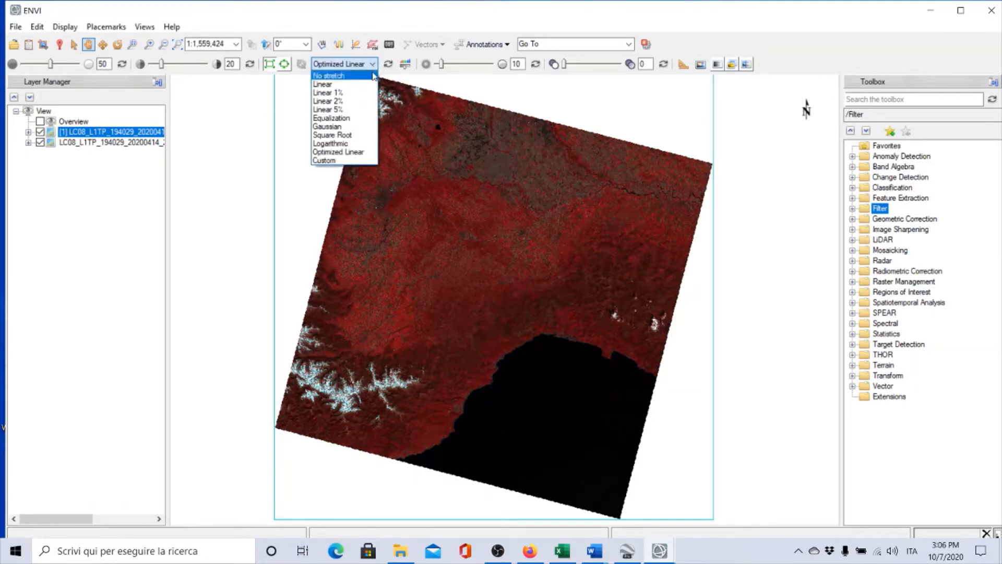
pyautogui.click(355, 128)
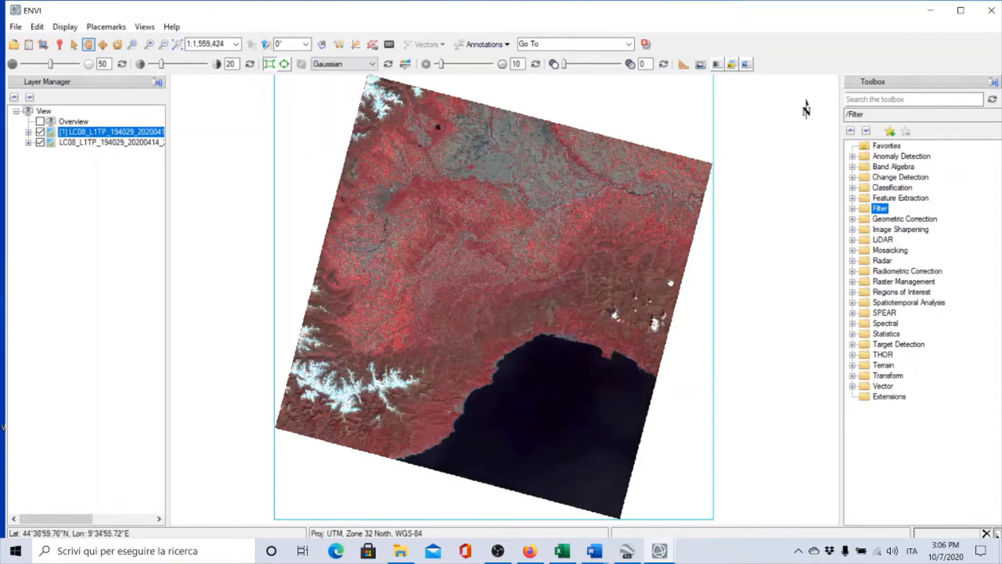
pyautogui.click(40, 131)
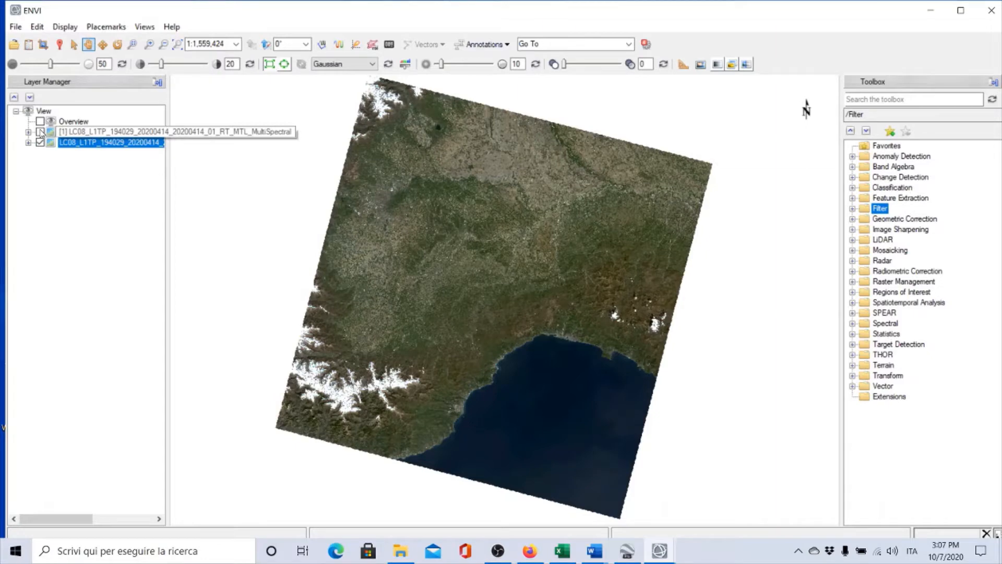
# Show the false-colour layer again and compare it with the natural-colour layer close up over the city beside the river.
pyautogui.click(40, 132)
pyautogui.click(40, 133)
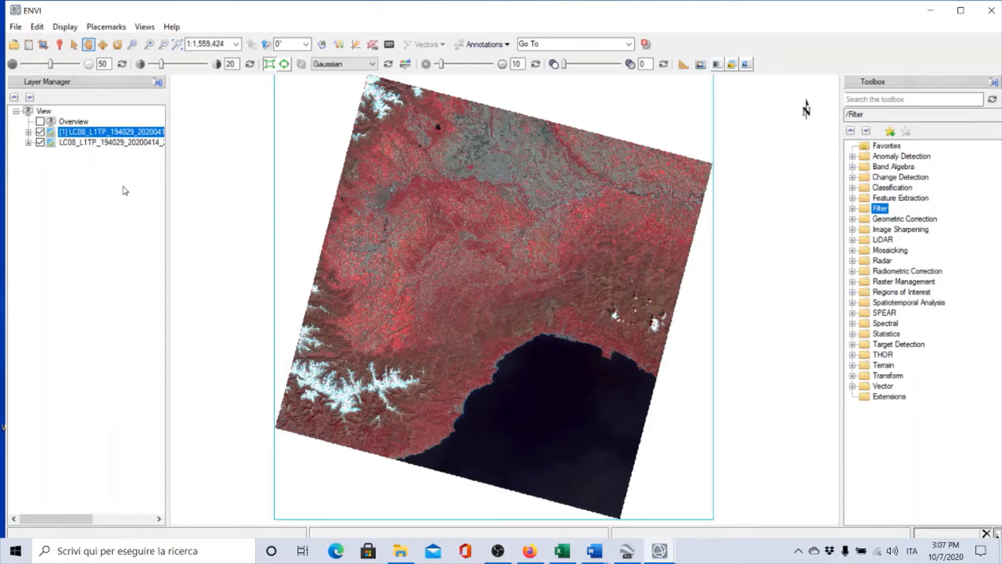
pyautogui.scroll(4, 405, 286)
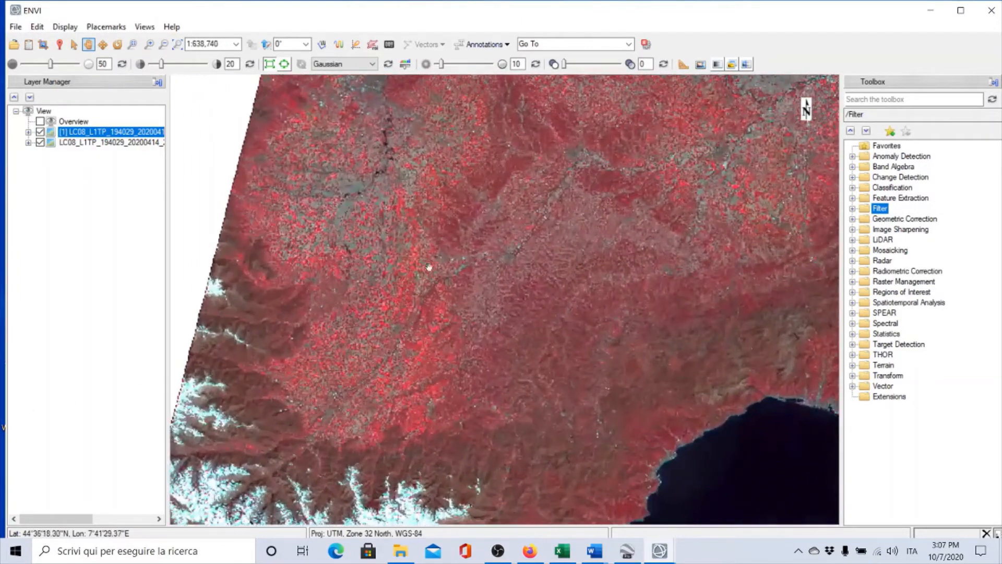
pyautogui.moveTo(429, 267); pyautogui.dragTo(458, 429)
pyautogui.moveTo(476, 300); pyautogui.dragTo(434, 385)
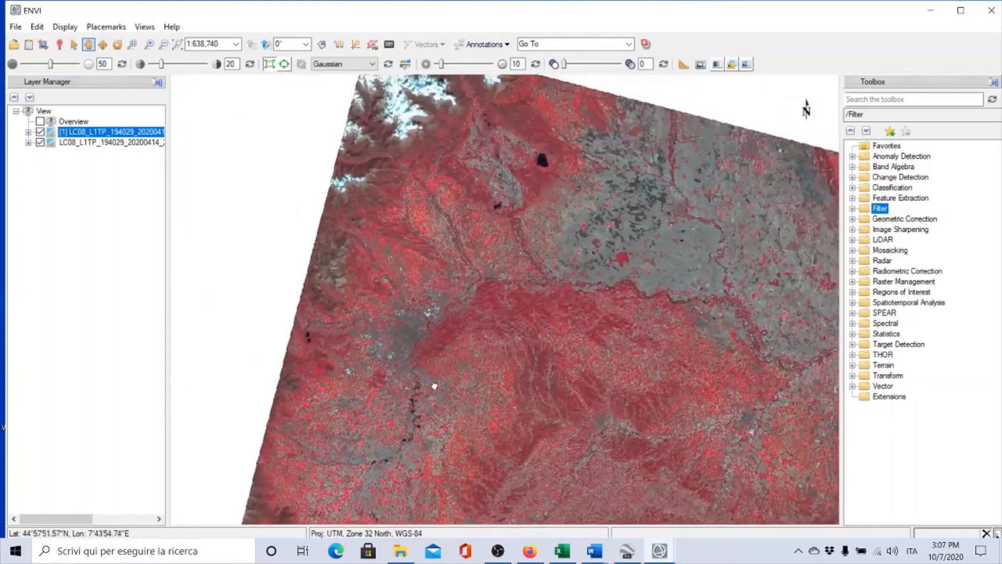
pyautogui.scroll(5, 436, 371)
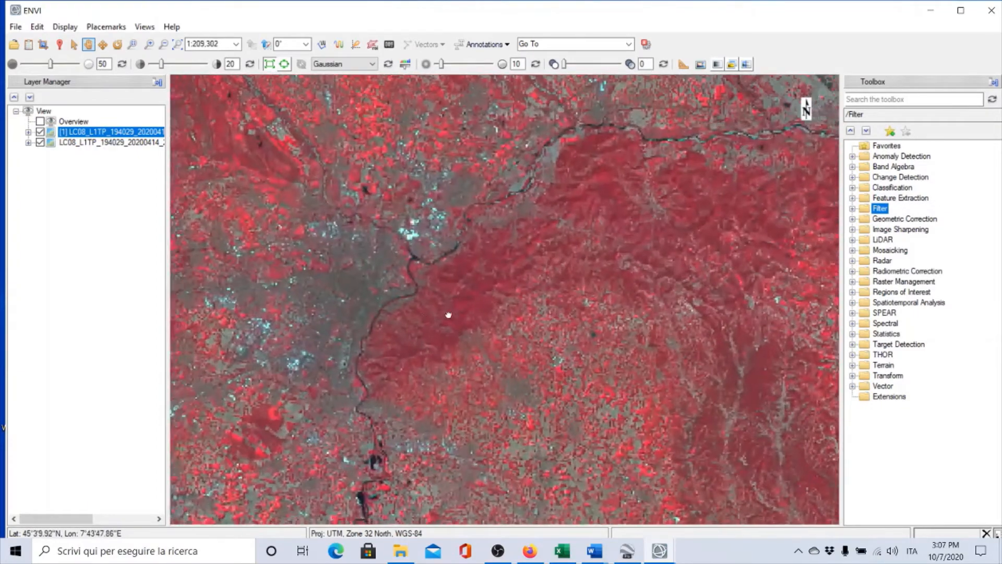
pyautogui.scroll(4, 448, 315)
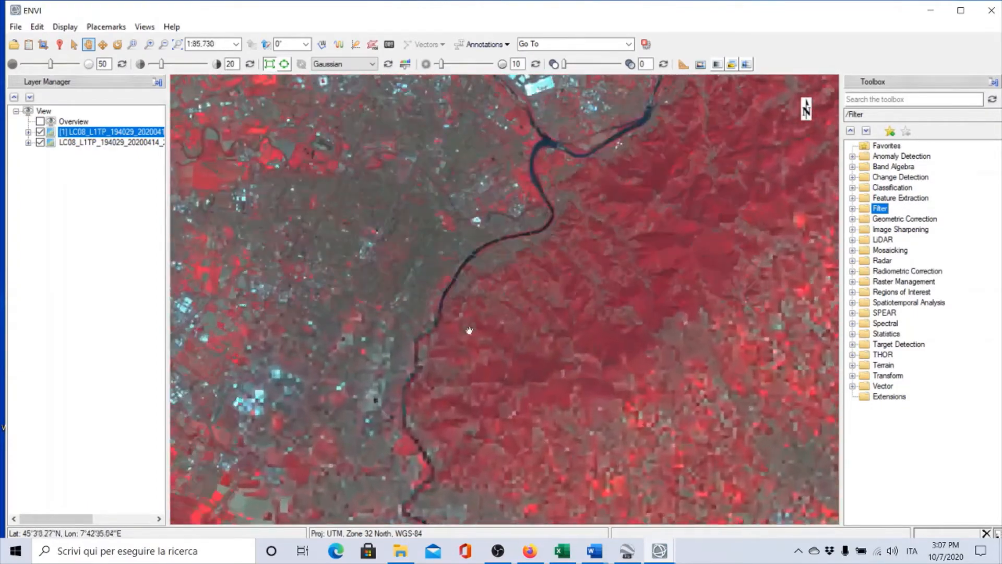
pyautogui.moveTo(469, 331); pyautogui.dragTo(564, 331)
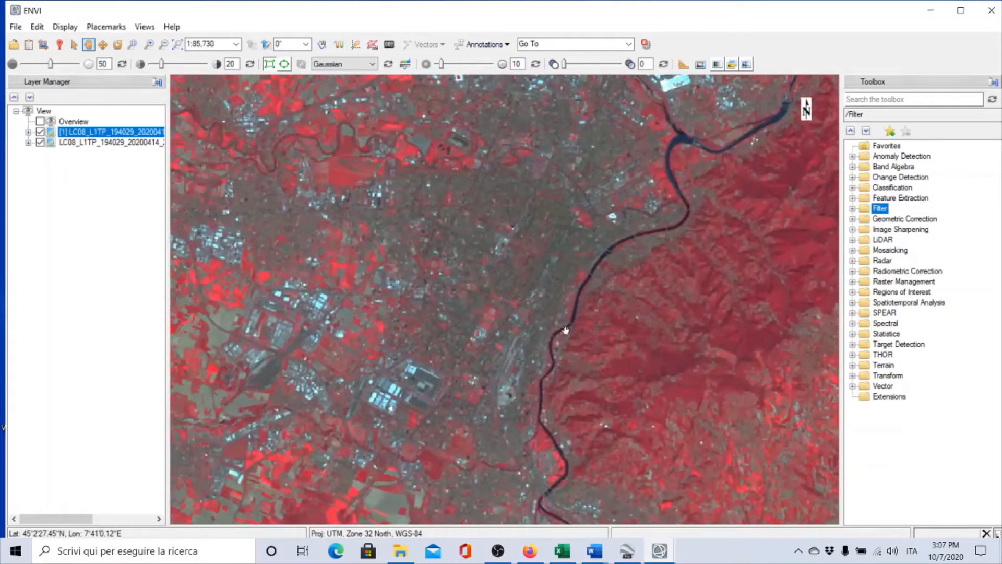
pyautogui.click(40, 132)
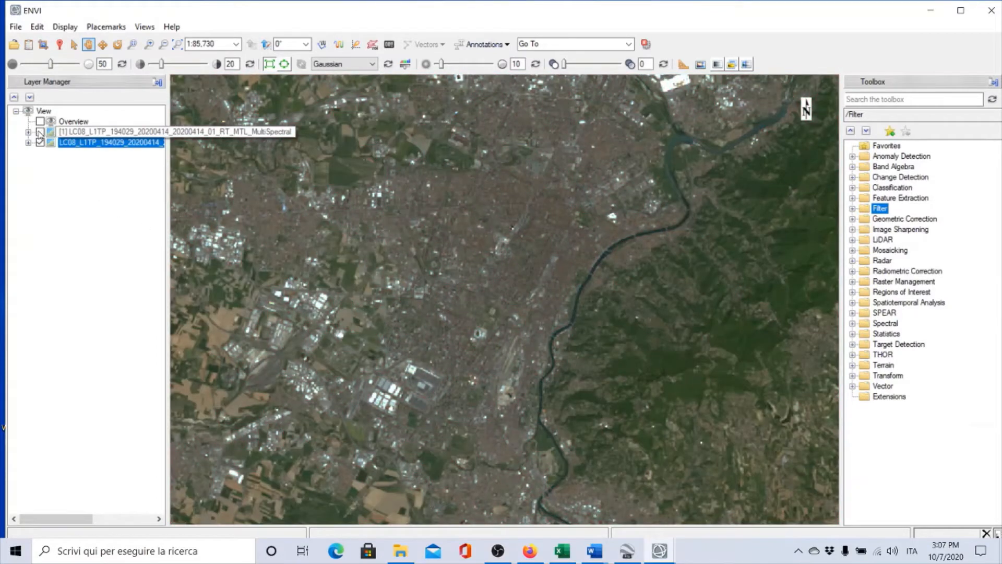
pyautogui.click(41, 132)
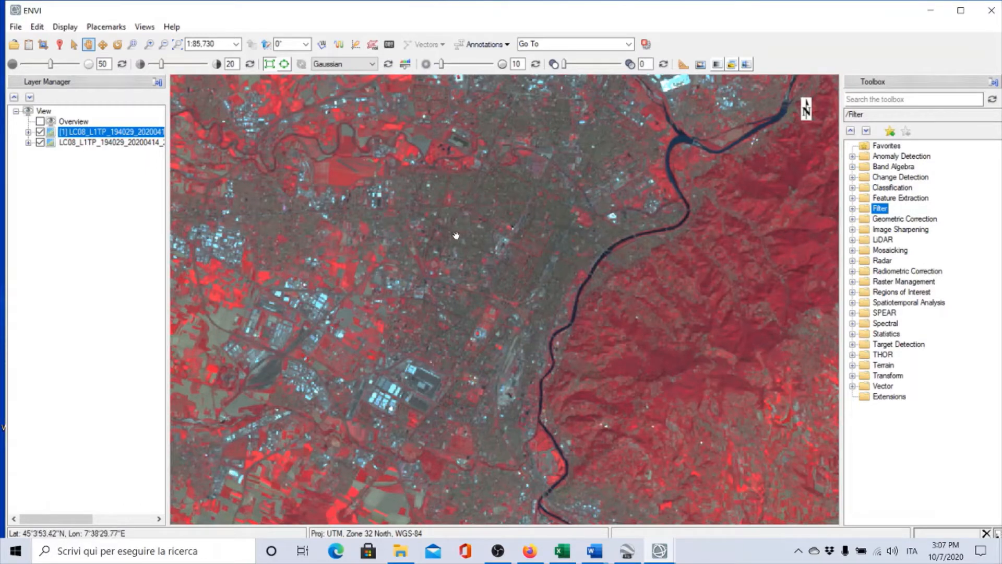
# Review the file information of the multispectral image in the Data Manager, then close the Data Manager.
pyautogui.click(29, 45)
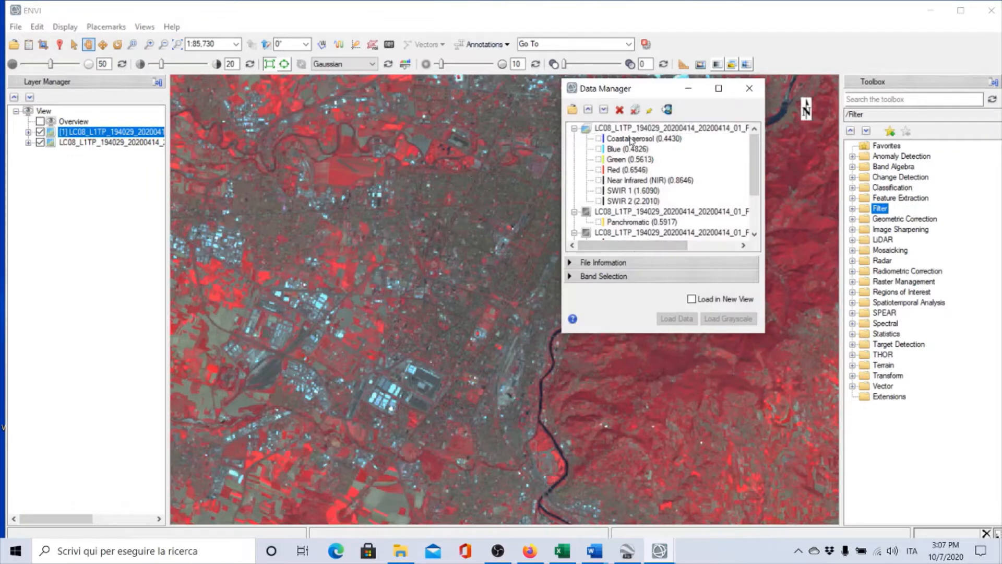
pyautogui.click(632, 139)
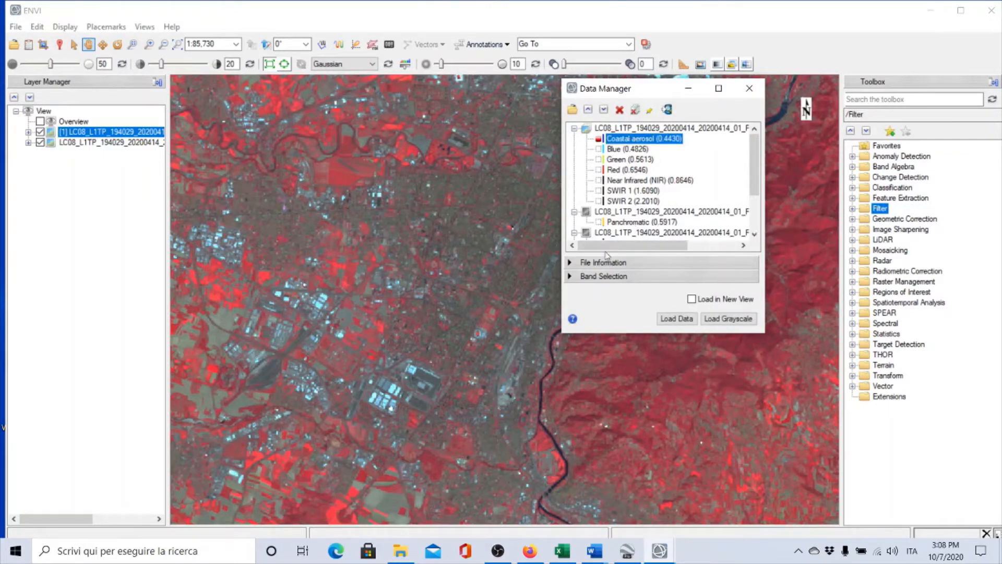
pyautogui.click(622, 129)
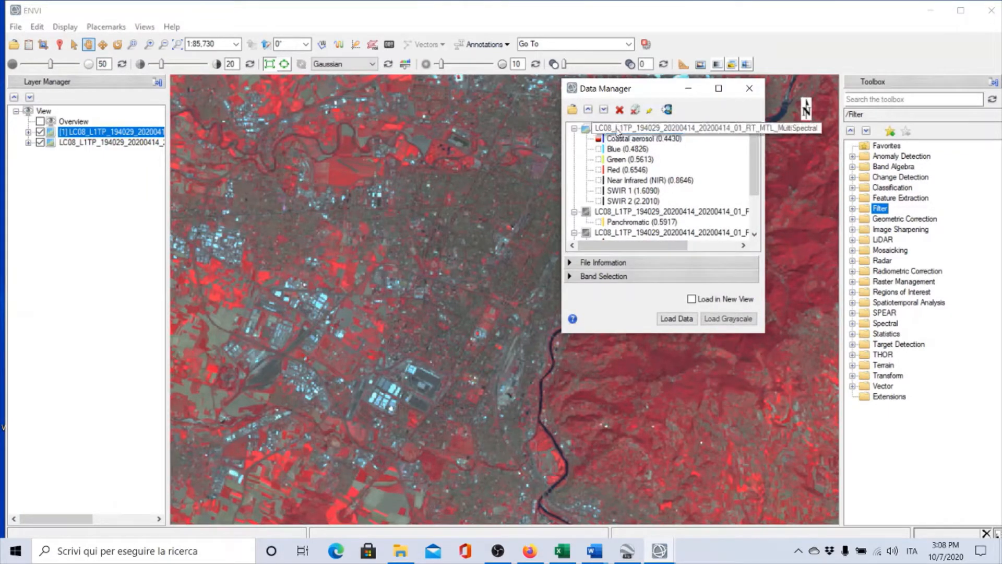
pyautogui.click(572, 263)
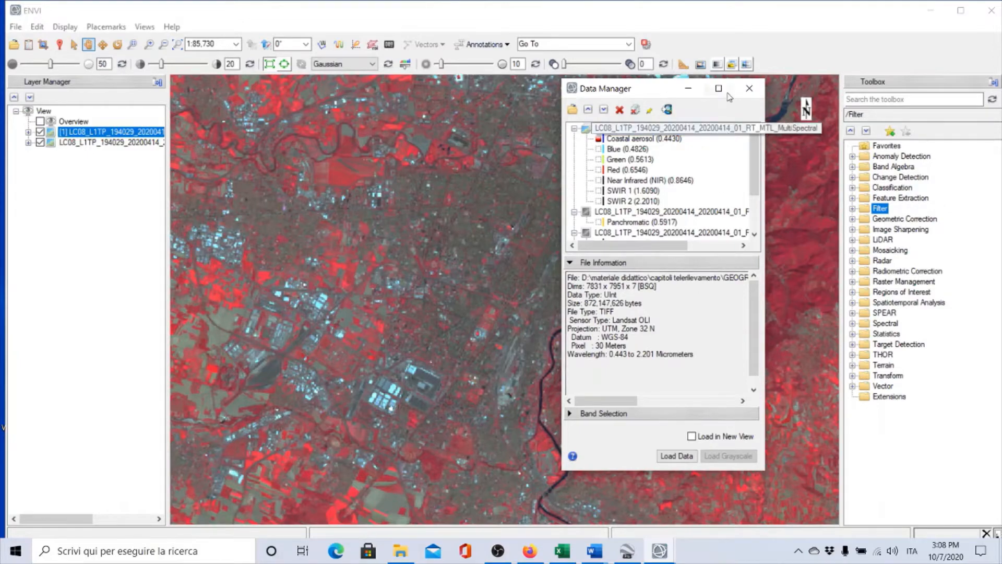
pyautogui.click(749, 90)
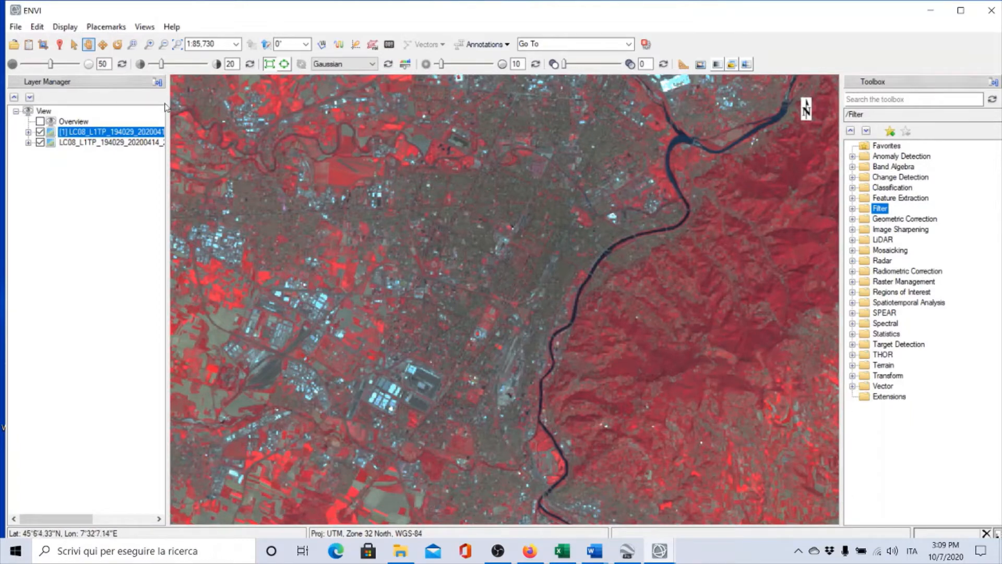
# Compute Quick Stats for the false-colour layer and plot the Band 1 histogram with the list of plotted curves shown.
pyautogui.click(76, 135)
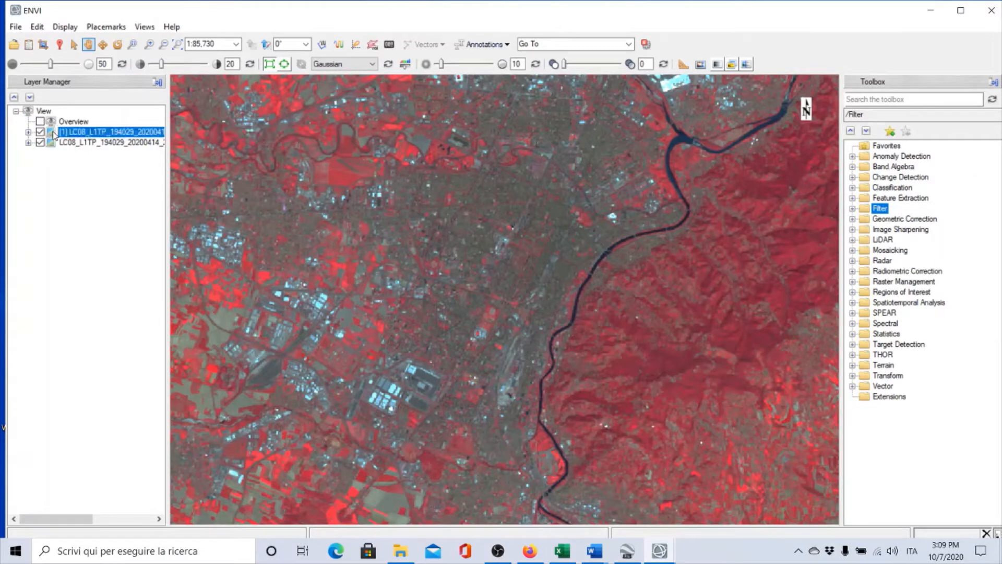
pyautogui.rightClick(54, 134)
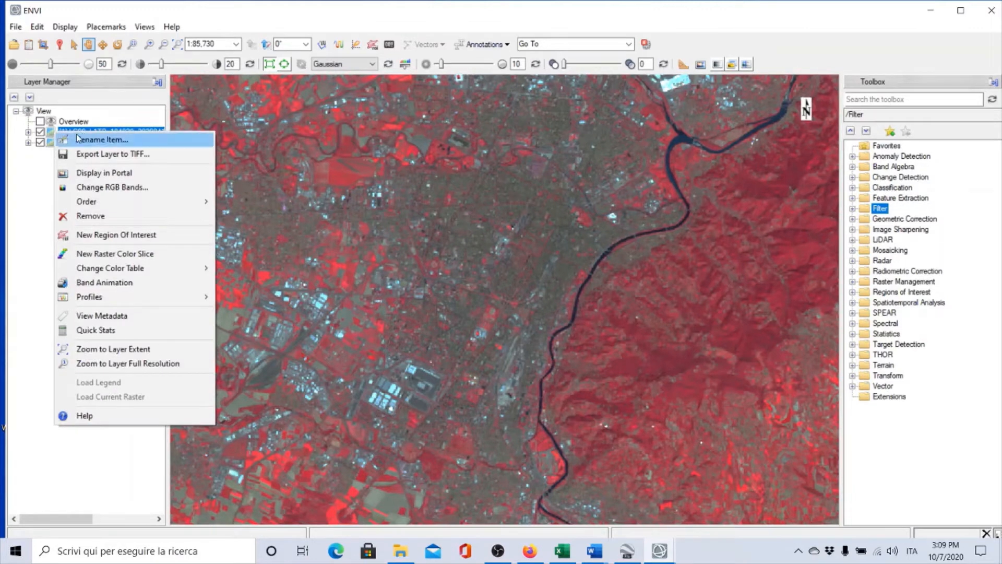
pyautogui.click(121, 333)
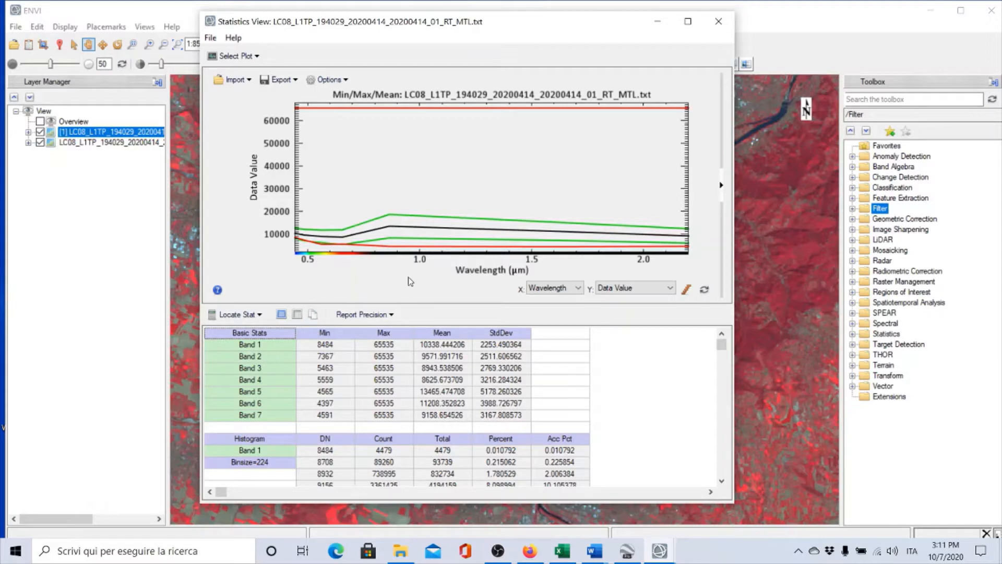
pyautogui.click(252, 57)
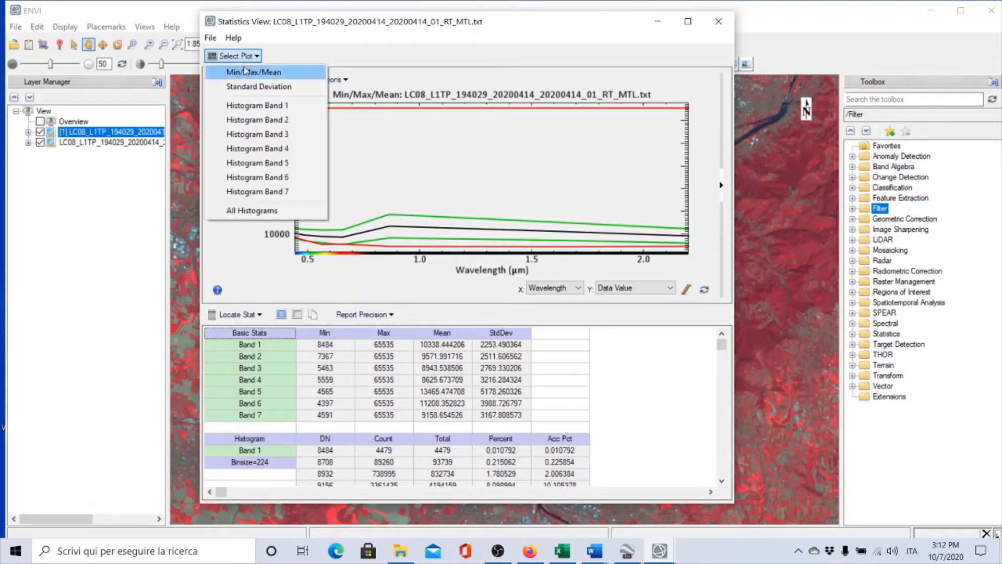
pyautogui.click(253, 108)
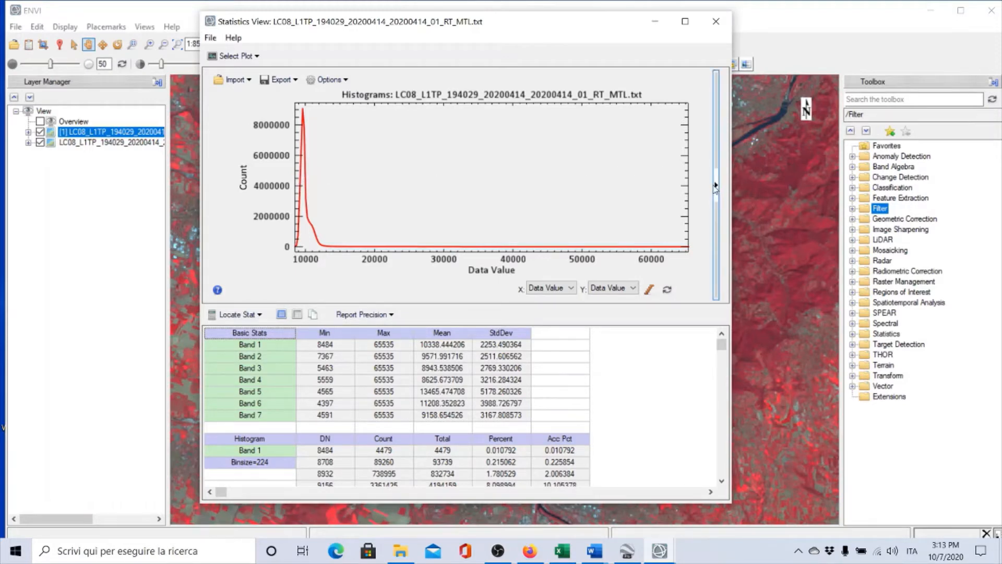
pyautogui.click(715, 186)
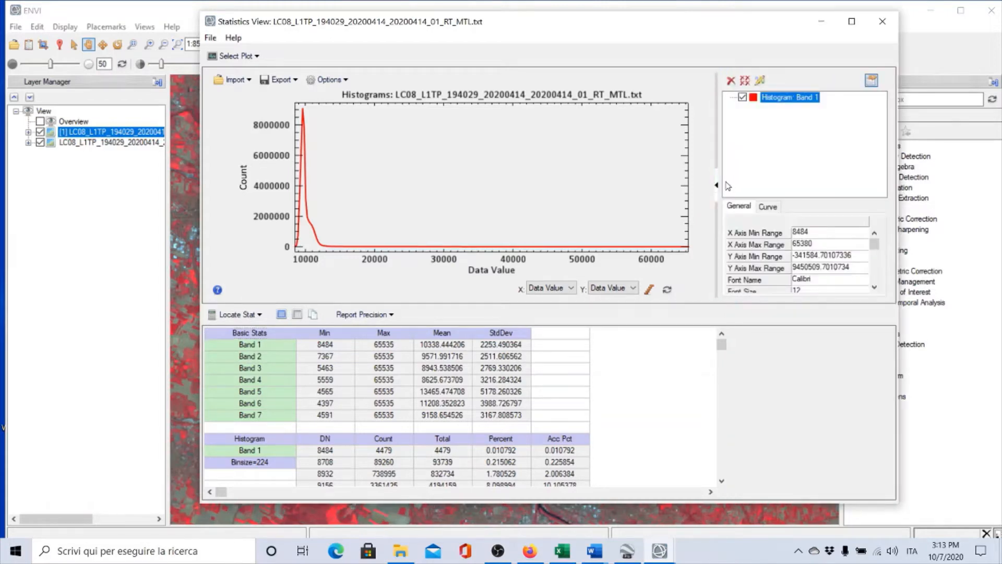
# Add the histograms of Bands 2, 3 and 4 to the statistics plot.
pyautogui.click(234, 56)
pyautogui.click(257, 120)
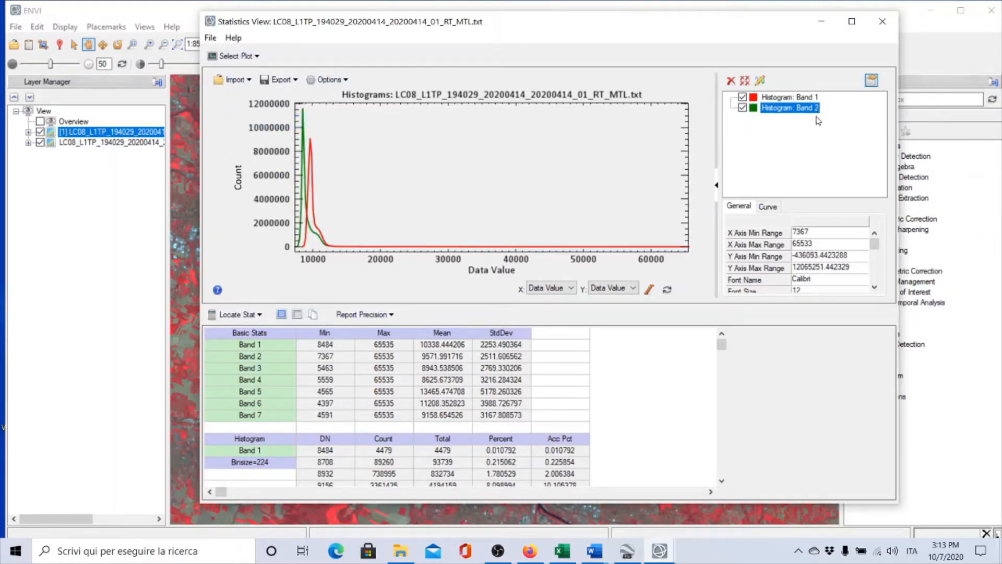
pyautogui.click(235, 56)
pyautogui.click(258, 134)
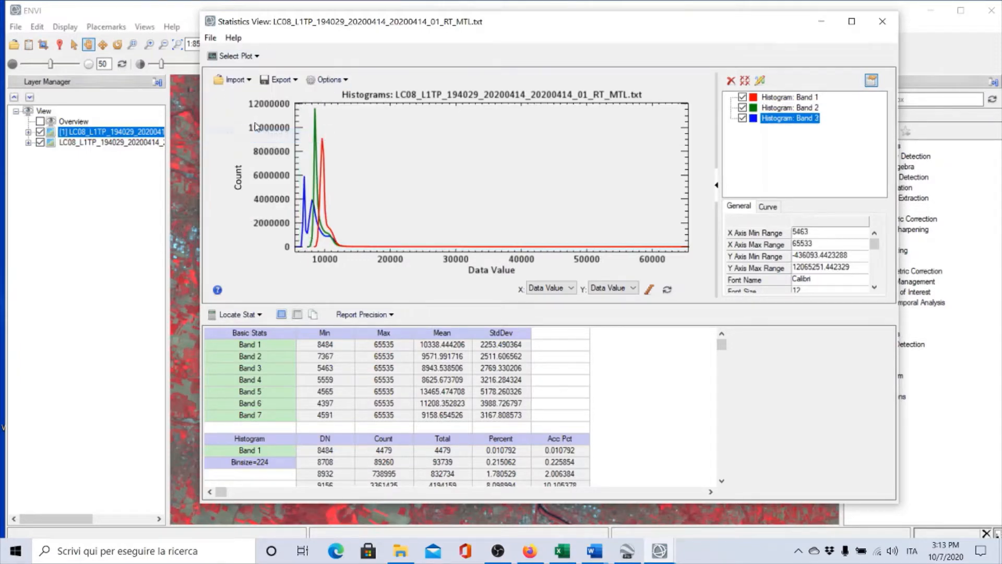
pyautogui.click(257, 57)
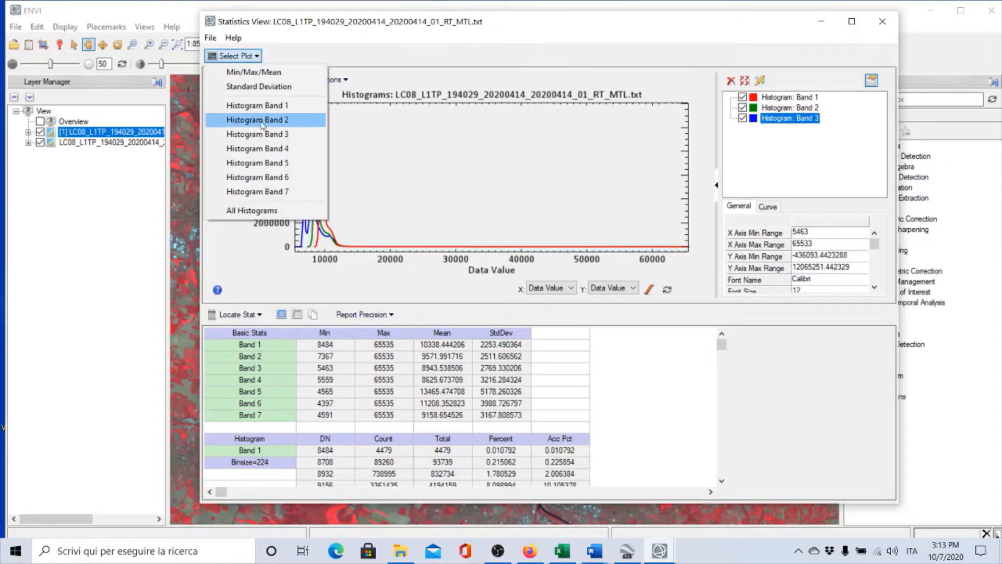
pyautogui.click(266, 149)
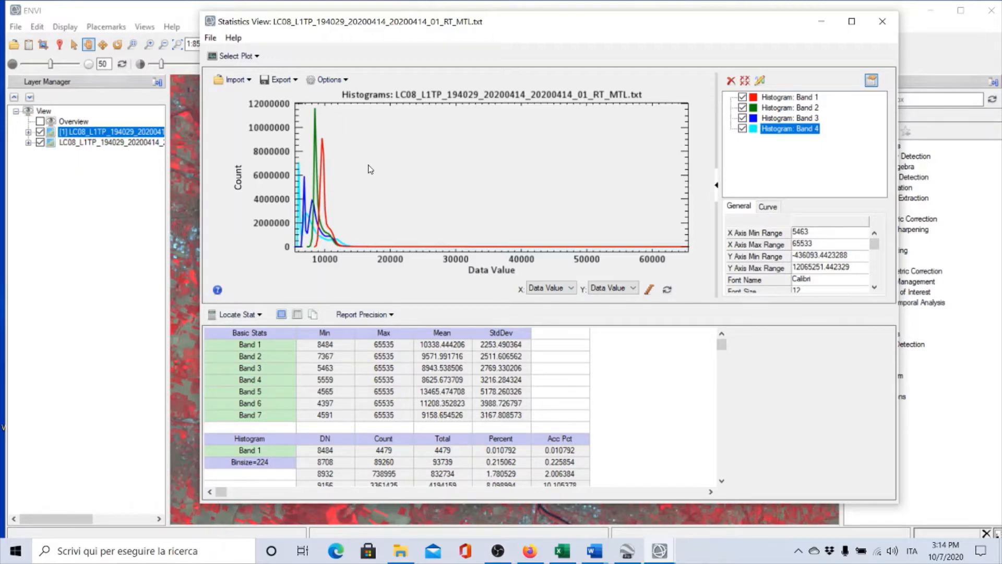
# Add the histograms of Bands 5, 6 and 7 to the plot for comparison, and close the Statistics View.
pyautogui.click(234, 56)
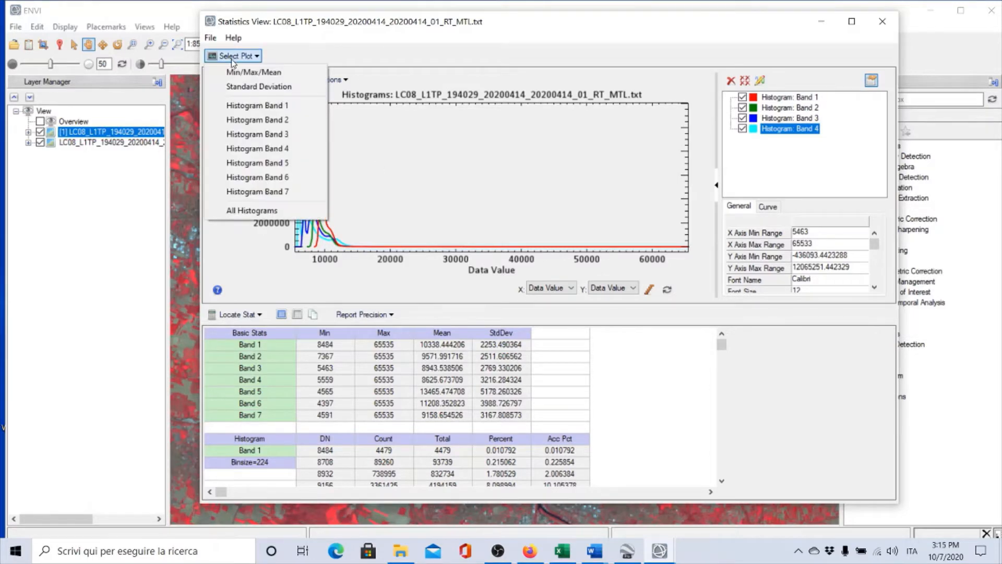
pyautogui.click(257, 163)
pyautogui.click(235, 56)
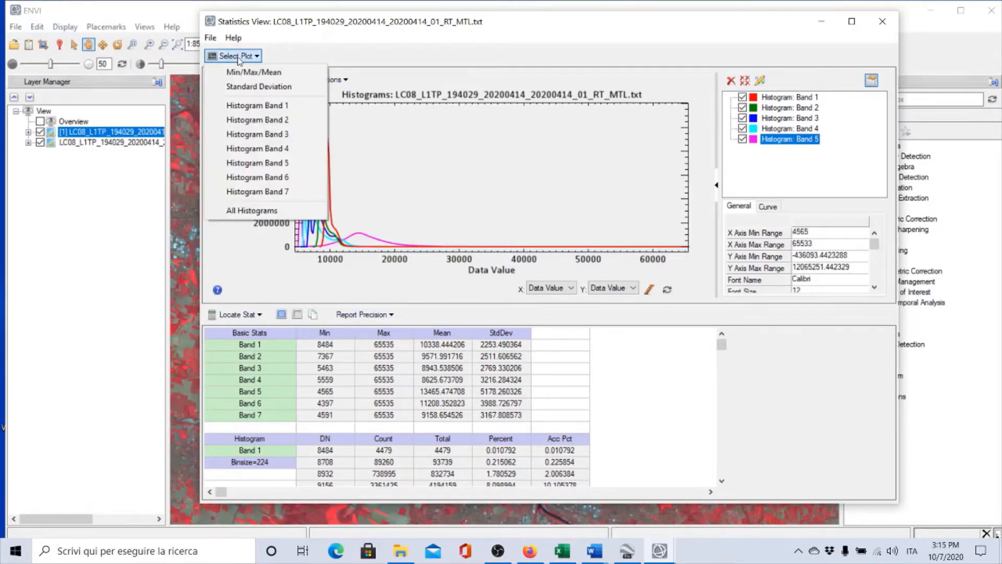
pyautogui.click(242, 177)
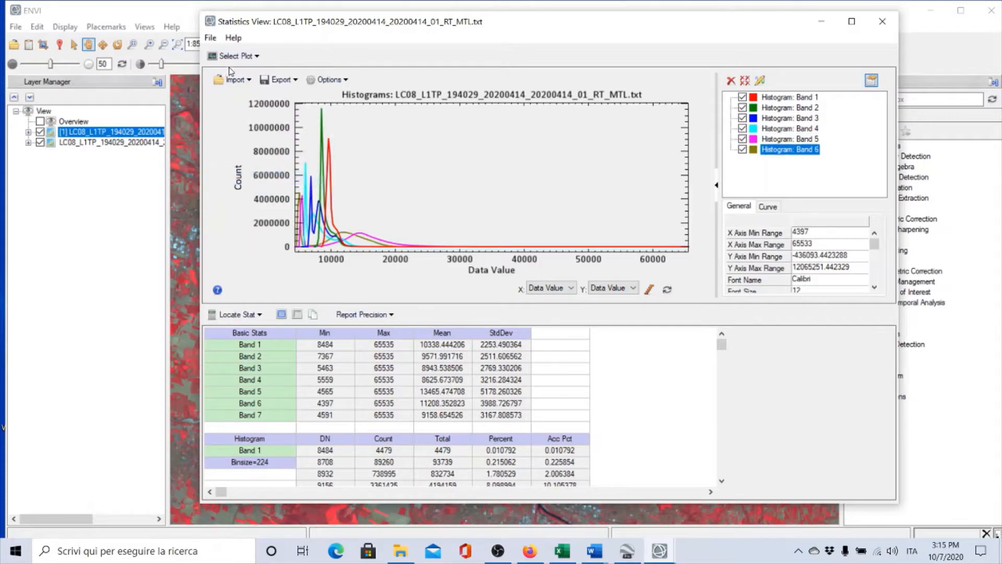
pyautogui.click(234, 57)
pyautogui.click(257, 191)
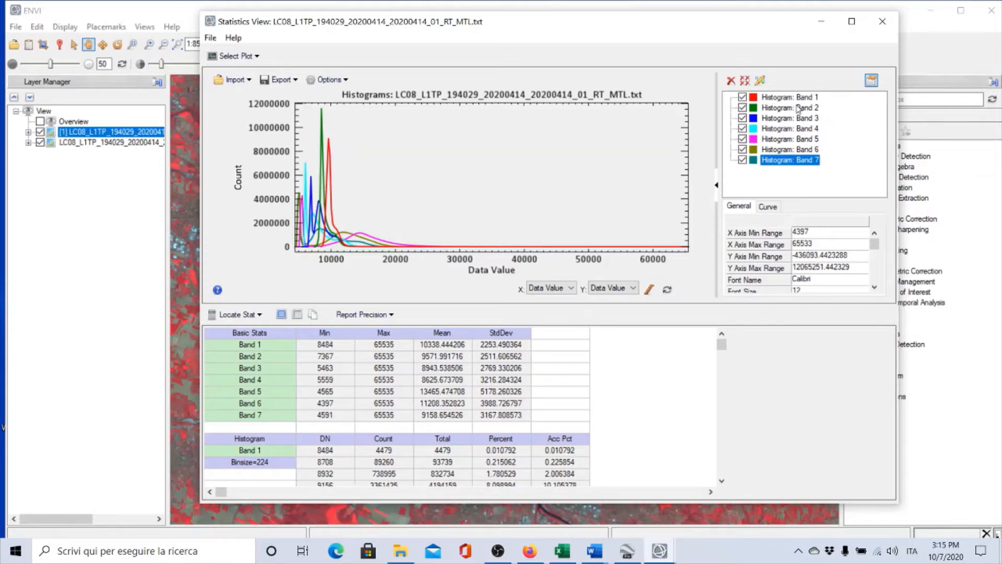
pyautogui.click(883, 23)
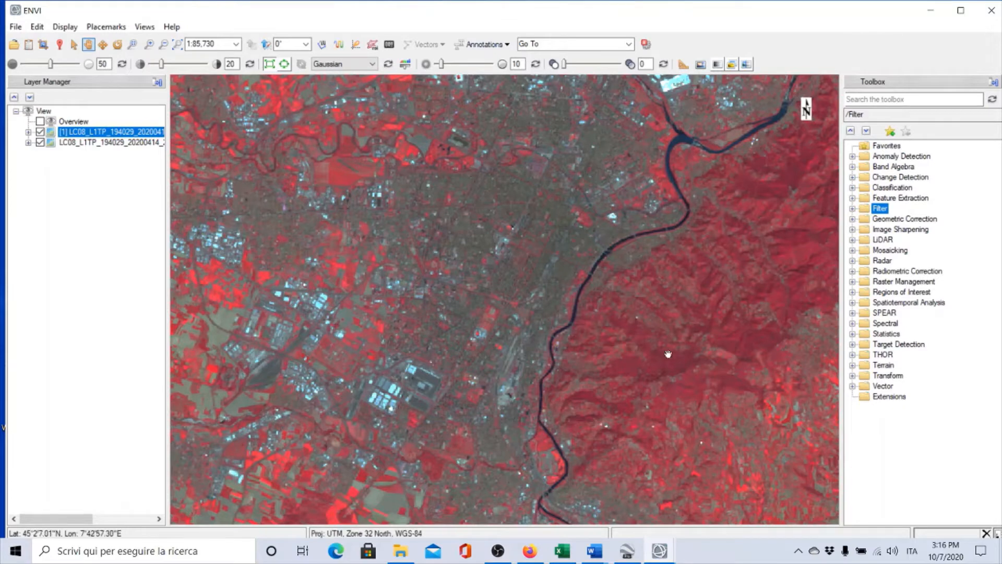
# Launch Excel and create a blank workbook.
pyautogui.click(135, 552)
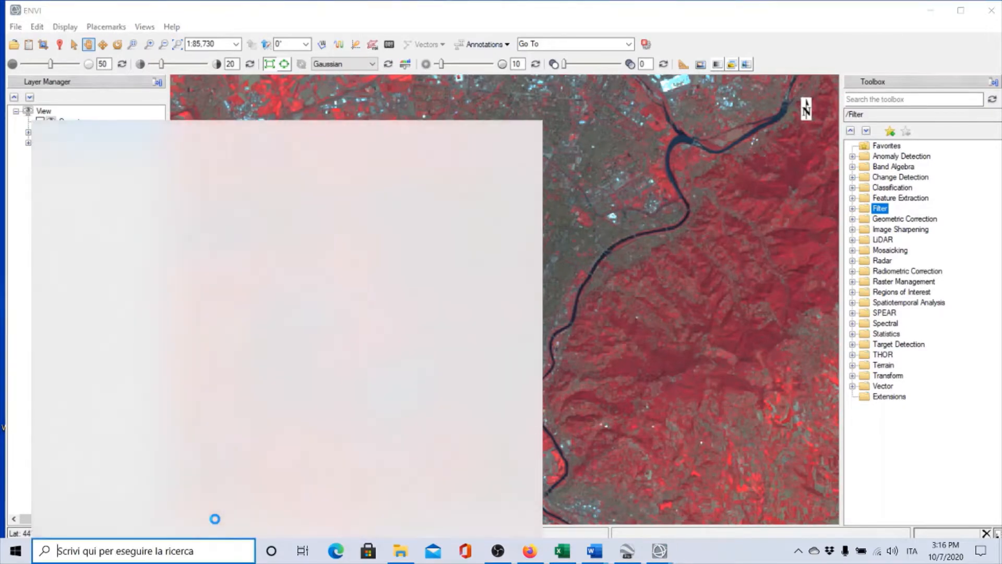
pyautogui.write('excel')
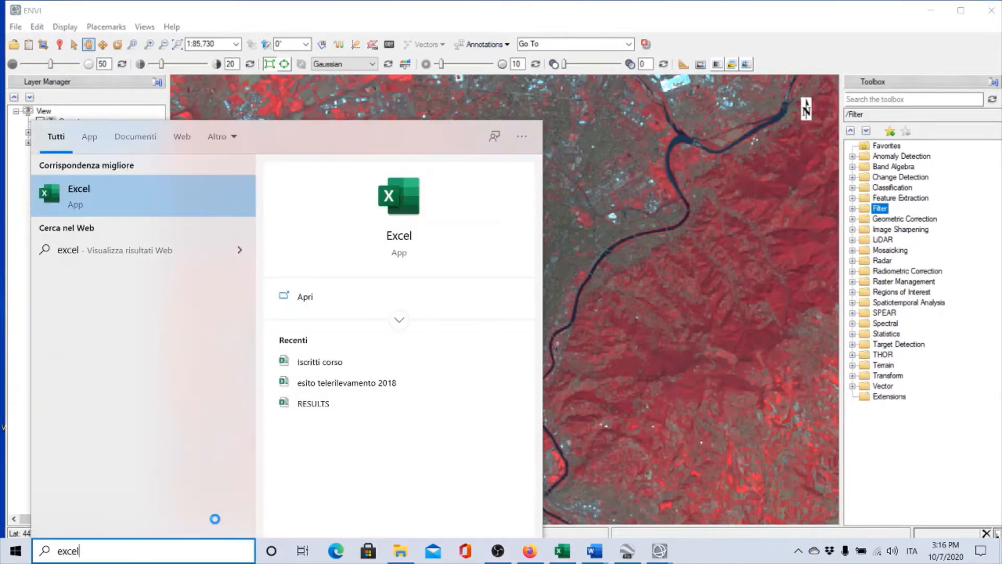
pyautogui.press('Return')
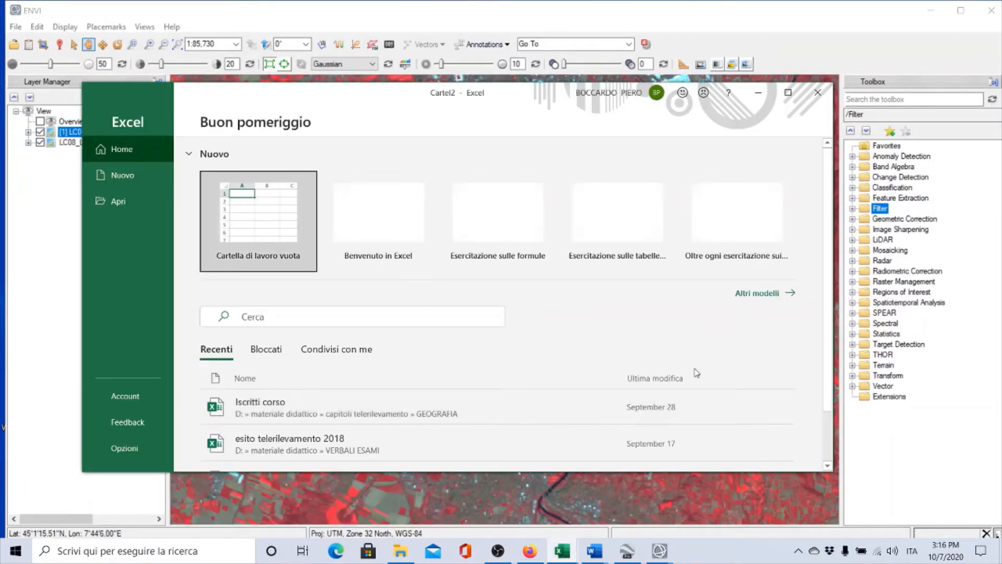
pyautogui.click(263, 210)
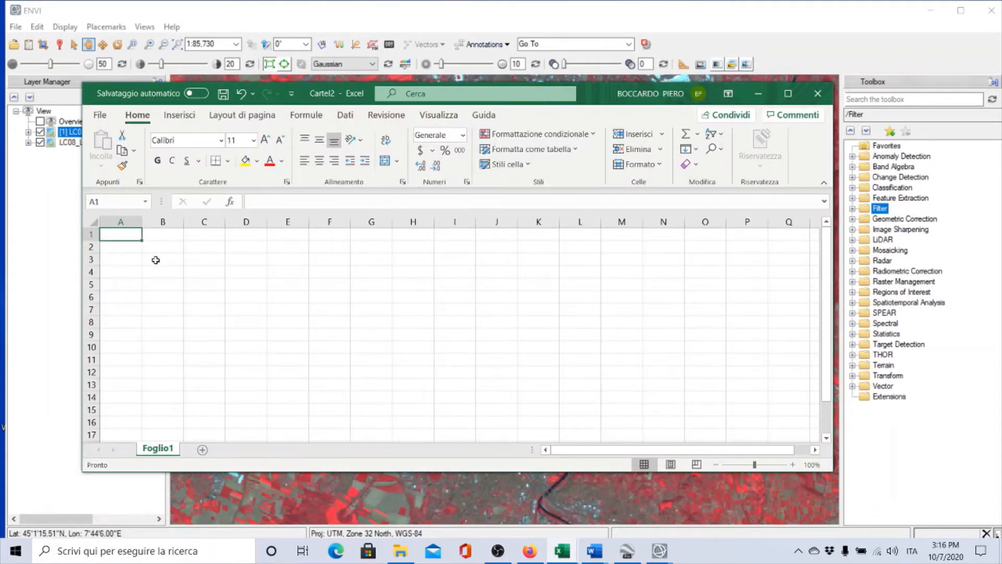
# Enter sample values 1 in A1, 3453 in B1, 345 in A2 and 9876 in B3.
pyautogui.write('1')
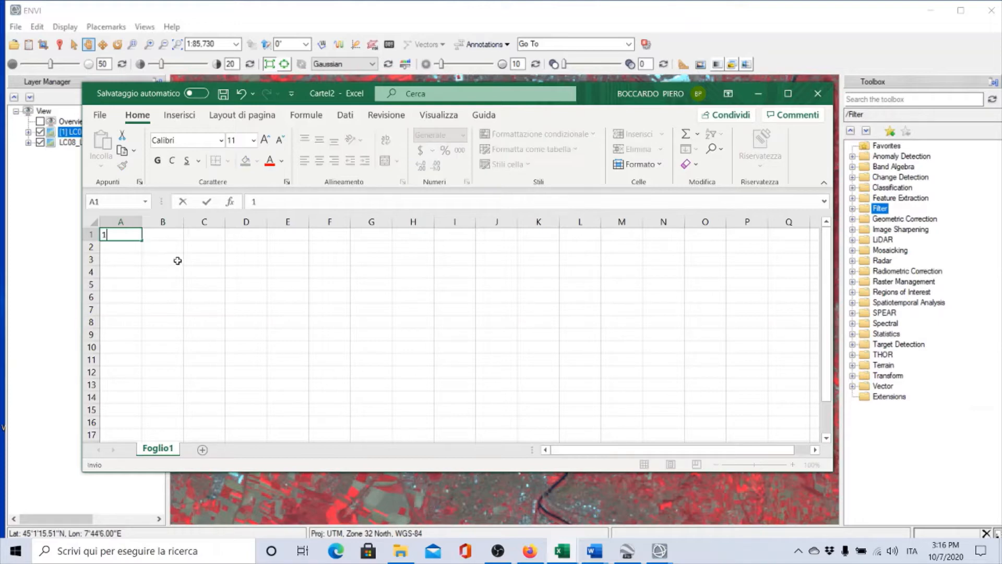
pyautogui.click(165, 237)
pyautogui.write('3453')
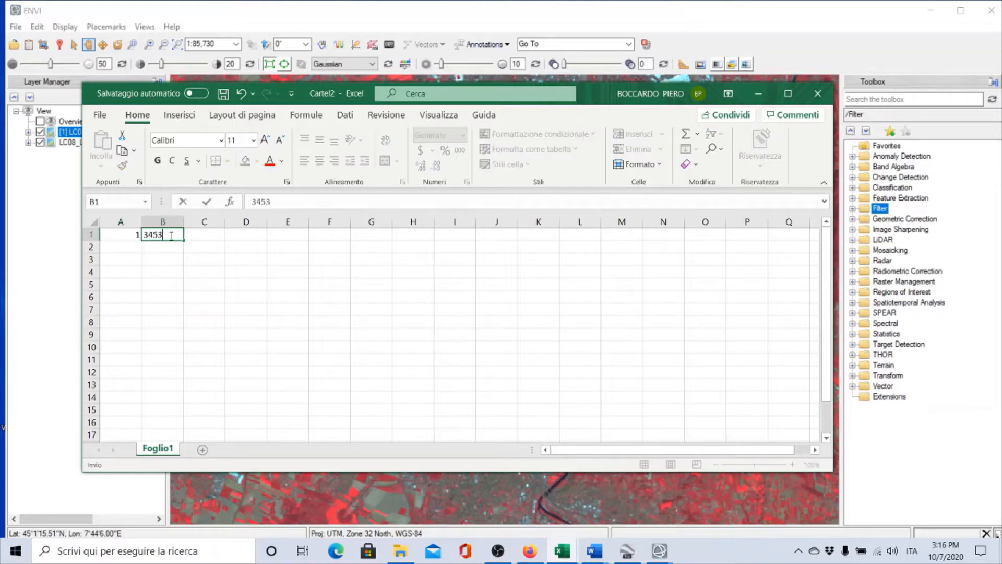
pyautogui.click(123, 248)
pyautogui.write('345')
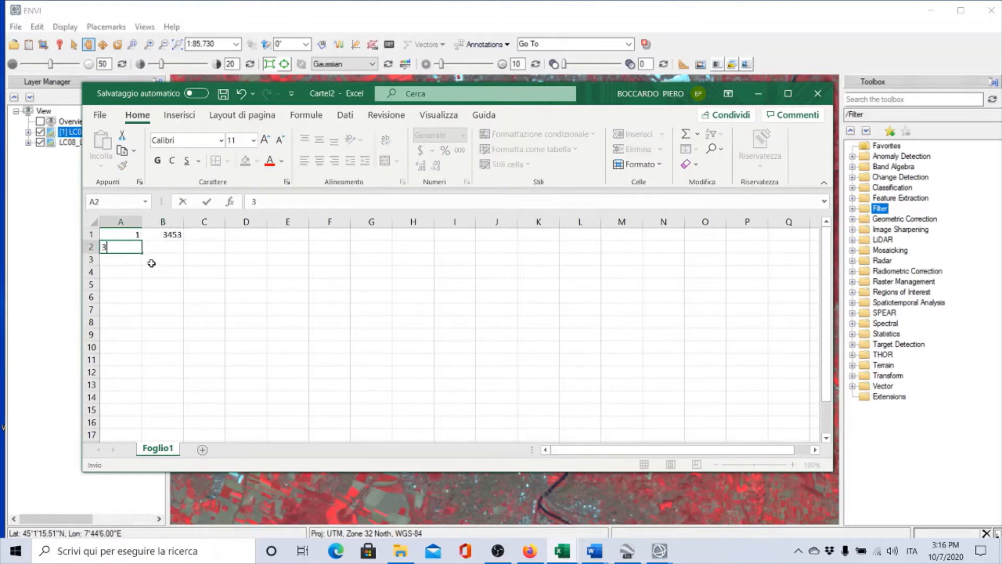
pyautogui.click(171, 255)
pyautogui.write('9876')
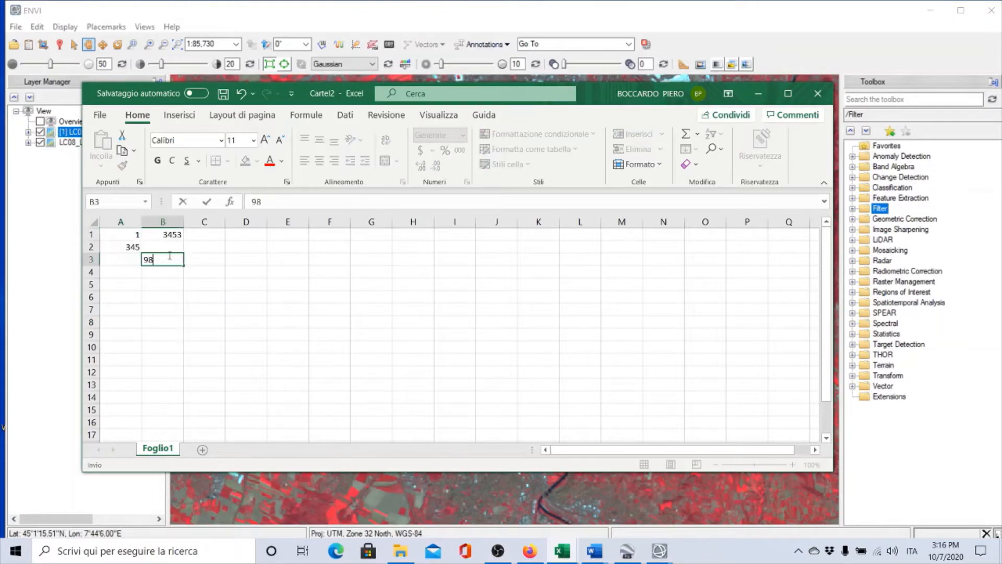
# Complete the three-row block of values with 45 in B2 and 34 in A3.
pyautogui.click(120, 275)
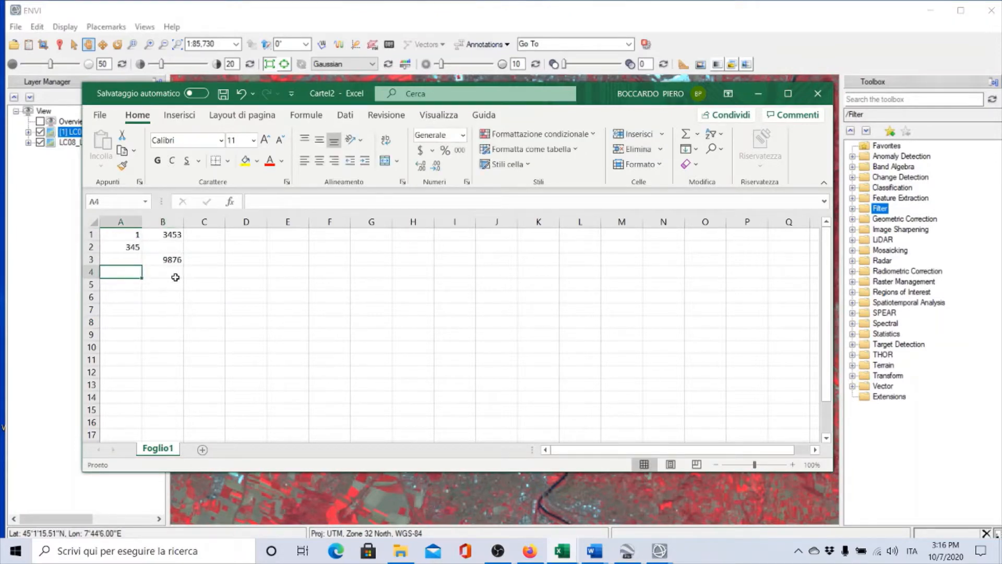
pyautogui.click(169, 250)
pyautogui.write('45')
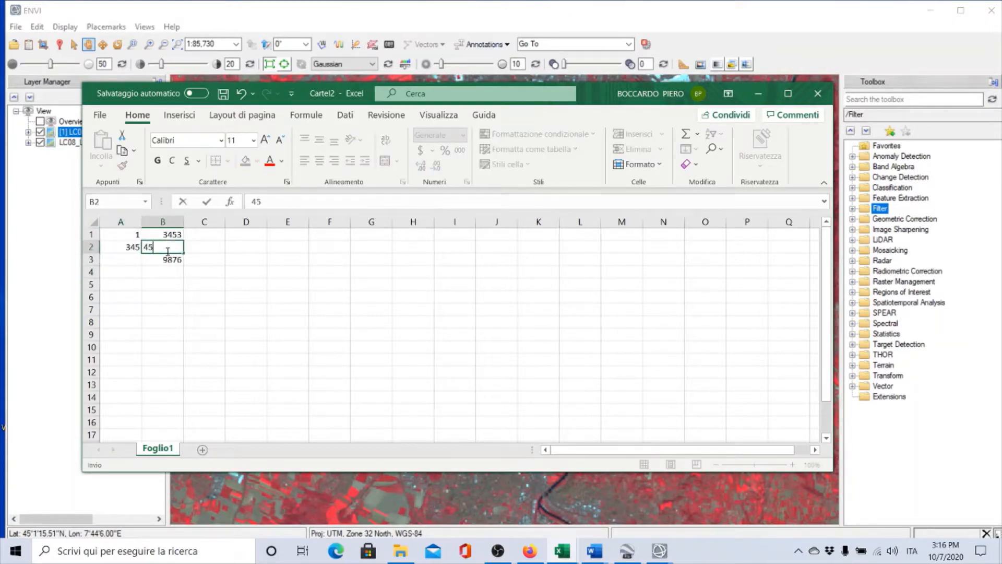
pyautogui.click(121, 261)
pyautogui.write('34')
pyautogui.click(168, 297)
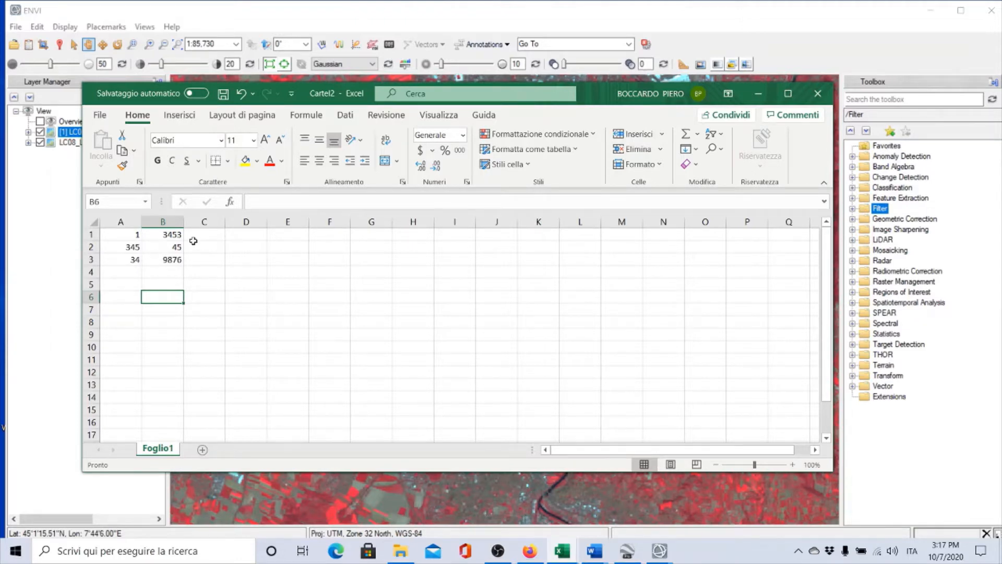
# Enter the formula =(A1+1000) in cell E1.
pyautogui.click(127, 235)
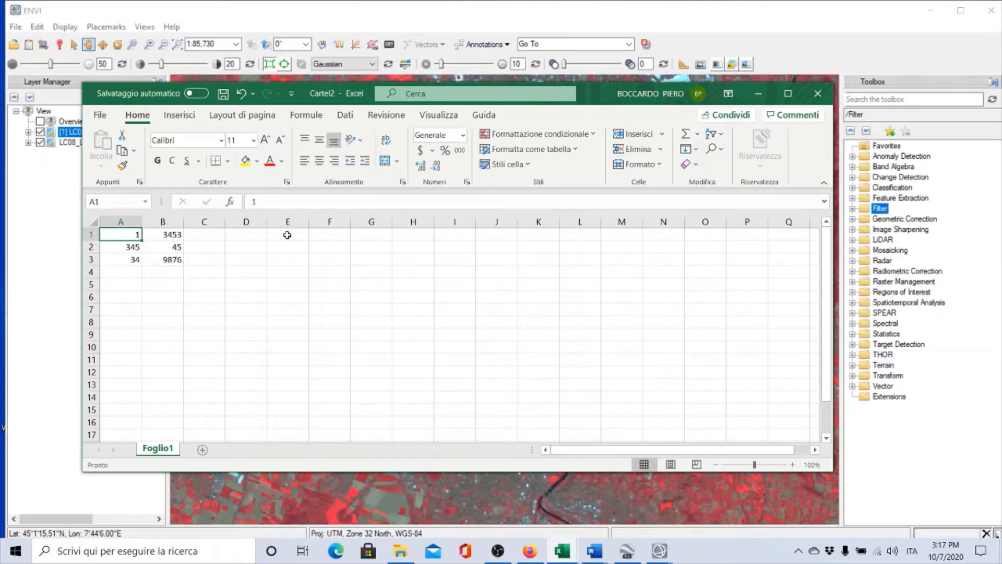
pyautogui.click(287, 234)
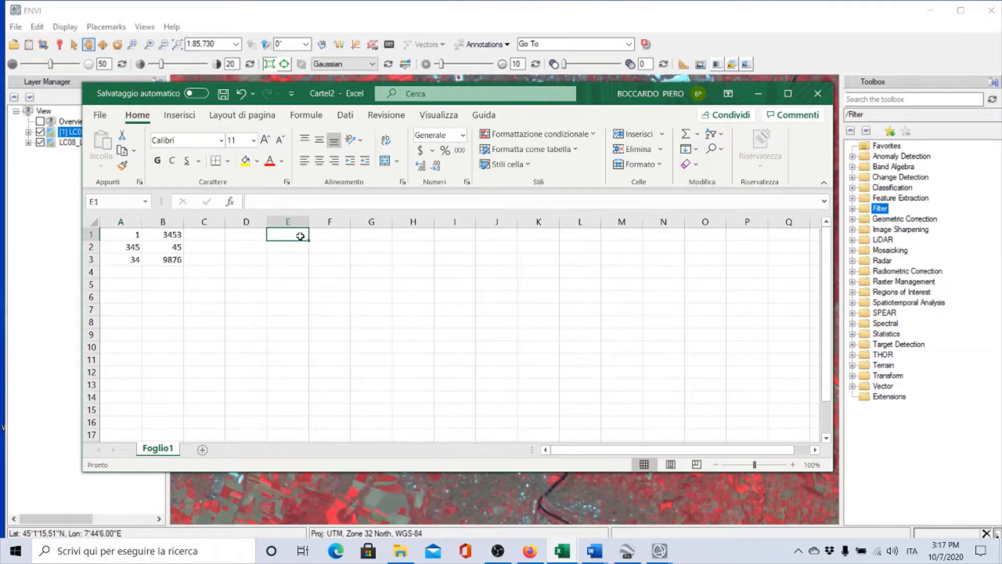
pyautogui.write('=')
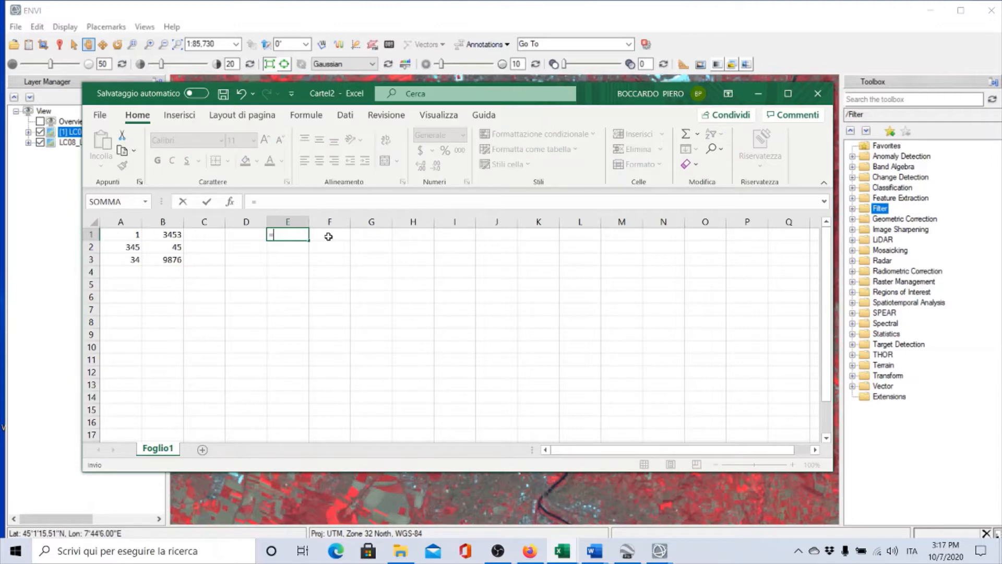
pyautogui.click(271, 203)
pyautogui.write('(')
pyautogui.click(133, 234)
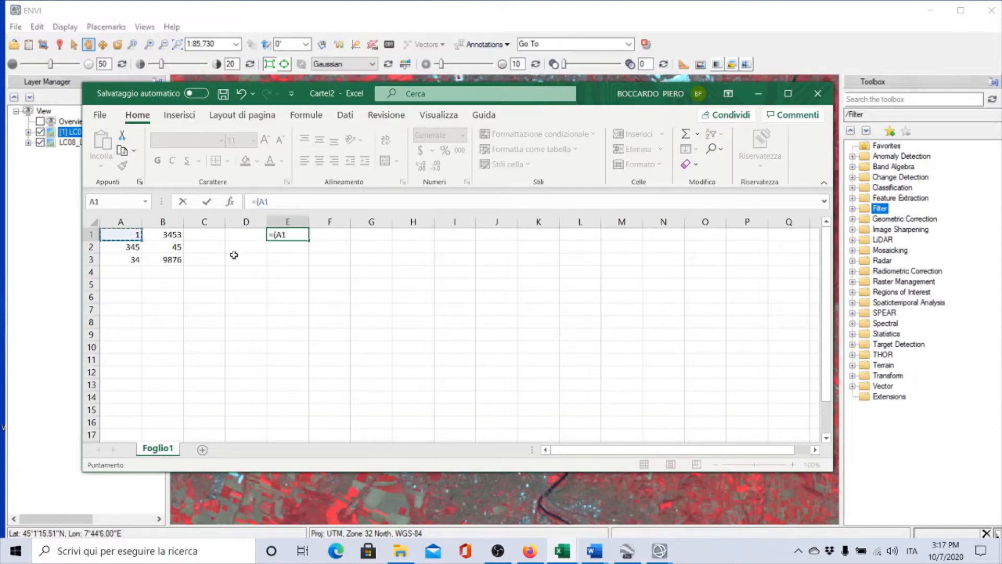
pyautogui.write('+1000')
pyautogui.press('Return')
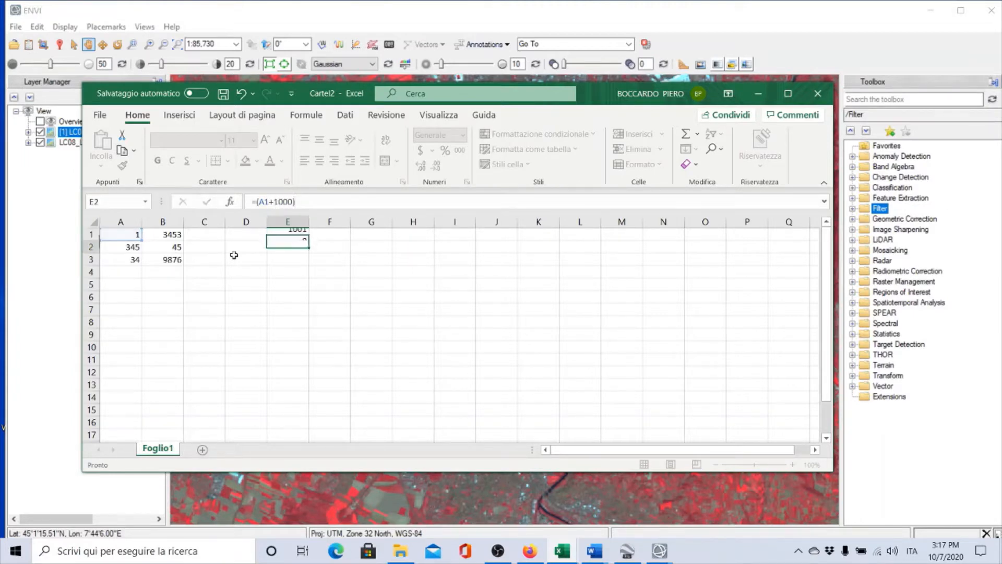
# Copy the E1 formula to cells E2:E3.
pyautogui.click(296, 235)
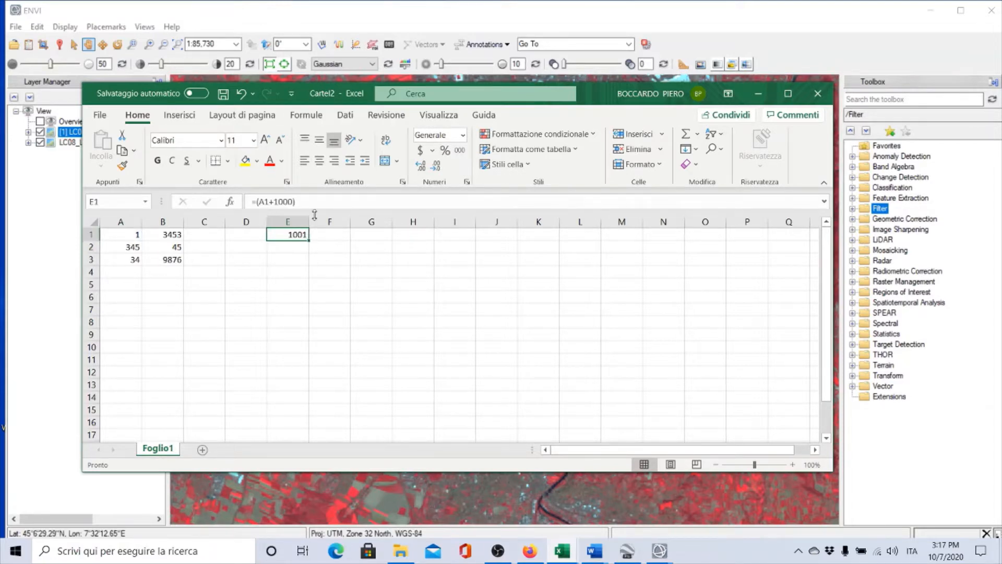
pyautogui.hotkey('ctrl', 'c')
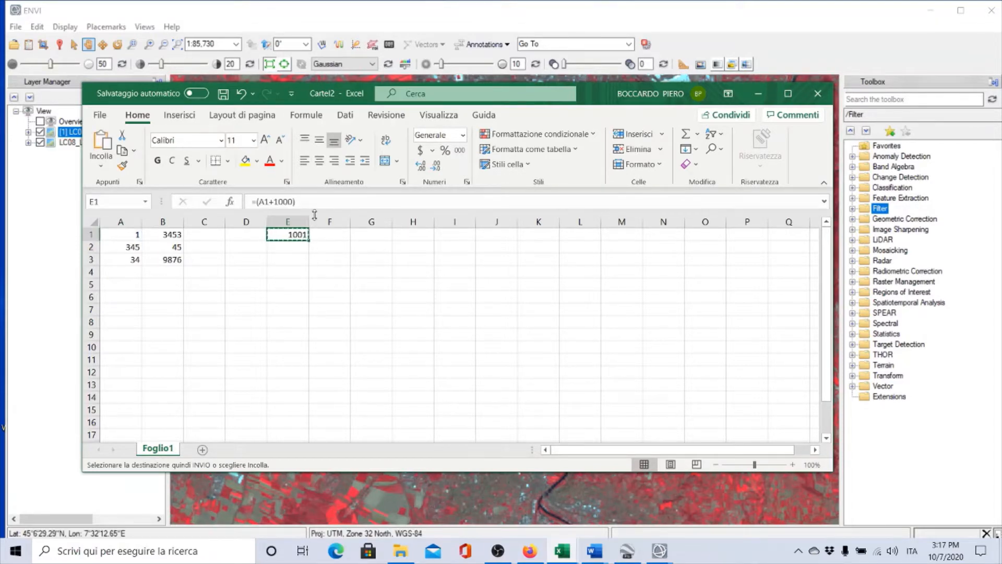
pyautogui.click(289, 247)
pyautogui.hotkey('shift', 'Down')
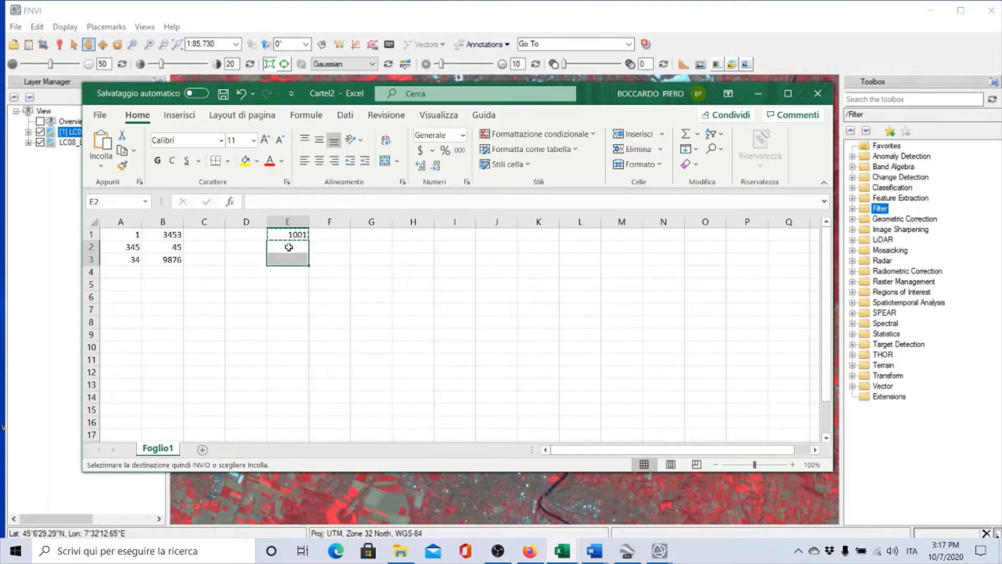
pyautogui.hotkey('ctrl', 'v')
# Paste the same formula into F1:F3 so it adds 1000 to the column B values.
pyautogui.click(334, 234)
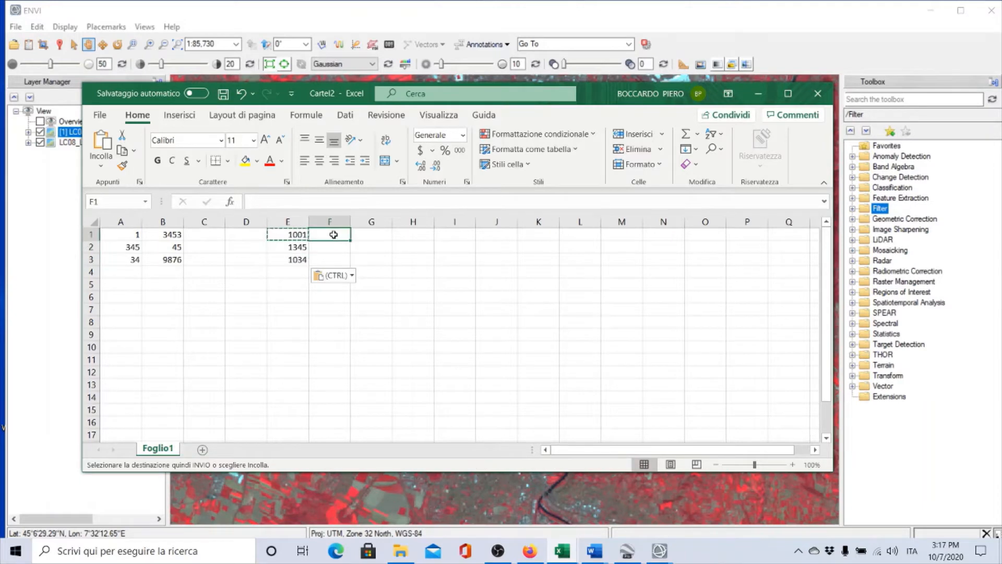
pyautogui.hotkey('shift', 'Down')
pyautogui.hotkey('shift', 'Down')
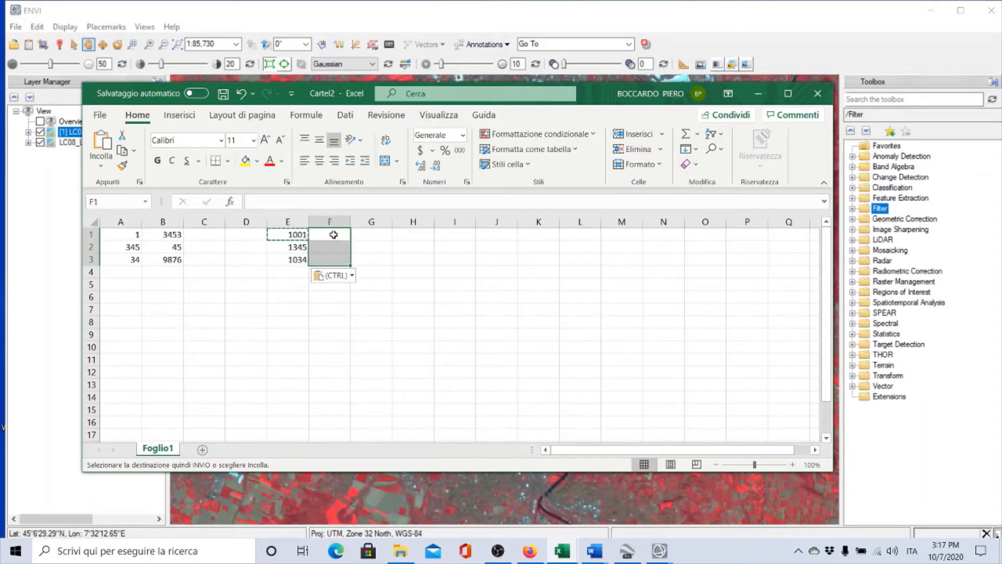
pyautogui.hotkey('ctrl', 'v')
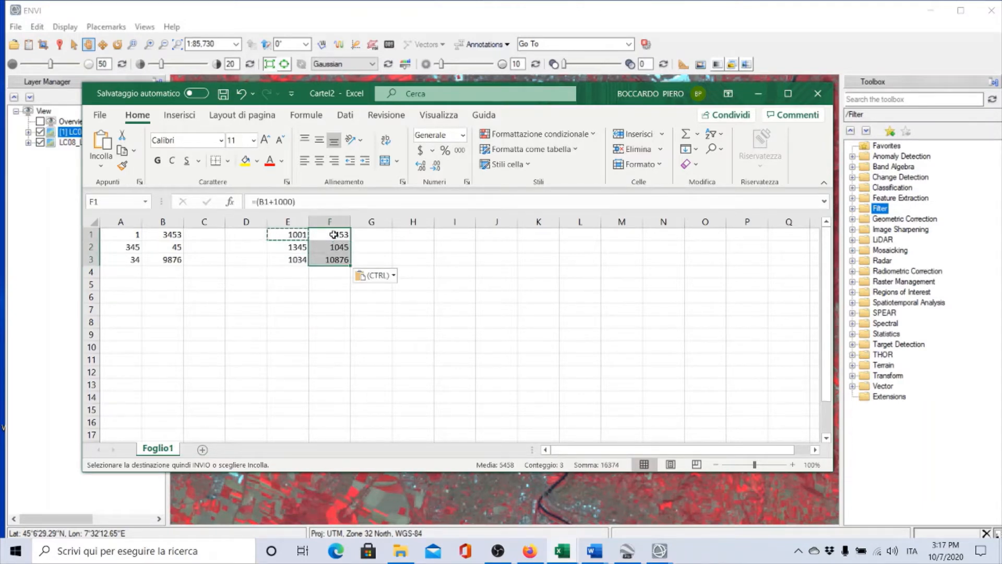
# Close the Excel workbook and return to ENVI.
pyautogui.click(282, 298)
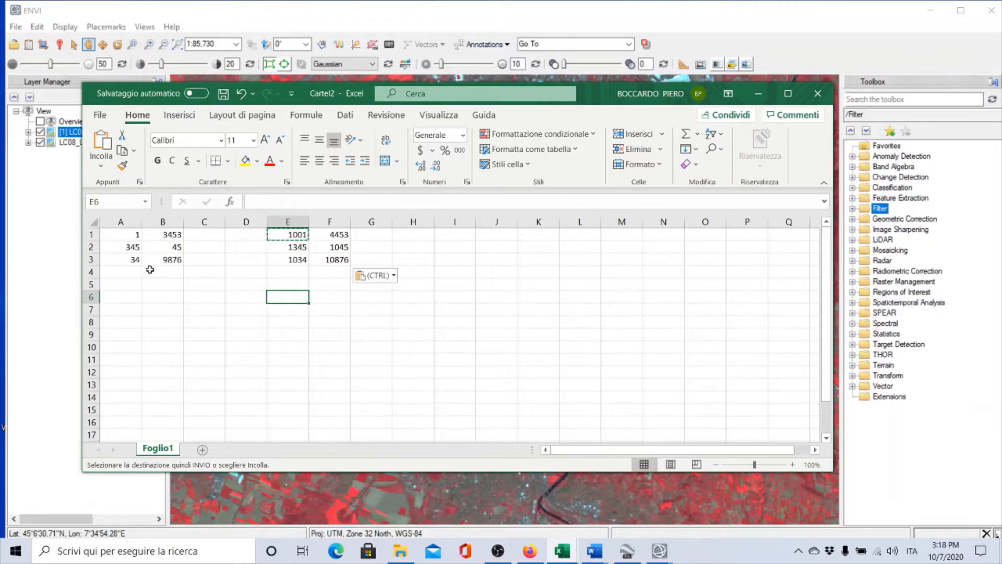
pyautogui.click(818, 96)
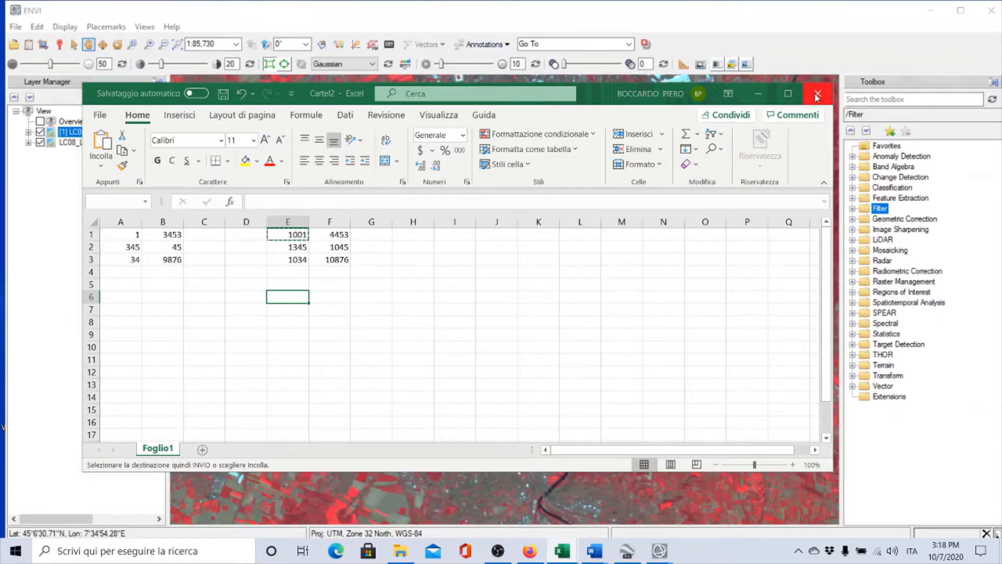
pyautogui.click(506, 361)
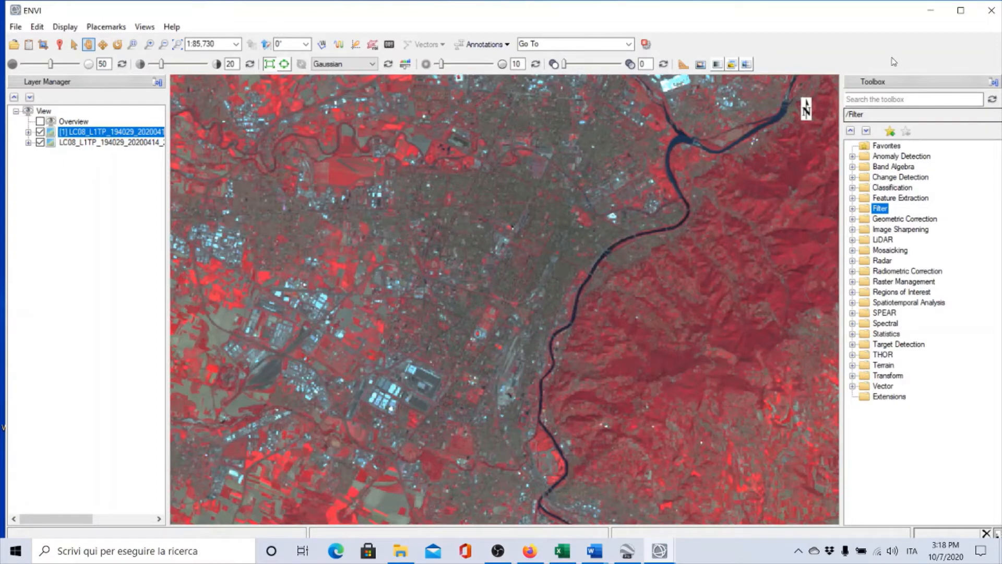
# Open the Band Math tool from the Band Algebra group and enter the expression b1+1000.
pyautogui.click(853, 167)
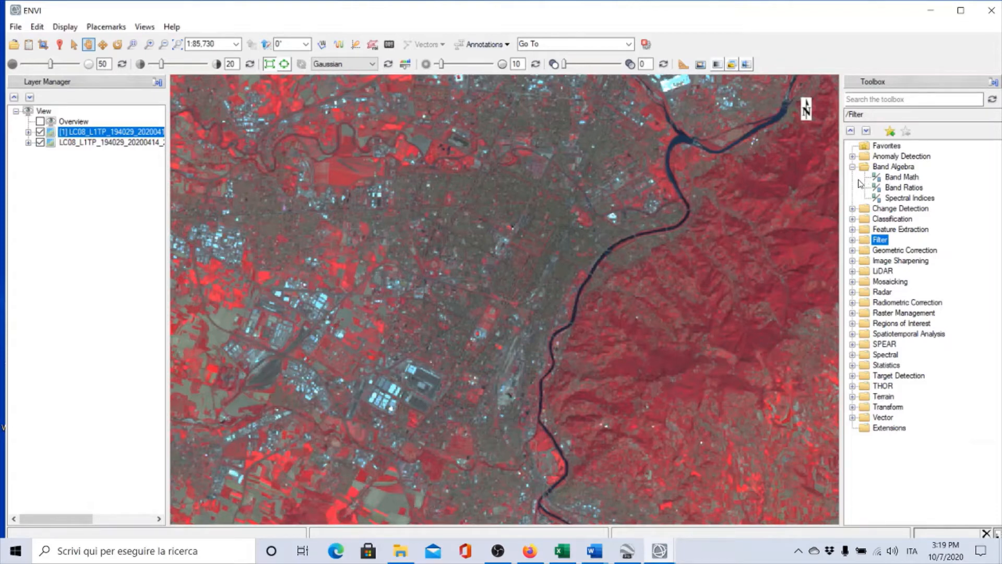
pyautogui.doubleClick(897, 179)
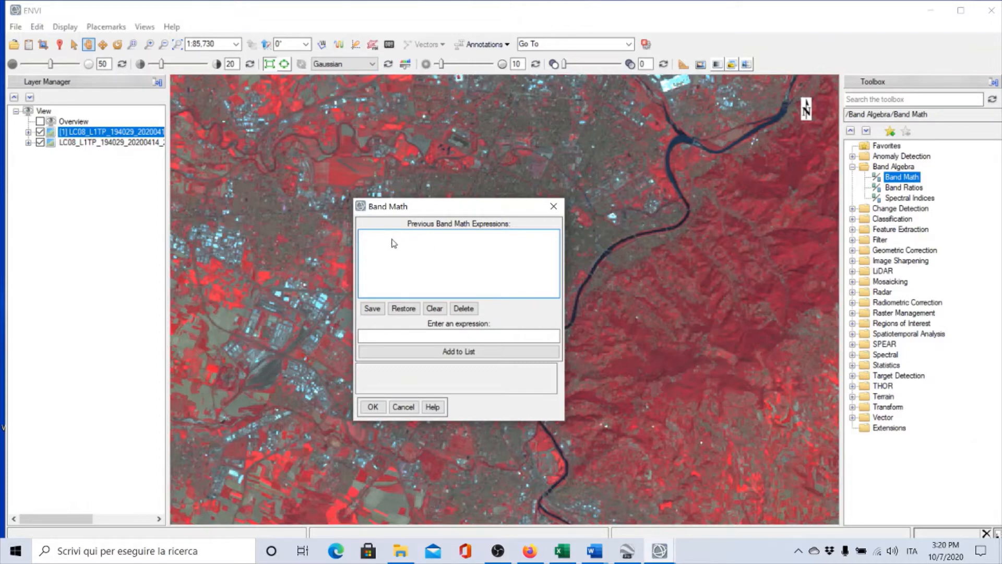
pyautogui.click(396, 335)
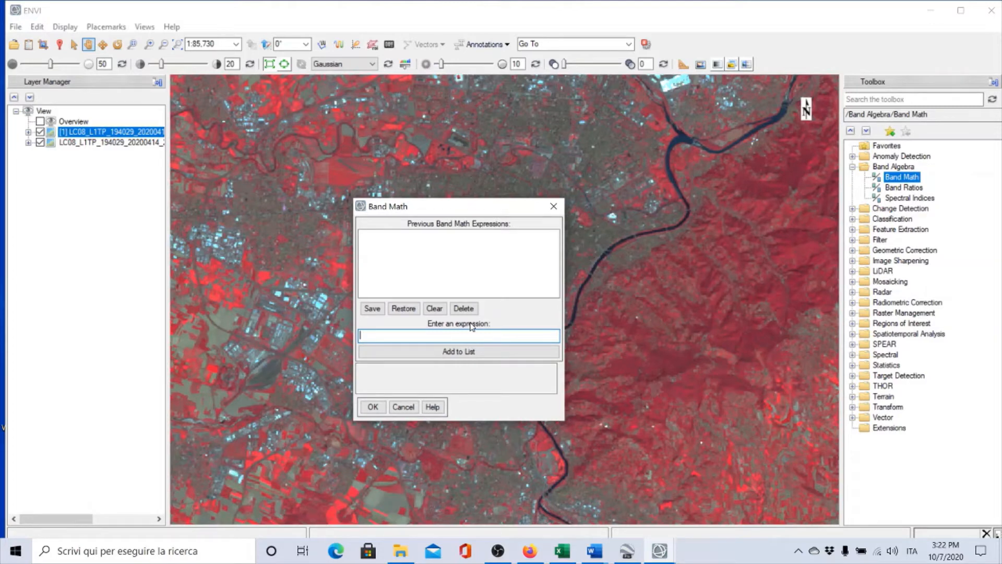
pyautogui.write('b1')
pyautogui.write('+1000')
# Try the Band Math expression with a doubled plus sign, b1++1000, and remove the extra plus.
pyautogui.press('Left')
pyautogui.press('Left')
pyautogui.press('Left')
pyautogui.press('Left')
pyautogui.write('+')
pyautogui.click(406, 335)
pyautogui.press('Return')
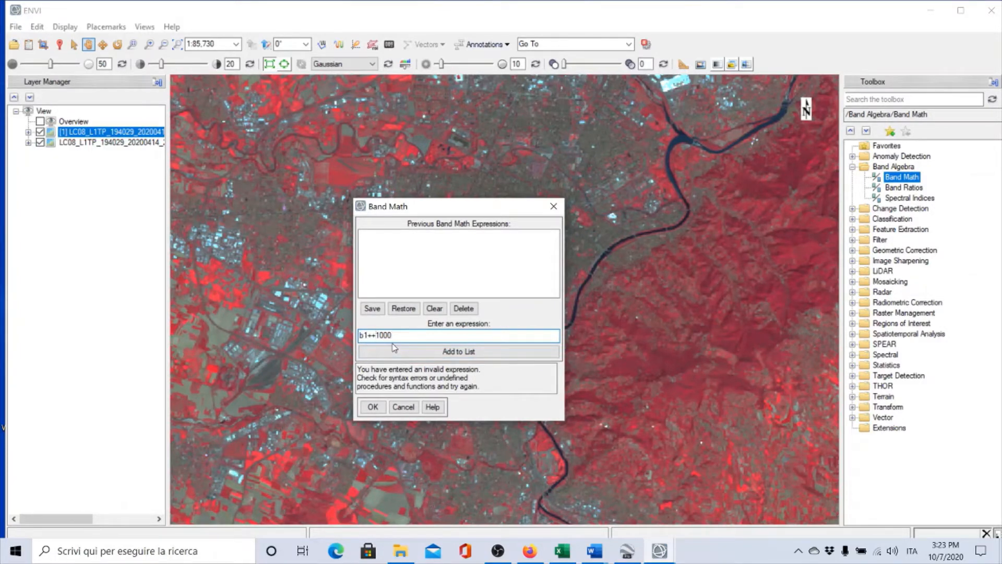
pyautogui.press('BackSpace')
pyautogui.press('Return')
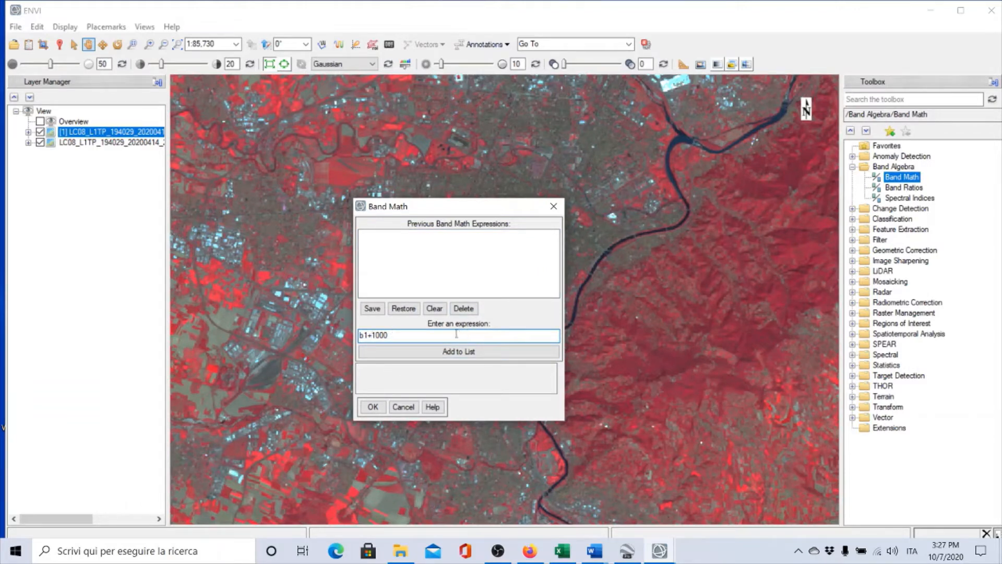
# Accept the b1+1000 expression and look through the available bands of the Landsat datasets, down to the Quality band.
pyautogui.click(373, 407)
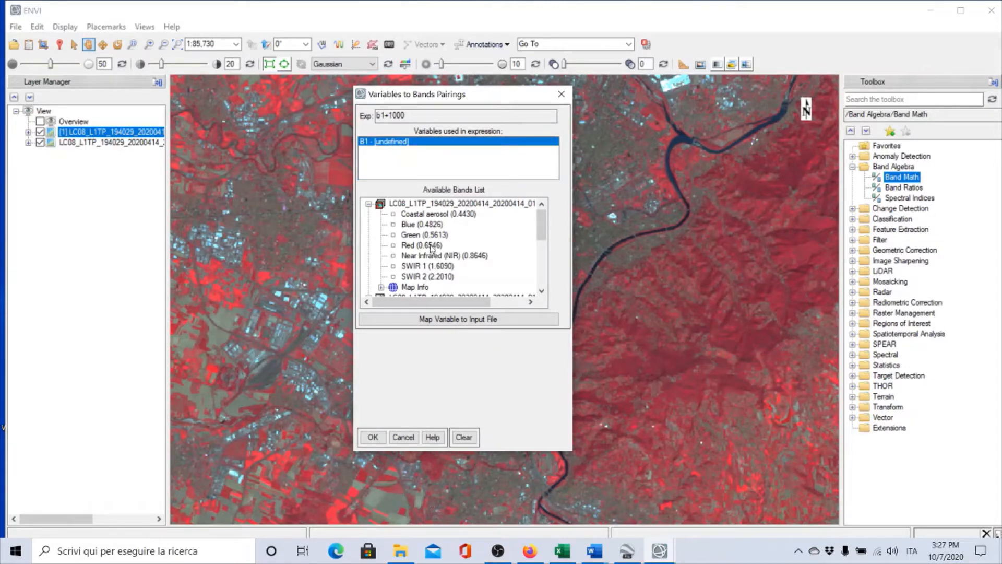
pyautogui.moveTo(544, 228)
pyautogui.mouseDown()
pyautogui.moveTo(541, 277)
pyautogui.moveTo(543, 226)
pyautogui.mouseUp()
pyautogui.moveTo(541, 221); pyautogui.dragTo(539, 221)
pyautogui.moveTo(541, 222); pyautogui.dragTo(541, 239)
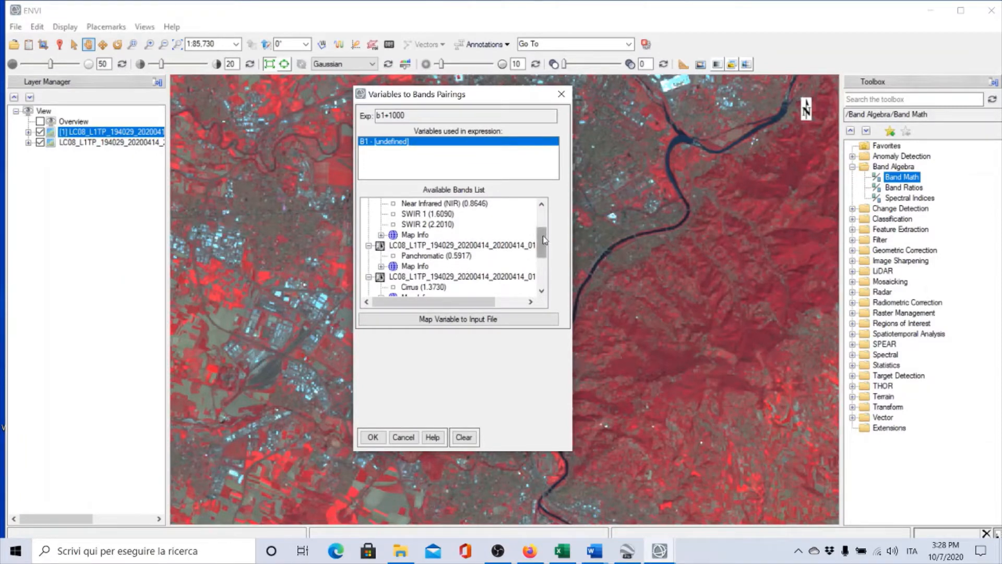
pyautogui.moveTo(543, 239); pyautogui.dragTo(543, 249)
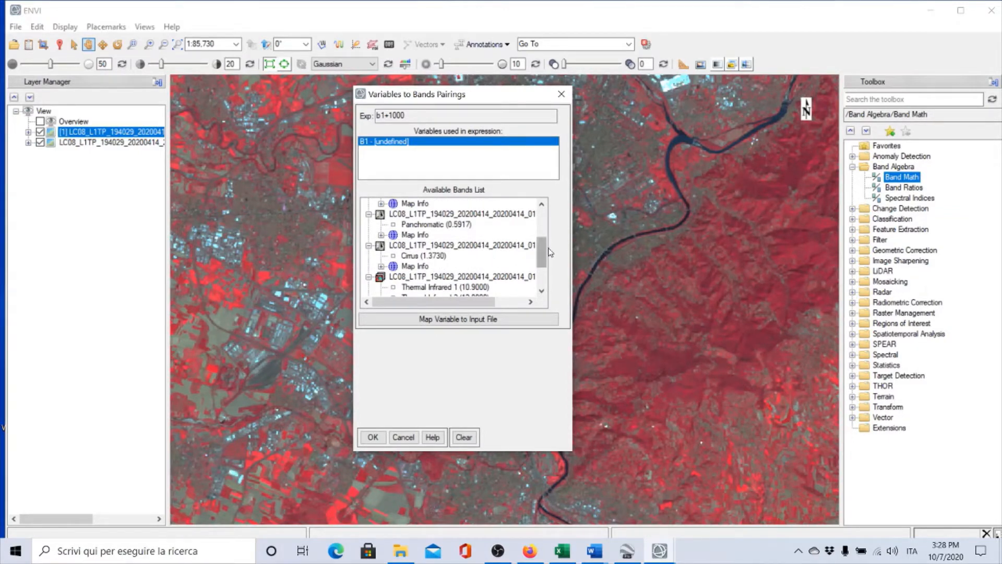
pyautogui.moveTo(541, 252); pyautogui.dragTo(503, 267)
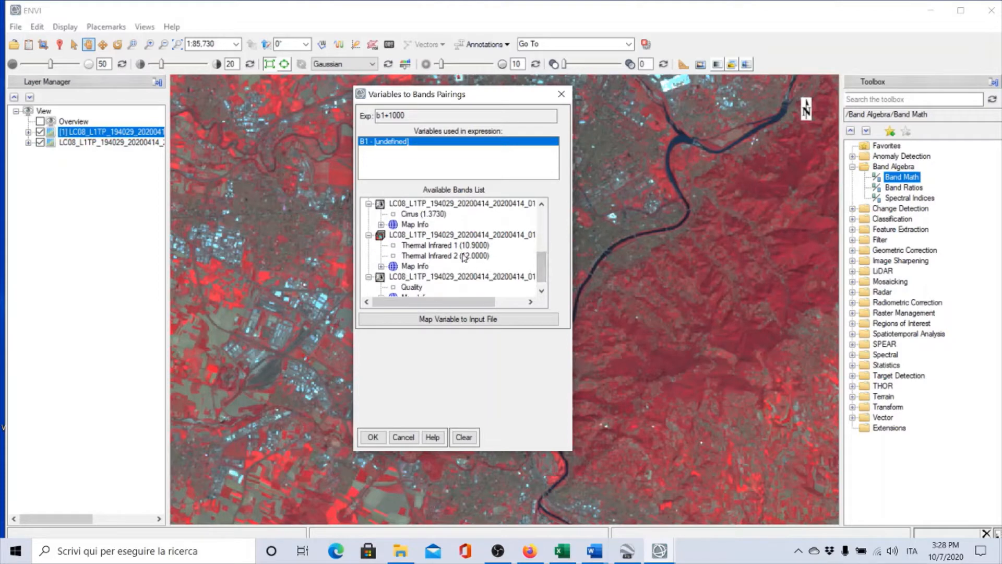
pyautogui.scroll(-1, 479, 279)
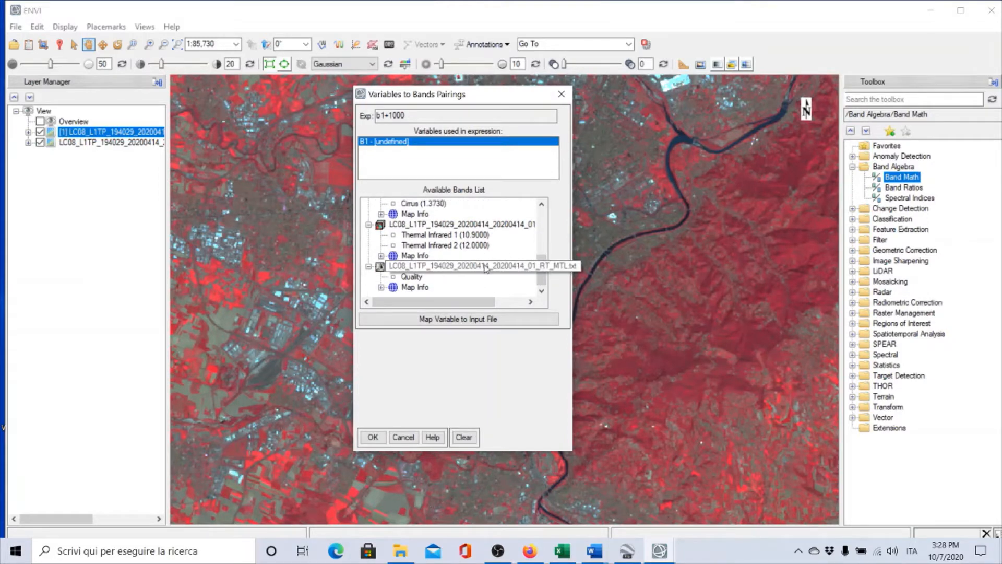
pyautogui.moveTo(543, 274); pyautogui.dragTo(546, 220)
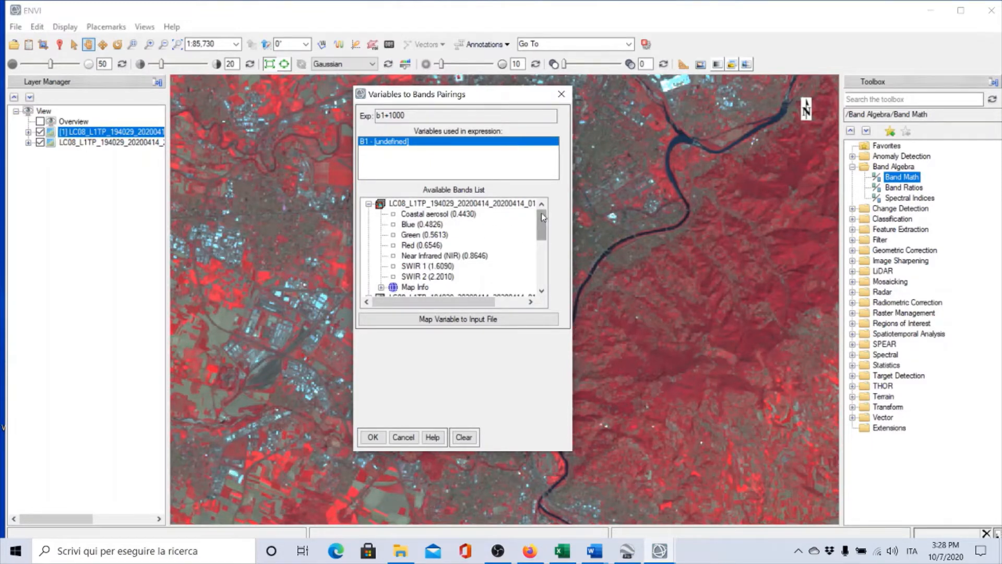
# Assign the Blue (0.4826) band to B1 and run the b1+1000 expression on the full scene with output to memory.
pyautogui.click(407, 228)
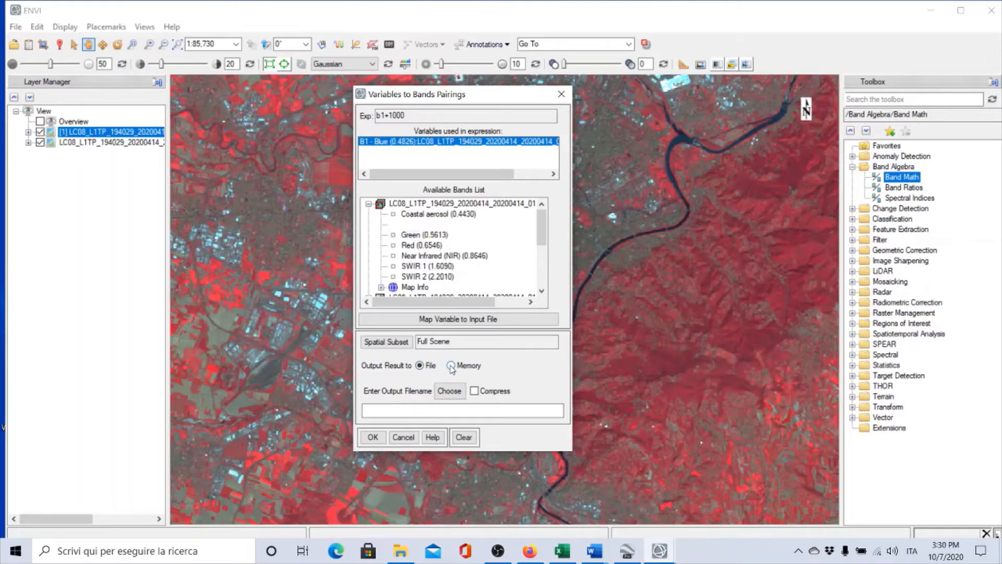
pyautogui.click(451, 366)
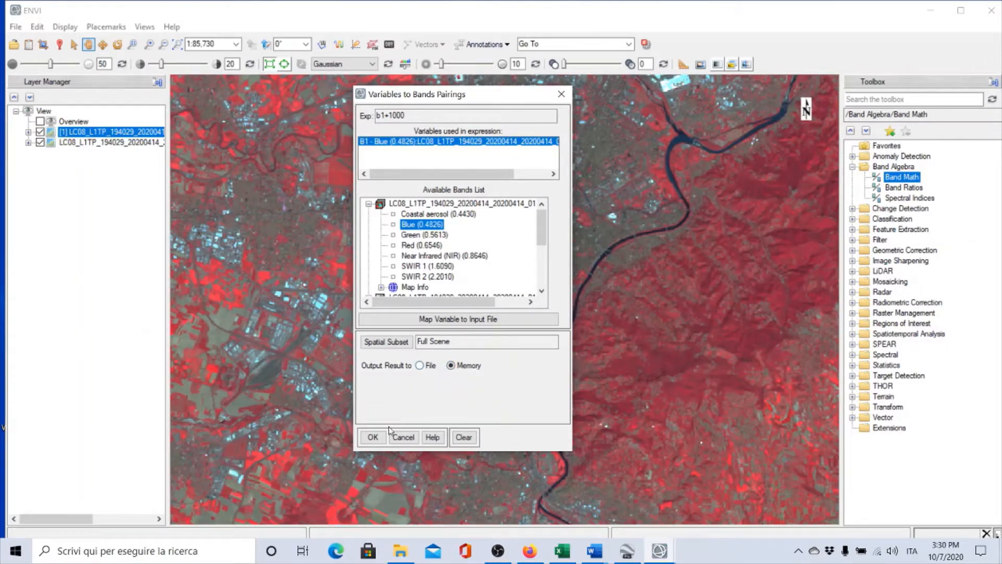
pyautogui.click(373, 437)
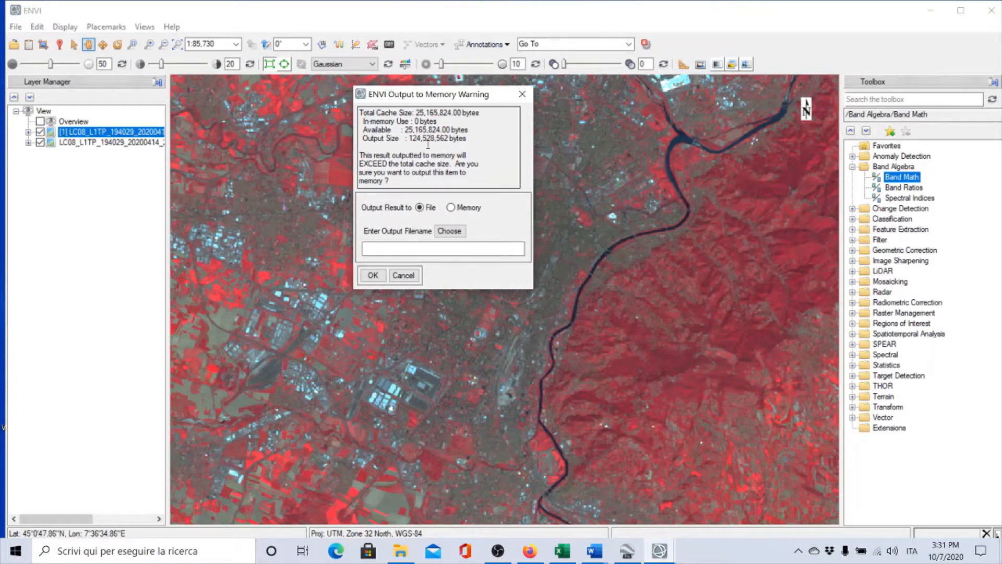
pyautogui.click(451, 208)
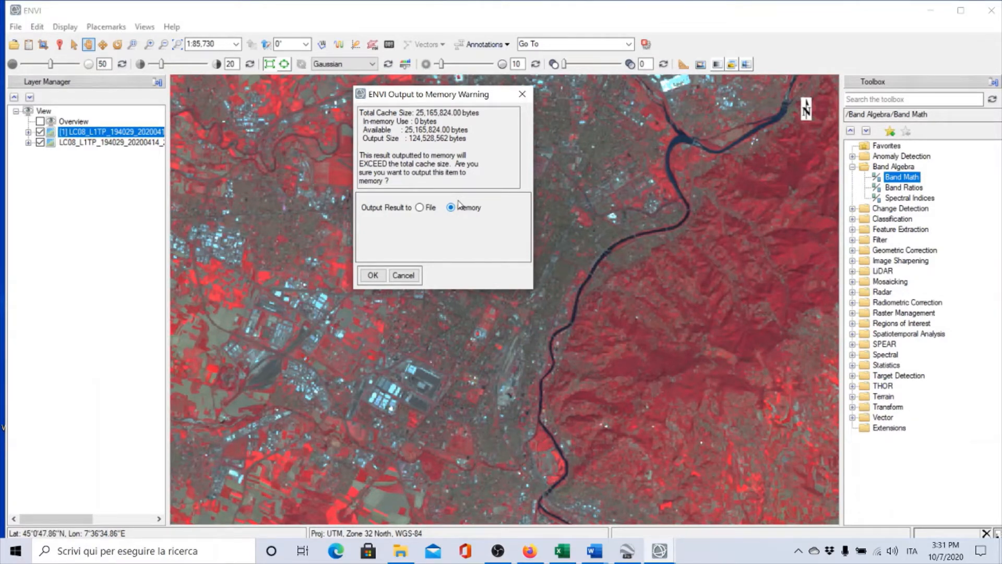
pyautogui.click(374, 274)
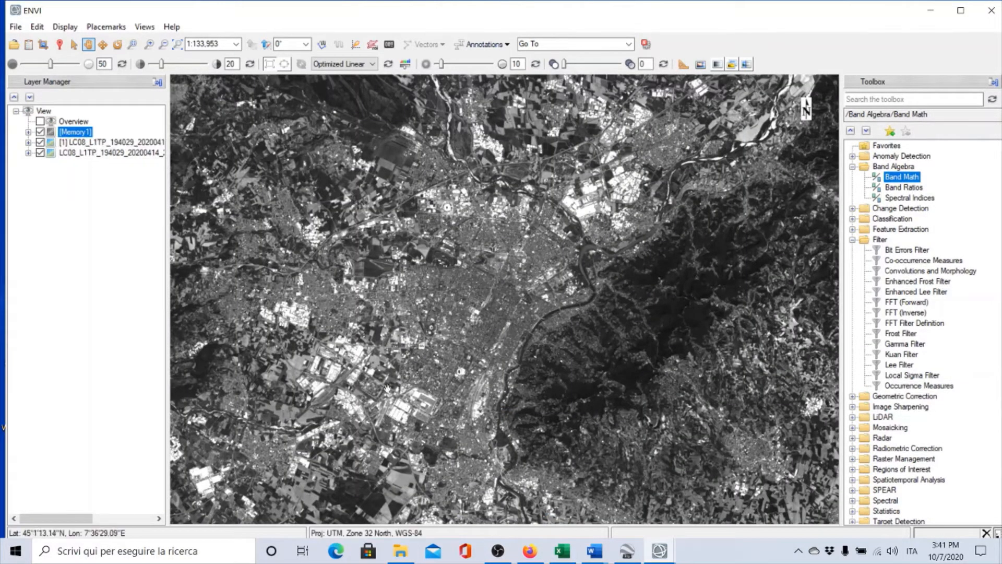
# Compute quick statistics for the b1+1000 result layer, examine its Band 1 histogram, and close the statistics view.
pyautogui.rightClick(73, 132)
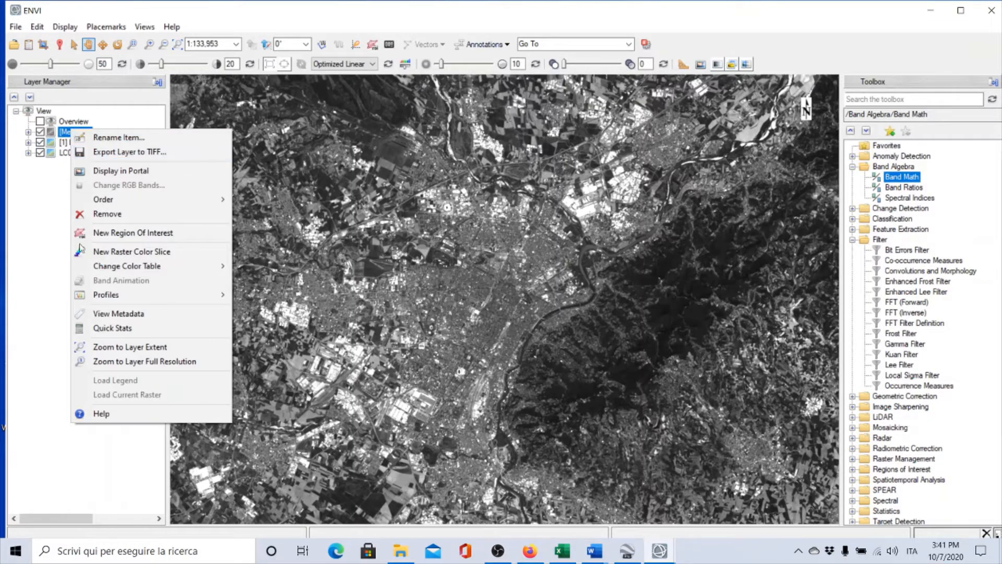
pyautogui.click(141, 326)
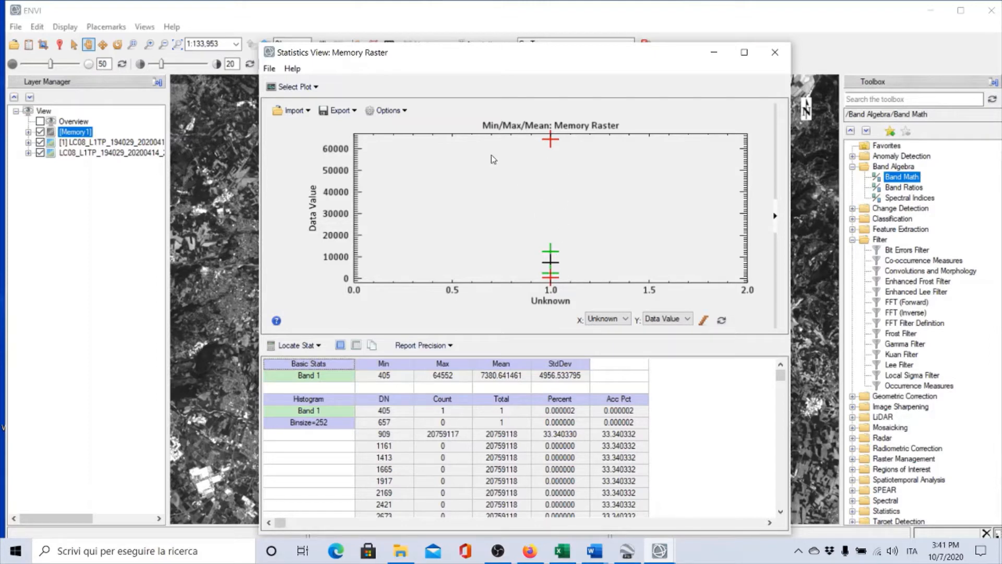
pyautogui.click(304, 88)
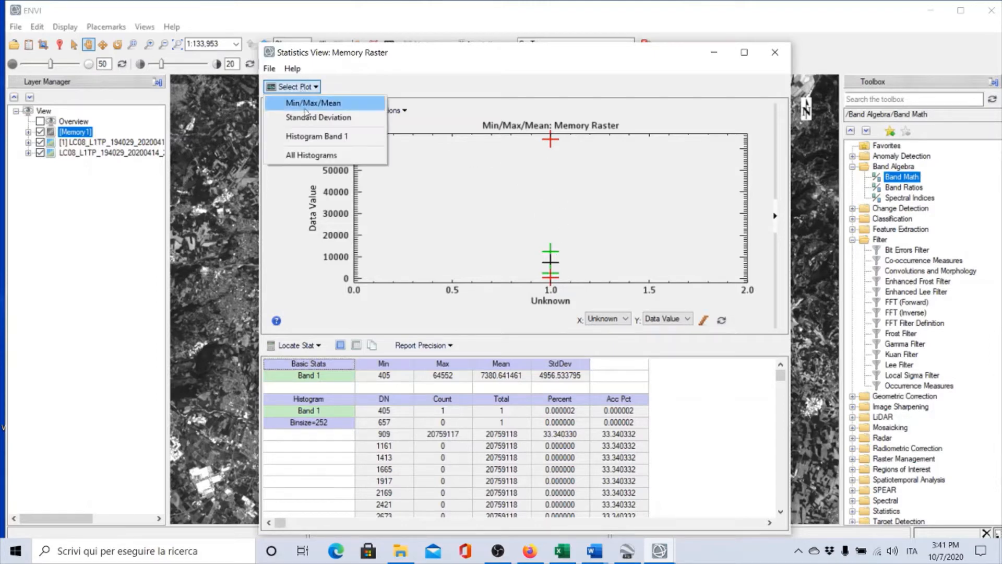
pyautogui.click(313, 137)
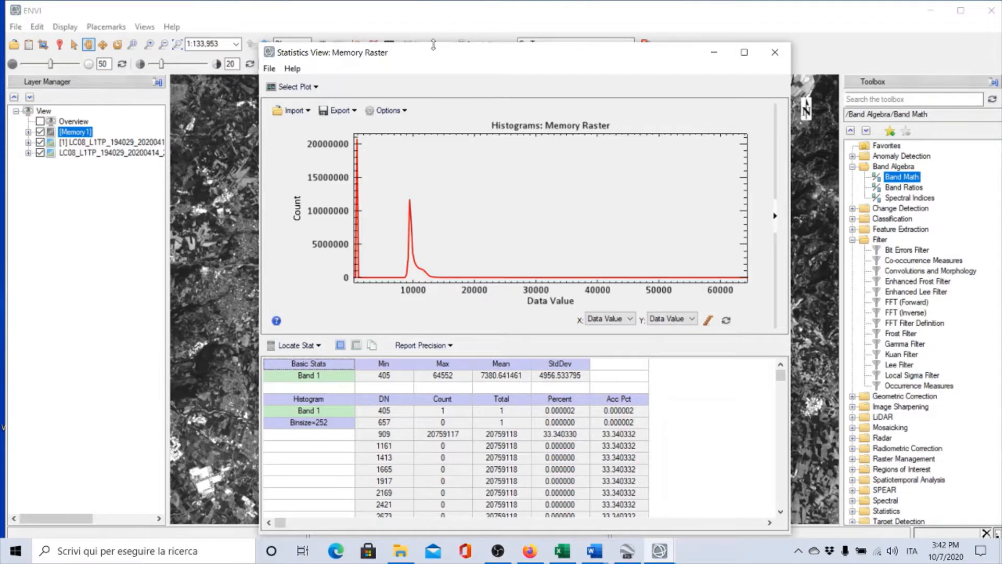
pyautogui.moveTo(434, 46); pyautogui.dragTo(454, 97)
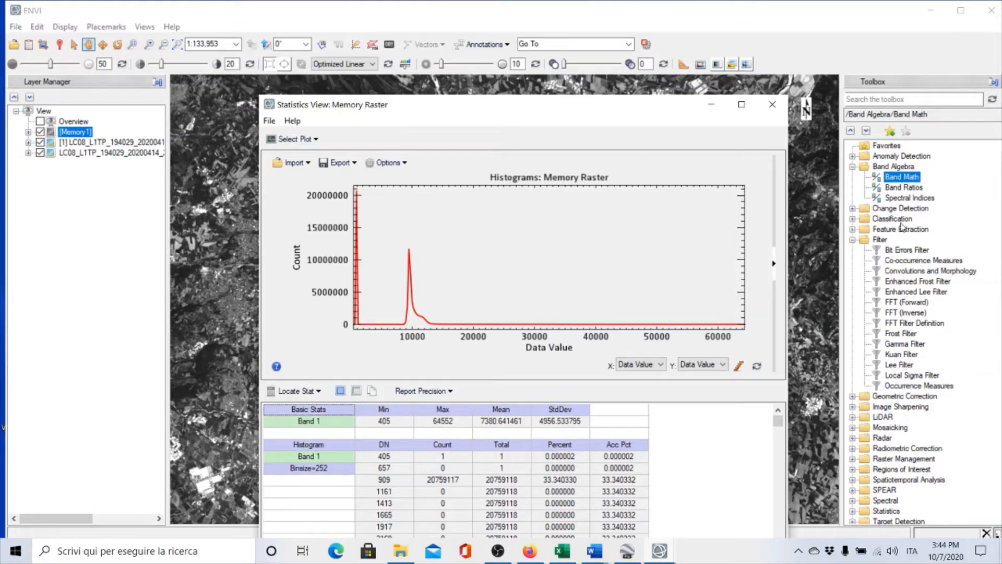
pyautogui.click(772, 105)
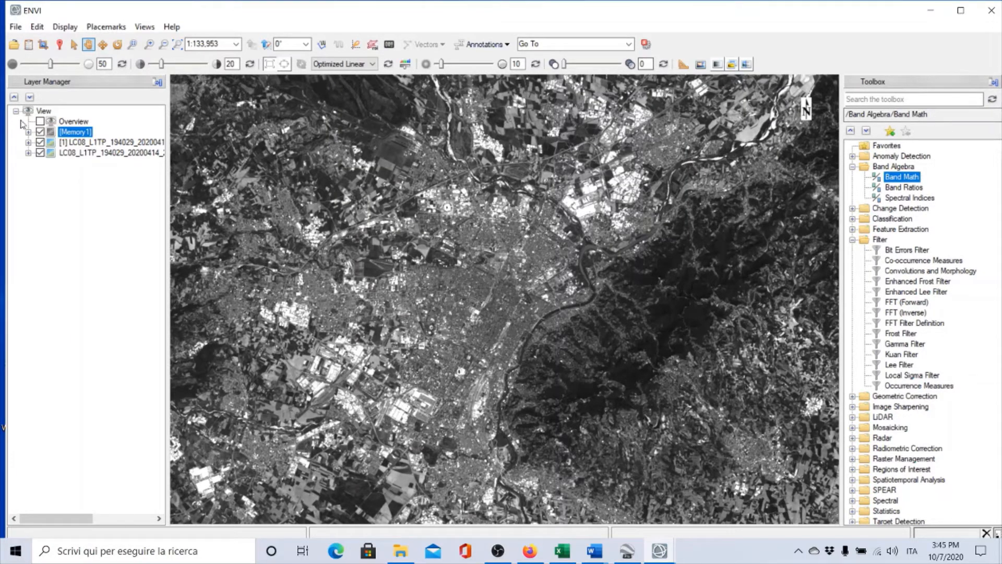
# Reopen the quick statistics of the b1+1000 layer to review the Band 1 histogram again, and close them.
pyautogui.rightClick(71, 137)
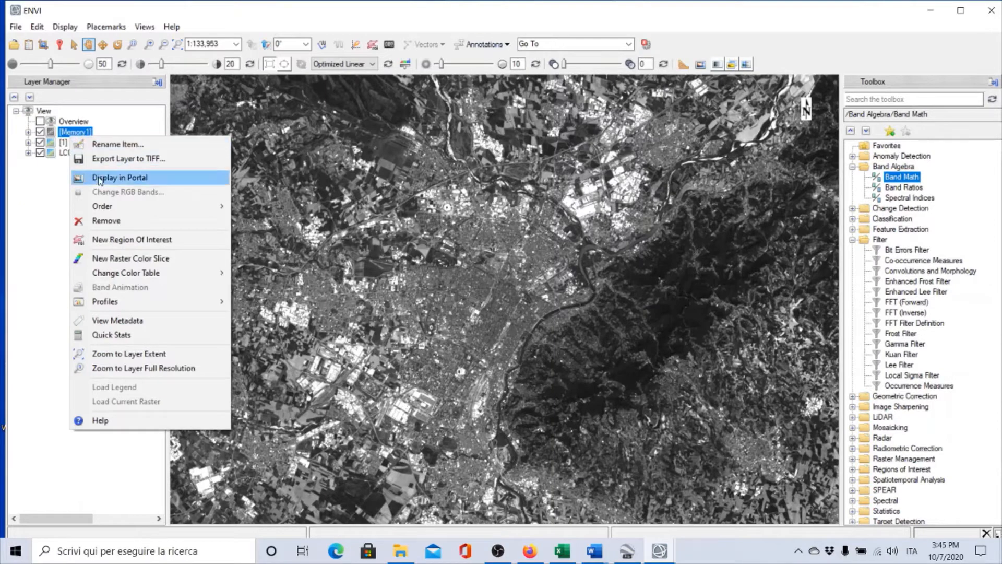
pyautogui.moveTo(110, 304)
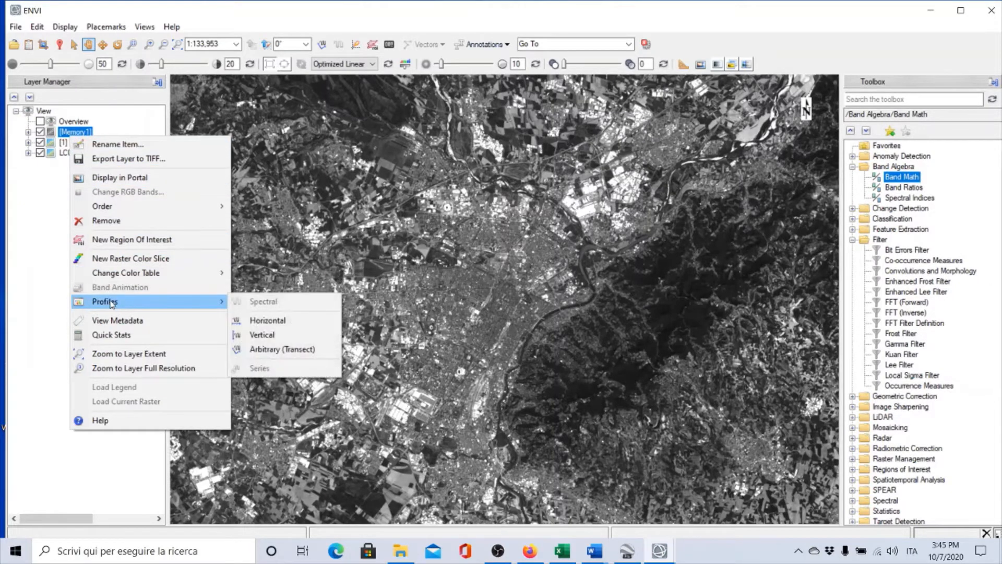
pyautogui.click(110, 337)
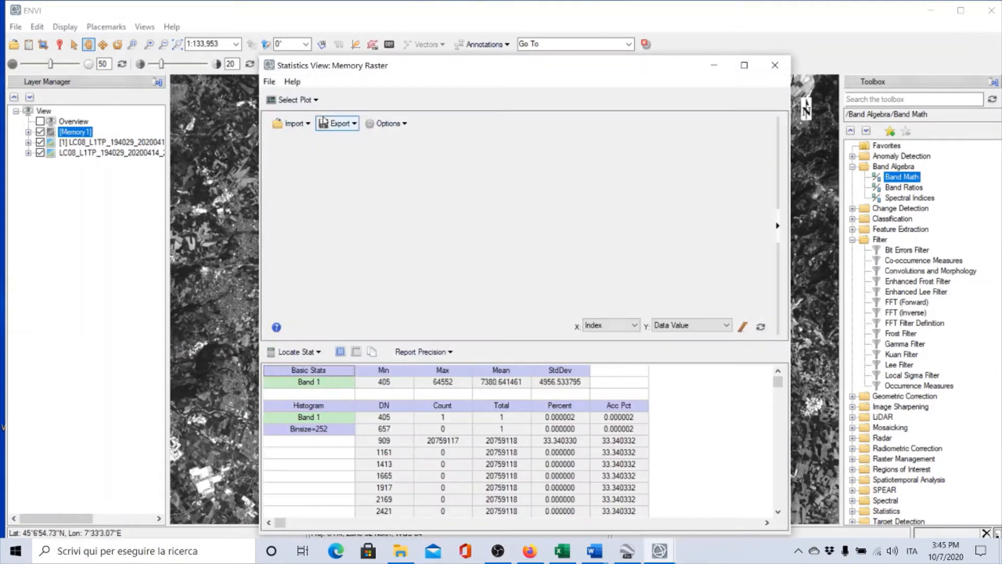
pyautogui.click(307, 101)
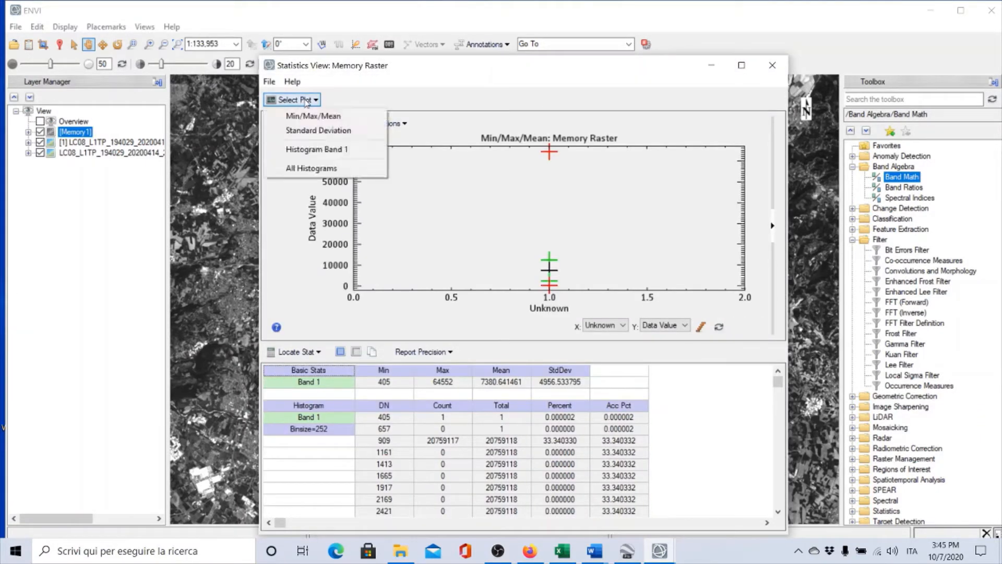
pyautogui.click(354, 151)
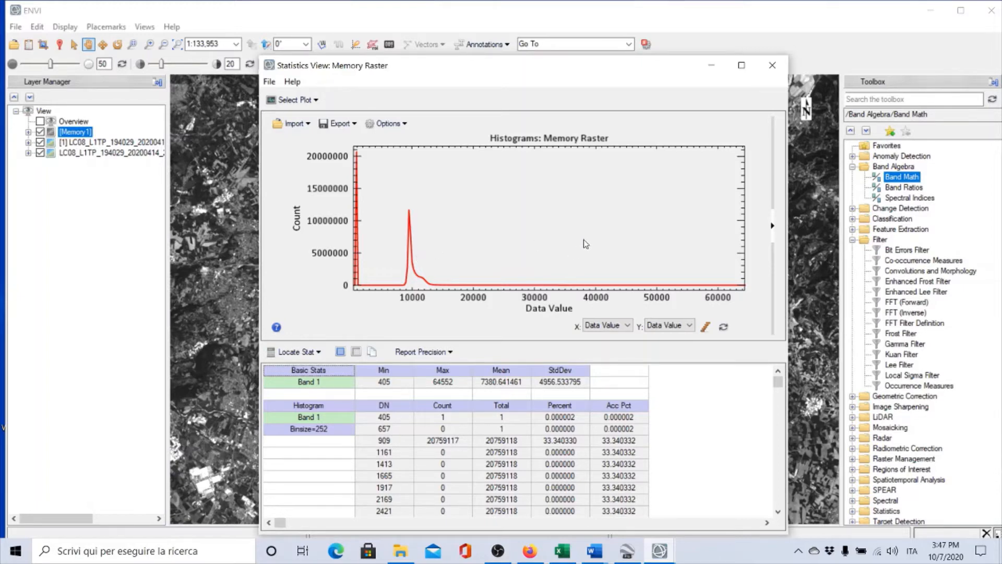
pyautogui.click(773, 67)
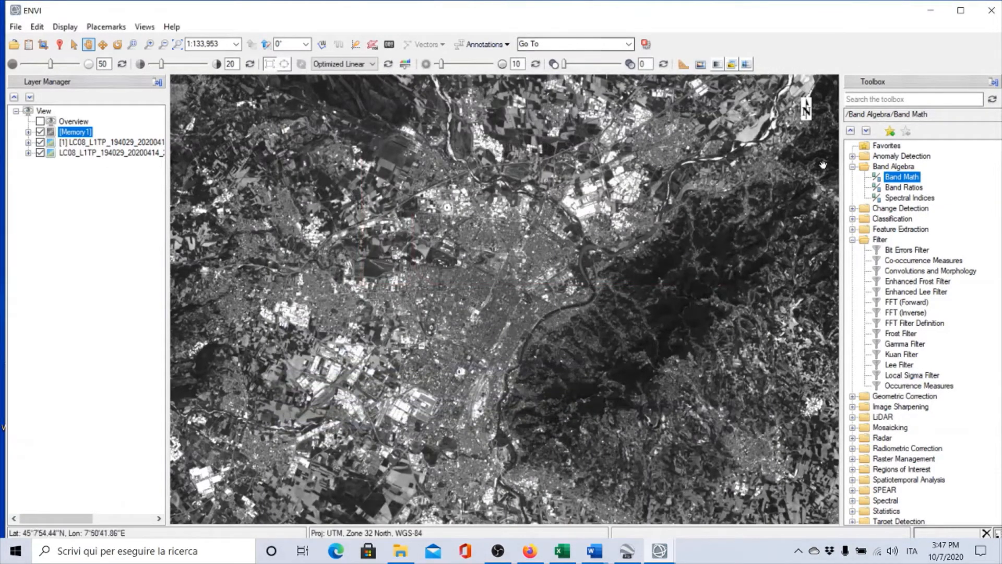
# Start a new Band Math calculation, replacing the previous expression with b2*8, and accept it.
pyautogui.doubleClick(903, 178)
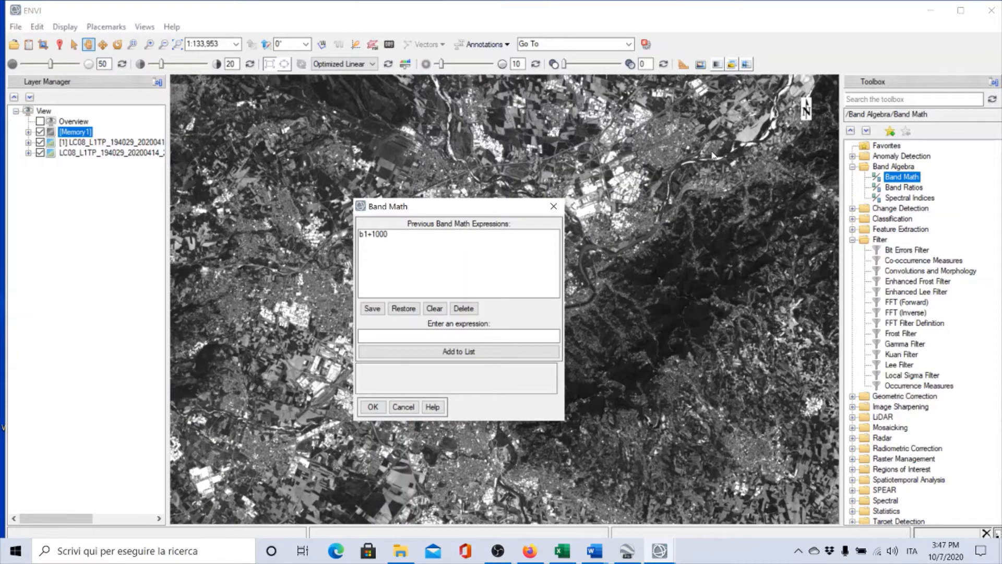
pyautogui.click(375, 235)
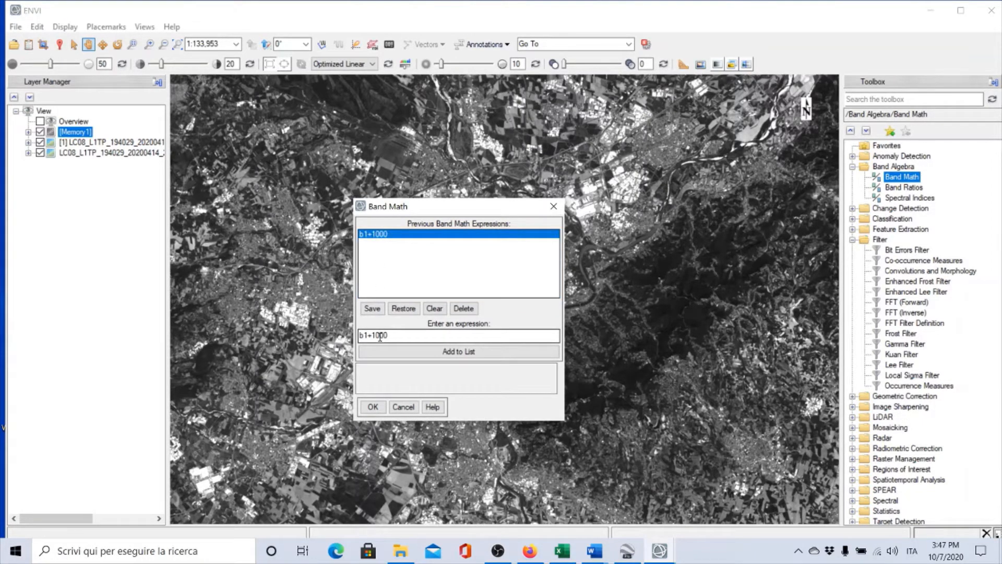
pyautogui.moveTo(393, 334); pyautogui.dragTo(291, 324)
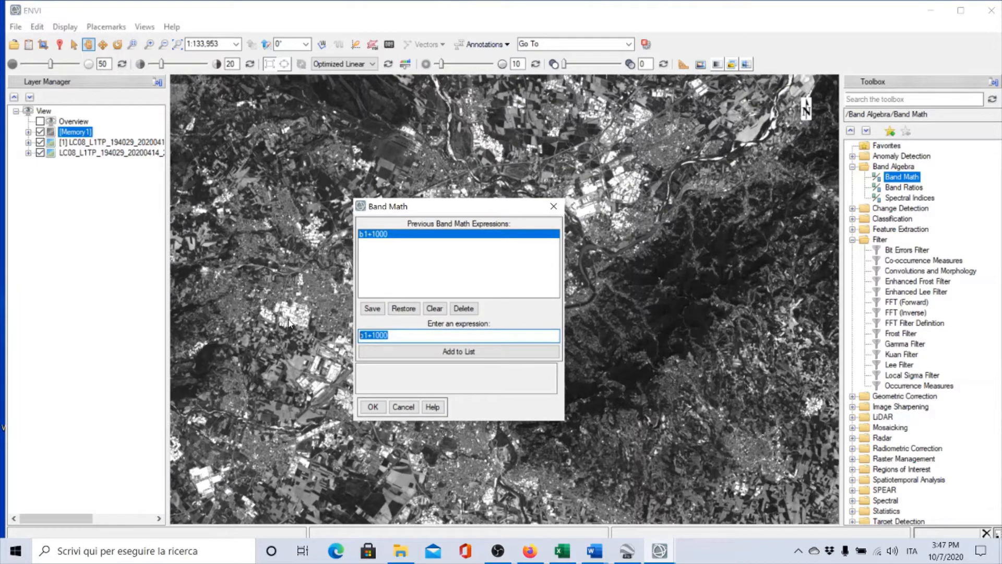
pyautogui.write('b2')
pyautogui.write('*')
pyautogui.write('8')
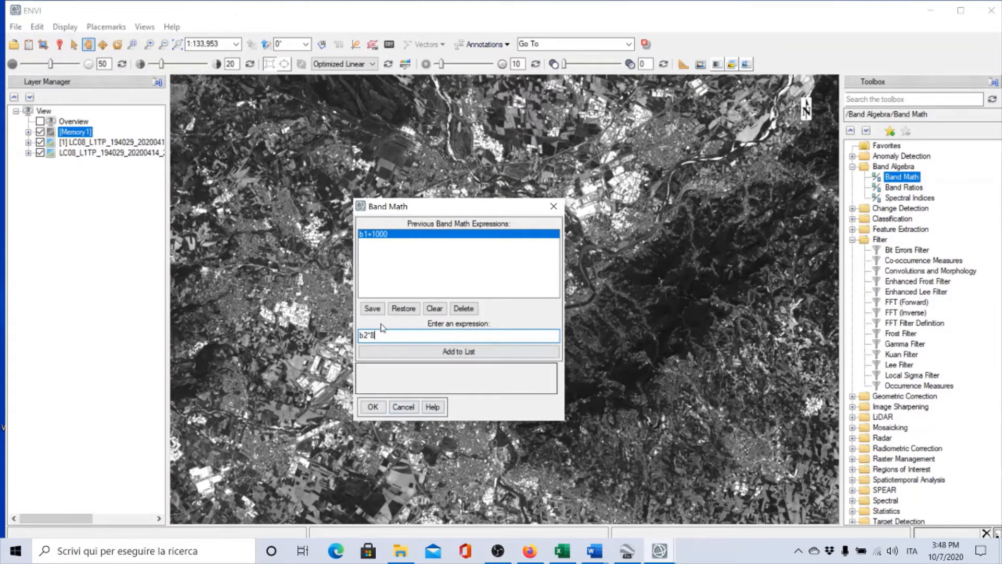
pyautogui.click(372, 407)
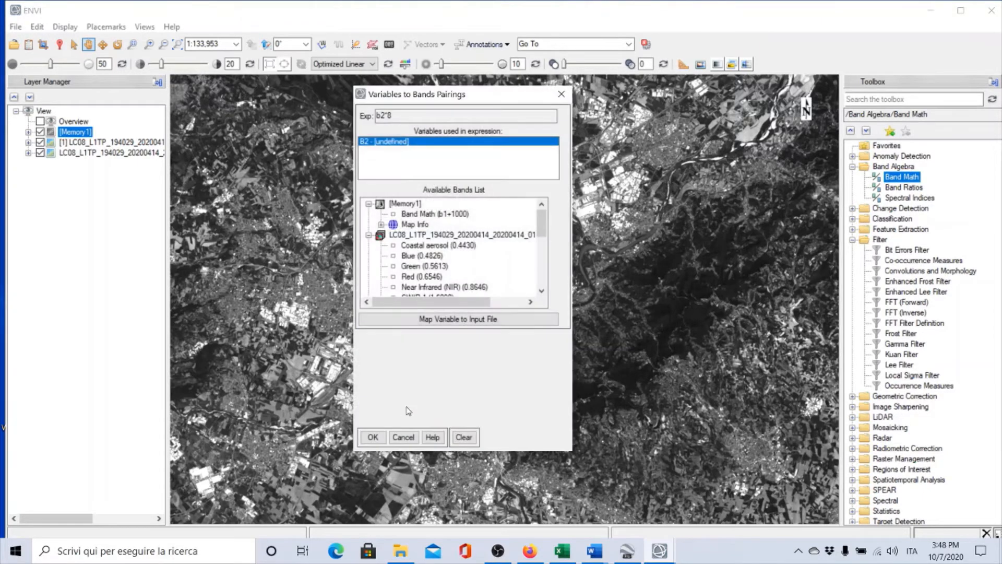
# Assign the Blue (0.4826) band to B2 and run the b2*8 expression on the full scene with output to memory.
pyautogui.moveTo(474, 95); pyautogui.dragTo(666, 69)
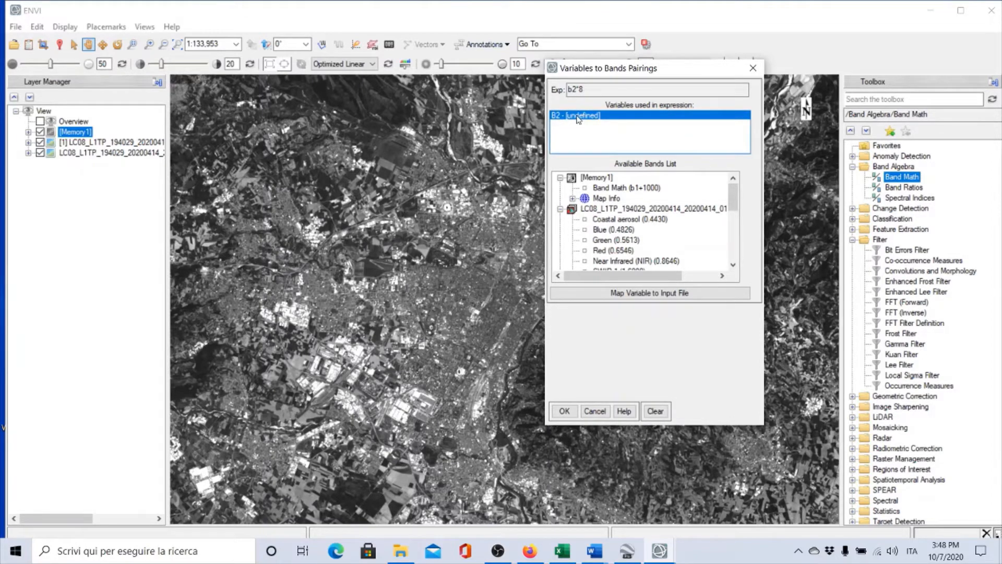
pyautogui.click(610, 229)
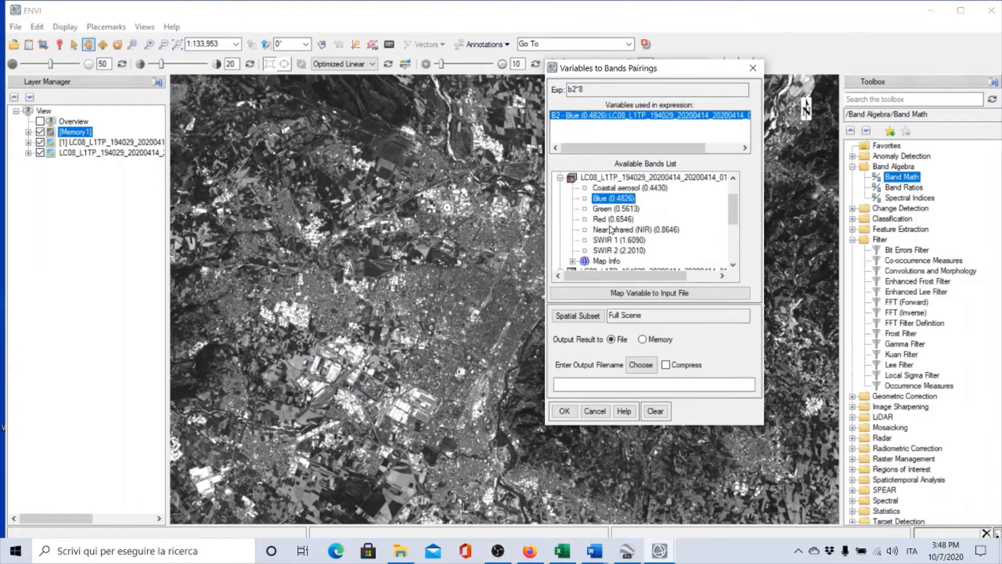
pyautogui.click(642, 340)
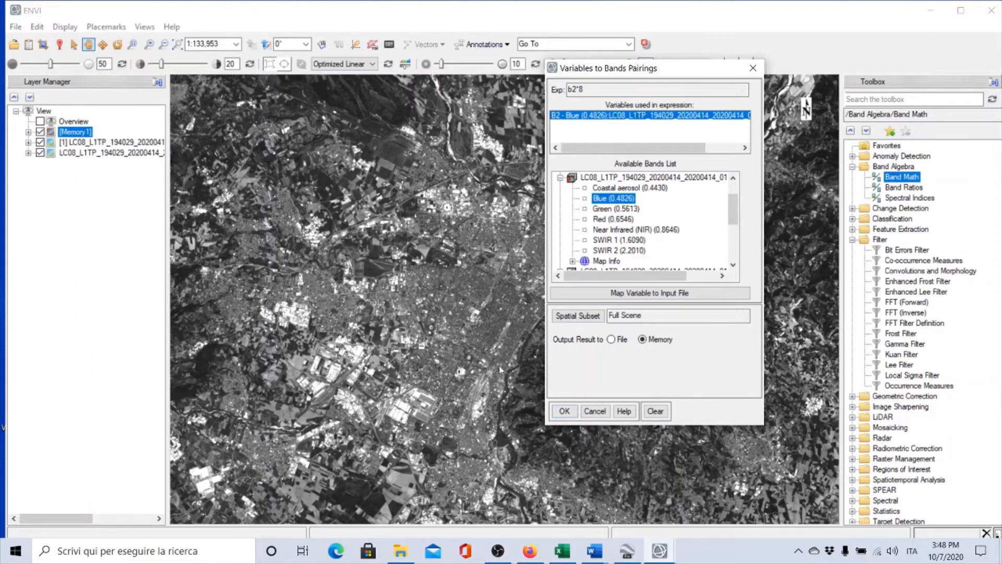
pyautogui.click(568, 410)
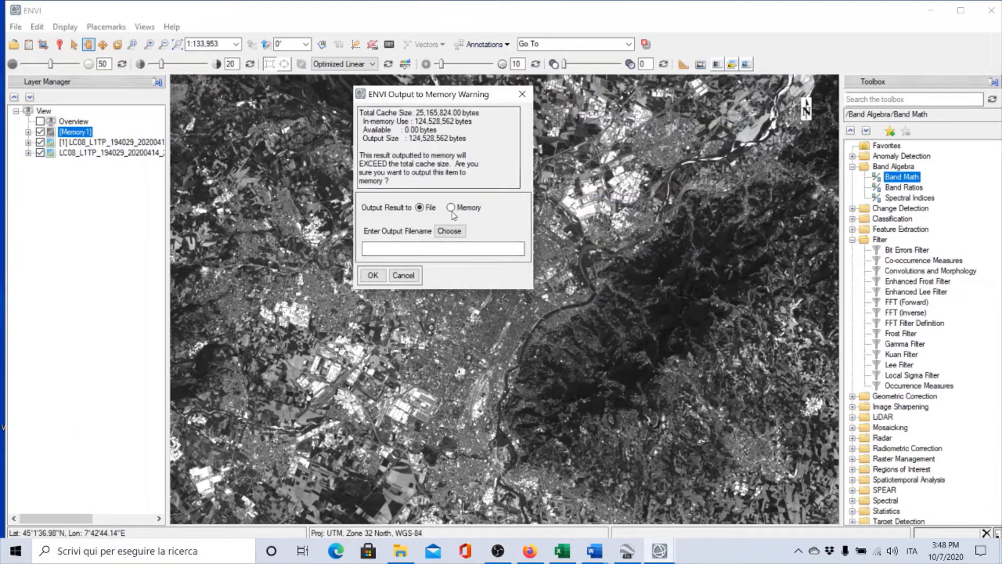
pyautogui.click(451, 207)
pyautogui.click(374, 275)
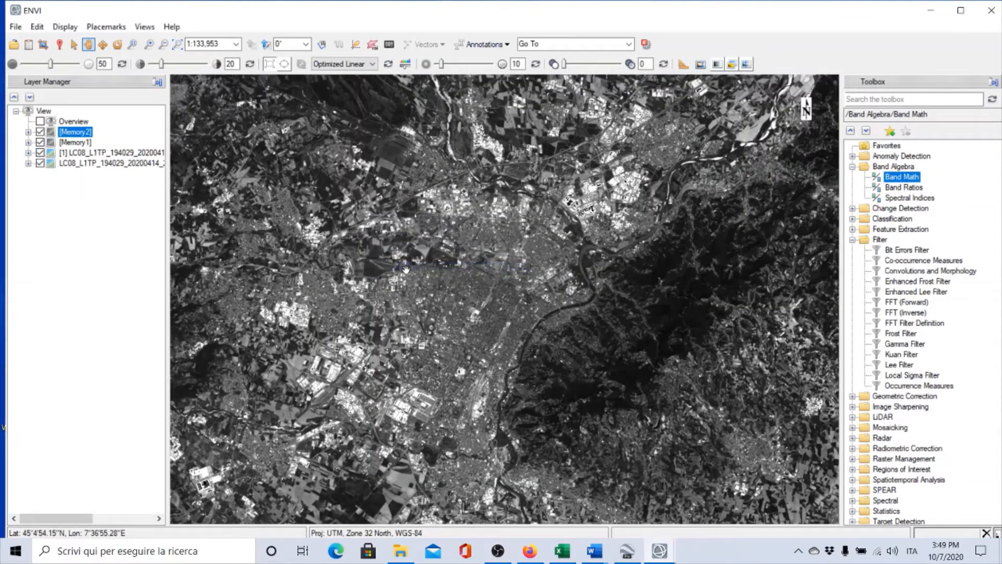
# Toggle the visibility of the b2*8 result layer repeatedly to compare it with the b1+1000 layer underneath.
pyautogui.click(40, 132)
pyautogui.click(40, 132)
pyautogui.click(40, 133)
pyautogui.click(40, 132)
pyautogui.click(40, 133)
pyautogui.click(40, 132)
pyautogui.click(40, 132)
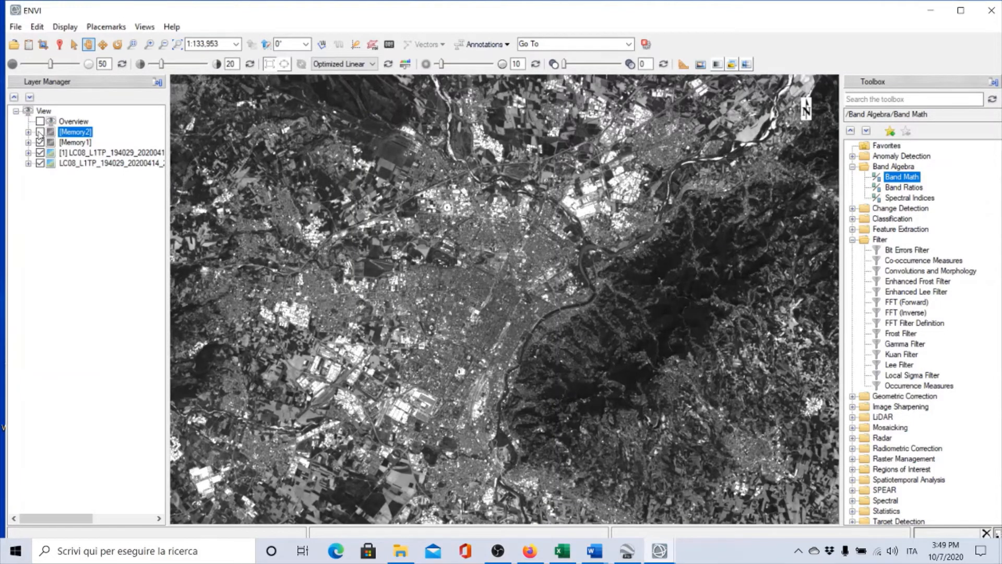
pyautogui.click(40, 132)
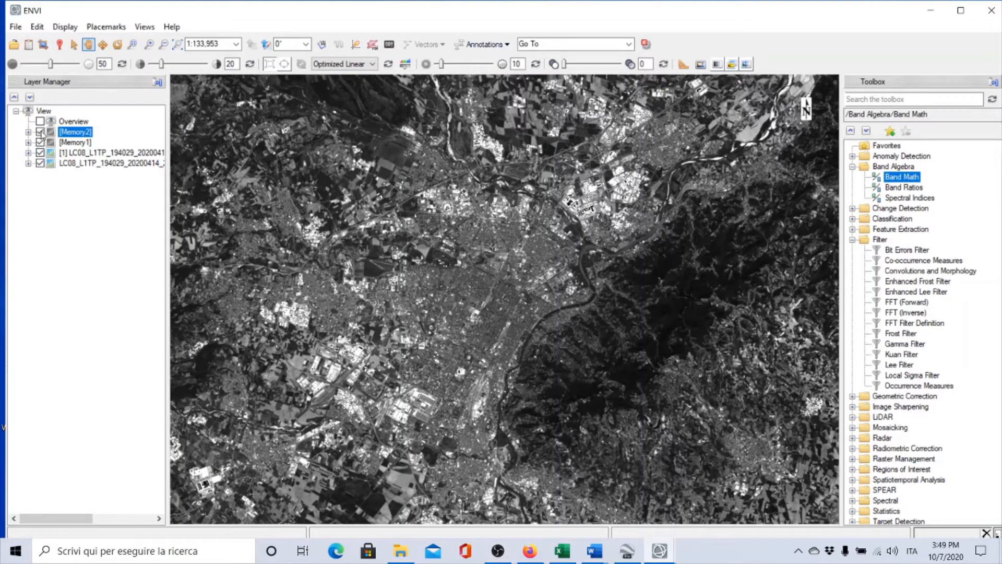
pyautogui.click(40, 132)
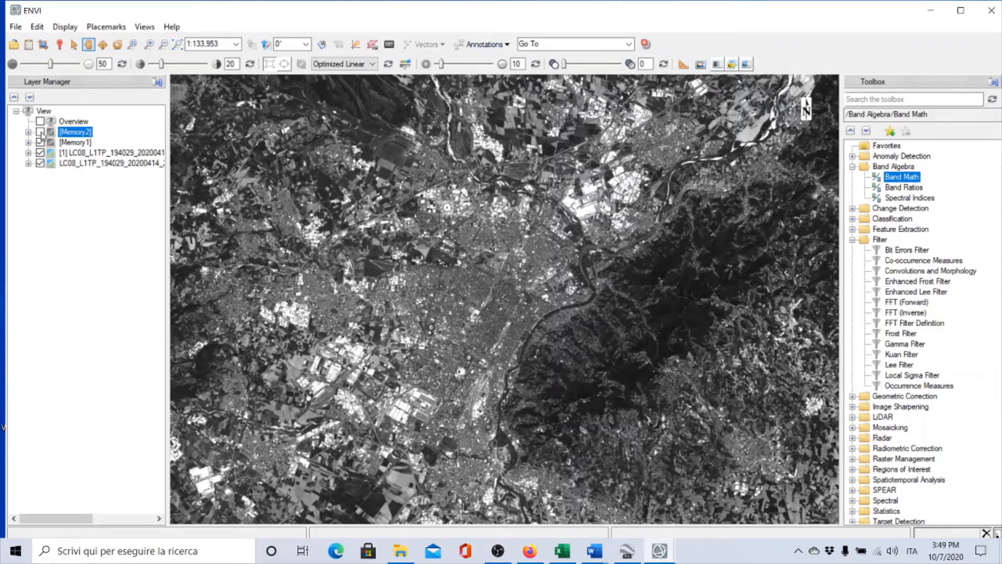
pyautogui.click(41, 133)
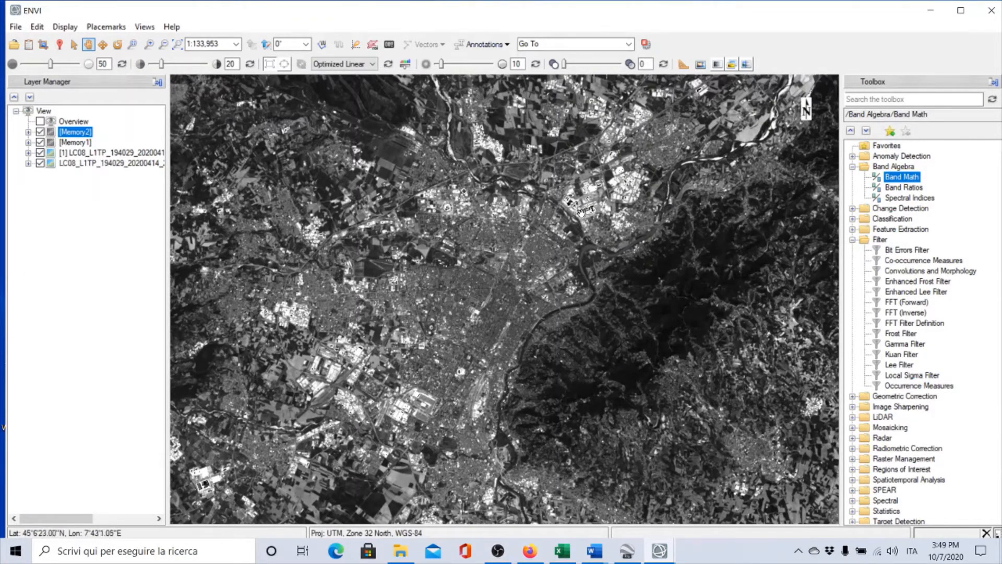
# Compare the b2*8 and b1+1000 layers at close range over the bright industrial buildings by toggling the upper layer.
pyautogui.scroll(1, 580, 213)
pyautogui.scroll(6, 527, 284)
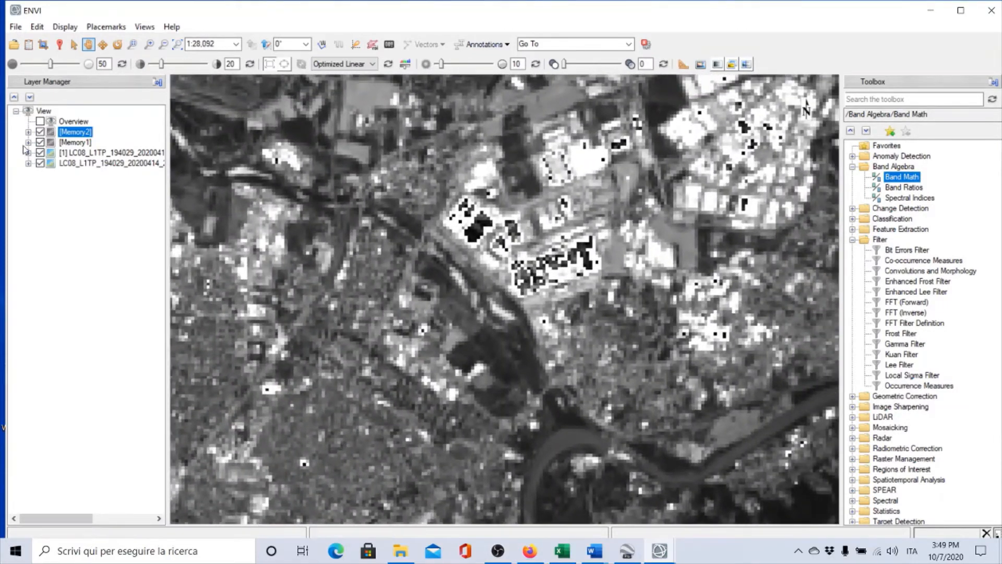
pyautogui.click(40, 132)
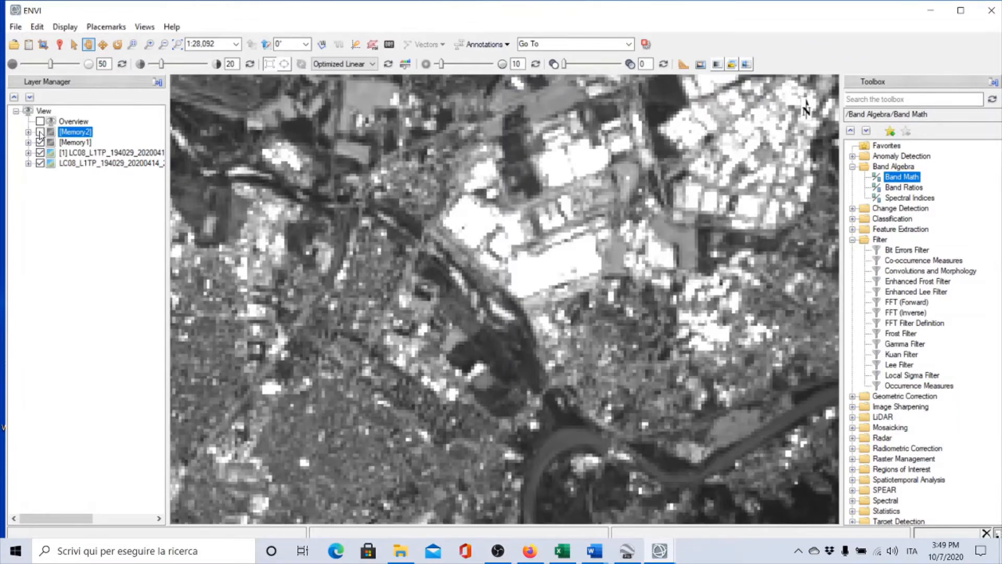
pyautogui.click(39, 133)
pyautogui.click(40, 132)
pyautogui.click(40, 132)
pyautogui.click(40, 132)
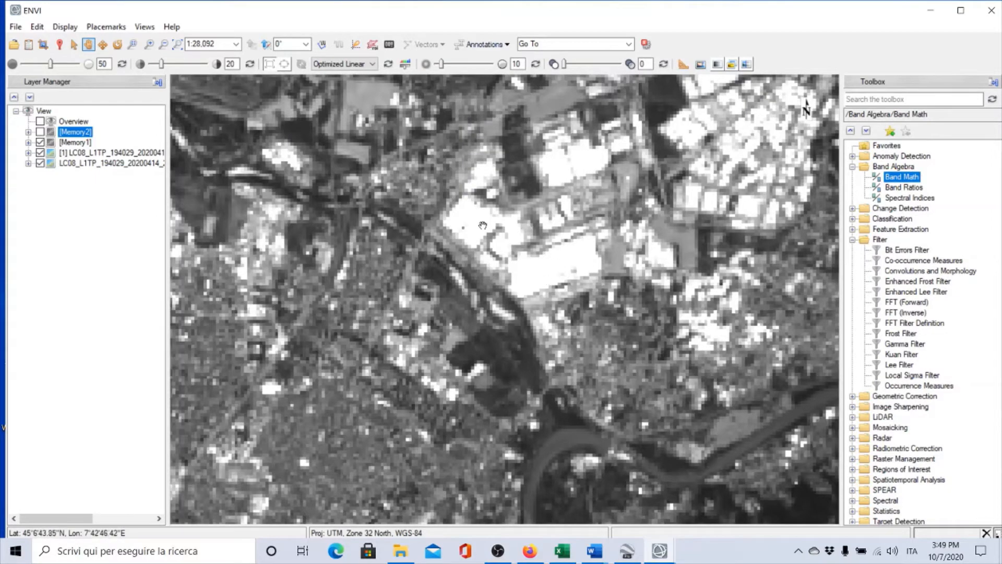
pyautogui.click(39, 132)
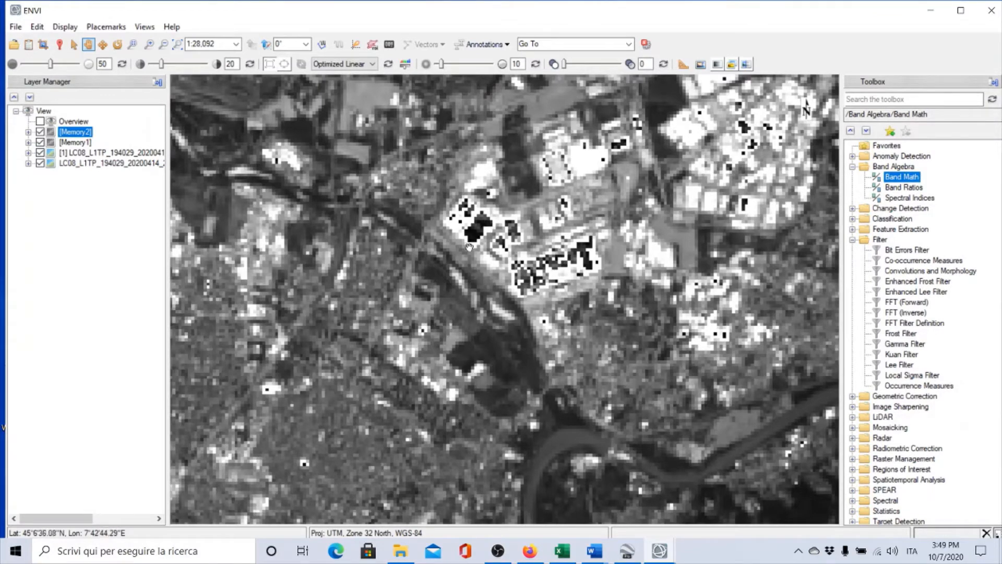
# Compare the b2*8 and b1+1000 layers over the industrial area by toggling the b2*8 layer, leaving it shown.
pyautogui.click(39, 132)
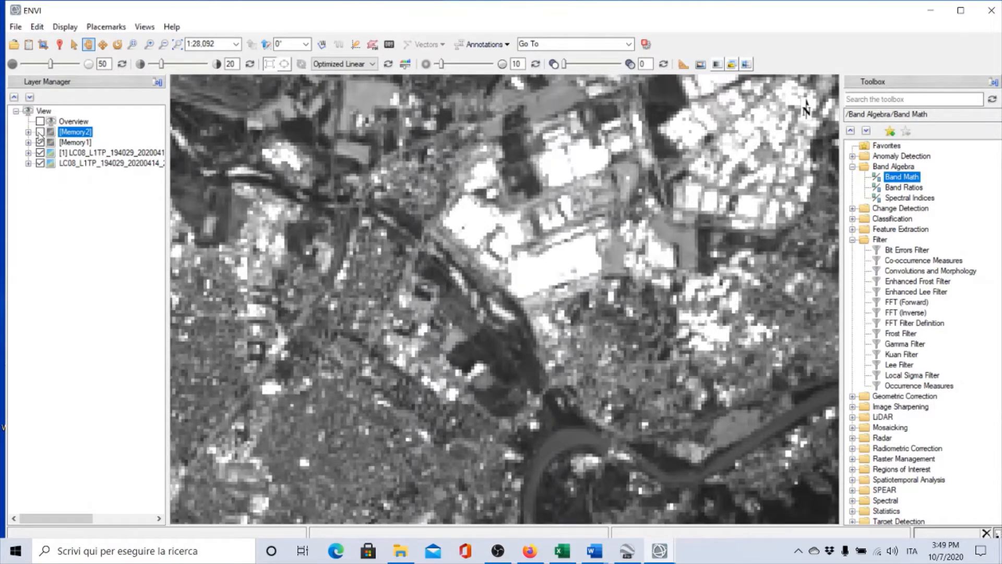
pyautogui.click(40, 132)
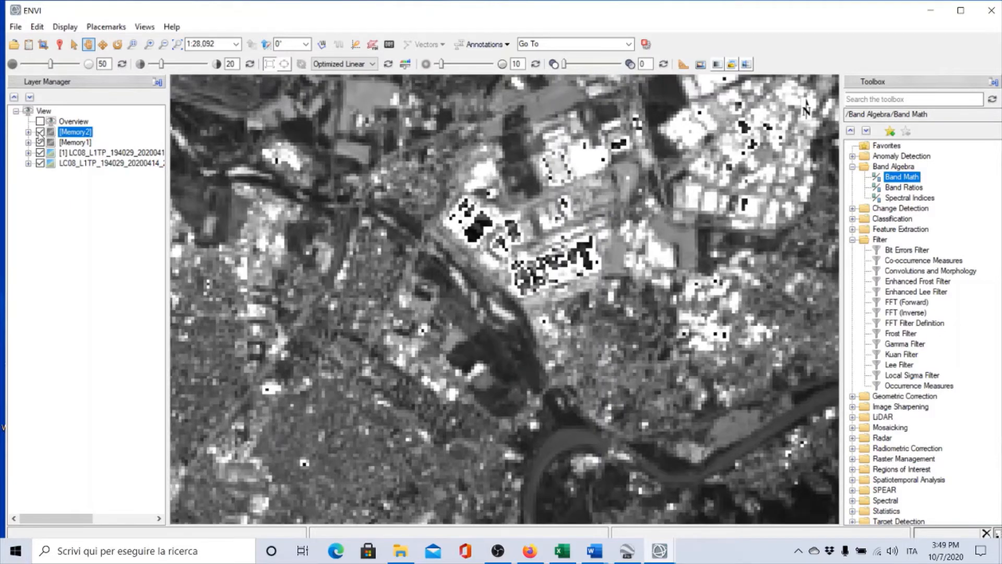
pyautogui.click(39, 132)
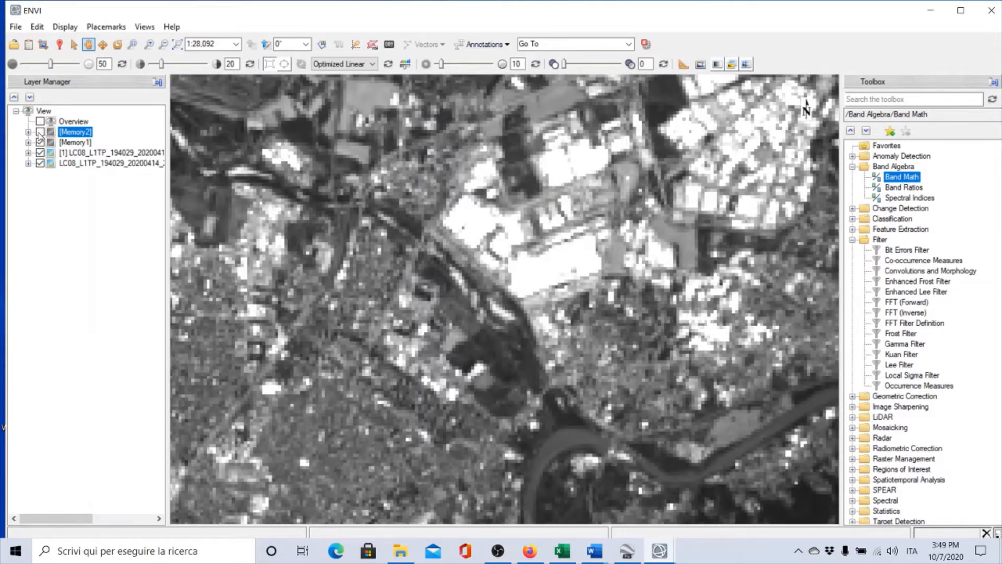
pyautogui.click(40, 132)
pyautogui.click(40, 132)
pyautogui.click(40, 132)
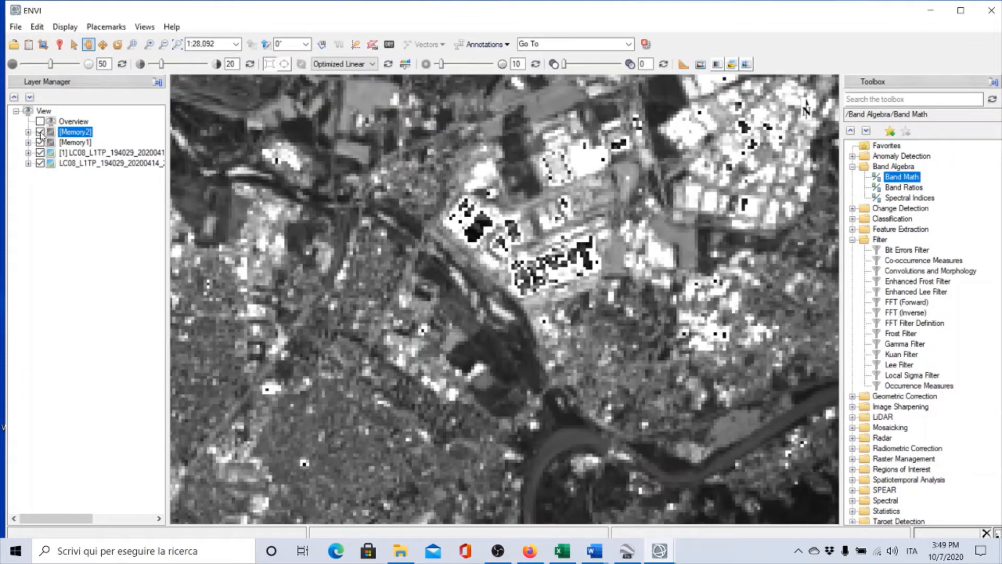
pyautogui.click(40, 132)
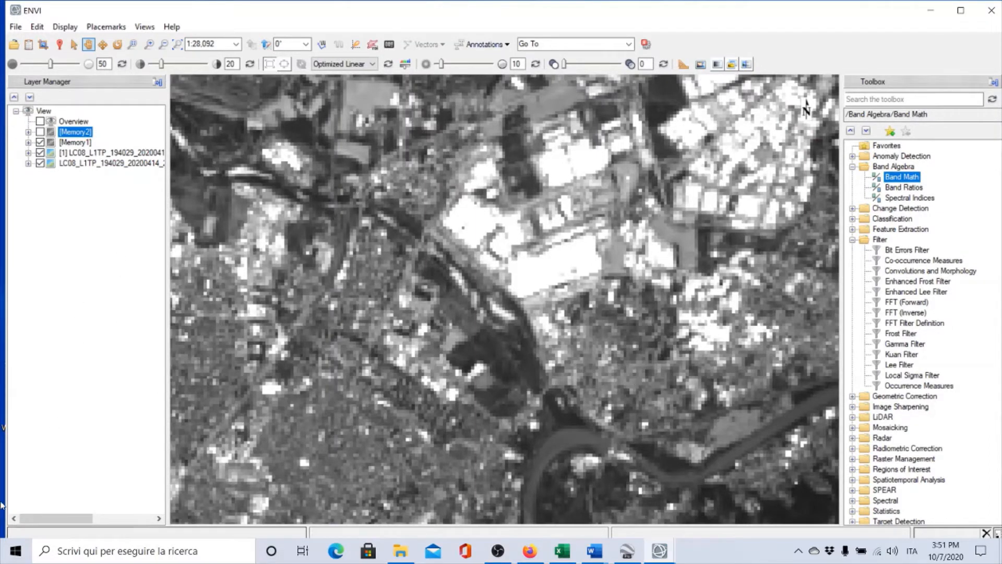
pyautogui.click(171, 27)
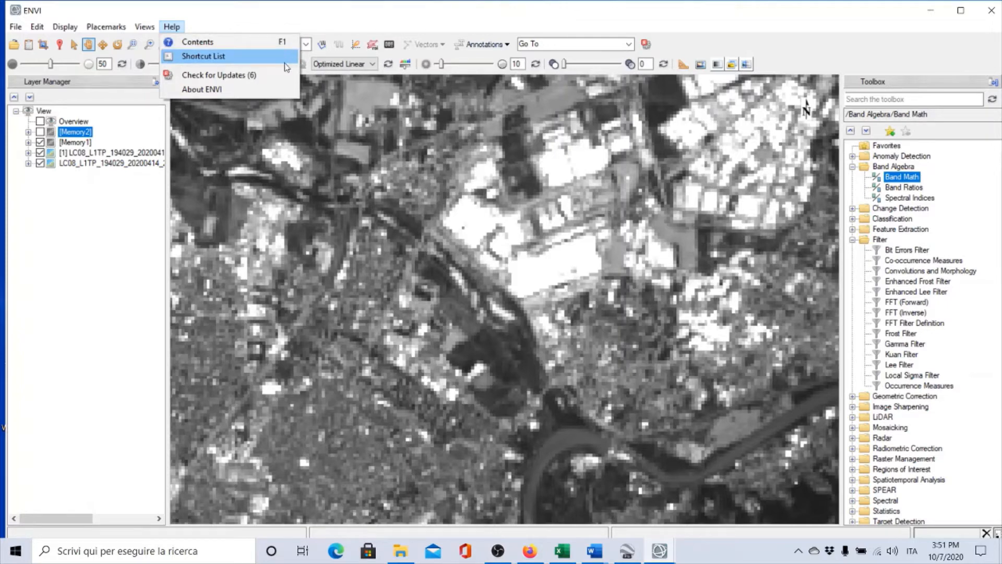
pyautogui.click(325, 16)
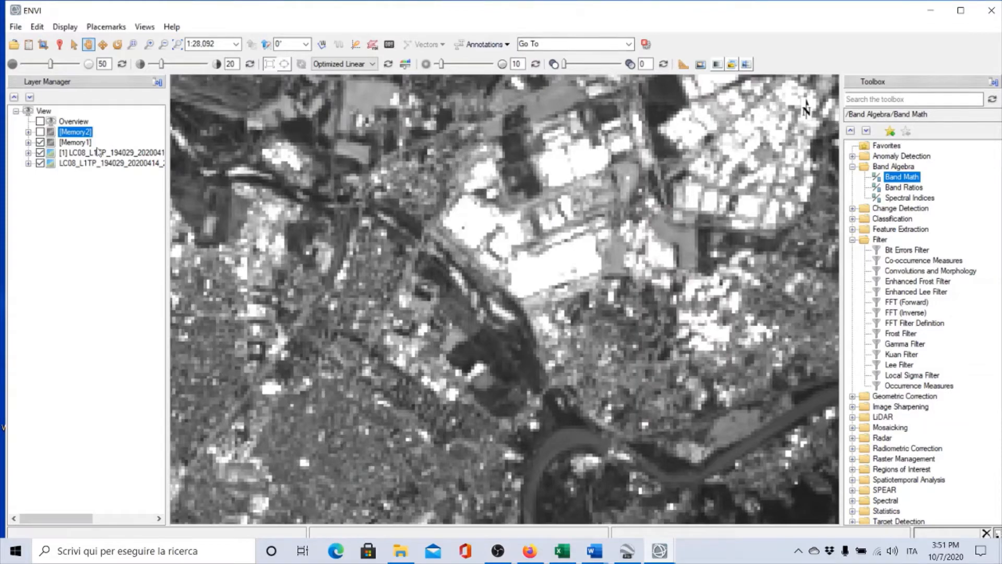
pyautogui.click(41, 132)
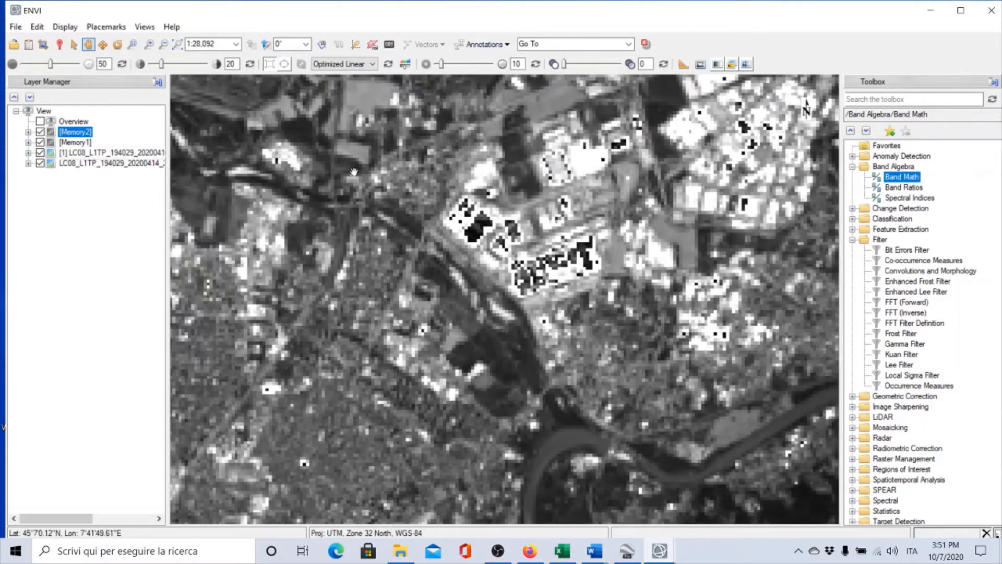
# Create a new raster color slice from the Band Math (b2*8) band of the Memory2 layer.
pyautogui.scroll(-2, 353, 168)
pyautogui.scroll(-5, 354, 168)
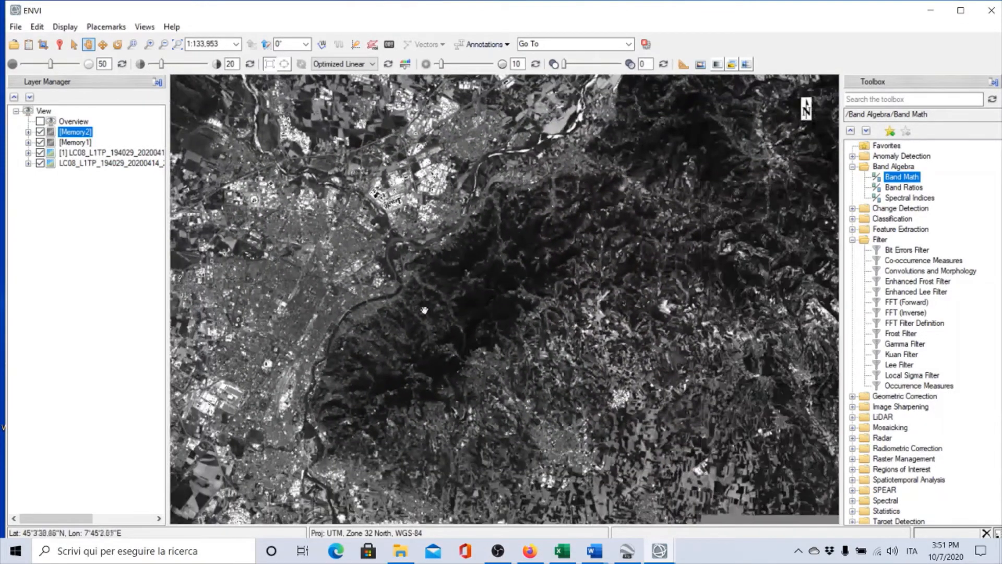
pyautogui.moveTo(422, 307); pyautogui.dragTo(552, 390)
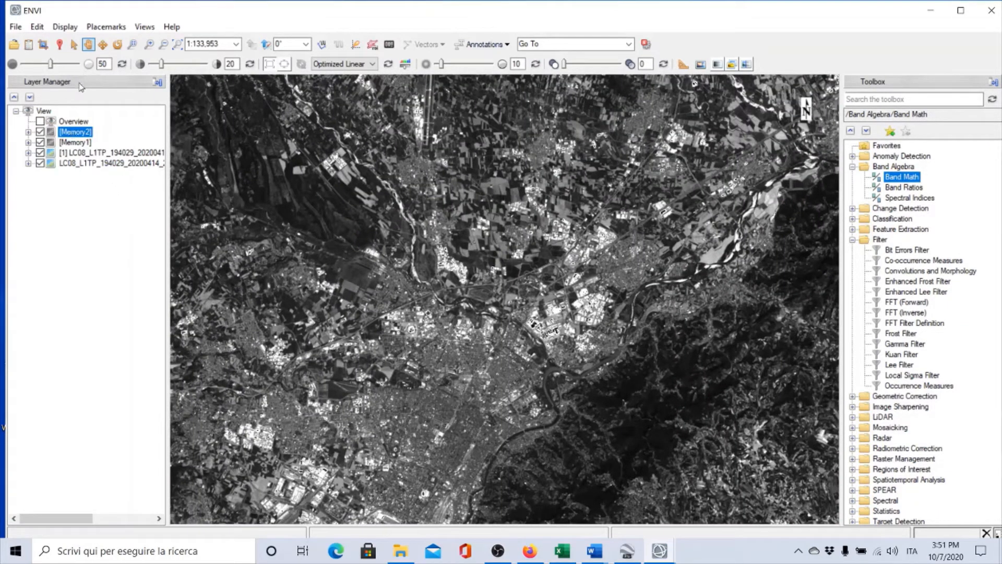
pyautogui.rightClick(82, 134)
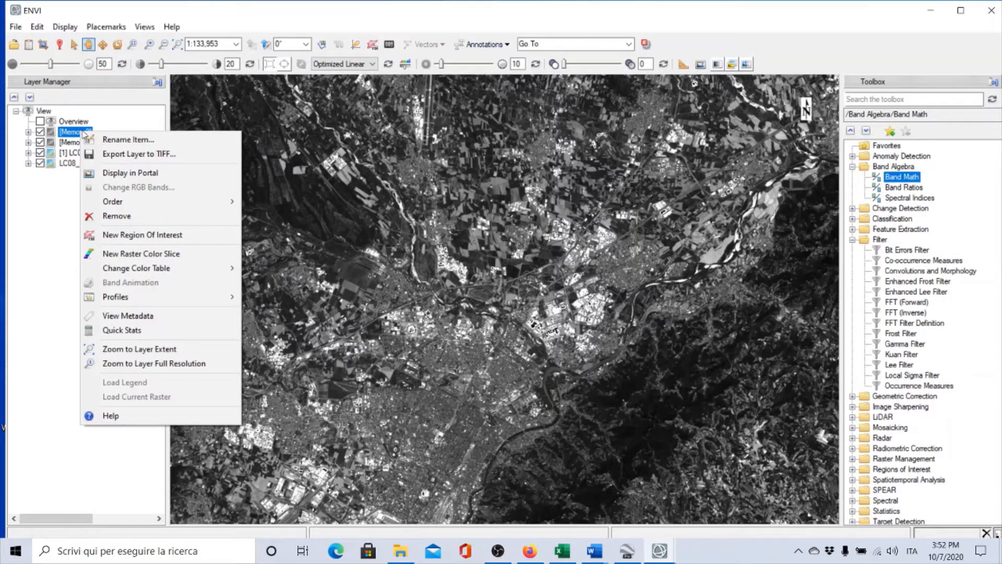
pyautogui.click(123, 254)
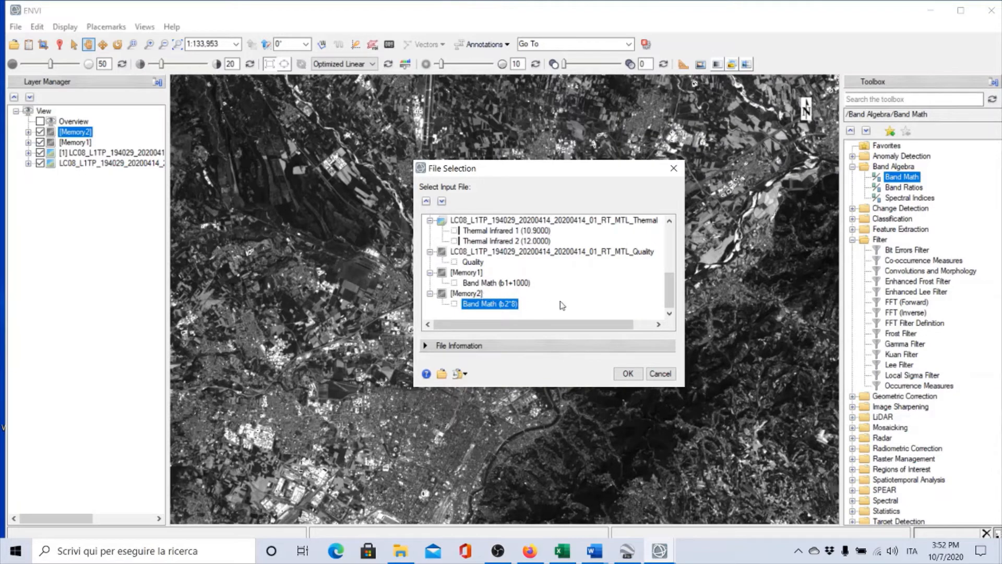
pyautogui.moveTo(669, 293)
pyautogui.mouseDown()
pyautogui.moveTo(664, 244)
pyautogui.moveTo(668, 293)
pyautogui.mouseUp()
pyautogui.click(628, 374)
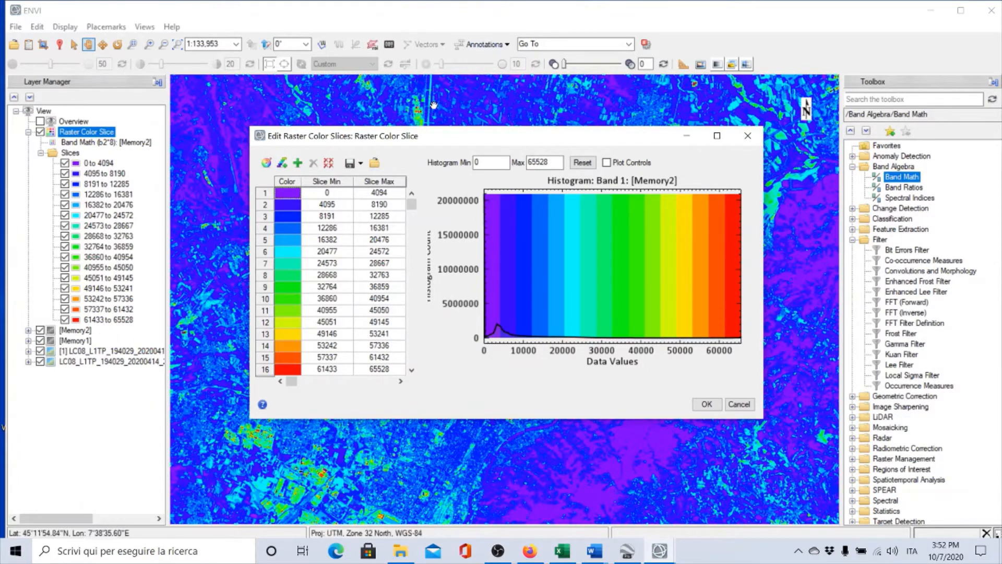
# Move the slice editor around to examine the color-sliced image alongside the slice ranges and histogram.
pyautogui.moveTo(425, 140); pyautogui.dragTo(496, 141)
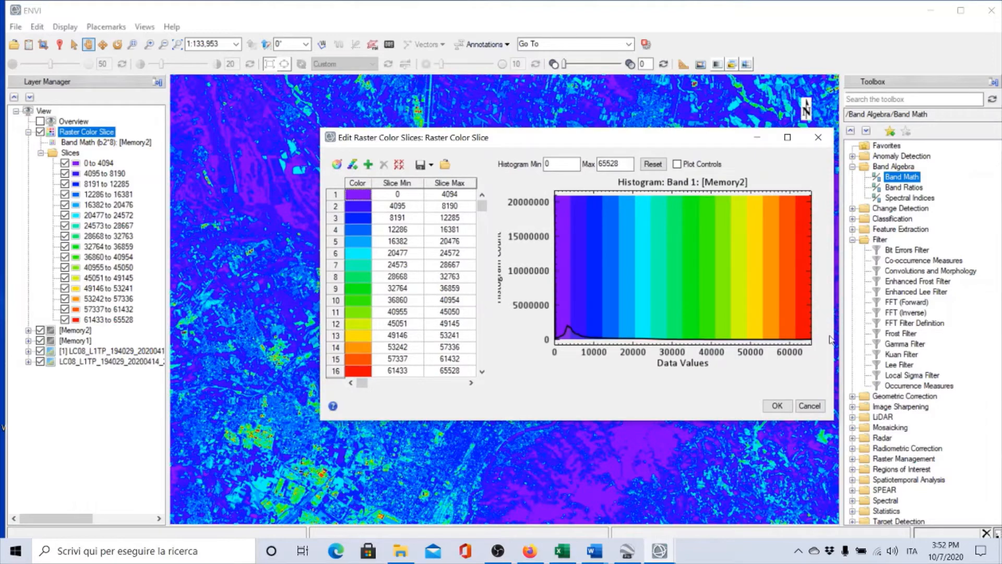
pyautogui.moveTo(634, 138); pyautogui.dragTo(689, 170)
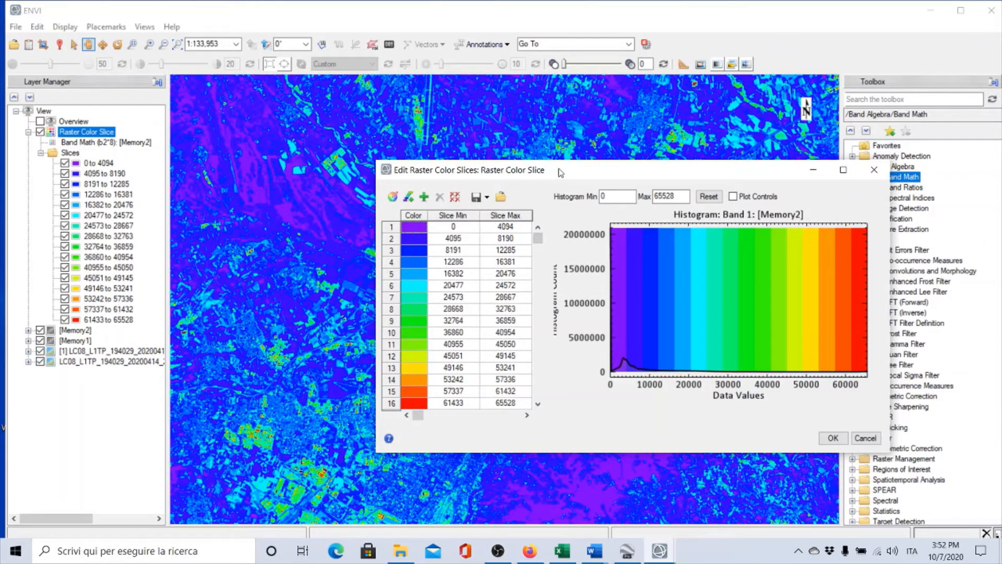
pyautogui.moveTo(558, 171); pyautogui.dragTo(827, 42)
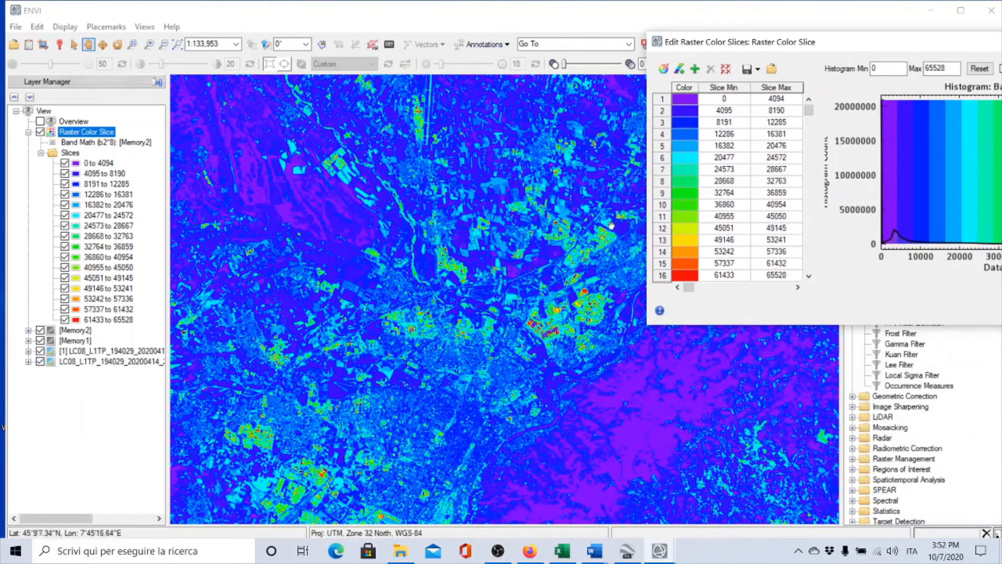
pyautogui.moveTo(909, 45); pyautogui.dragTo(628, 132)
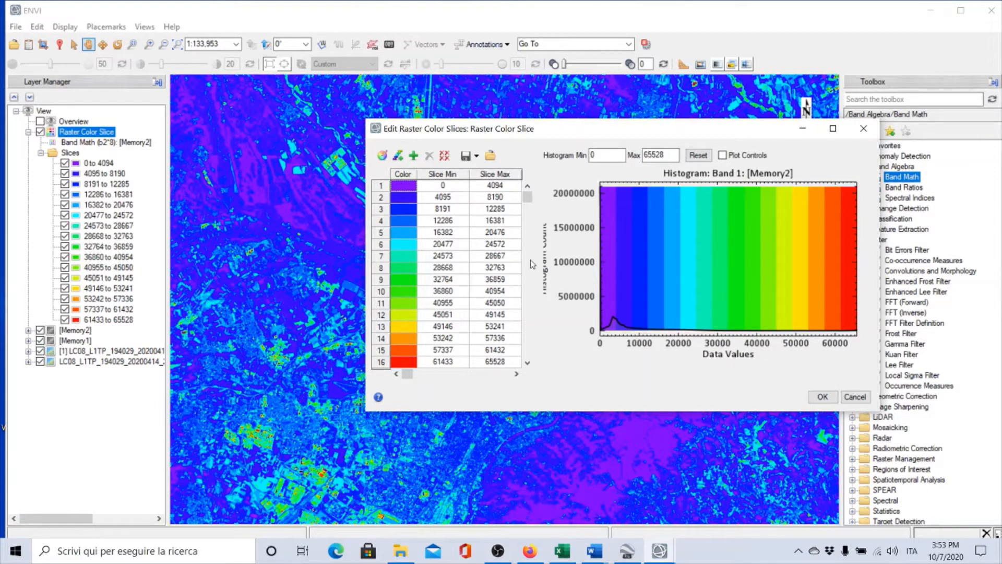
# Examine the color-sliced b2*8 image across the scene, from the inland area down to the southern coastline and sea.
pyautogui.scroll(-4, 327, 239)
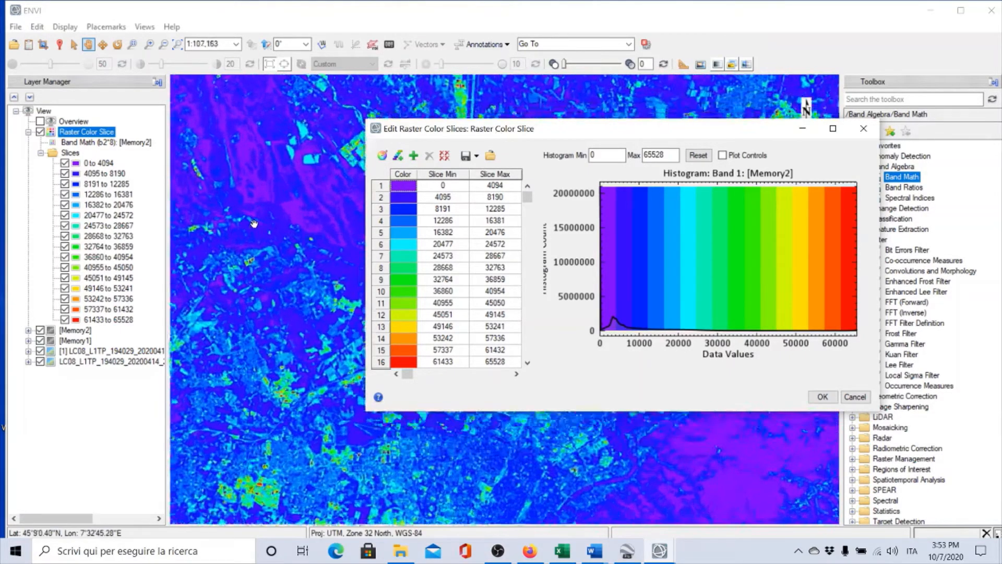
pyautogui.scroll(-1, 267, 214)
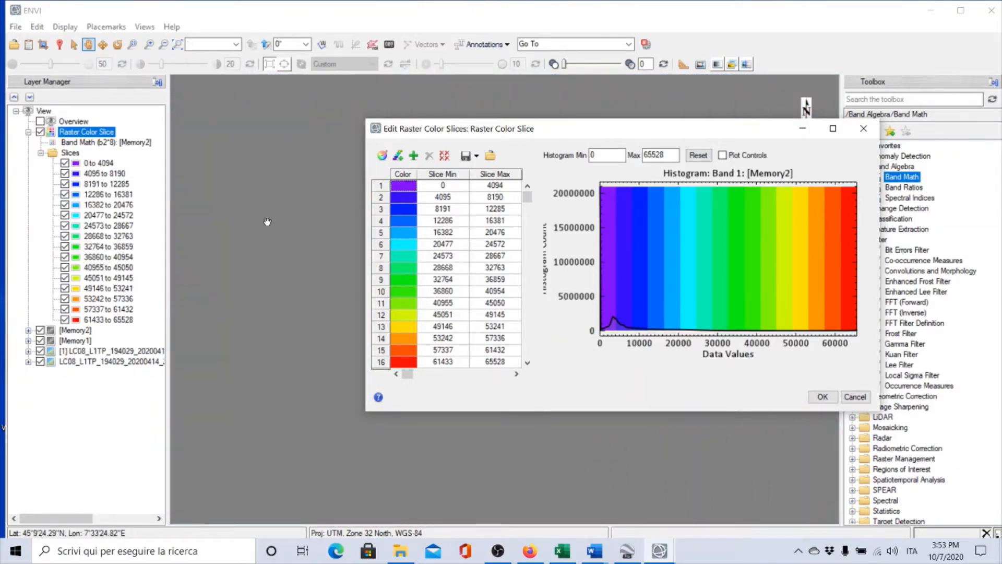
pyautogui.scroll(-1, 282, 217)
pyautogui.scroll(2, 267, 199)
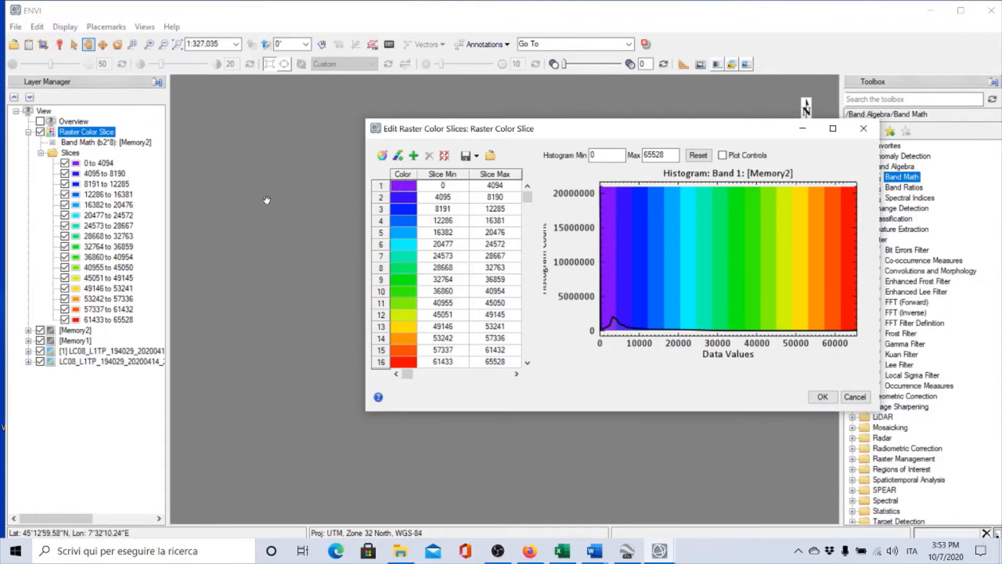
pyautogui.scroll(2, 266, 199)
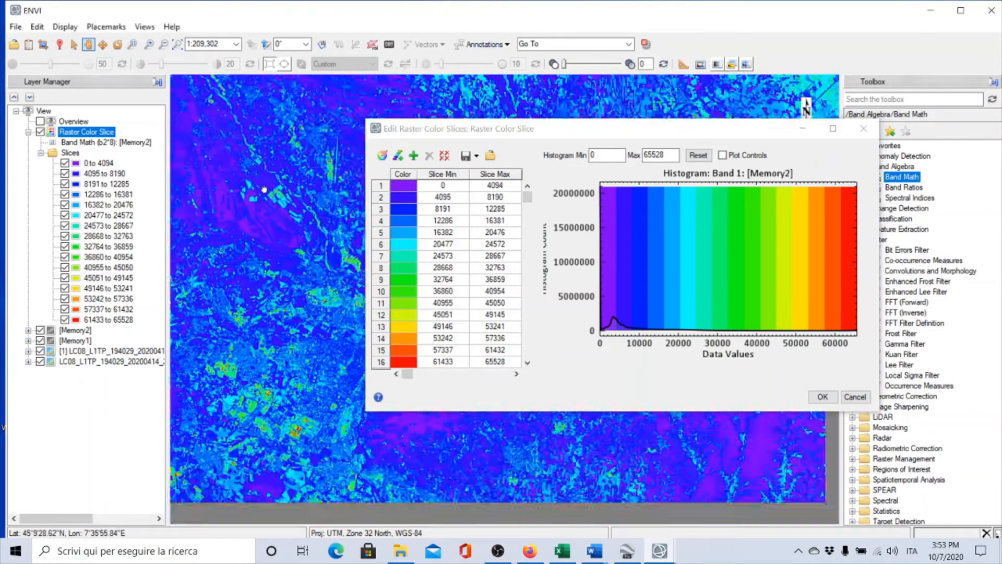
pyautogui.moveTo(264, 190); pyautogui.dragTo(226, 129)
pyautogui.moveTo(326, 260); pyautogui.dragTo(229, 148)
pyautogui.moveTo(324, 290); pyautogui.dragTo(211, 132)
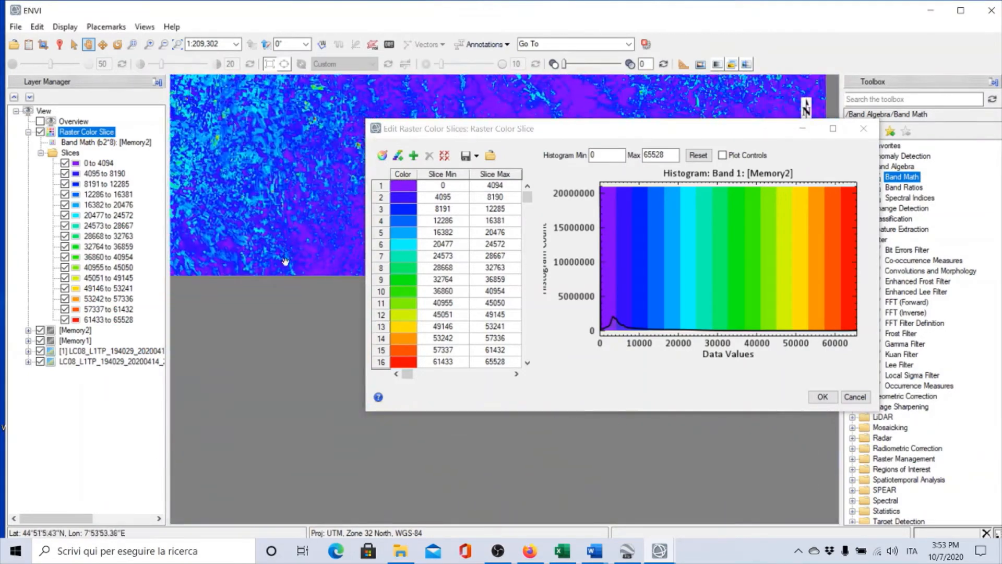
pyautogui.moveTo(285, 261); pyautogui.dragTo(229, 181)
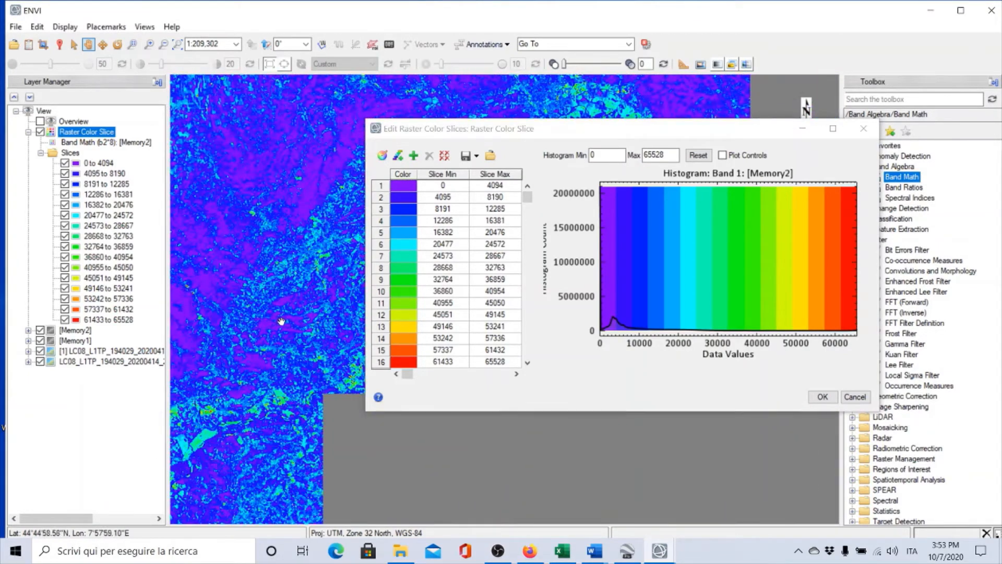
pyautogui.moveTo(281, 321); pyautogui.dragTo(210, 141)
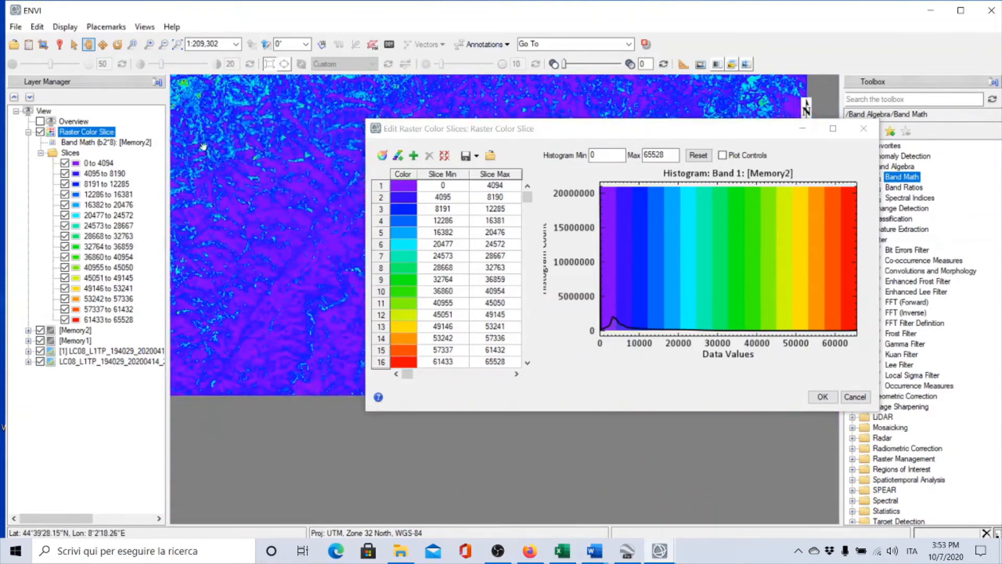
pyautogui.moveTo(280, 275); pyautogui.dragTo(180, 134)
pyautogui.moveTo(282, 270); pyautogui.dragTo(193, 148)
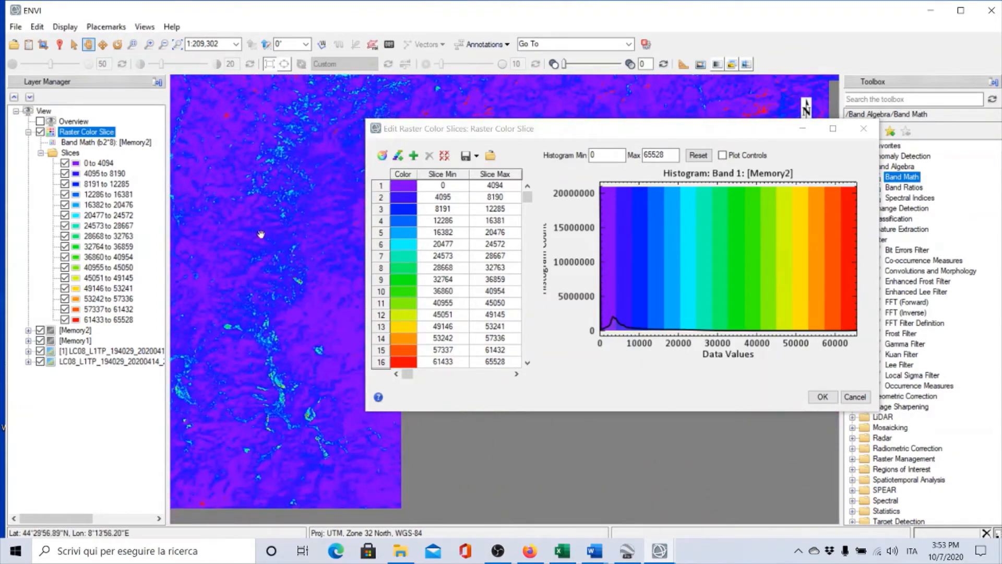
pyautogui.moveTo(277, 283); pyautogui.dragTo(225, 136)
pyautogui.moveTo(290, 229); pyautogui.dragTo(242, 127)
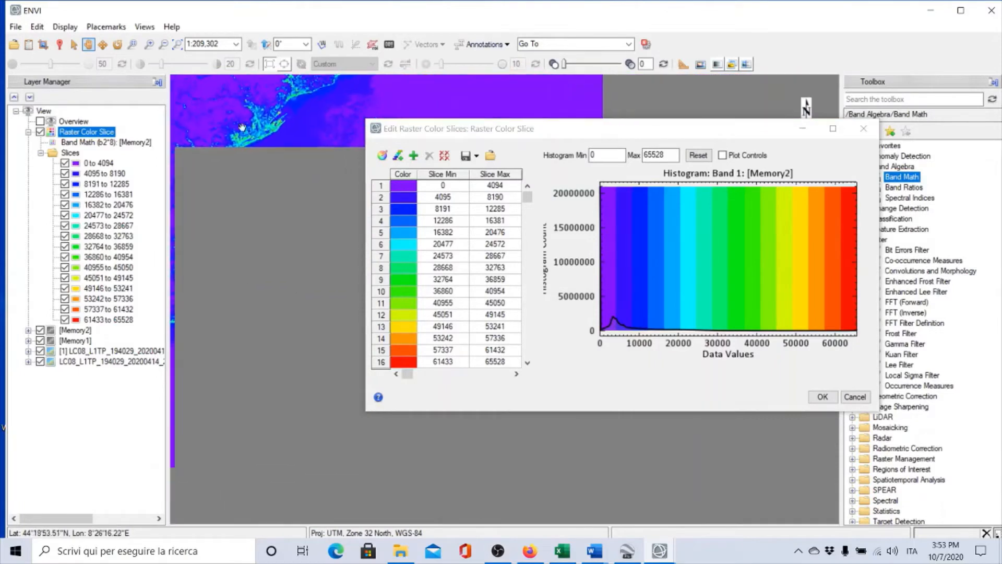
pyautogui.moveTo(281, 186); pyautogui.dragTo(152, 327)
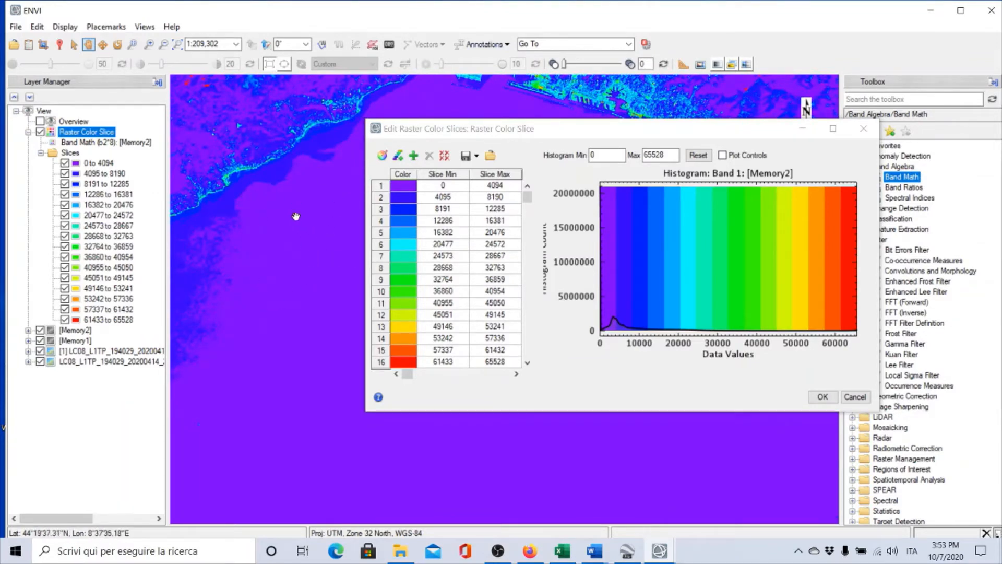
pyautogui.moveTo(296, 217); pyautogui.dragTo(153, 349)
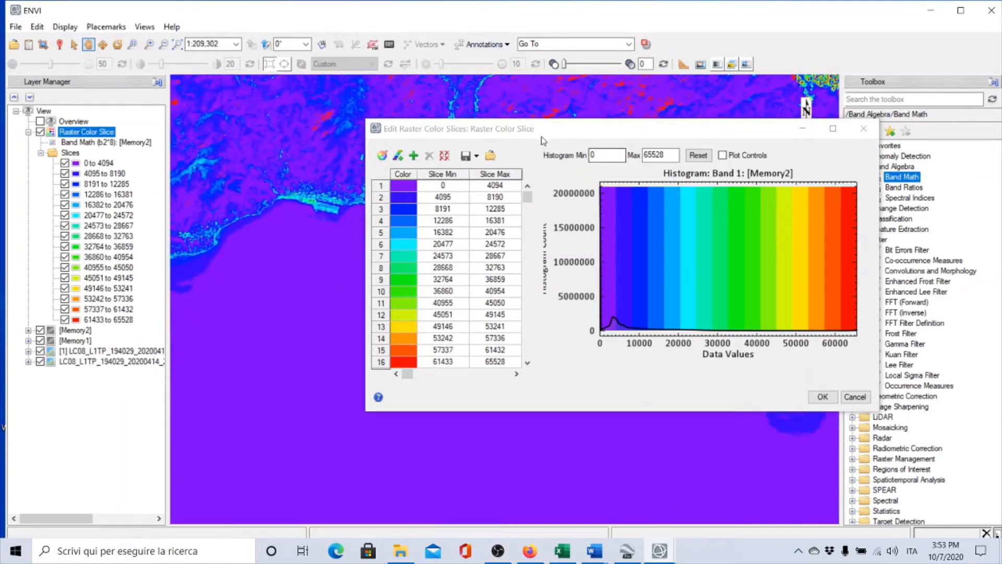
pyautogui.moveTo(543, 131); pyautogui.dragTo(729, 95)
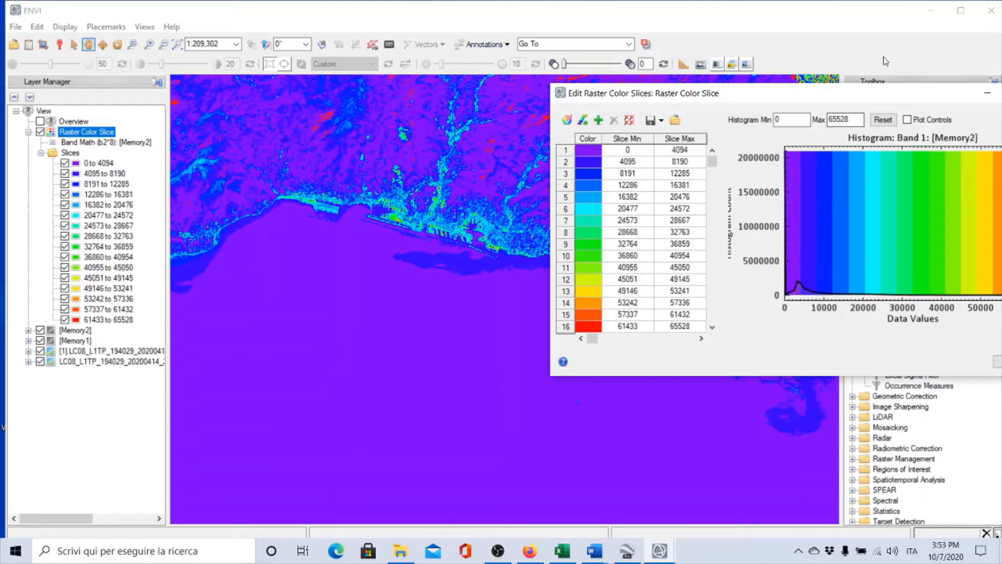
pyautogui.moveTo(887, 94); pyautogui.dragTo(697, 125)
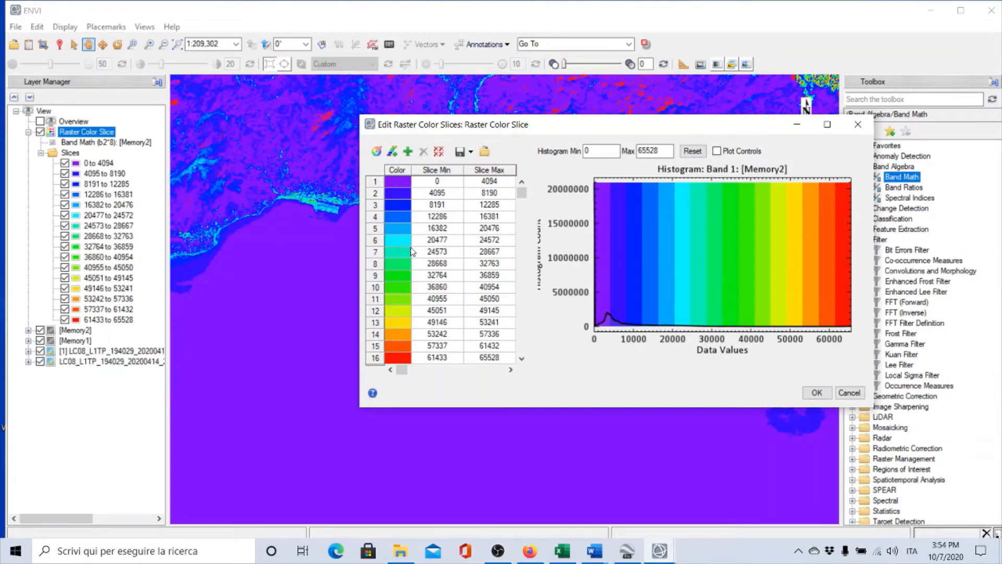
# Close the raster color slice editor and hide the Raster Color Slice layer.
pyautogui.click(857, 126)
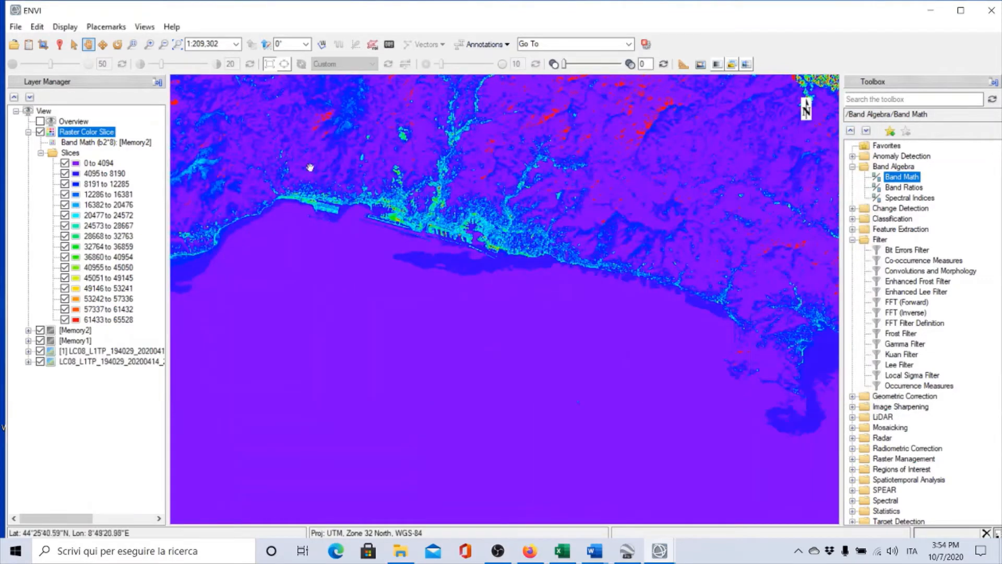
pyautogui.click(41, 133)
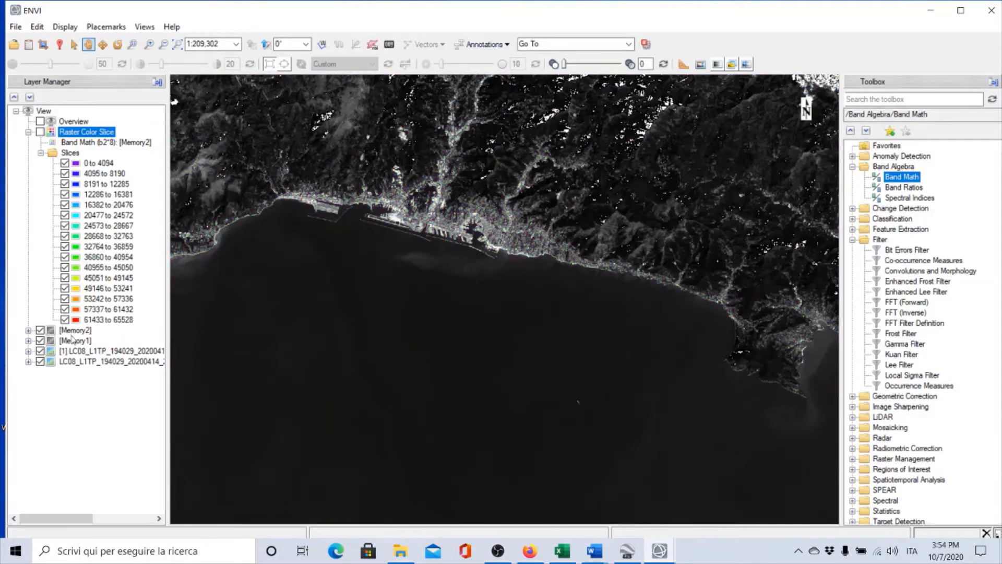
# Expand the band lists of both multispectral layers and bring the Near Infrared, Red, Green composite to the front of the layer stack.
pyautogui.click(29, 361)
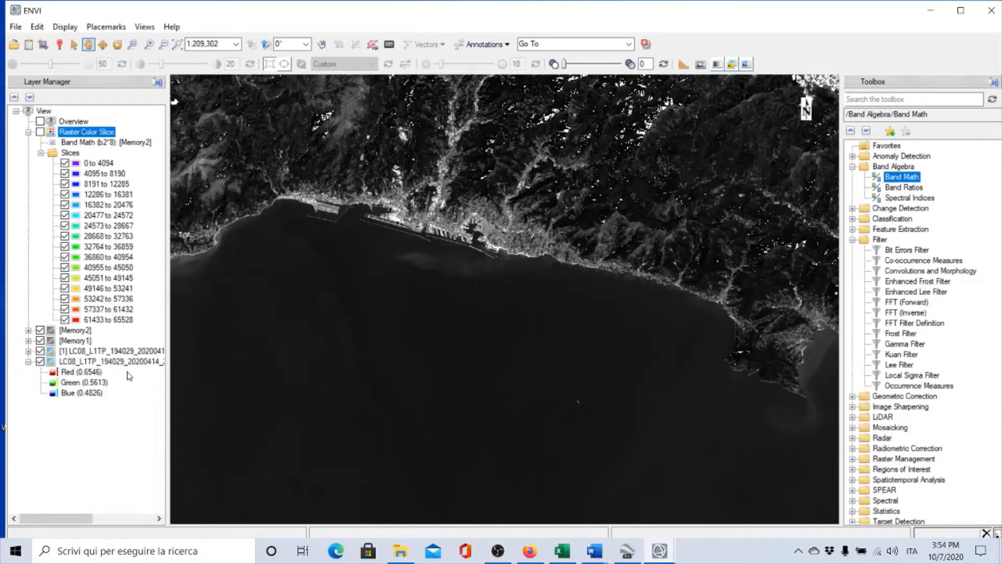
pyautogui.click(29, 351)
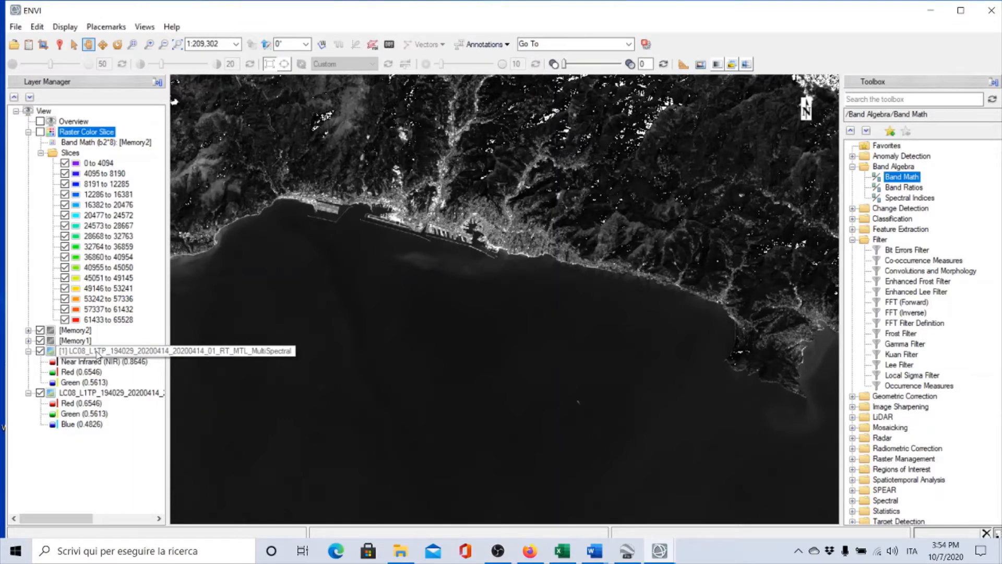
pyautogui.moveTo(97, 353); pyautogui.dragTo(59, 132)
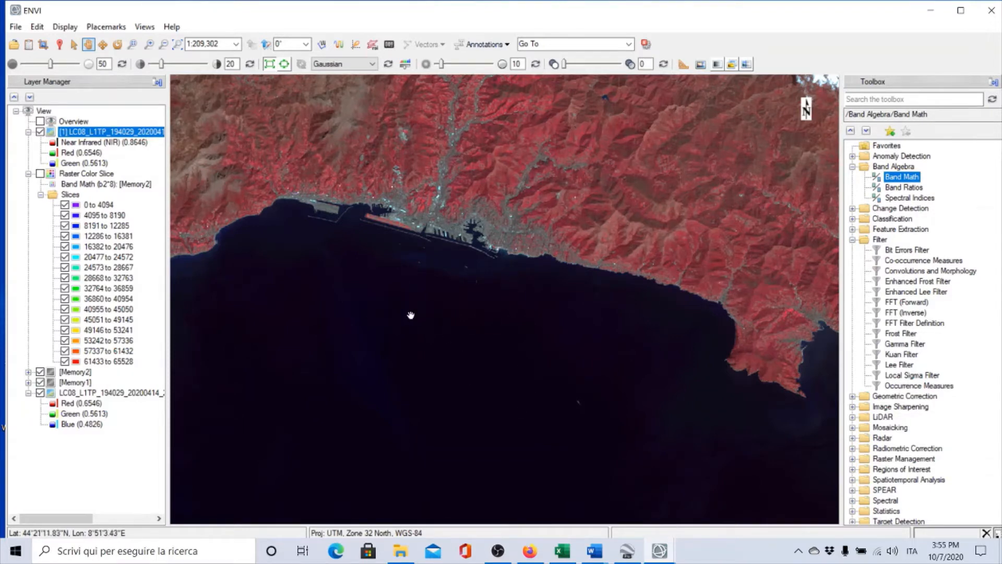
# Check the cursor values at a sea pixel in the Near Infrared, Red, Green composite, then close the readout.
pyautogui.click(66, 27)
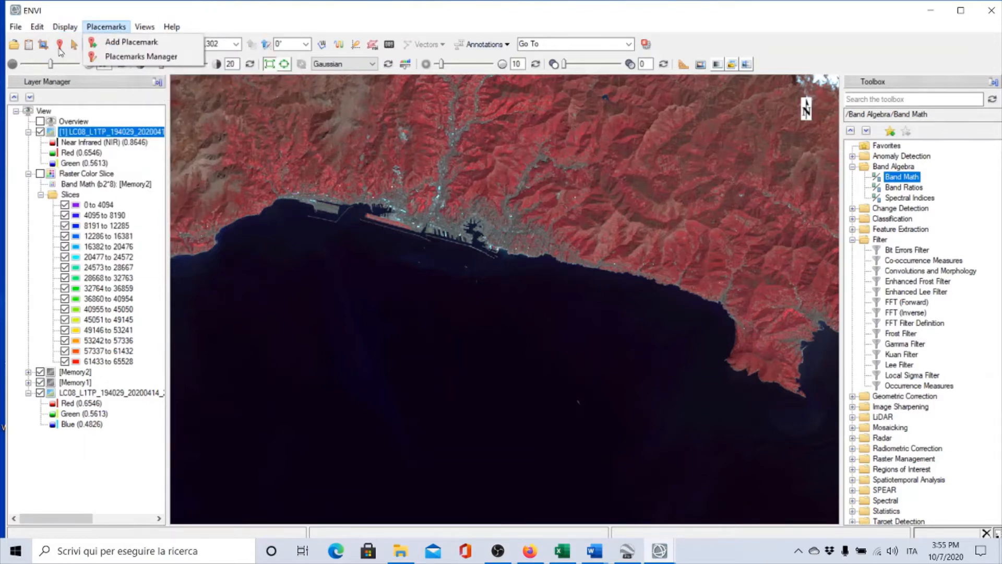
pyautogui.click(237, 10)
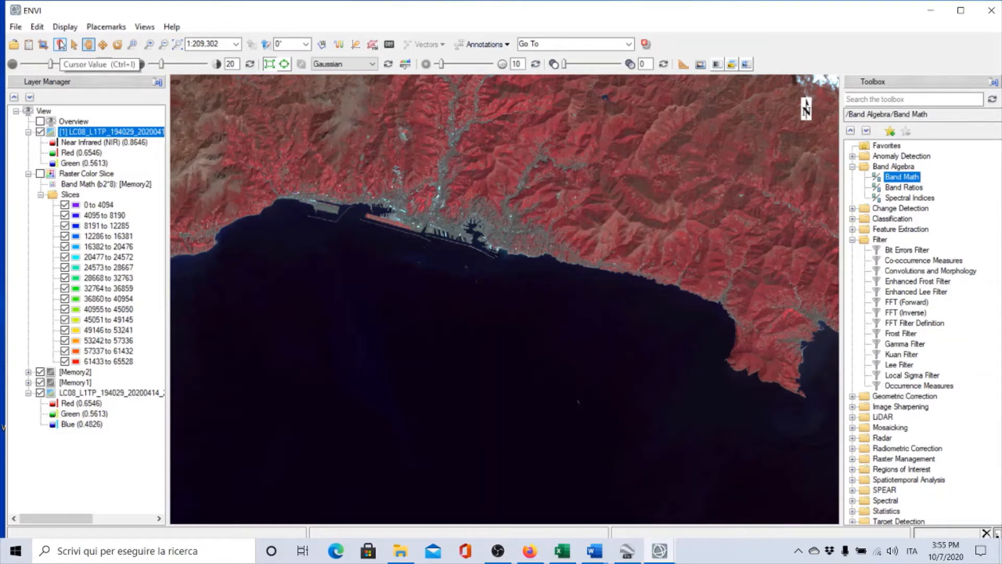
pyautogui.click(60, 46)
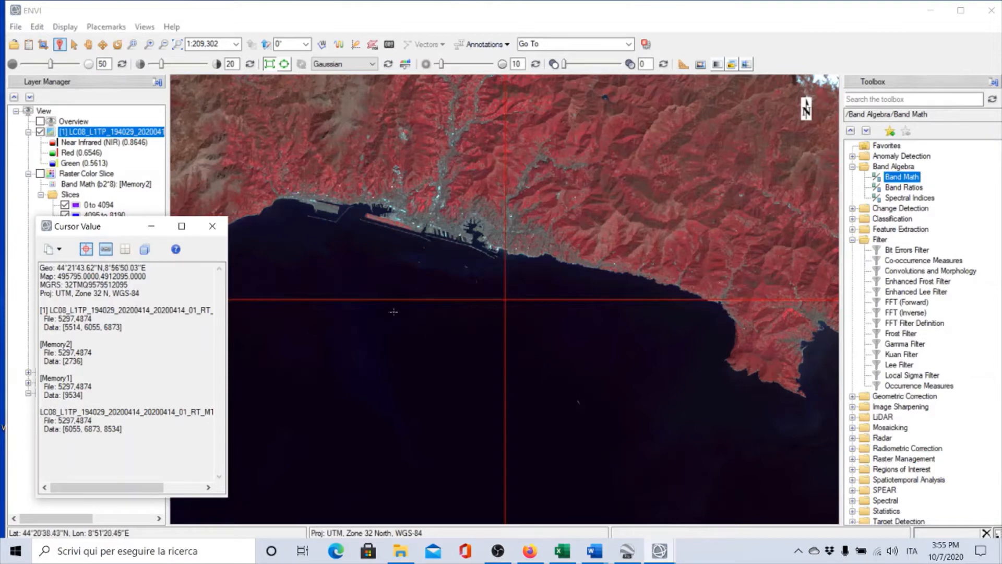
pyautogui.click(450, 376)
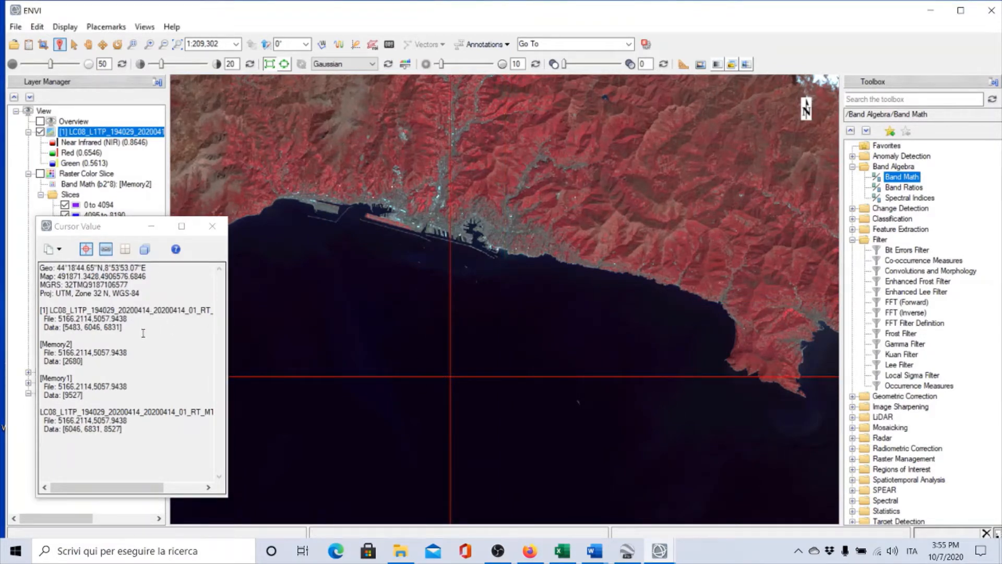
pyautogui.moveTo(99, 229); pyautogui.dragTo(223, 204)
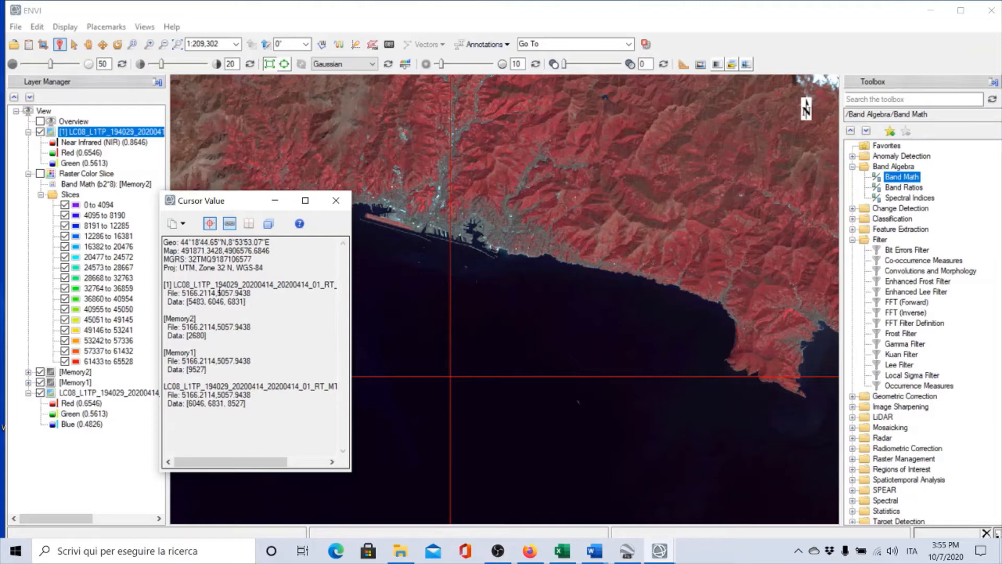
pyautogui.moveTo(248, 302); pyautogui.dragTo(184, 301)
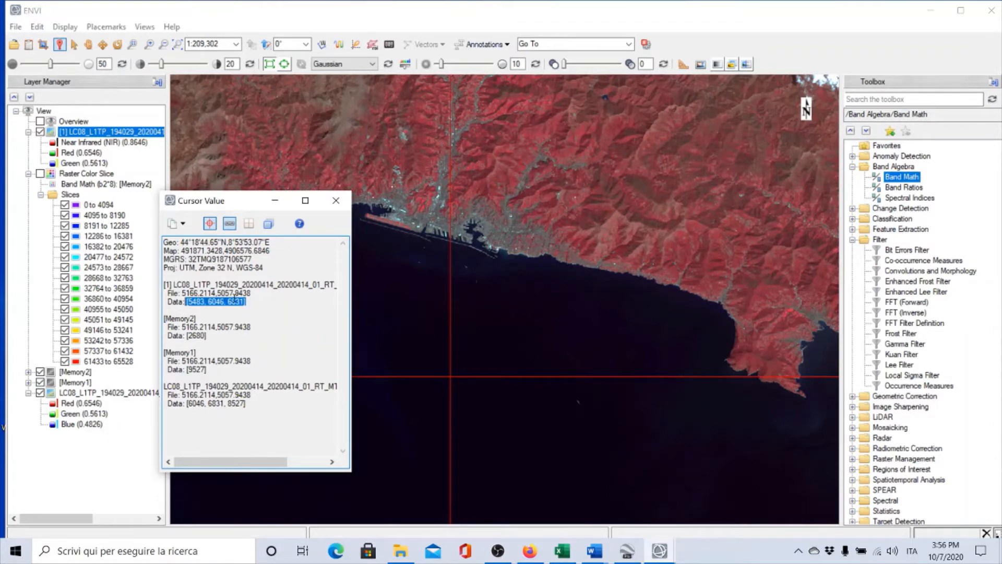
pyautogui.click(336, 200)
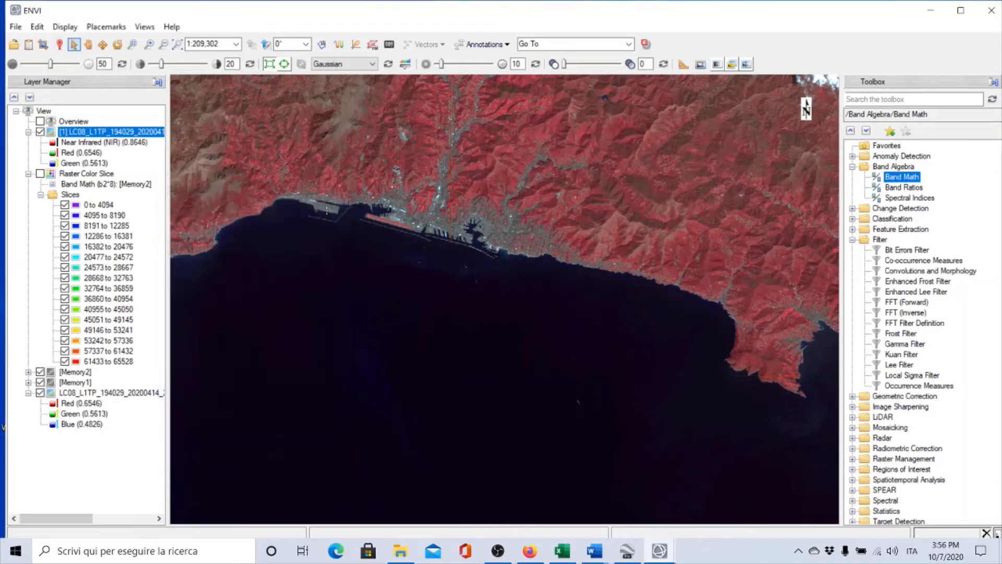
# Compute Quick Stats for the Near Infrared, Red, Green composite layer and plot the Band 5 histogram.
pyautogui.rightClick(115, 133)
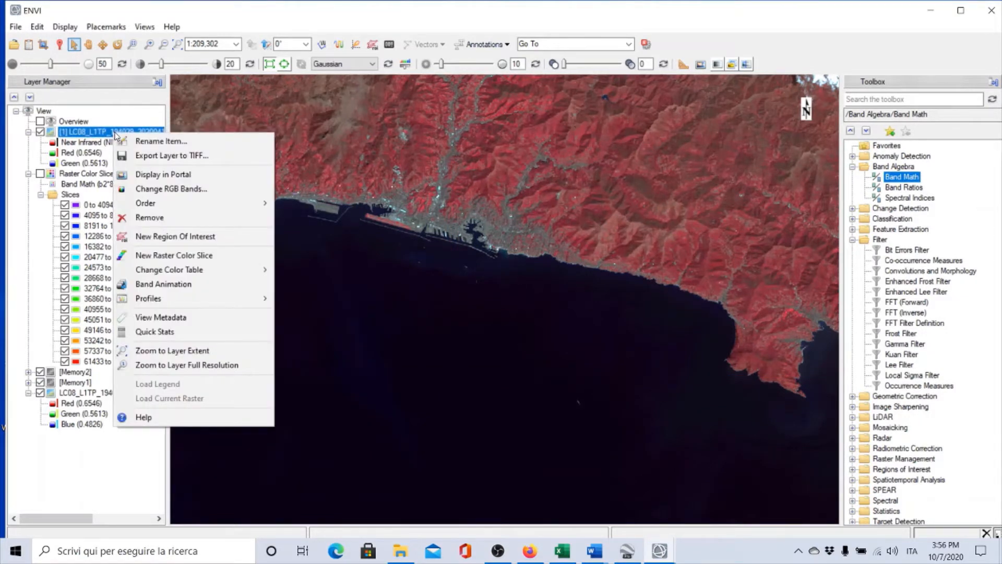
pyautogui.click(194, 332)
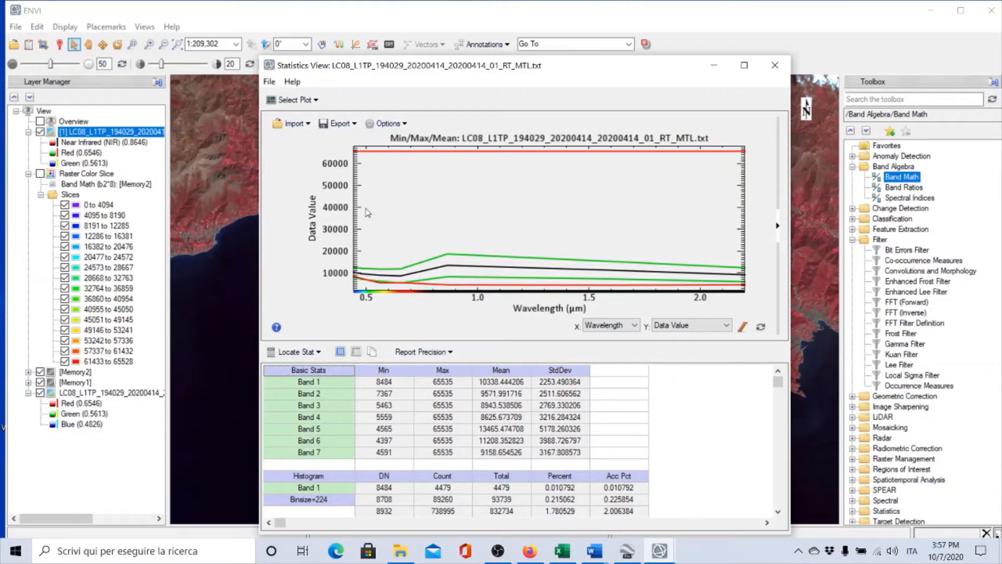
pyautogui.click(269, 82)
pyautogui.moveTo(296, 85)
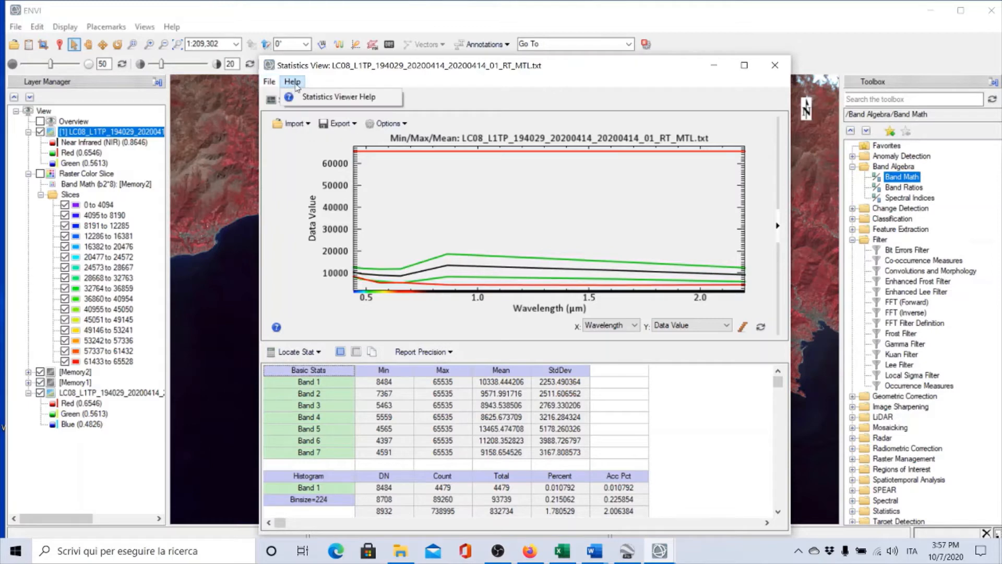
pyautogui.click(308, 182)
pyautogui.click(293, 100)
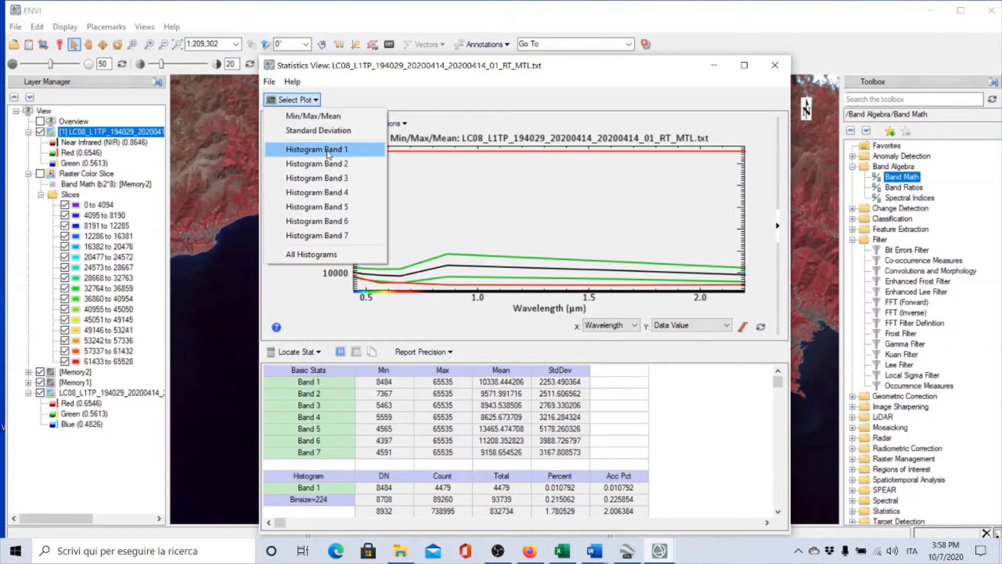
pyautogui.click(337, 207)
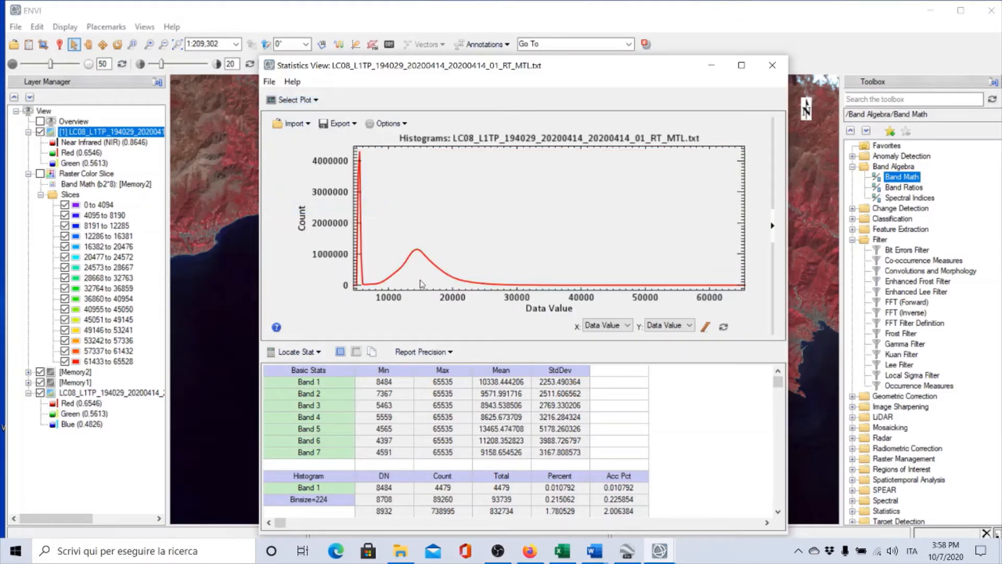
# Examine the first sharp peak of the Band 5 histogram, tracing the curve from its summit down to its base.
pyautogui.click(363, 282)
pyautogui.moveTo(360, 274); pyautogui.dragTo(364, 226)
pyautogui.click(363, 248)
pyautogui.moveTo(364, 278); pyautogui.dragTo(363, 161)
pyautogui.moveTo(471, 65); pyautogui.dragTo(476, 36)
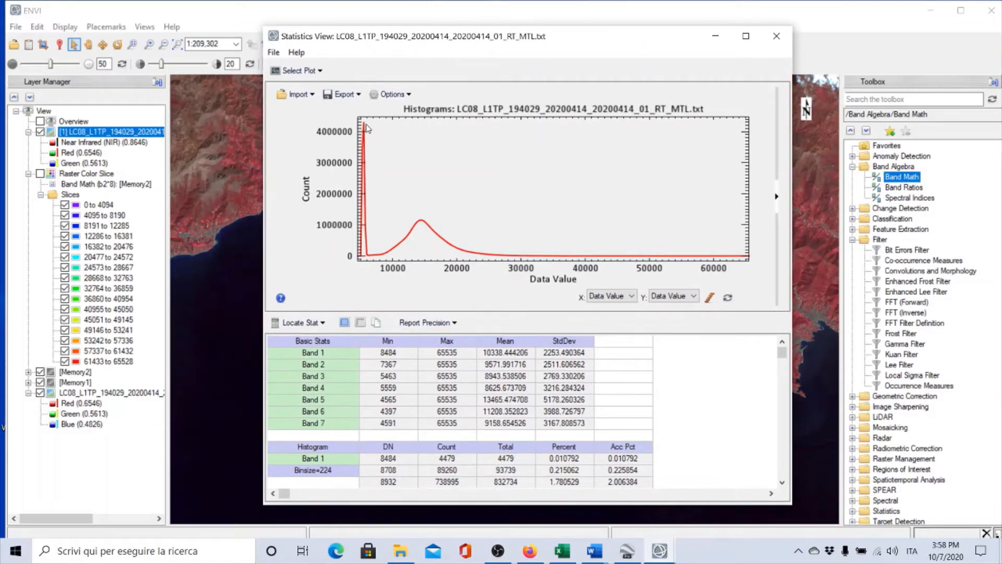
pyautogui.moveTo(364, 127); pyautogui.dragTo(364, 126)
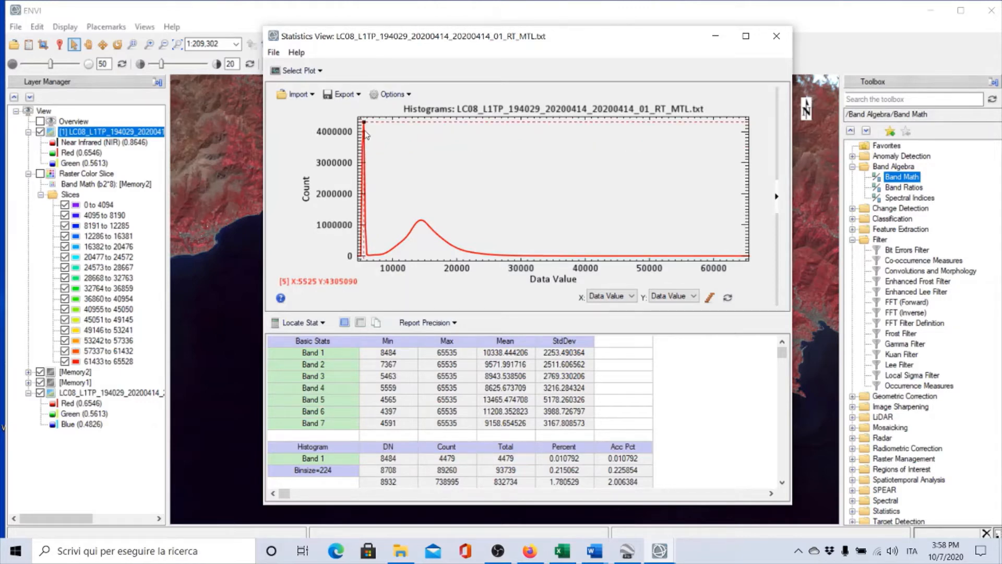
pyautogui.moveTo(365, 133); pyautogui.dragTo(368, 258)
pyautogui.moveTo(368, 257); pyautogui.dragTo(369, 222)
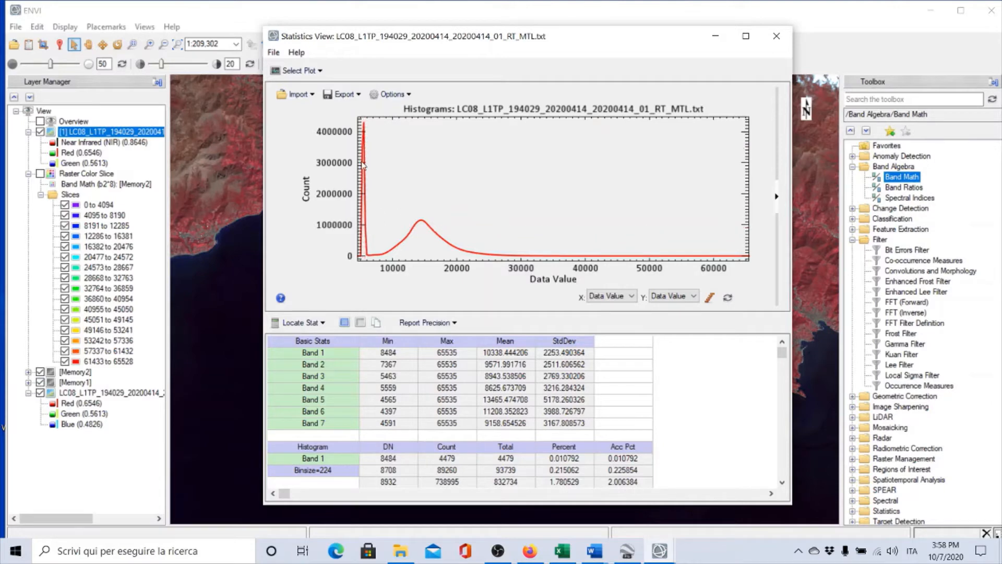
# Place the statistics window beside the image and show the whole scene to compare land and sea with the histogram.
pyautogui.moveTo(472, 41); pyautogui.dragTo(512, 51)
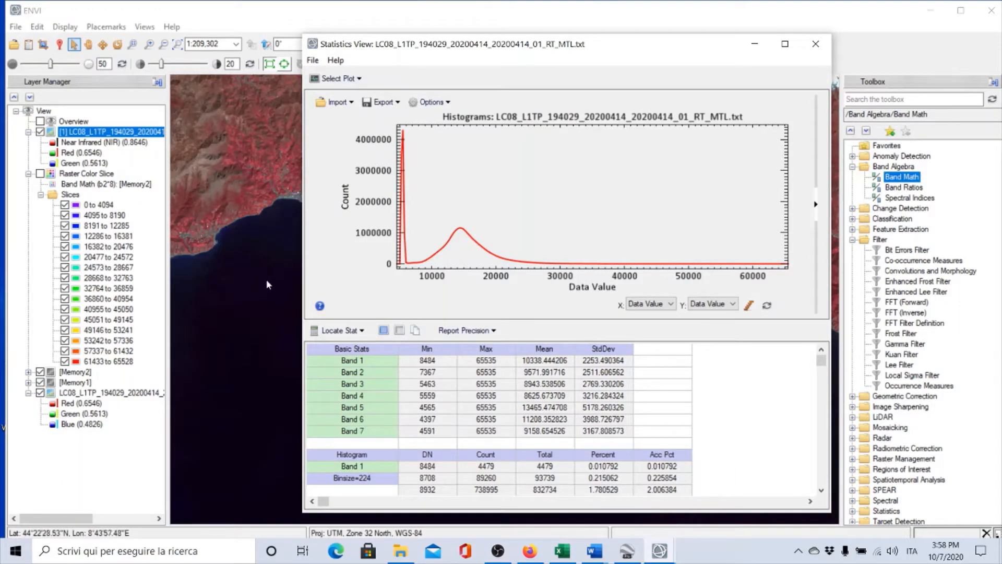
pyautogui.scroll(-3, 266, 280)
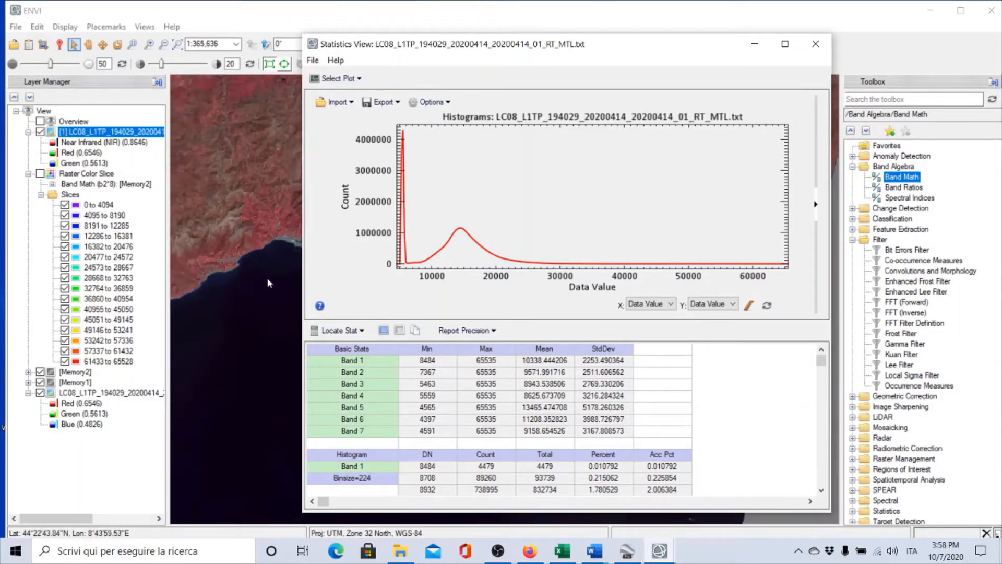
pyautogui.scroll(-5, 267, 277)
pyautogui.moveTo(522, 44); pyautogui.dragTo(677, 39)
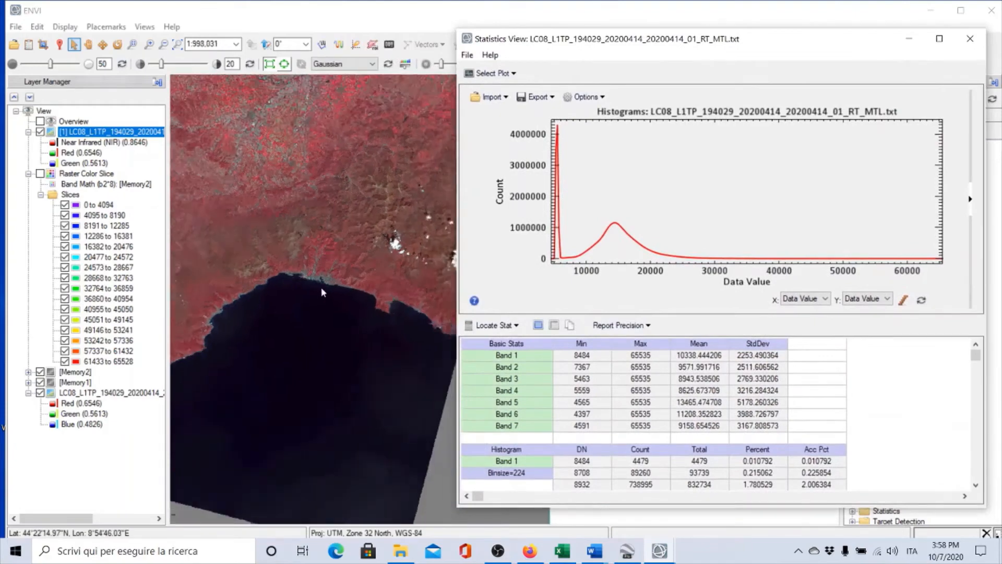
pyautogui.scroll(-4, 321, 287)
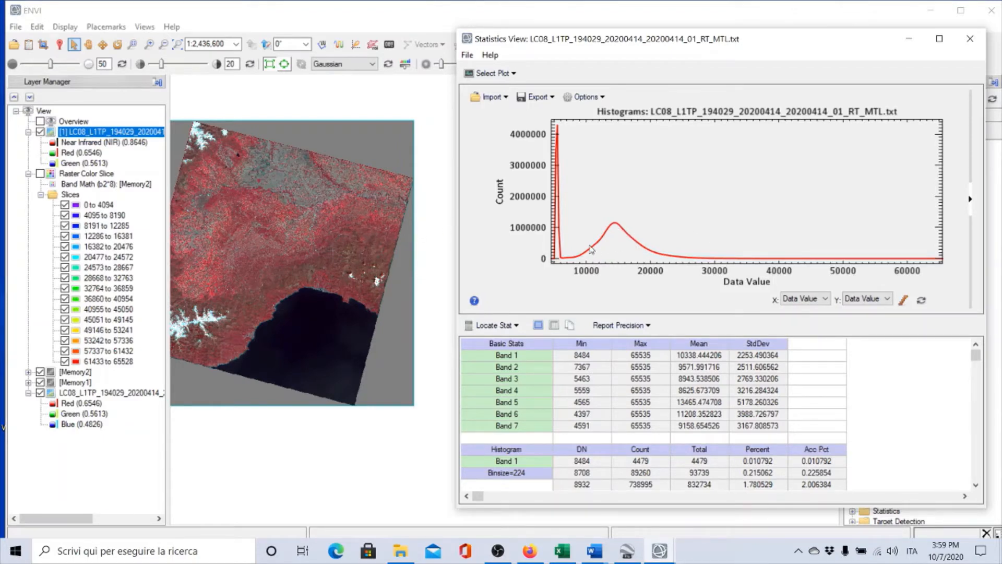
# Inspect the lower and upper limits of the first Band 5 histogram peak, then close the statistics window.
pyautogui.click(562, 259)
pyautogui.click(563, 260)
pyautogui.click(562, 260)
pyautogui.click(554, 253)
pyautogui.click(553, 252)
pyautogui.click(970, 38)
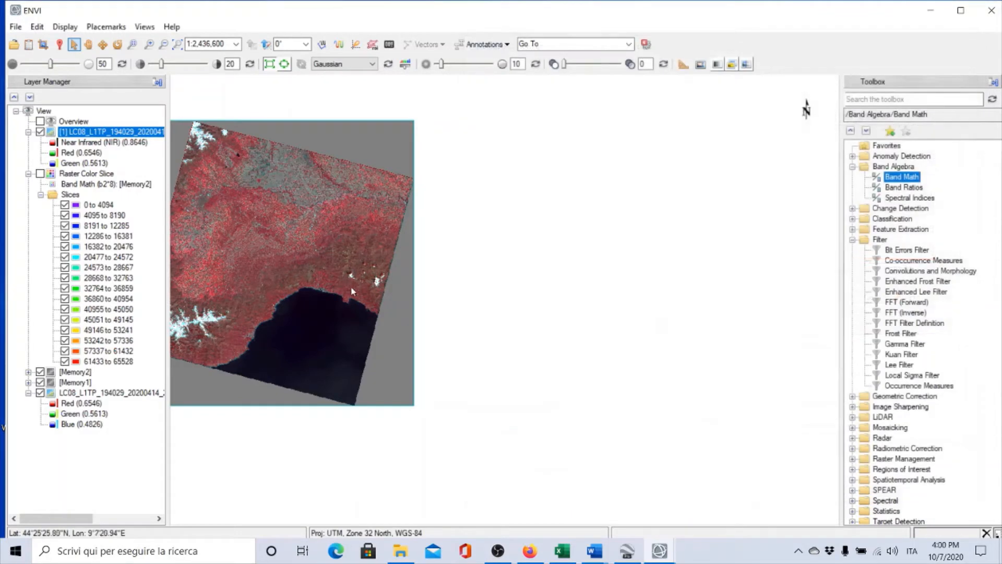
# Examine the false-color composite from the full scene to the inland plain and down to the coastline and gulf.
pyautogui.click(87, 46)
pyautogui.moveTo(318, 230); pyautogui.dragTo(458, 240)
pyautogui.scroll(1, 458, 241)
pyautogui.scroll(-8, 458, 239)
pyautogui.scroll(8, 459, 233)
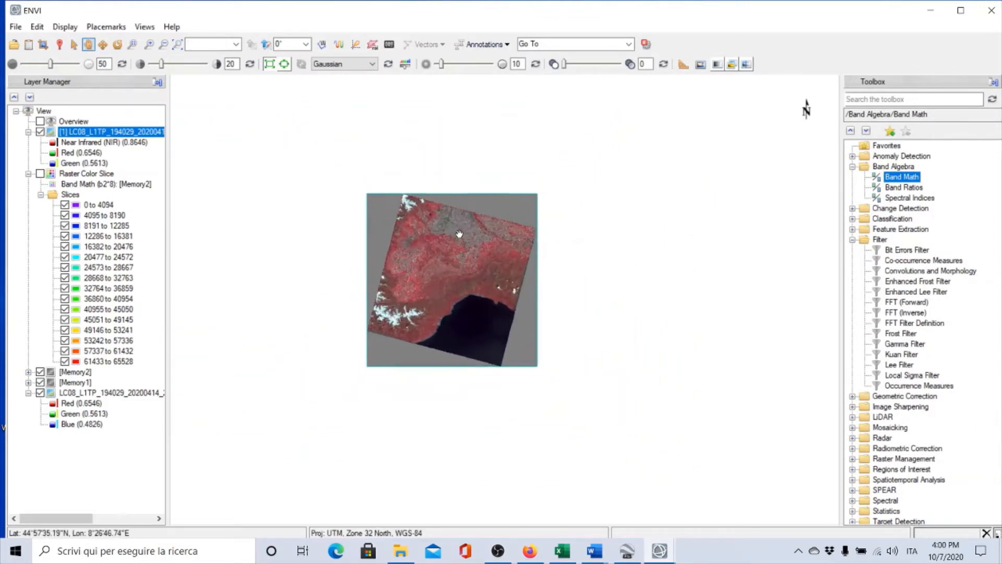
pyautogui.scroll(7, 459, 233)
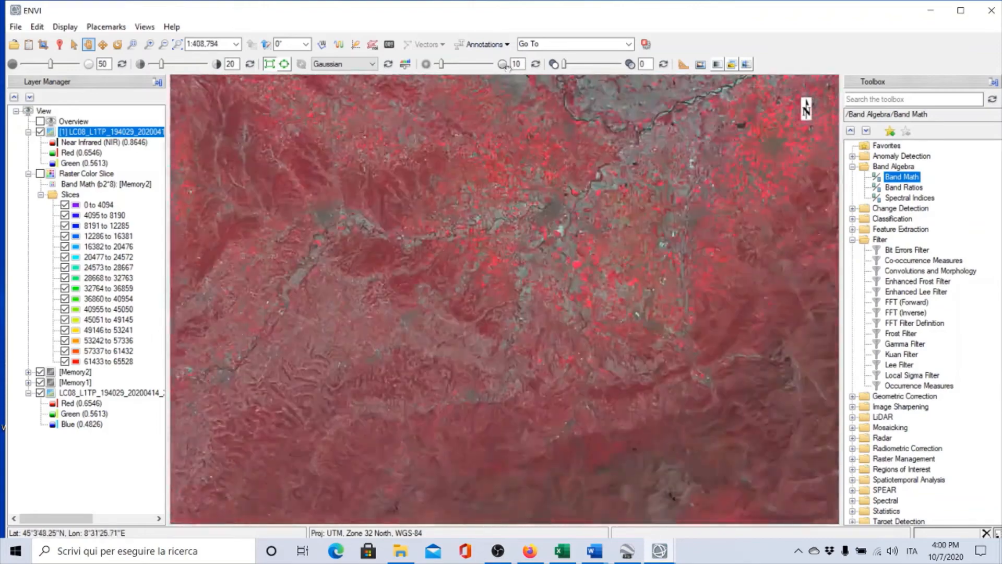
pyautogui.moveTo(507, 68); pyautogui.dragTo(493, 22)
pyautogui.moveTo(499, 383); pyautogui.dragTo(474, 108)
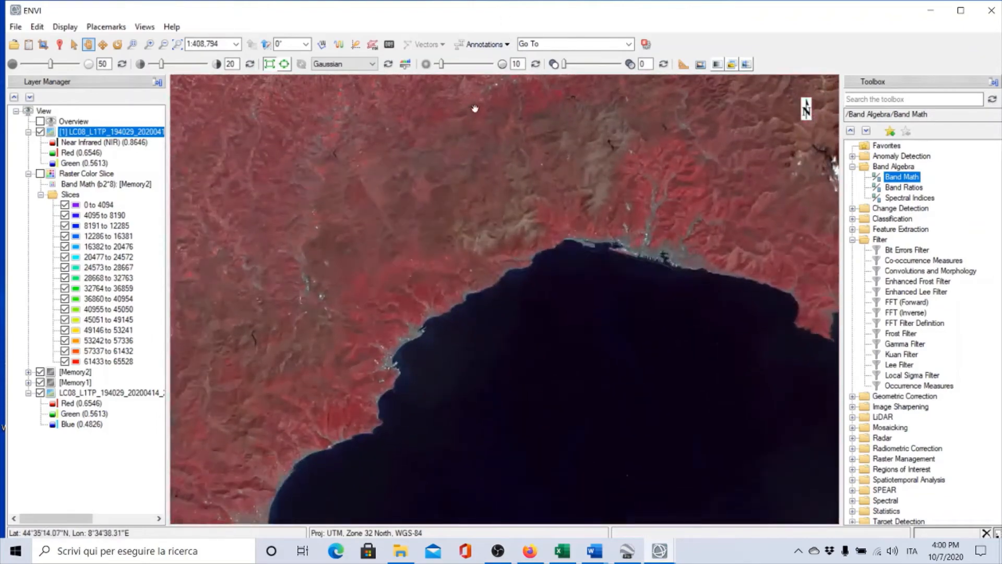
pyautogui.moveTo(495, 308); pyautogui.dragTo(504, 181)
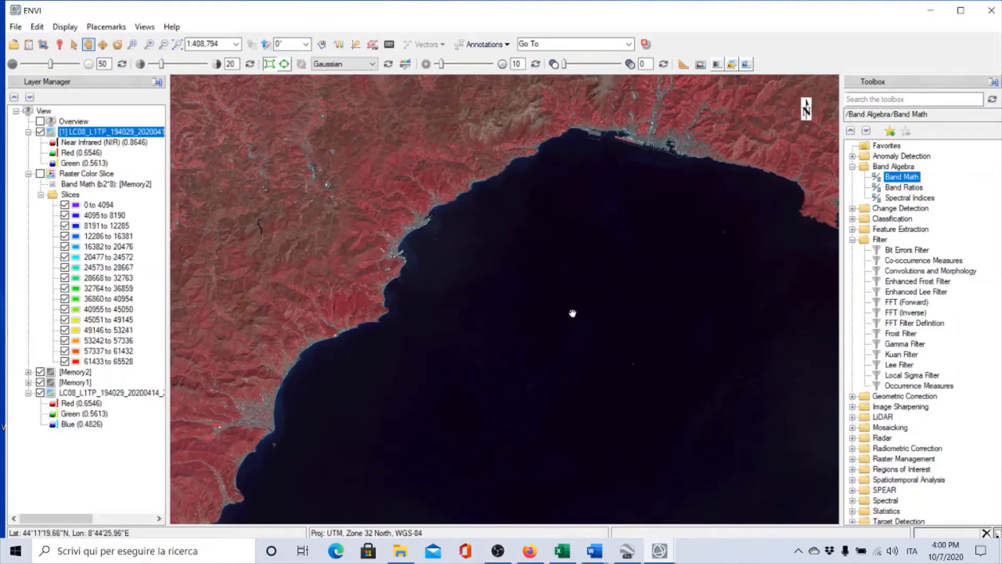
# Enter the Band Math expression (b5>4500) and (b5<6000) and accept it for band pairing.
pyautogui.doubleClick(904, 178)
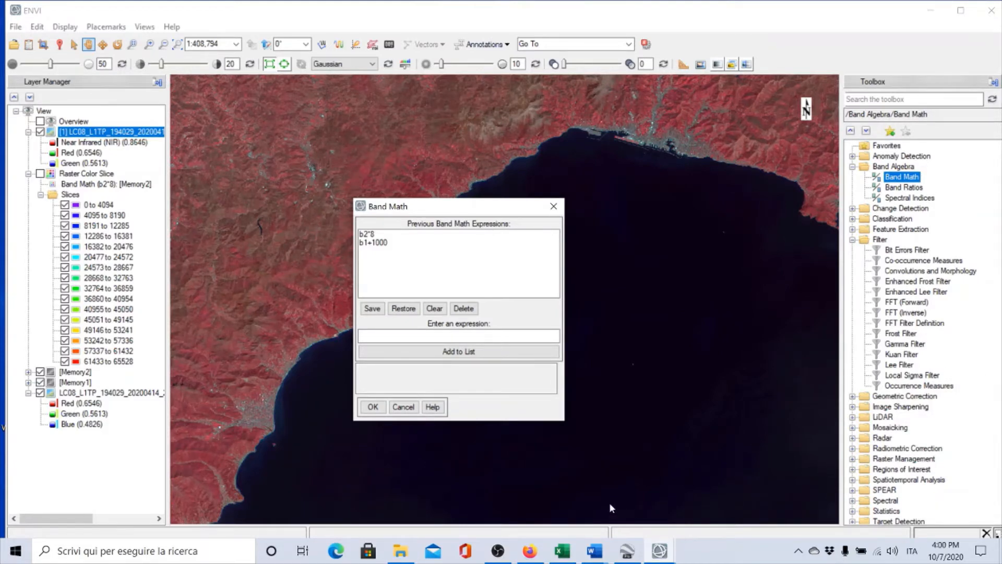
pyautogui.click(415, 337)
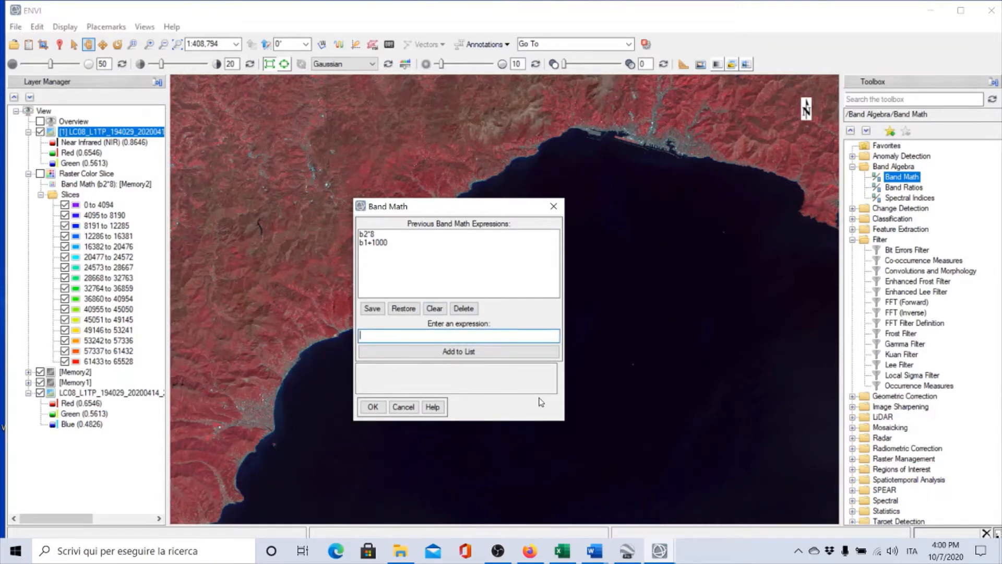
pyautogui.write('(b4')
pyautogui.press('BackSpace')
pyautogui.write('5')
pyautogui.write('>4500) and (b5<6000)')
pyautogui.click(391, 336)
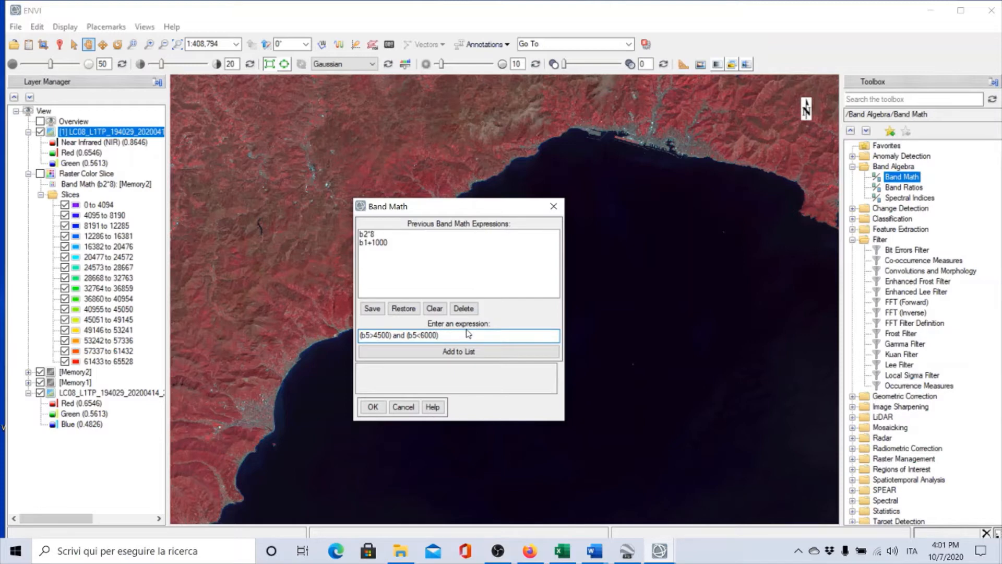
pyautogui.click(399, 335)
pyautogui.click(372, 408)
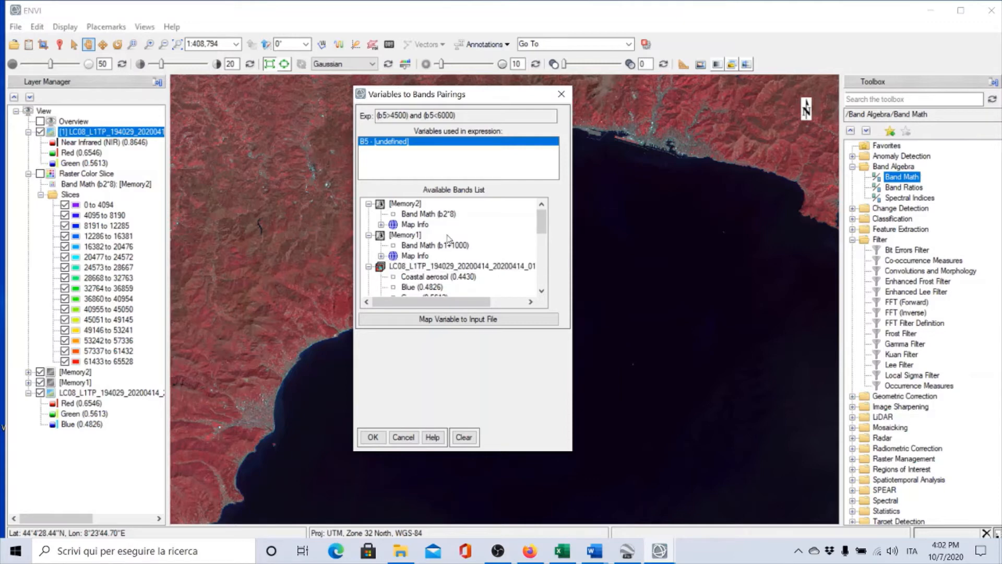
# Pair B5 with the Landsat Near Infrared (NIR) (0.8646) band and output the full-scene result to test.dat in Downloads, overwriting the existing file.
pyautogui.moveTo(545, 220); pyautogui.dragTo(545, 237)
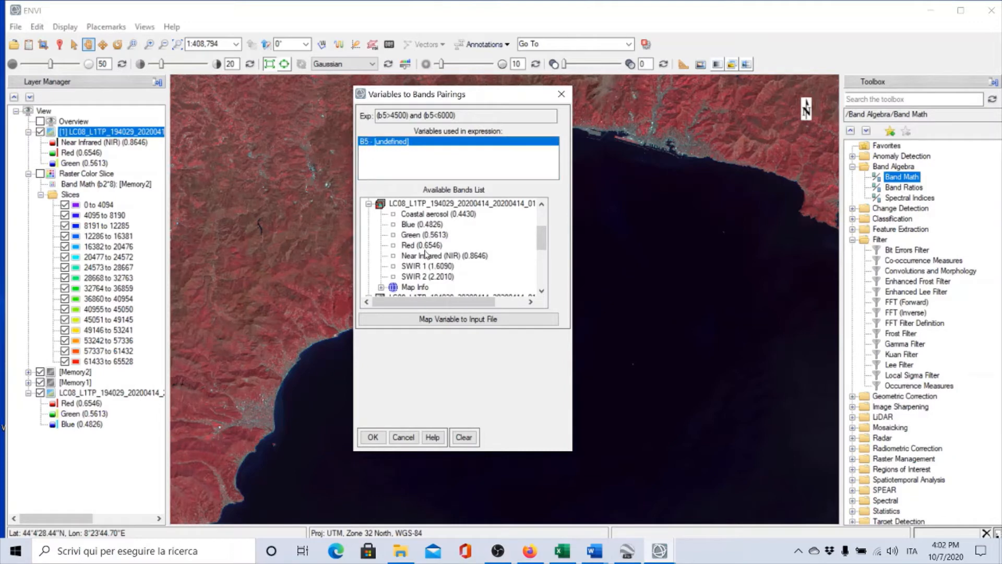
pyautogui.click(424, 257)
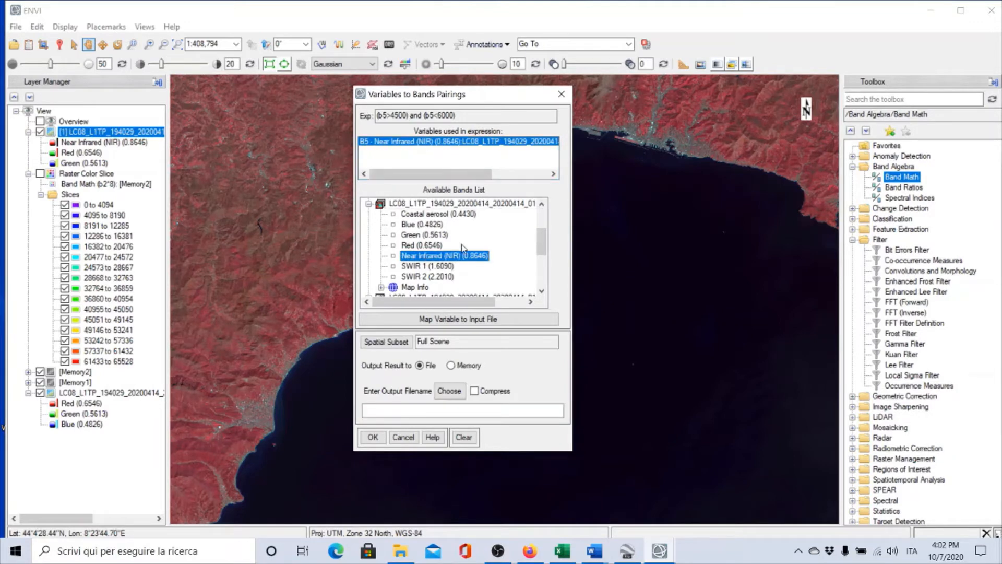
pyautogui.click(450, 391)
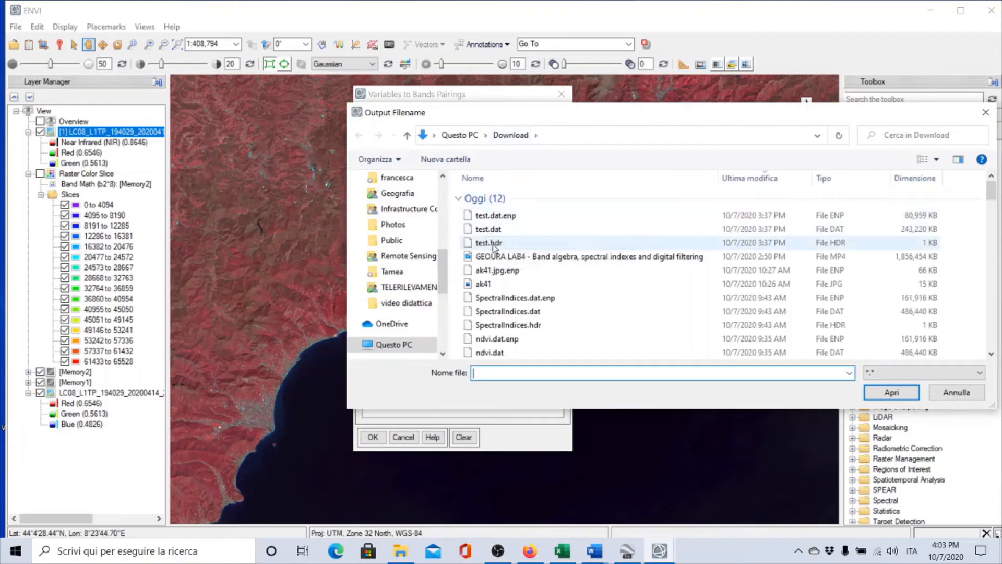
pyautogui.click(493, 230)
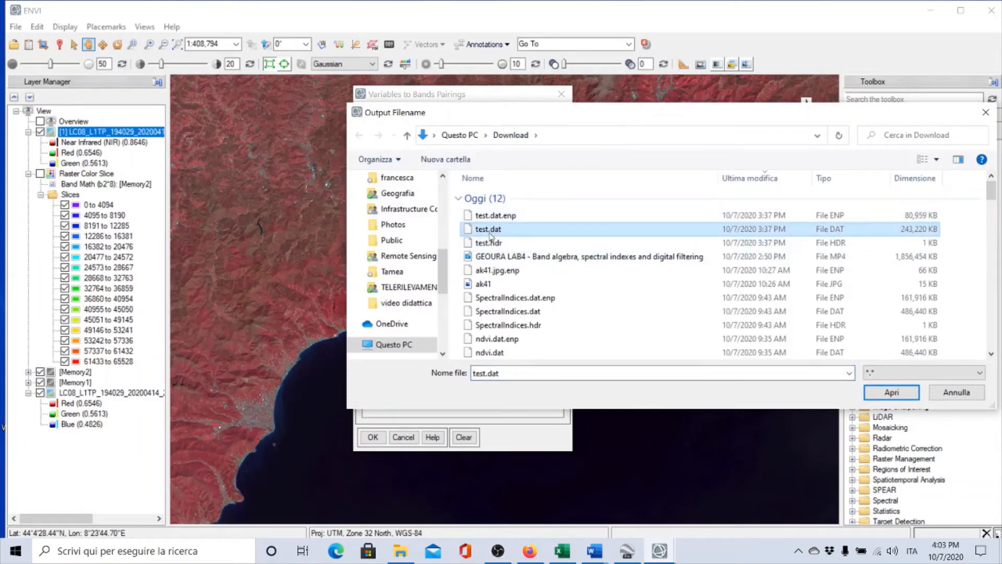
pyautogui.click(892, 393)
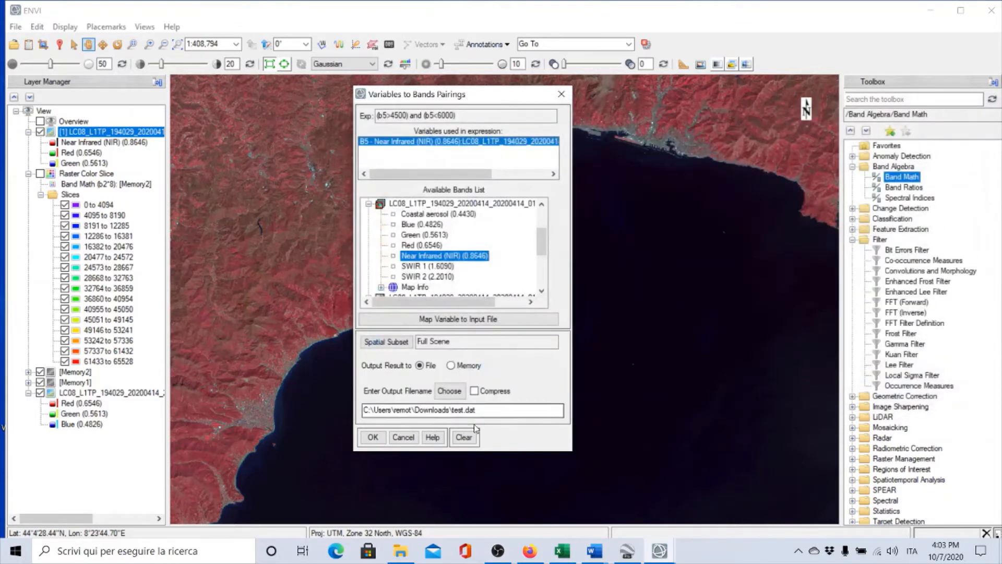
pyautogui.click(371, 438)
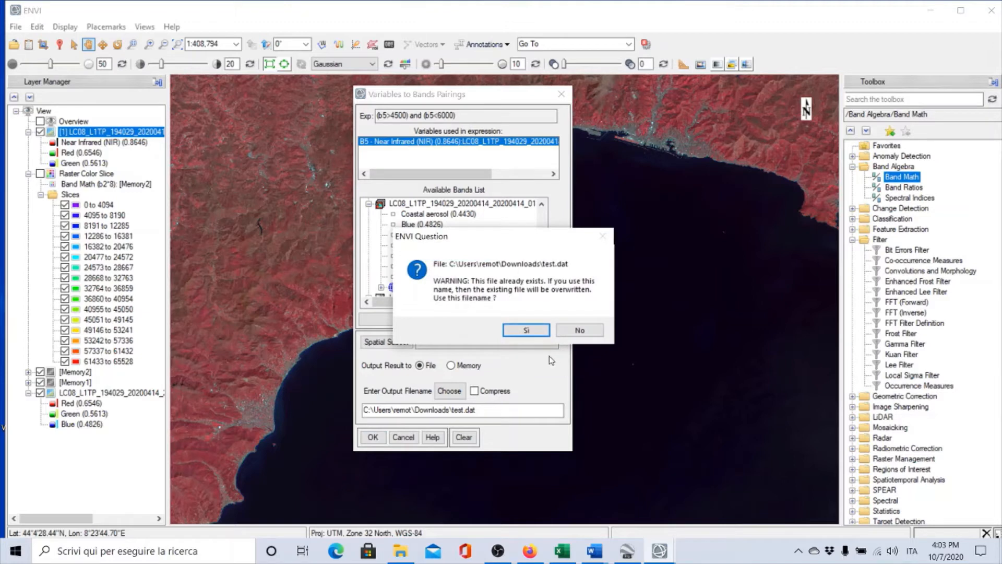
pyautogui.click(530, 330)
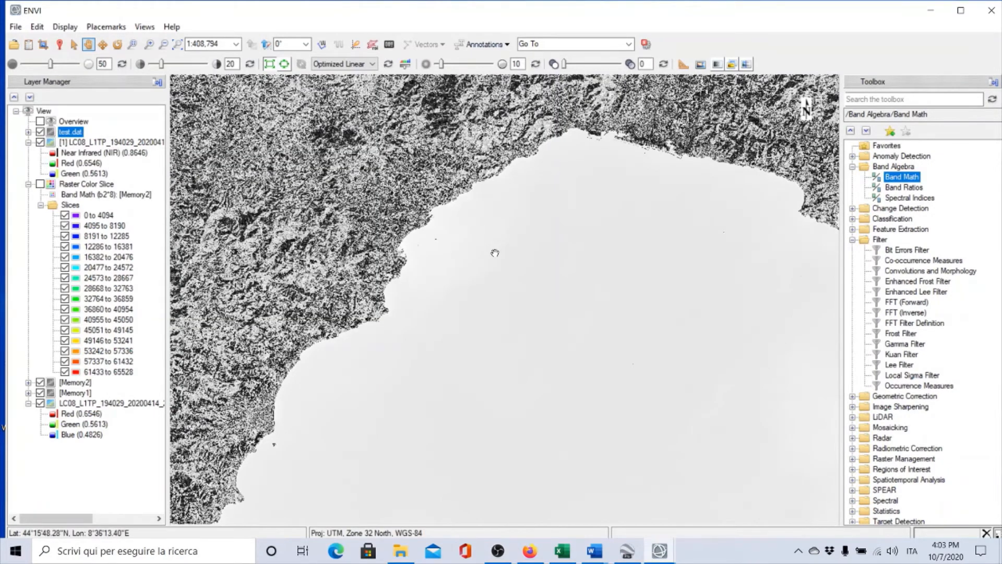
# Create a raster color slice of the test.dat layer from its Band Math ((b5>4500)and(b5<6000)) band.
pyautogui.scroll(-2, 495, 253)
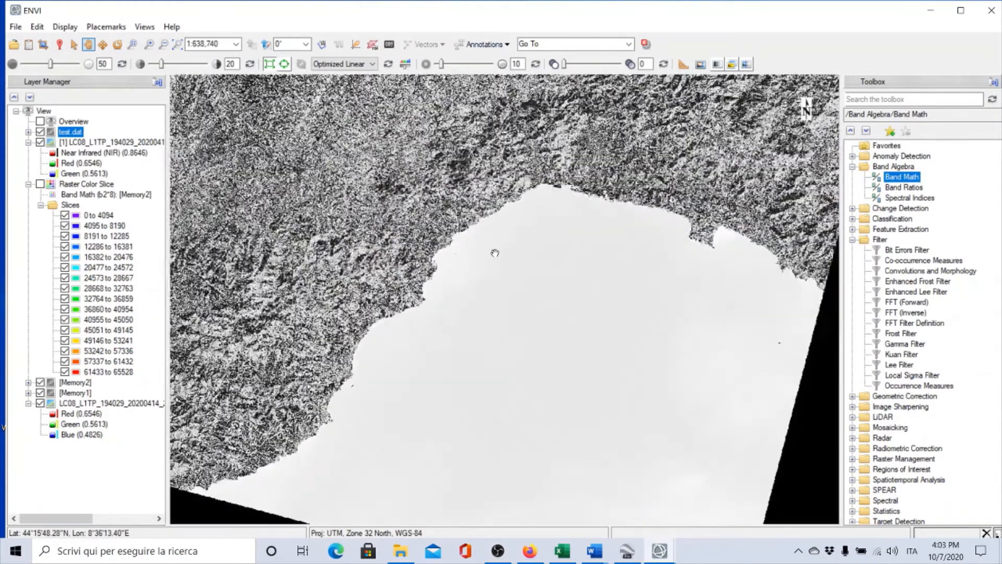
pyautogui.scroll(-3, 495, 253)
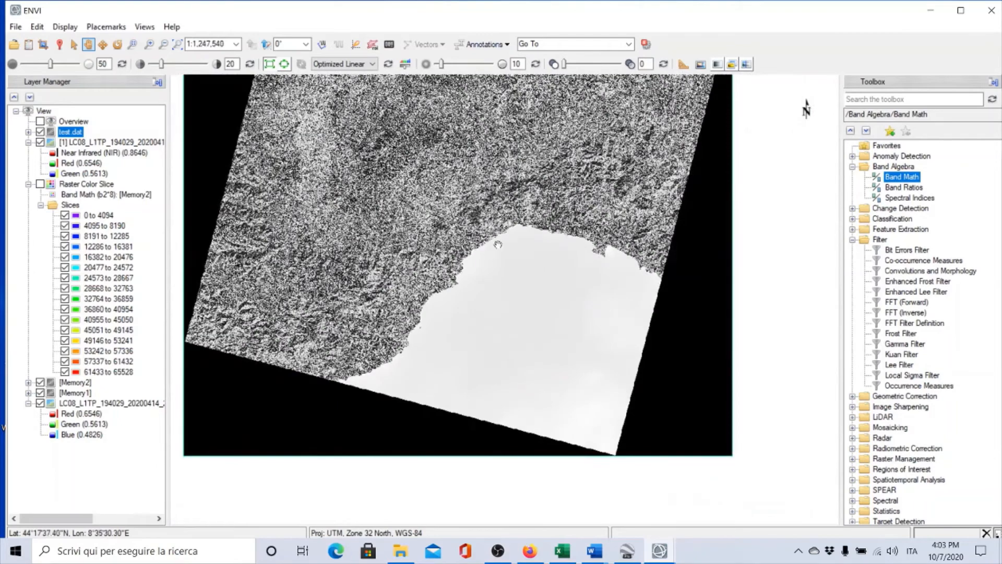
pyautogui.moveTo(498, 146); pyautogui.dragTo(527, 248)
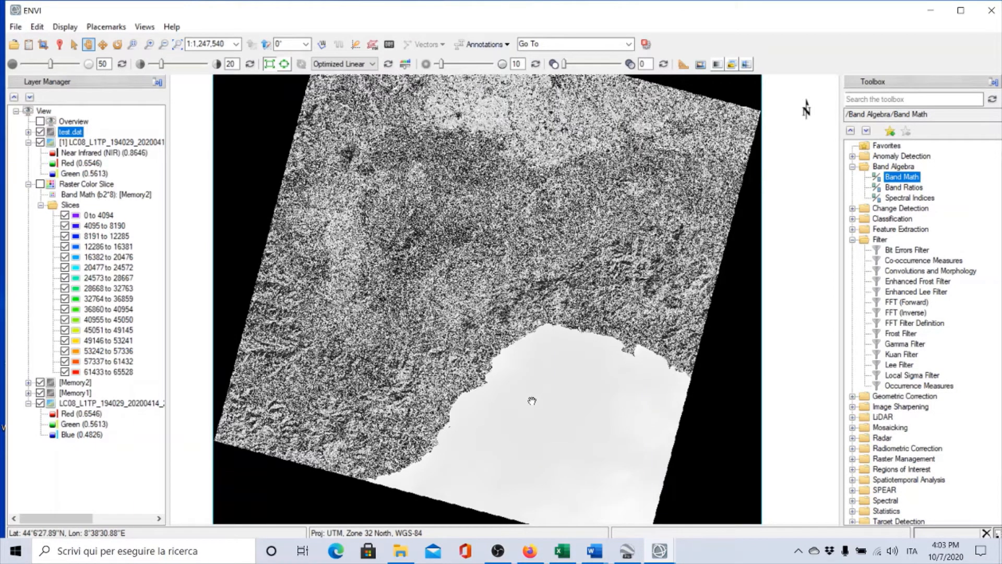
pyautogui.rightClick(67, 134)
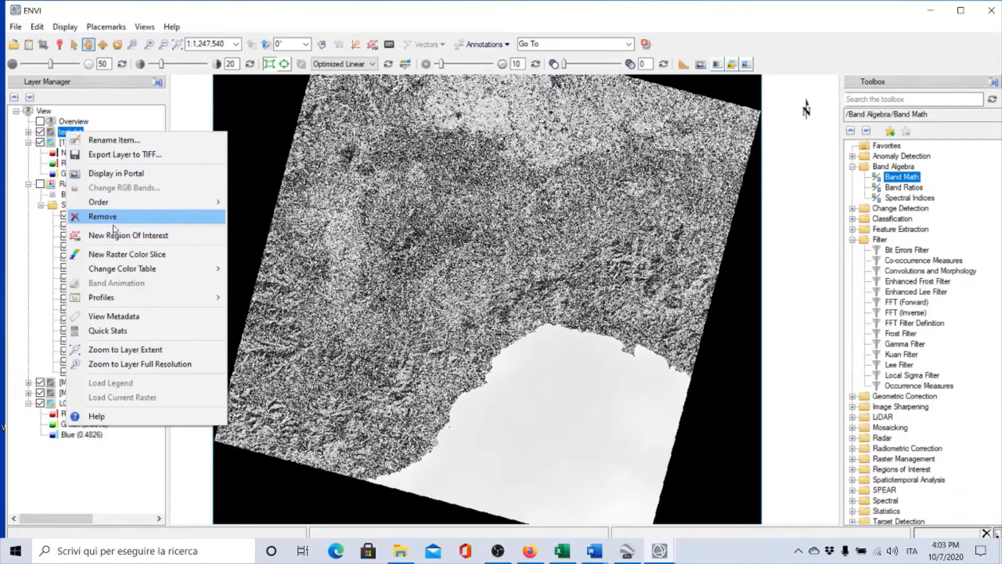
pyautogui.click(128, 256)
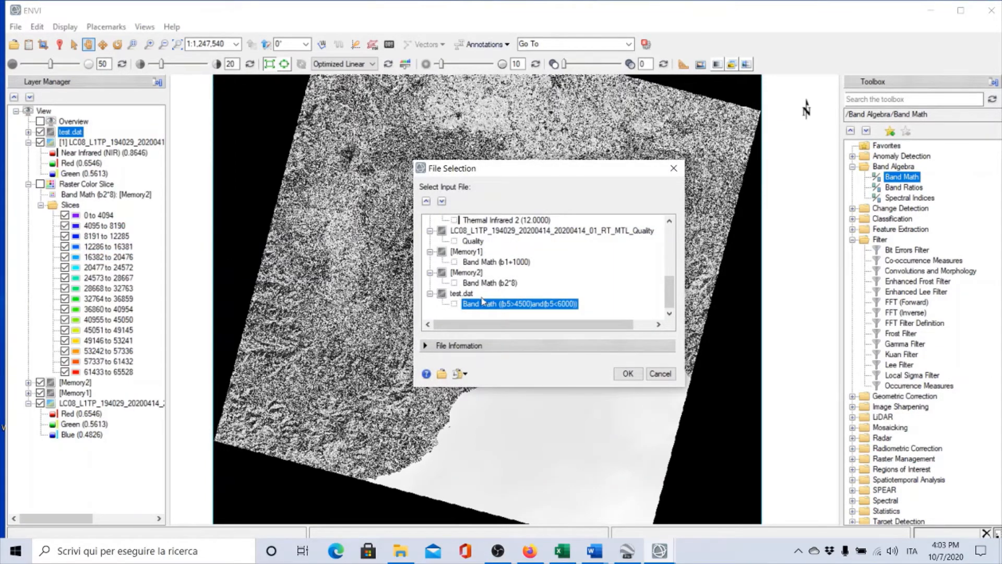
pyautogui.click(628, 374)
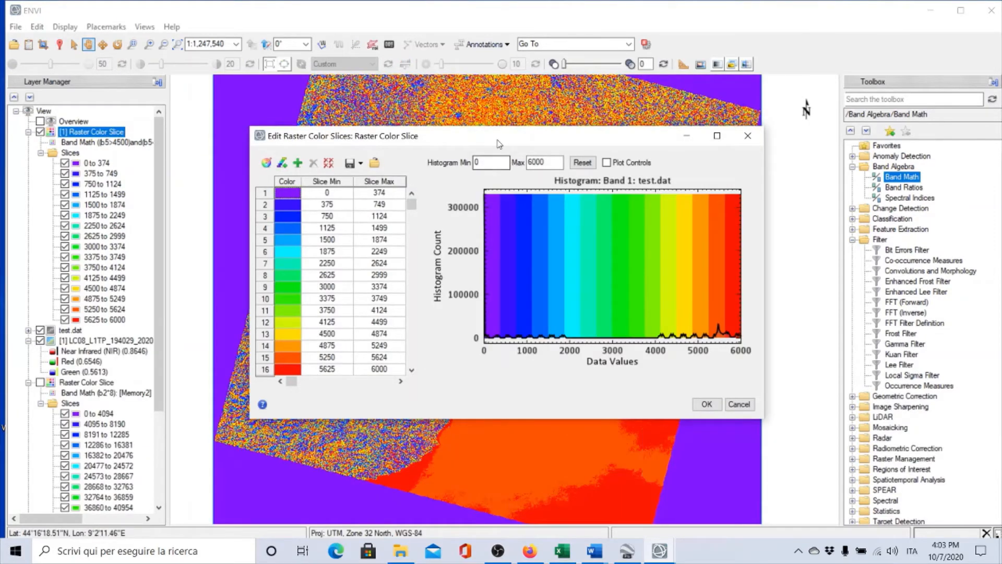
# Examine the color-sliced test.dat result over the inland area, the coastline and the gulf, then close the slice editor.
pyautogui.moveTo(505, 148); pyautogui.dragTo(664, 133)
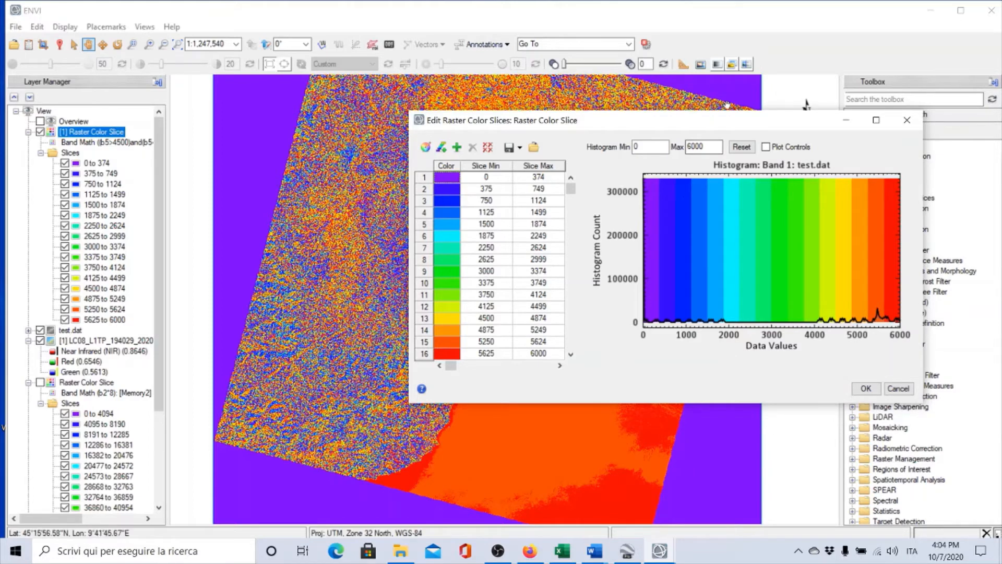
pyautogui.moveTo(727, 121); pyautogui.dragTo(770, 20)
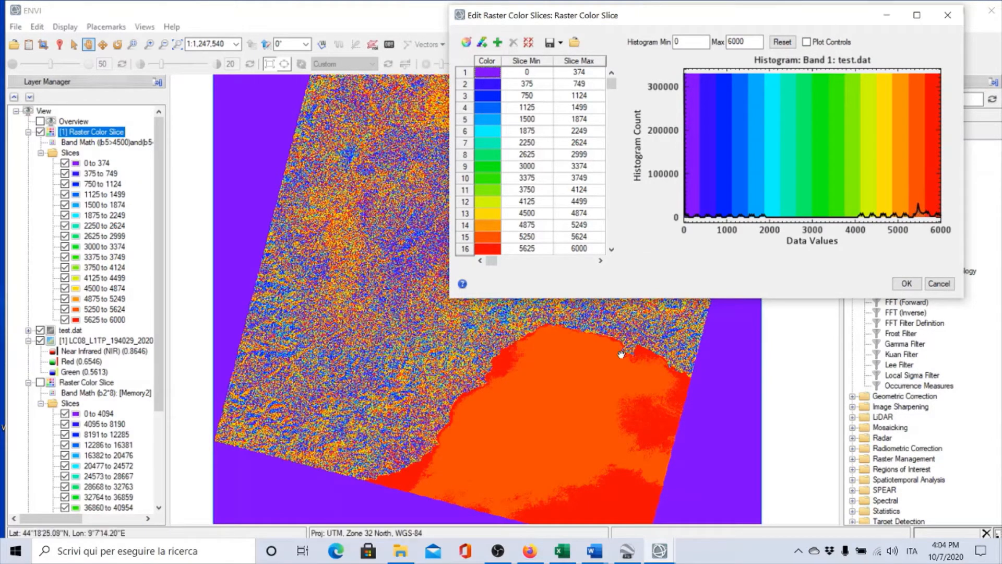
pyautogui.moveTo(694, 15); pyautogui.dragTo(830, 23)
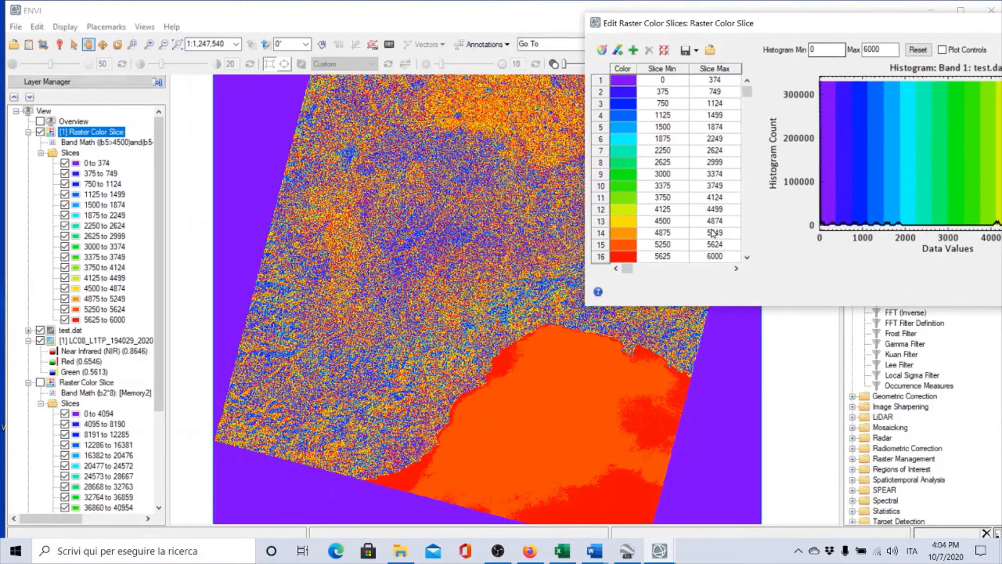
pyautogui.scroll(1, 571, 390)
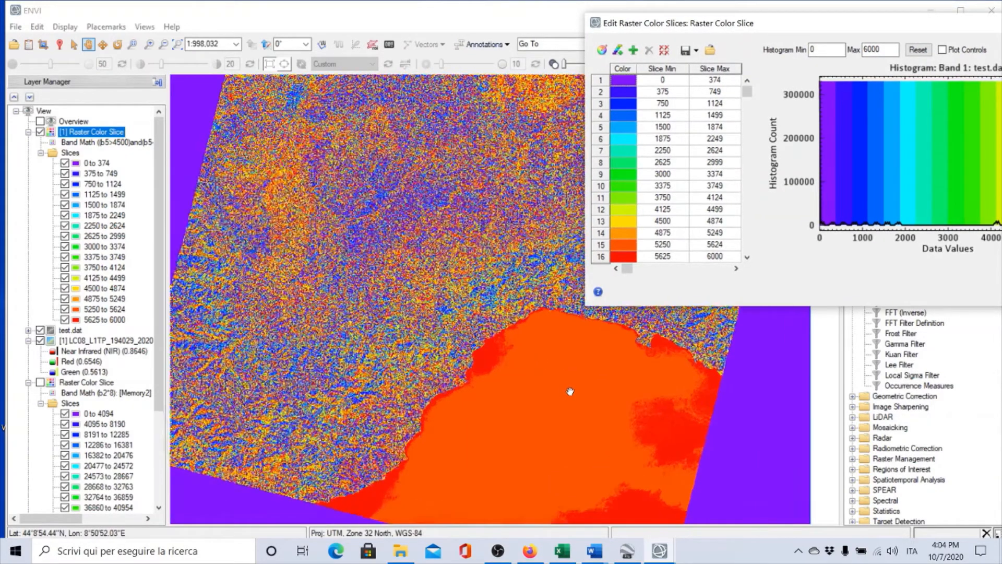
pyautogui.scroll(1, 571, 390)
pyautogui.moveTo(501, 373); pyautogui.dragTo(576, 450)
pyautogui.scroll(4, 308, 180)
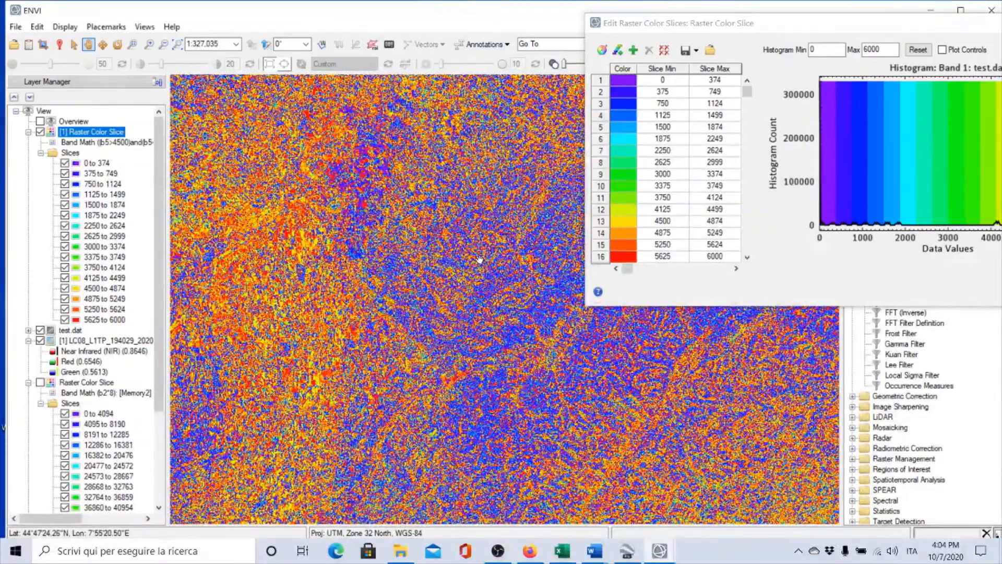
pyautogui.scroll(-5, 481, 260)
pyautogui.scroll(-4, 482, 260)
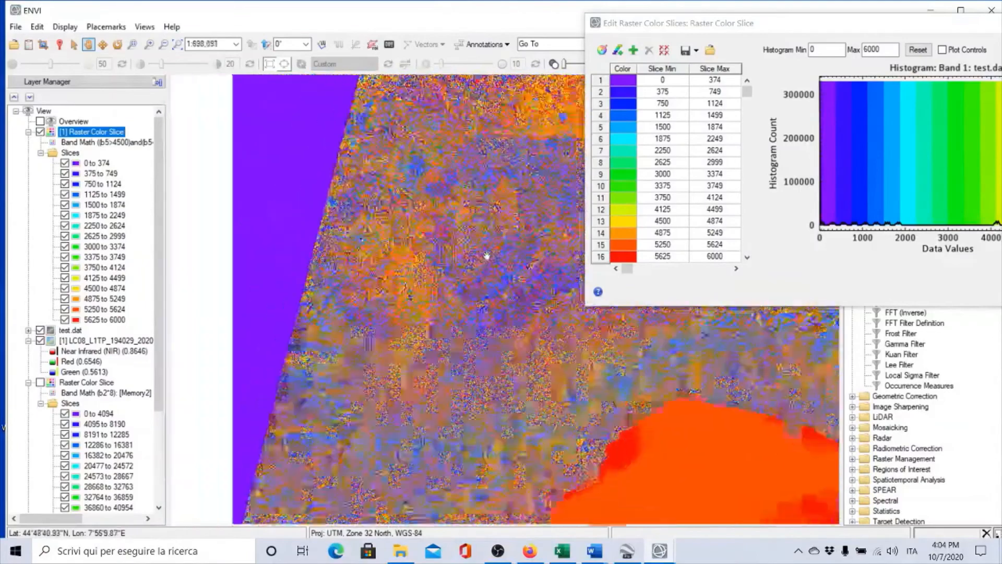
pyautogui.scroll(3, 504, 264)
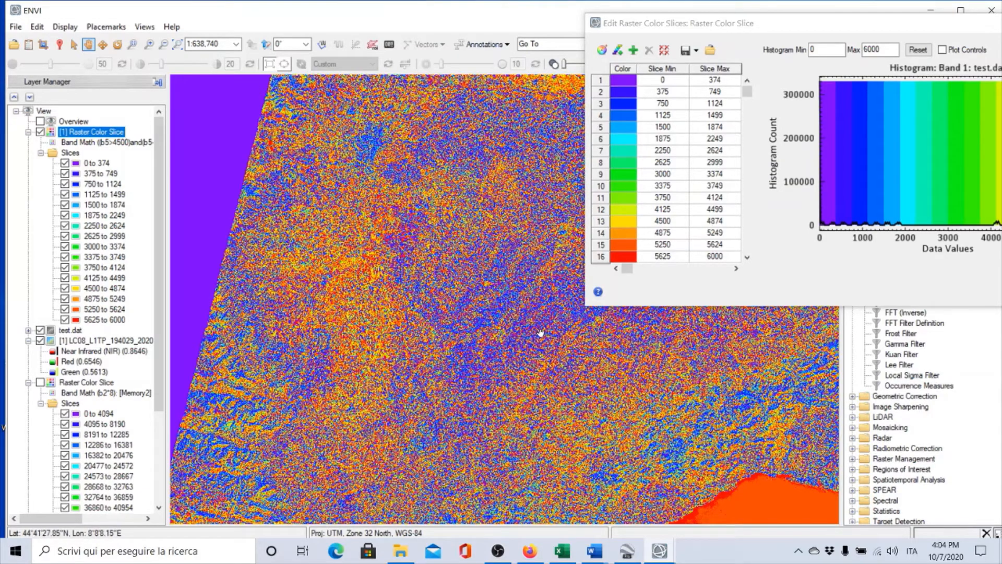
pyautogui.moveTo(594, 359); pyautogui.dragTo(285, 63)
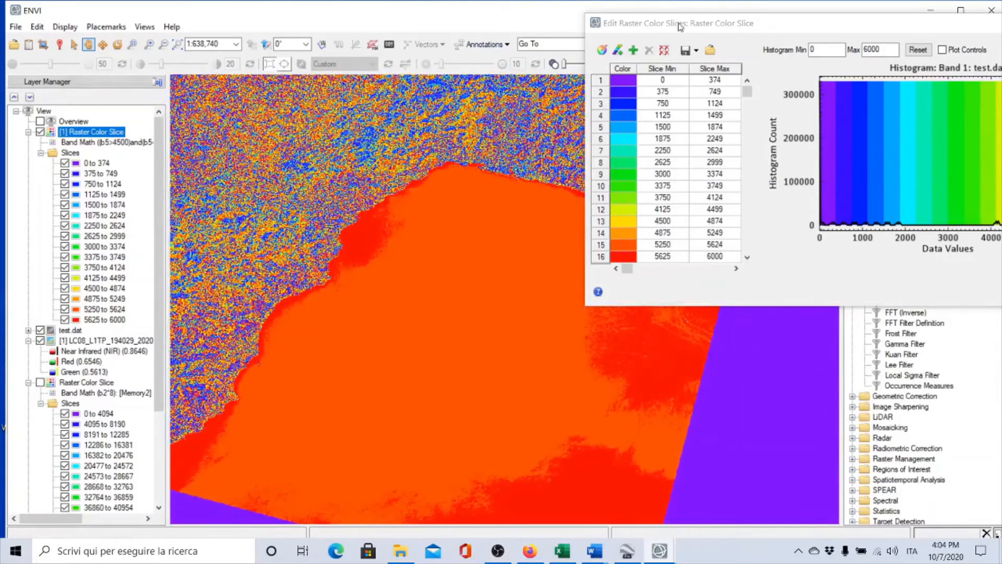
pyautogui.moveTo(694, 26); pyautogui.dragTo(533, 36)
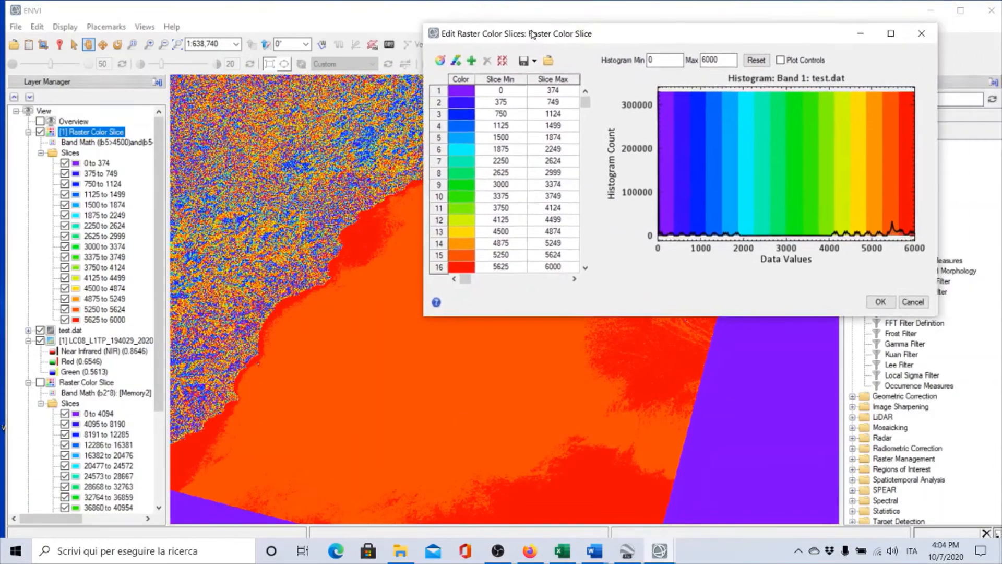
pyautogui.click(922, 32)
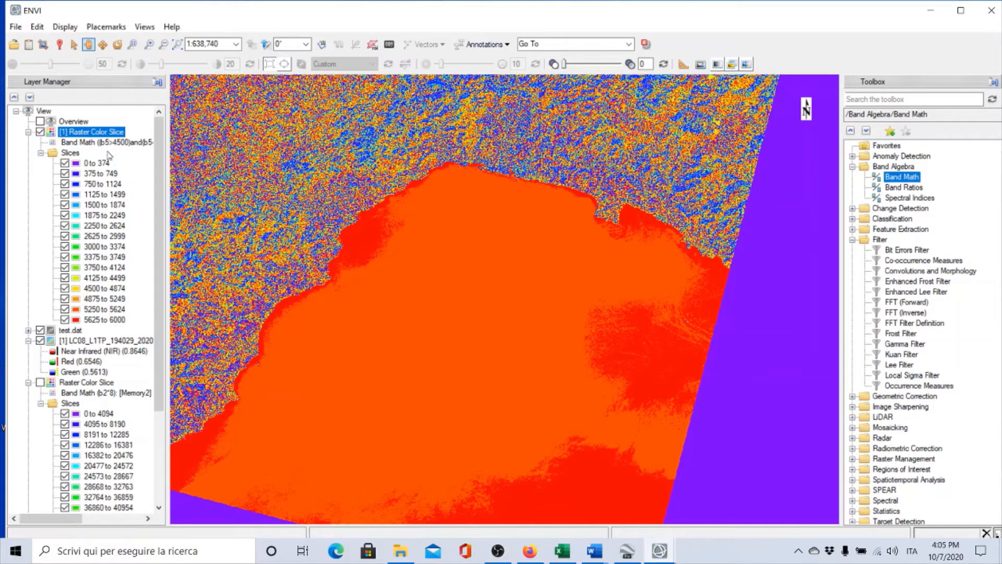
# Hide the new Raster Color Slice and test.dat layers to show the false-color composite along the coast.
pyautogui.click(39, 132)
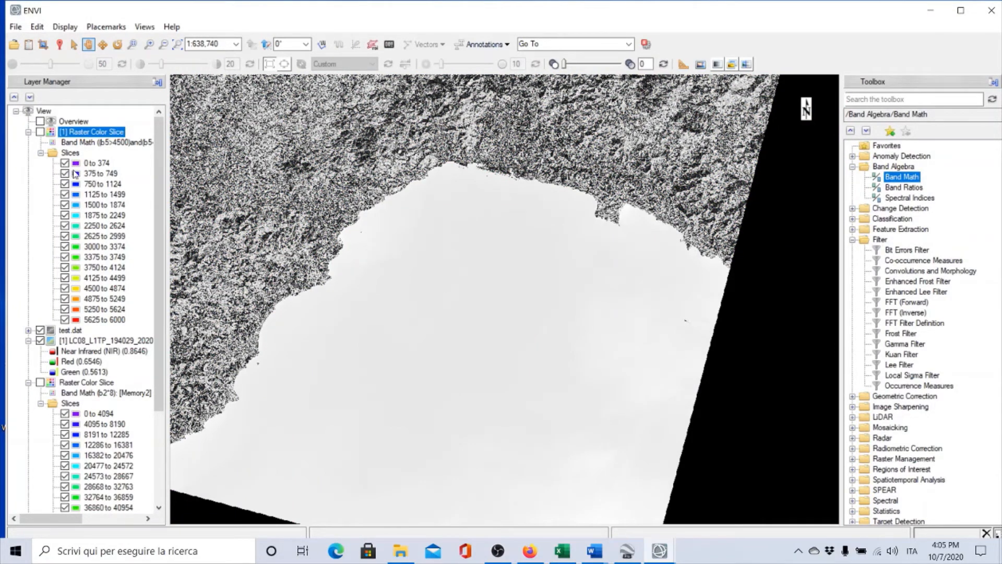
pyautogui.click(40, 330)
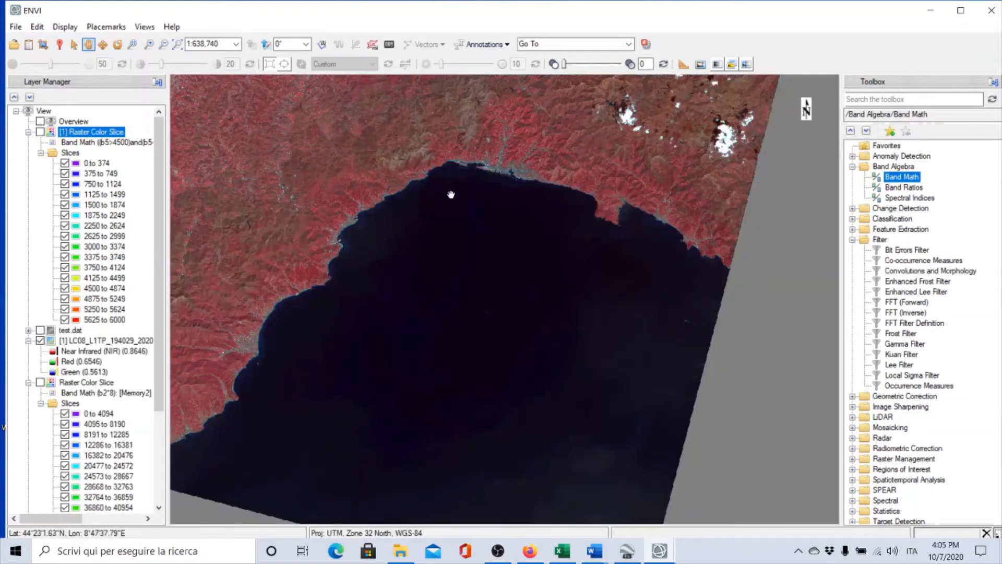
pyautogui.moveTo(397, 214); pyautogui.dragTo(475, 213)
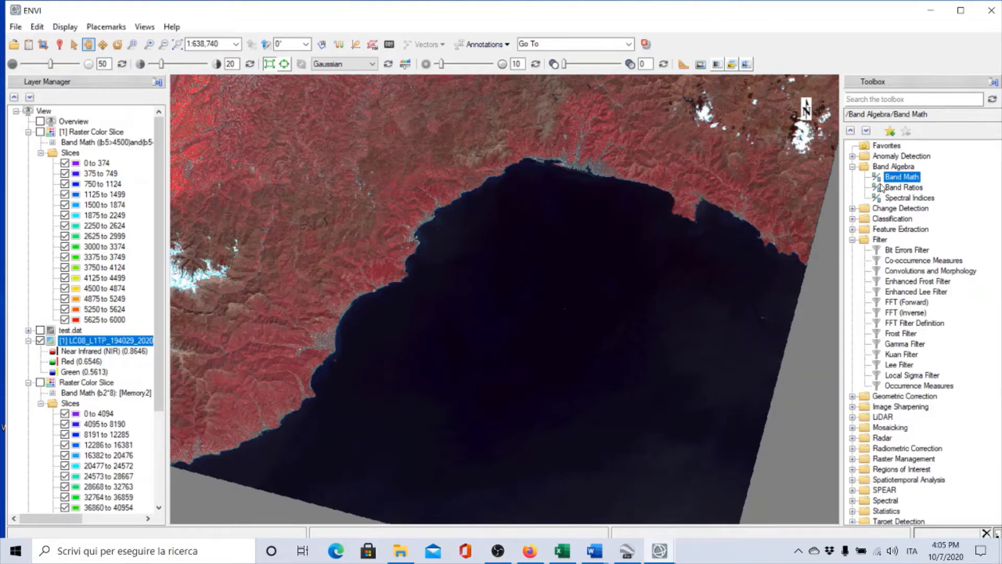
# Reuse the previous threshold expression in Band Math, rewrite it as (b5 gt 4500) and (b5 lt 6000), and accept it for band pairing.
pyautogui.doubleClick(904, 180)
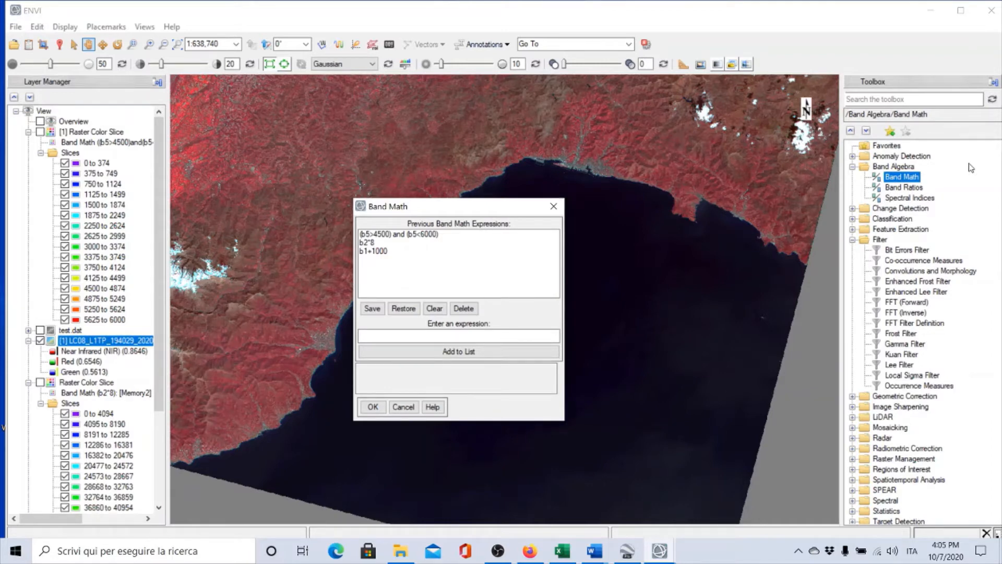
pyautogui.click(387, 235)
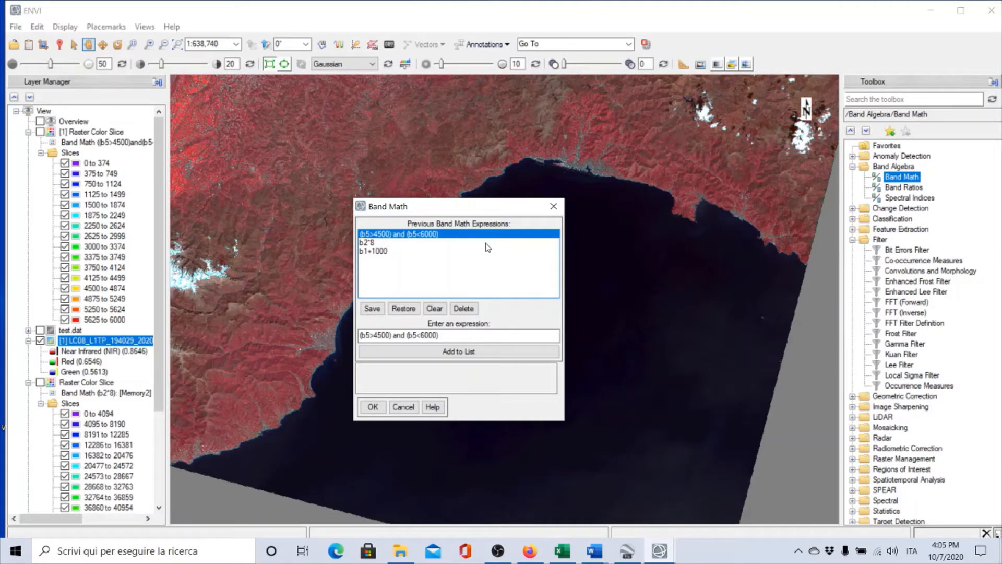
pyautogui.click(373, 336)
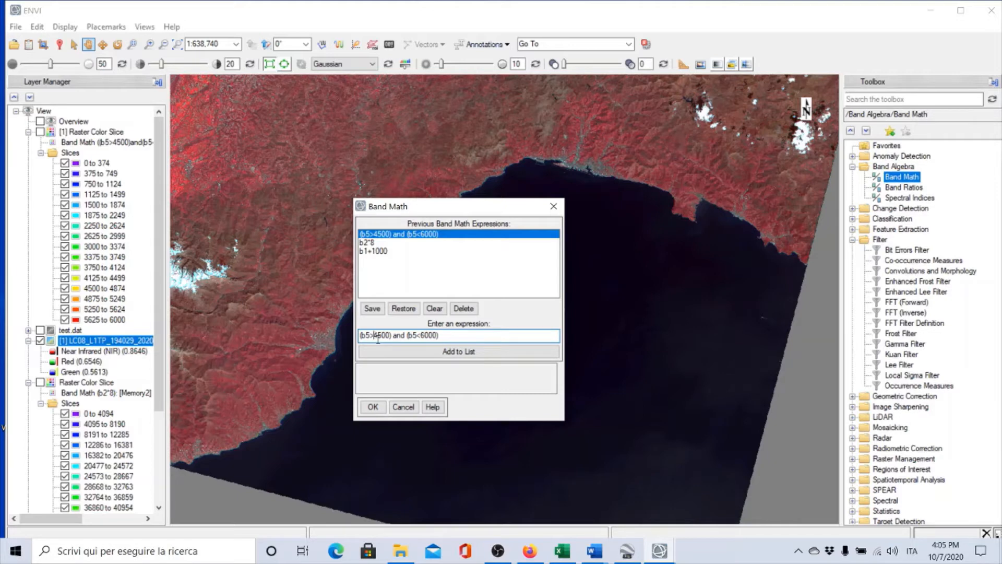
pyautogui.press('BackSpace')
pyautogui.write('gt')
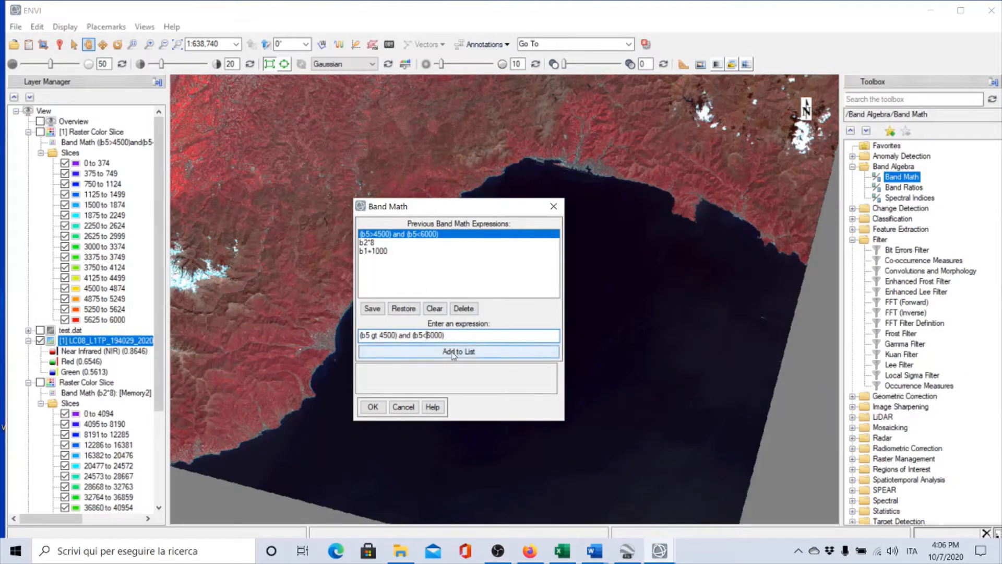
pyautogui.press('BackSpace')
pyautogui.write('lt')
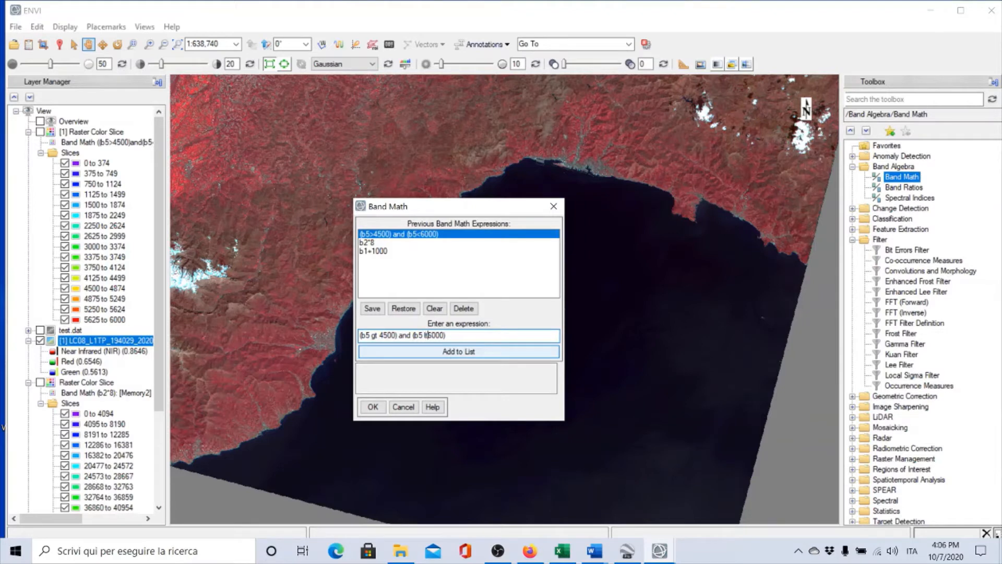
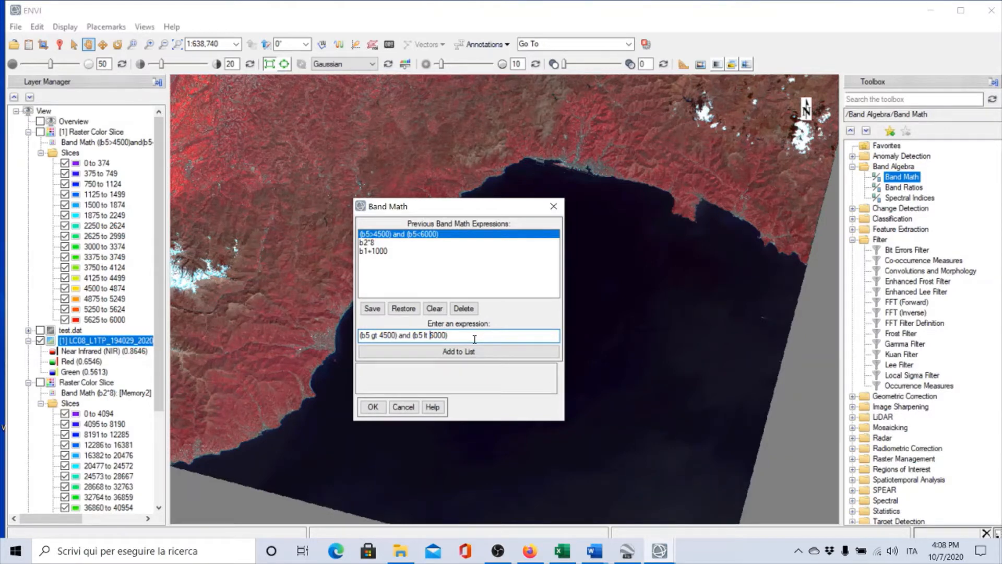
pyautogui.click(470, 334)
pyautogui.click(378, 408)
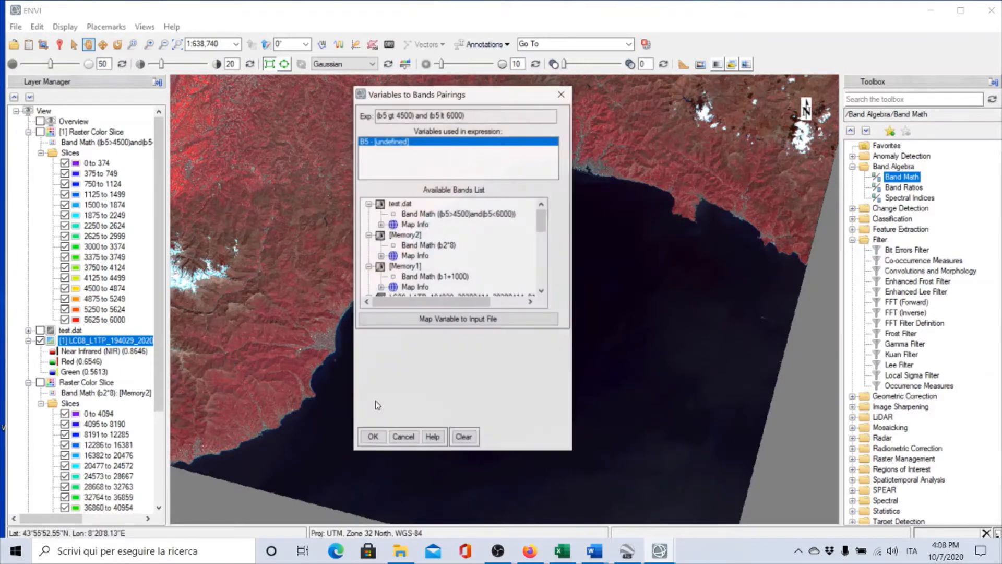
# Pair B5 with the Landsat Near Infrared (NIR) (0.8646) band and output the full-scene result to test1.dat in Downloads.
pyautogui.moveTo(542, 221); pyautogui.dragTo(544, 249)
pyautogui.click(462, 256)
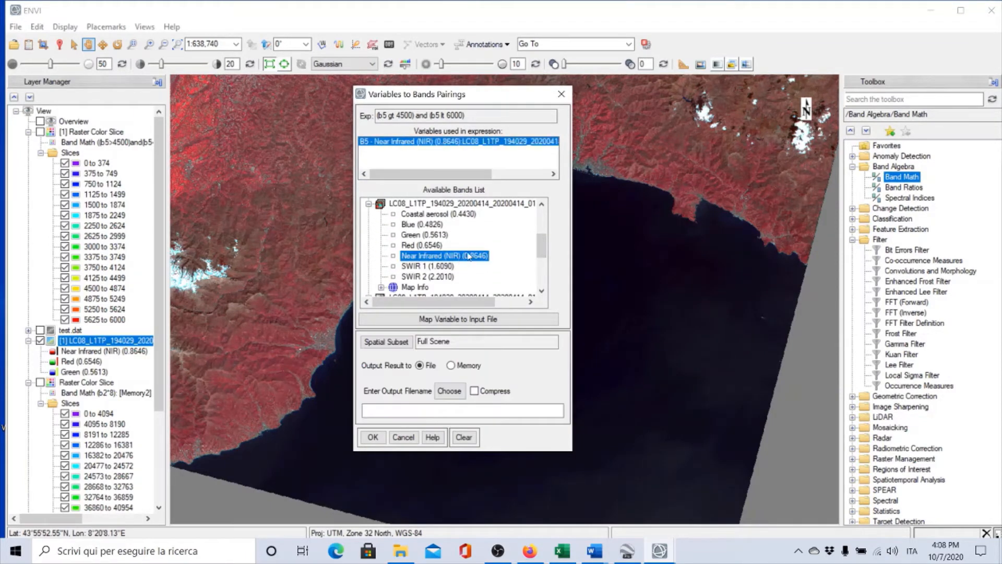
pyautogui.click(450, 392)
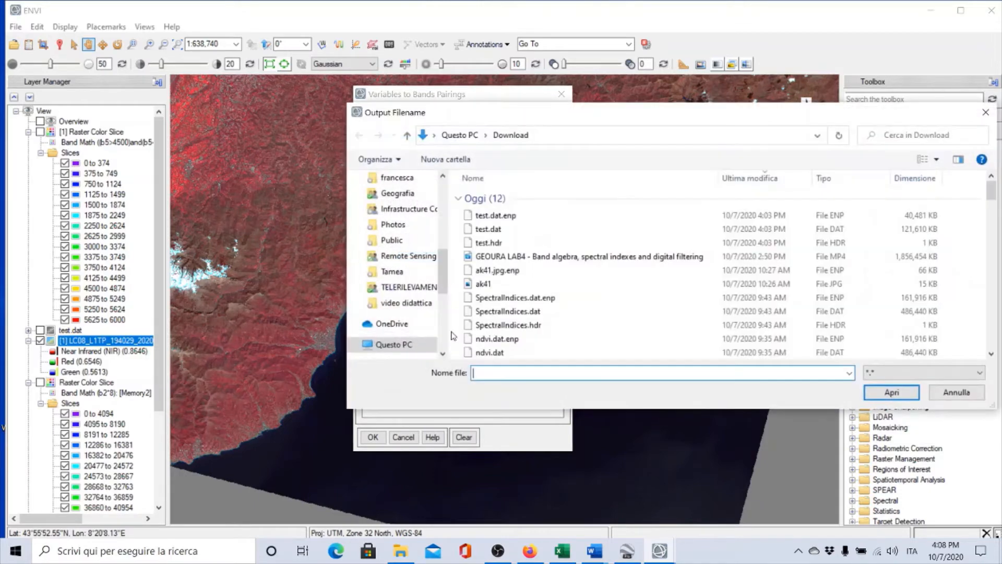
pyautogui.click(494, 243)
pyautogui.click(489, 229)
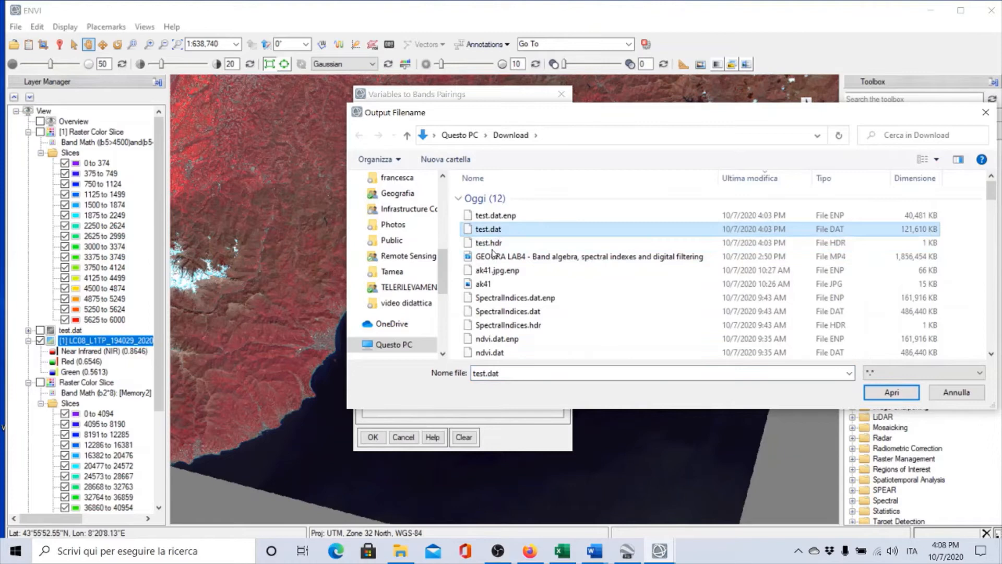
pyautogui.click(486, 372)
pyautogui.doubleClick(485, 373)
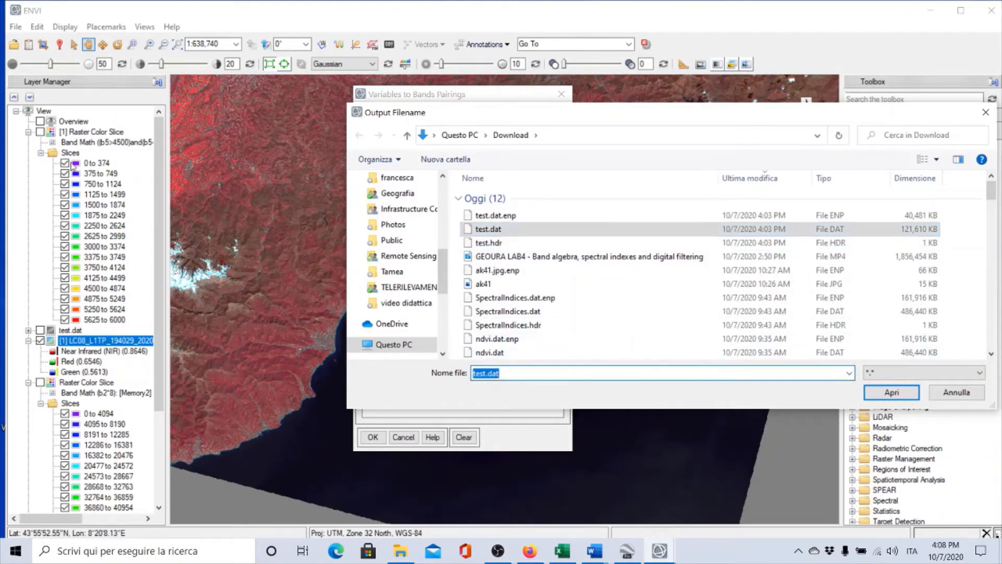
pyautogui.click(486, 373)
pyautogui.write('1')
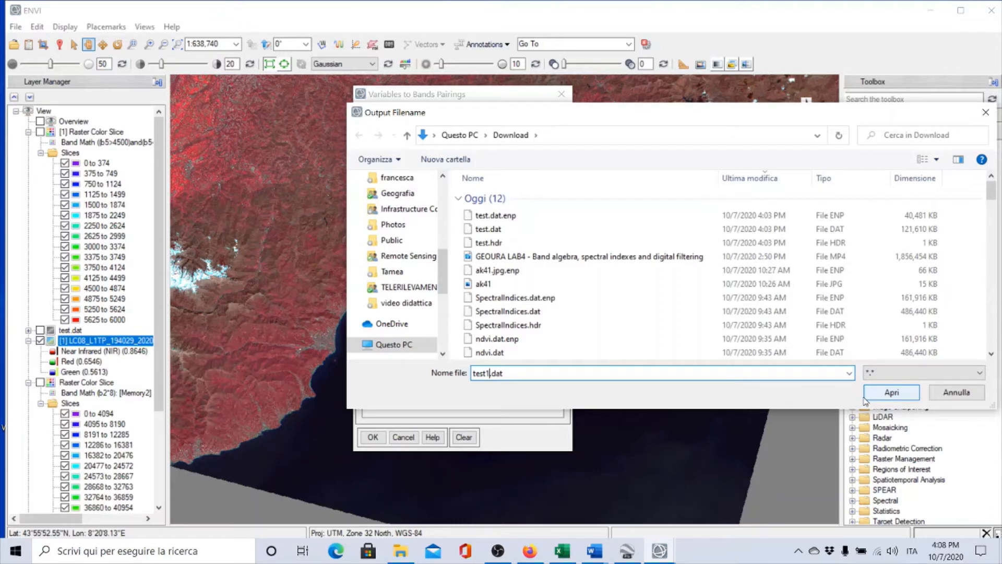
pyautogui.click(882, 396)
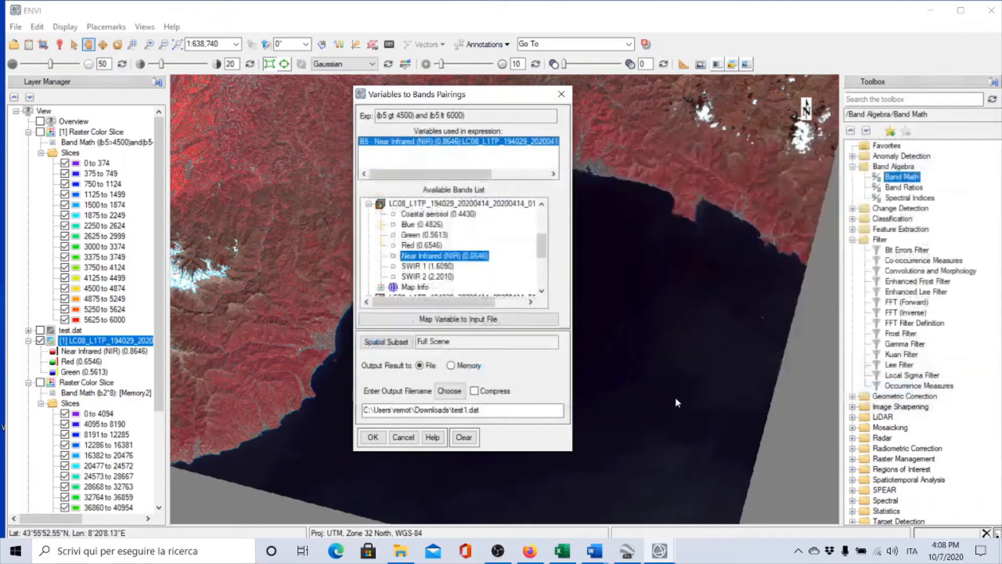
pyautogui.click(373, 439)
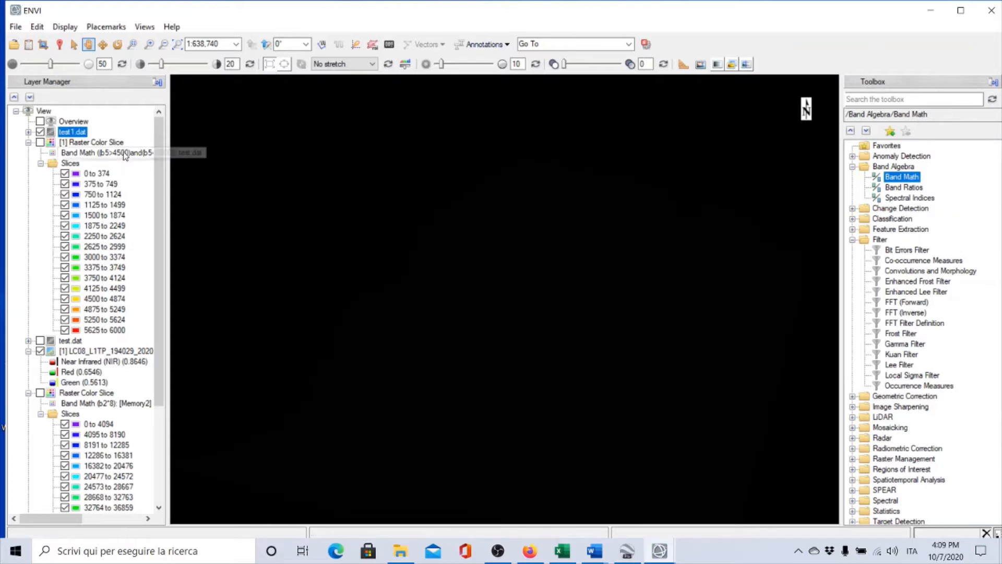
# Create a new raster color slice from the Band Math band of test1.dat.
pyautogui.rightClick(66, 134)
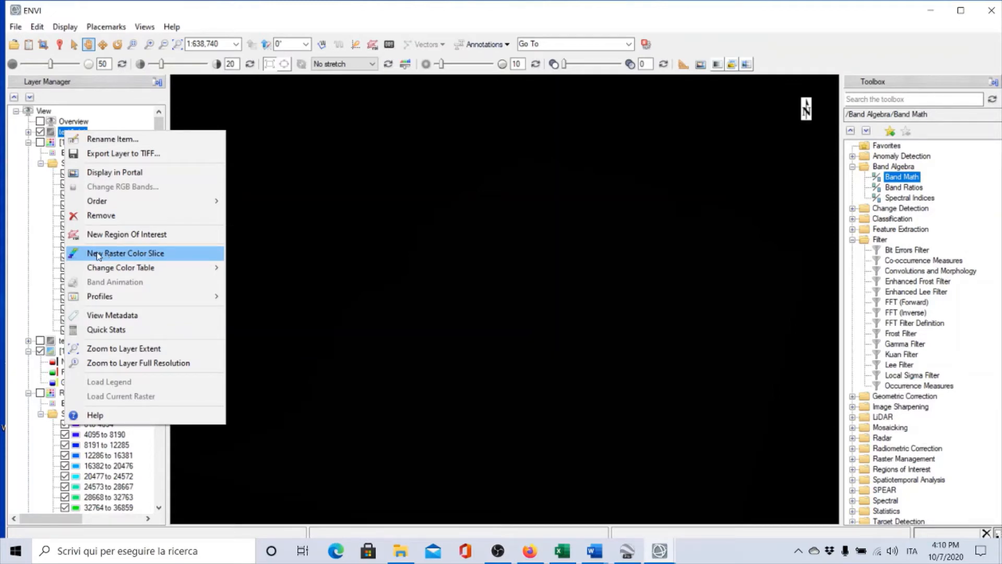
pyautogui.click(97, 254)
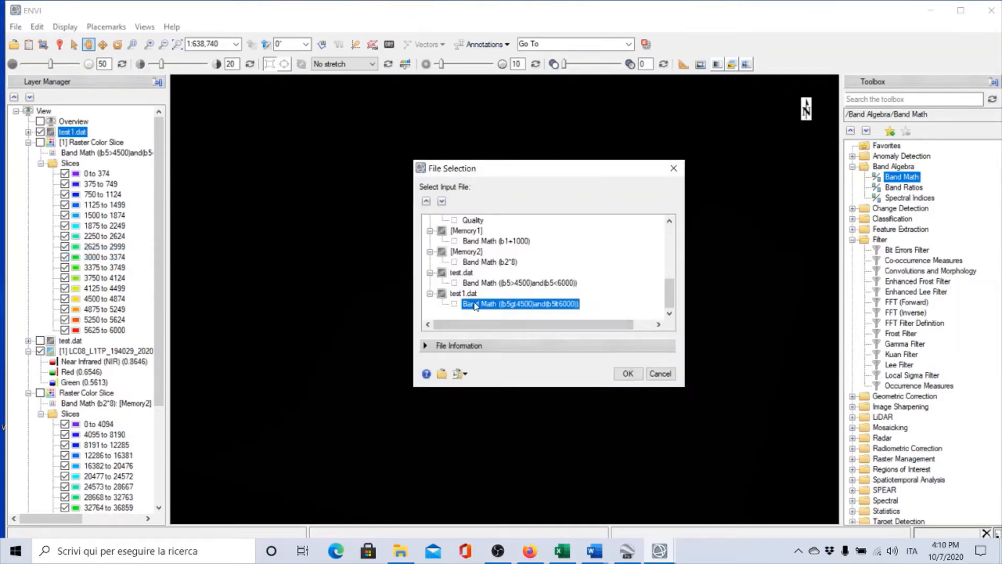
pyautogui.click(638, 375)
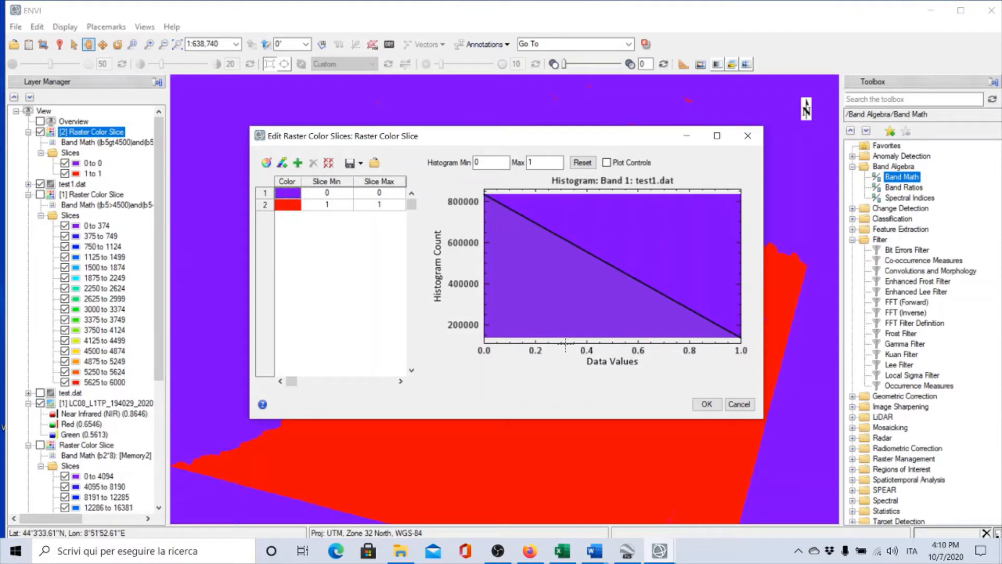
# Recolor the 0 to 0 slice dark brown and the 1 to 1 slice blue.
pyautogui.doubleClick(289, 196)
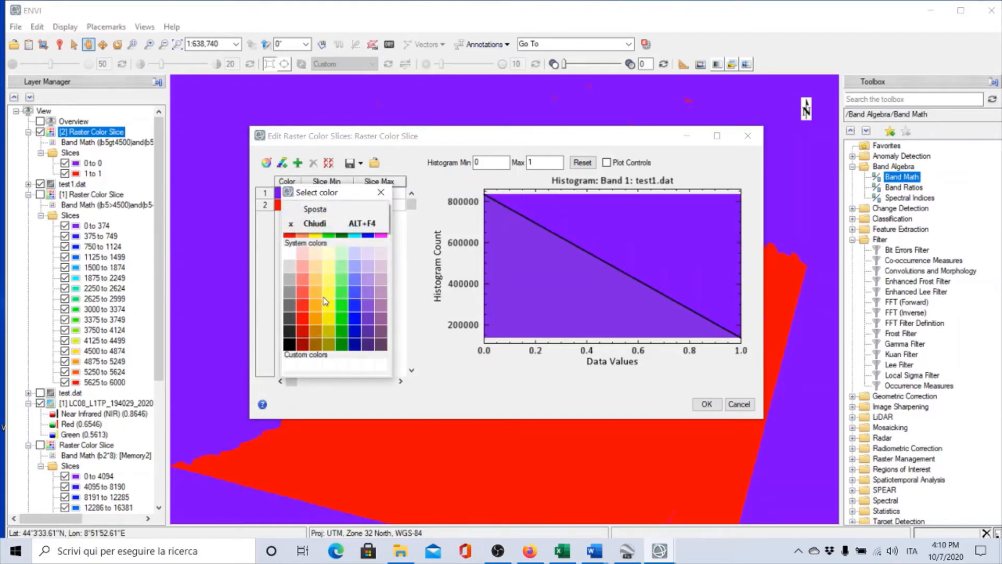
pyautogui.click(314, 345)
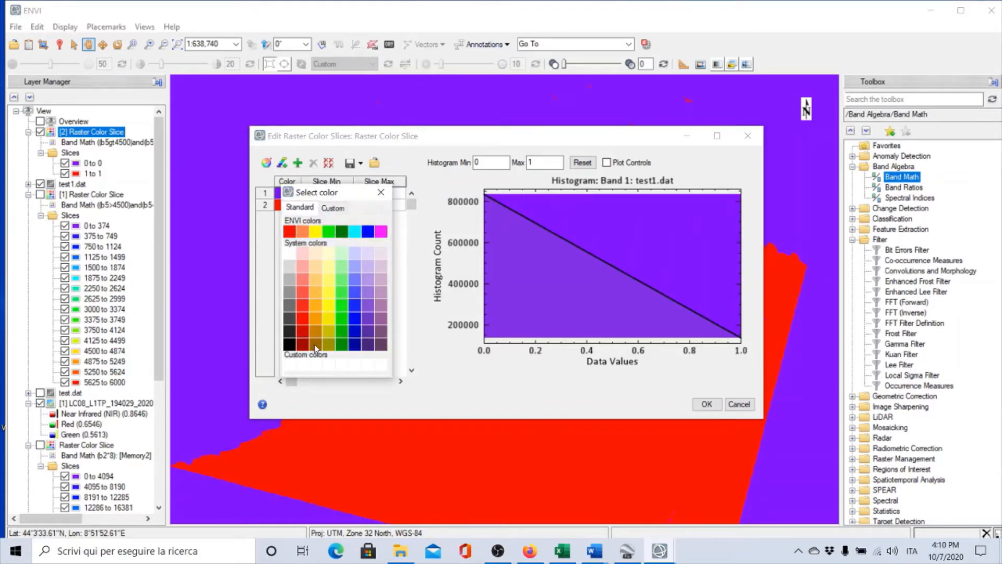
pyautogui.click(314, 345)
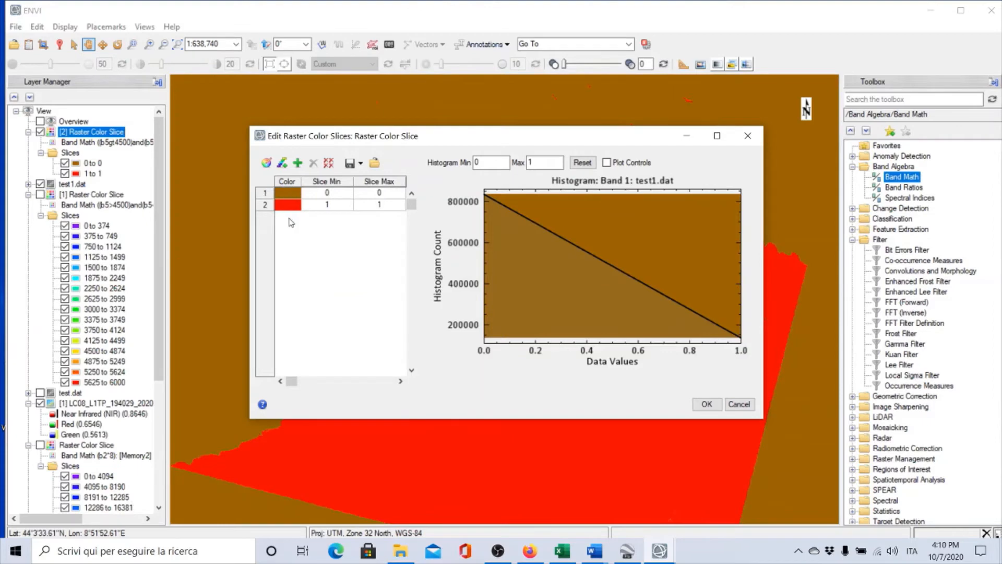
pyautogui.click(286, 209)
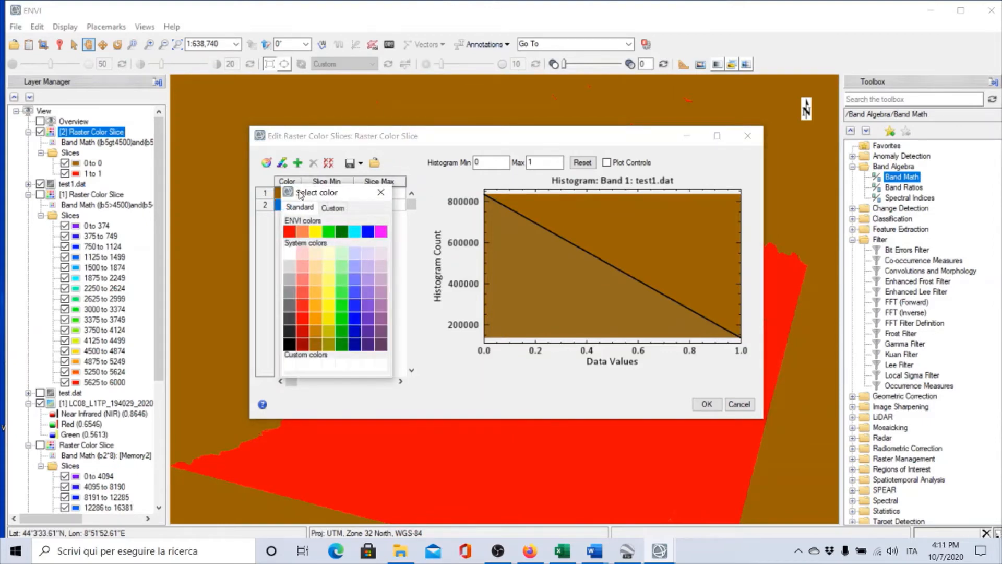
pyautogui.click(368, 233)
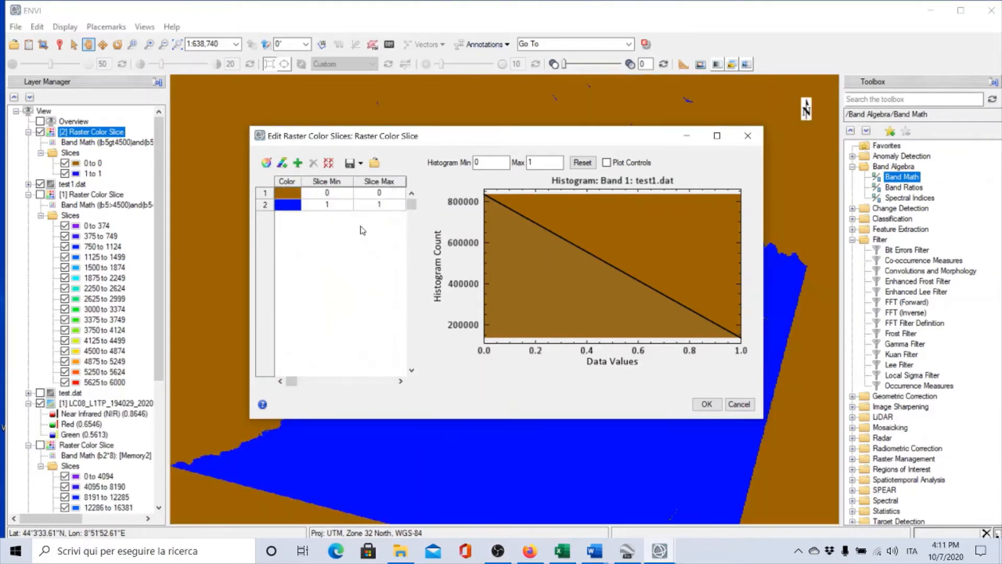
# Move the slice editor clear of the map and examine the color-sliced test1.dat result over the gulf, the full scene and the inland lakes.
pyautogui.moveTo(480, 136); pyautogui.dragTo(853, 349)
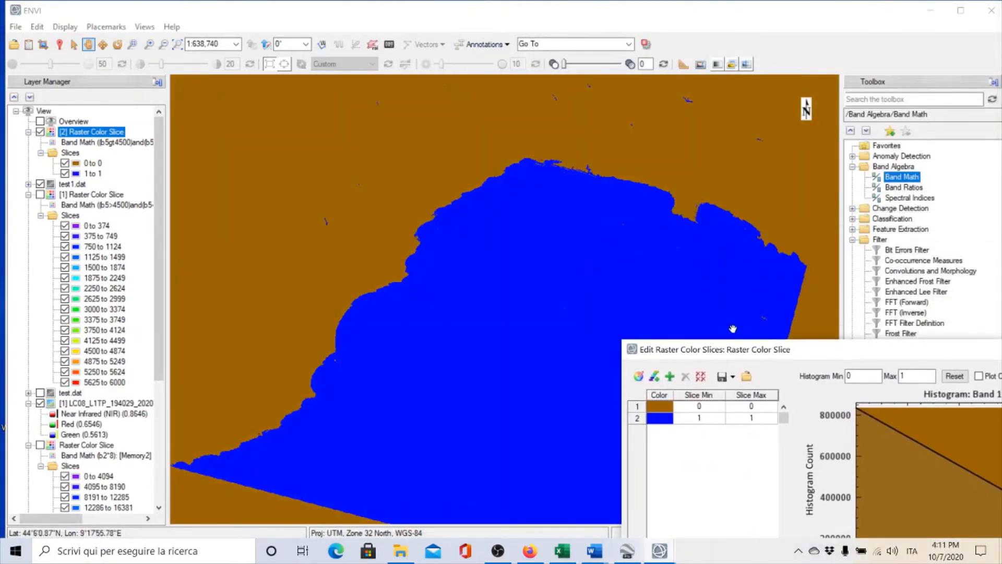
pyautogui.moveTo(730, 352); pyautogui.dragTo(900, 281)
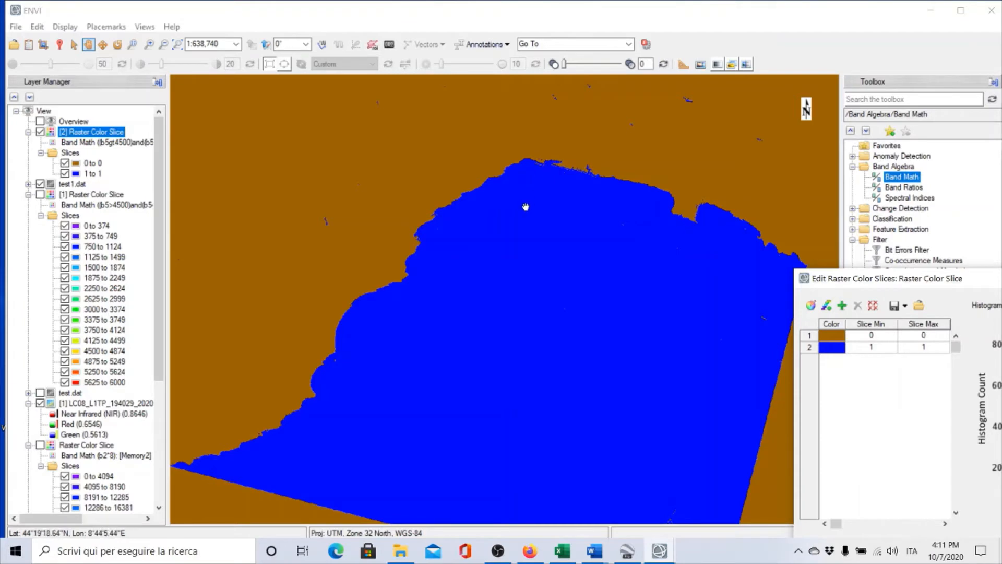
pyautogui.scroll(-4, 526, 207)
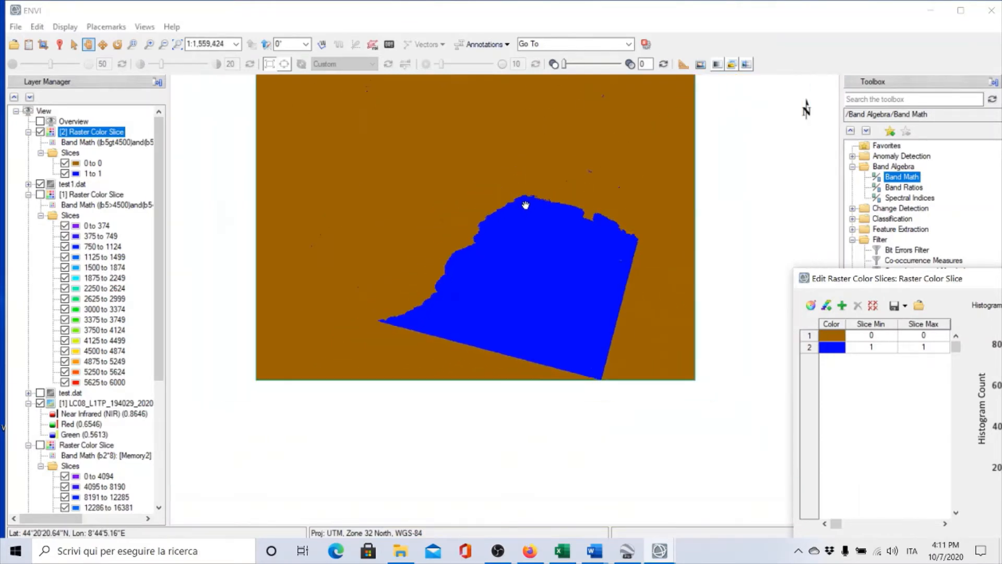
pyautogui.moveTo(504, 164); pyautogui.dragTo(515, 302)
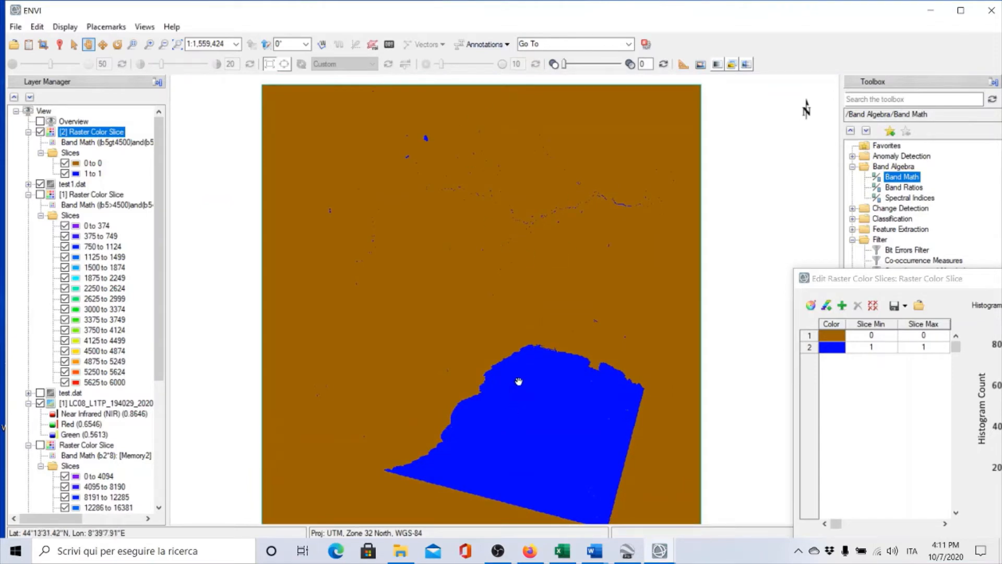
pyautogui.scroll(3, 425, 138)
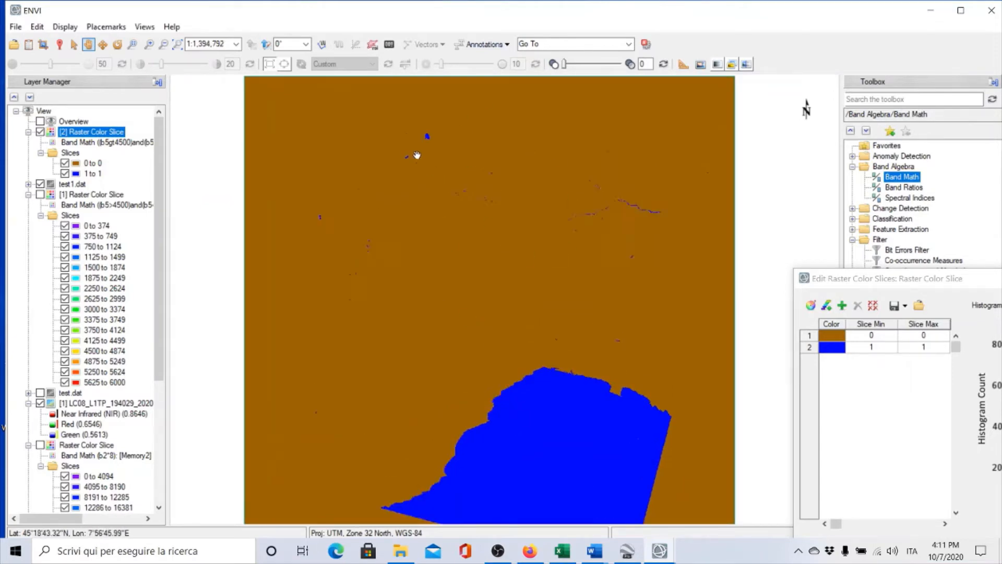
pyautogui.moveTo(422, 154); pyautogui.dragTo(434, 260)
pyautogui.scroll(3, 434, 260)
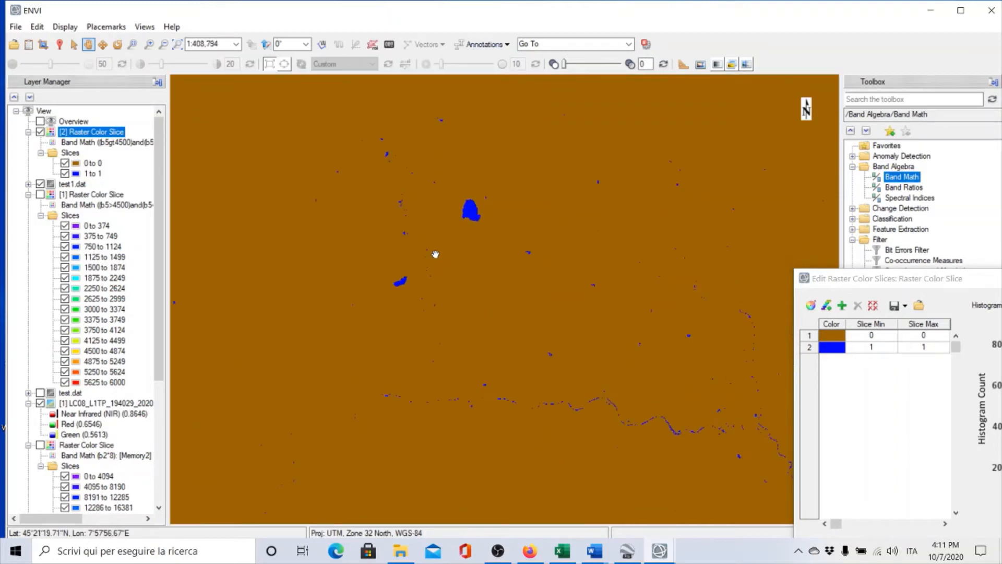
pyautogui.moveTo(340, 232); pyautogui.dragTo(411, 175)
pyautogui.scroll(-2, 414, 195)
pyautogui.scroll(4, 414, 195)
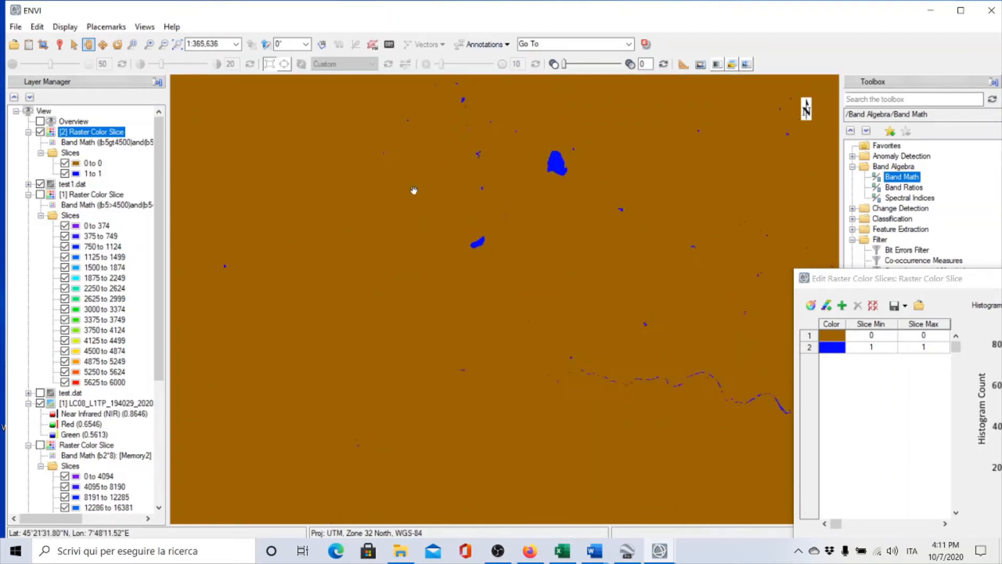
# Examine how the color slice picks out the inland river courses and small water bodies, and close the slice editor without applying its changes.
pyautogui.scroll(5, 467, 276)
pyautogui.moveTo(570, 436); pyautogui.dragTo(361, 124)
pyautogui.moveTo(543, 323); pyautogui.dragTo(401, 109)
pyautogui.moveTo(463, 439); pyautogui.dragTo(445, 378)
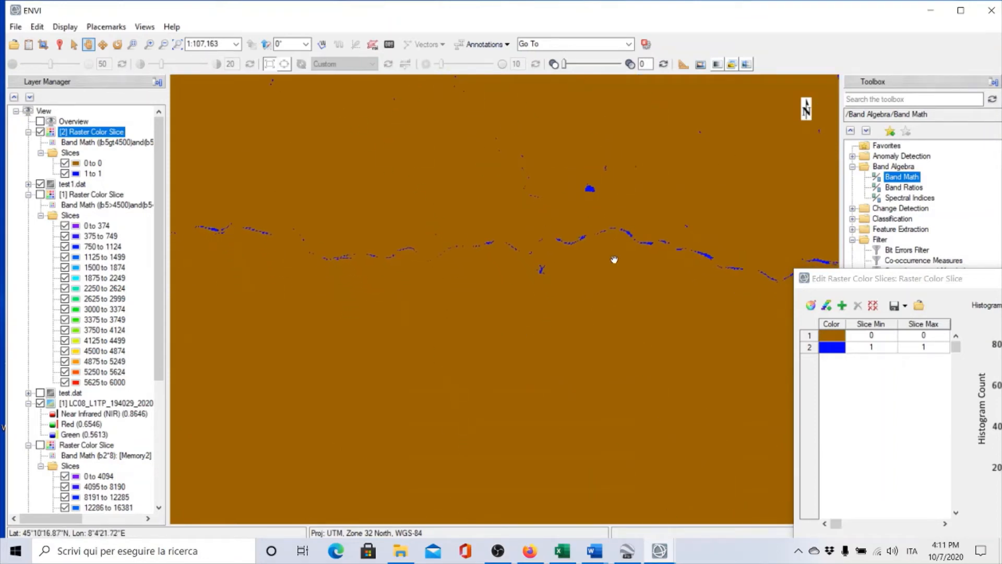
pyautogui.moveTo(613, 260); pyautogui.dragTo(437, 253)
pyautogui.moveTo(590, 275); pyautogui.dragTo(374, 275)
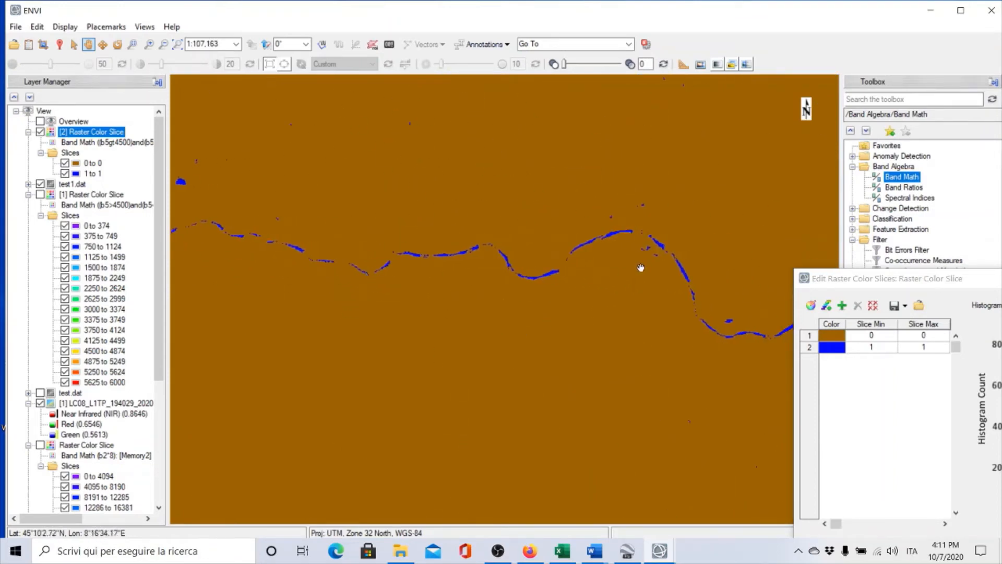
pyautogui.moveTo(642, 266); pyautogui.dragTo(478, 217)
pyautogui.moveTo(557, 246); pyautogui.dragTo(414, 246)
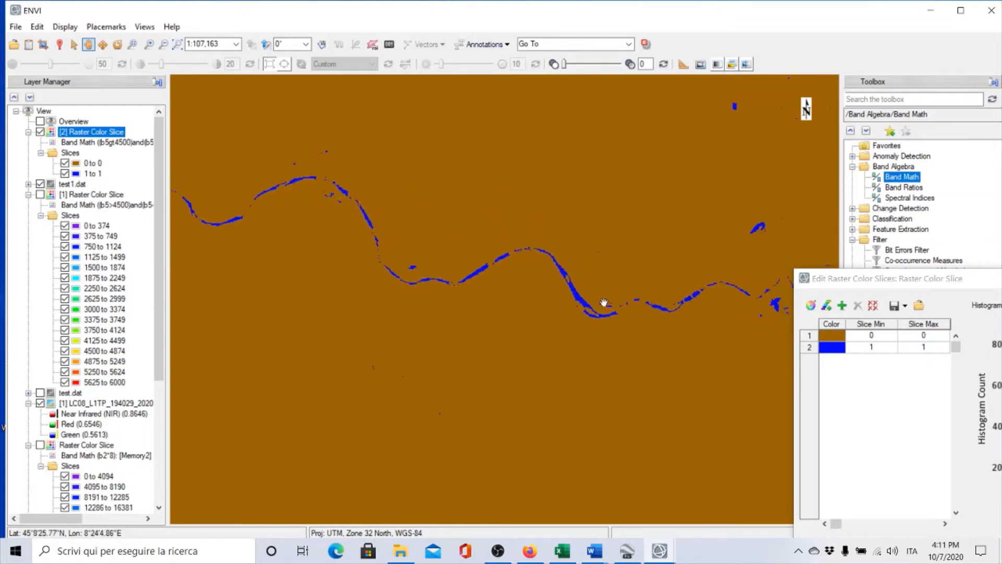
pyautogui.moveTo(604, 302); pyautogui.dragTo(408, 287)
pyautogui.moveTo(544, 293); pyautogui.dragTo(365, 284)
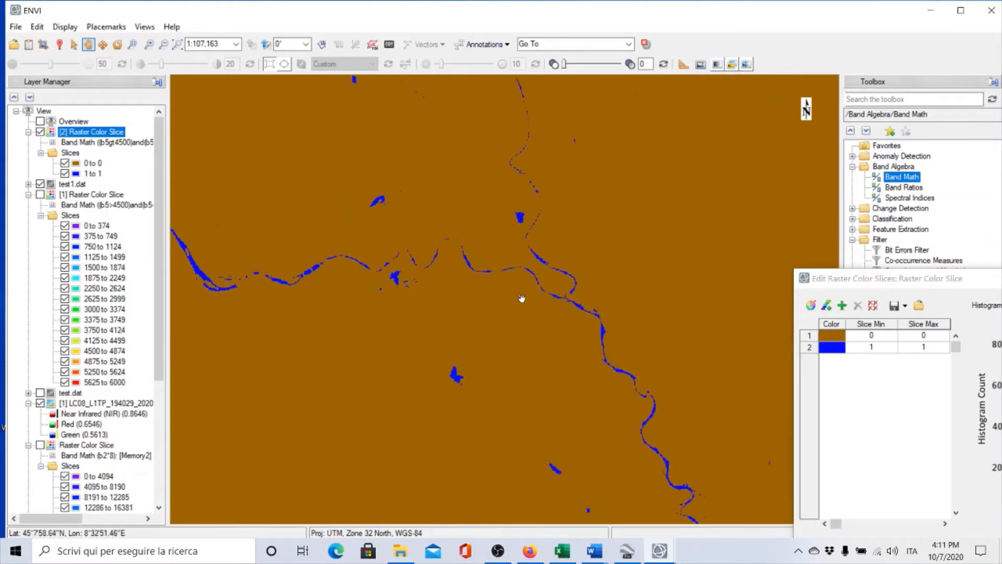
pyautogui.moveTo(526, 272); pyautogui.dragTo(515, 447)
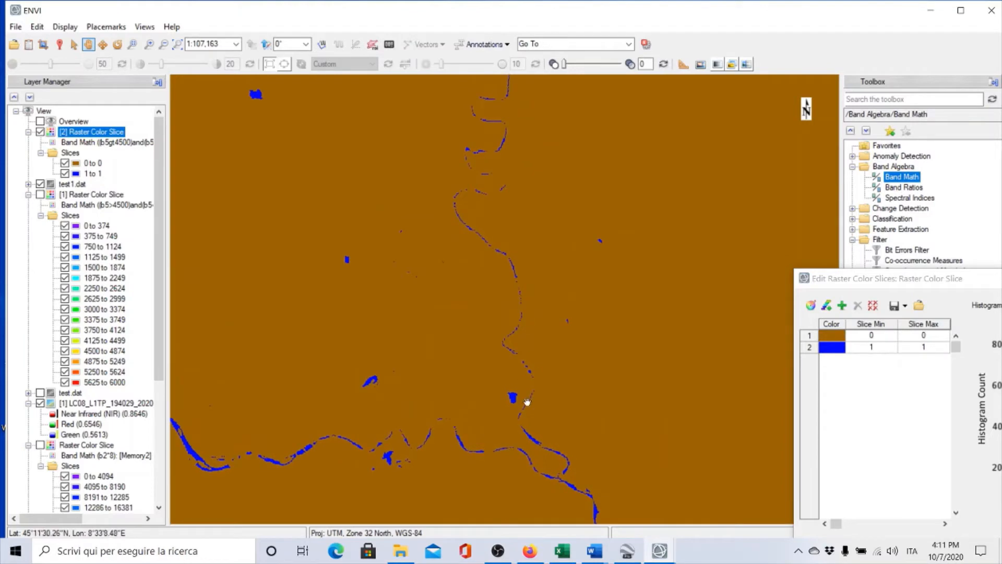
pyautogui.moveTo(529, 259); pyautogui.dragTo(531, 436)
pyautogui.moveTo(395, 205); pyautogui.dragTo(577, 481)
pyautogui.moveTo(461, 270); pyautogui.dragTo(666, 429)
pyautogui.moveTo(602, 333); pyautogui.dragTo(618, 500)
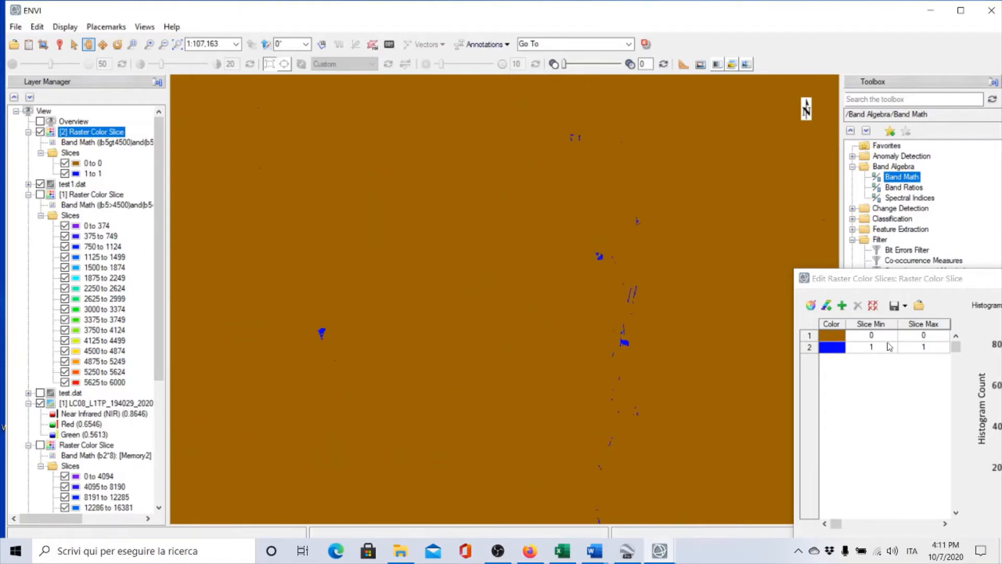
pyautogui.moveTo(906, 279); pyautogui.dragTo(461, 159)
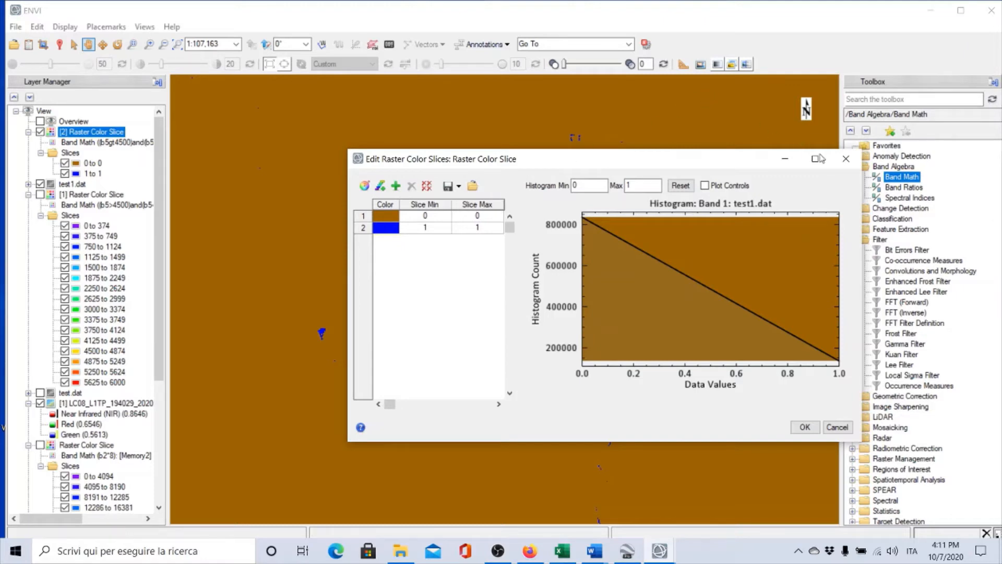
pyautogui.click(847, 160)
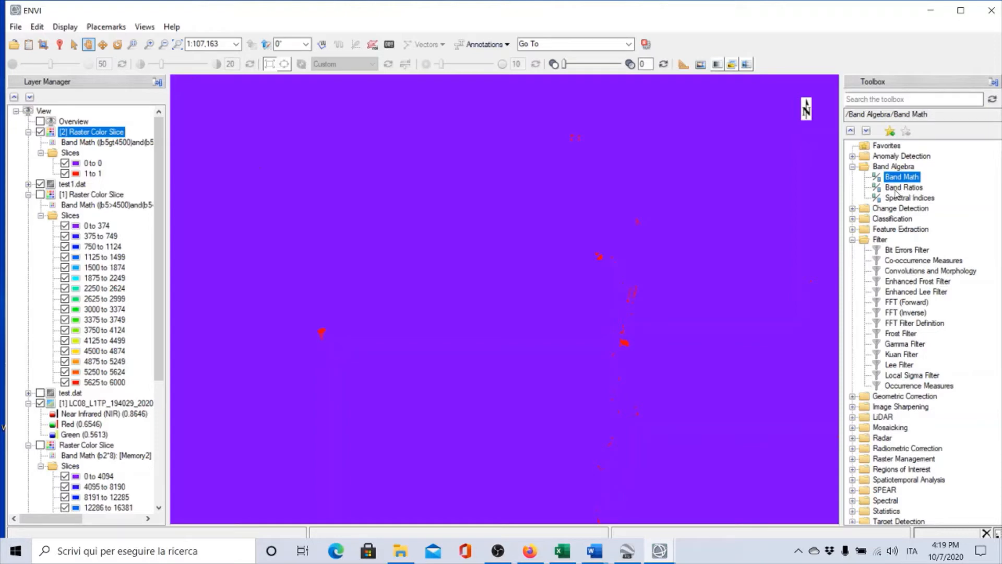
# Set up a Band Ratios pair with Landsat Red (0.6546) as numerator and Green (0.5613) as denominator, and accept it.
pyautogui.doubleClick(896, 189)
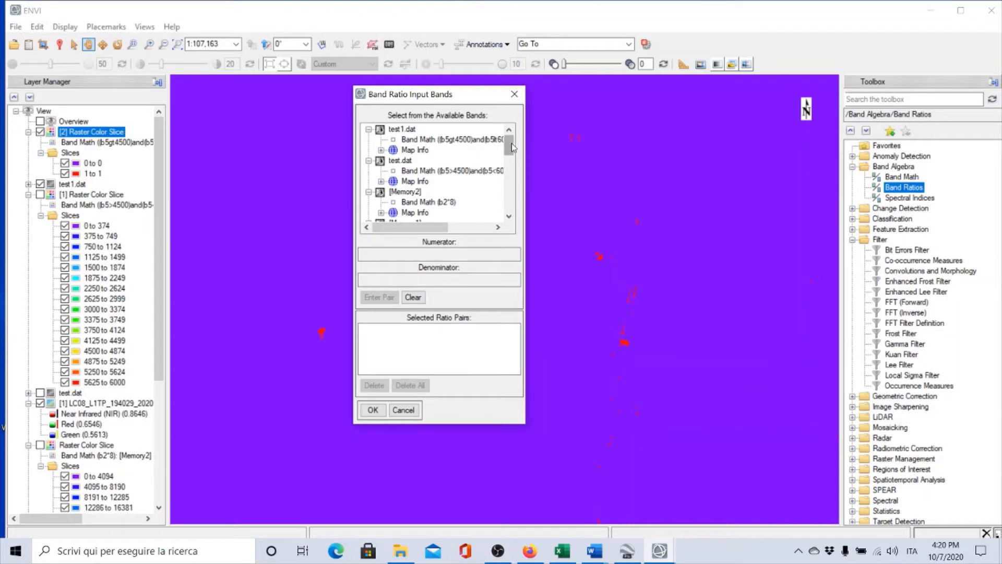
pyautogui.moveTo(511, 151); pyautogui.dragTo(510, 174)
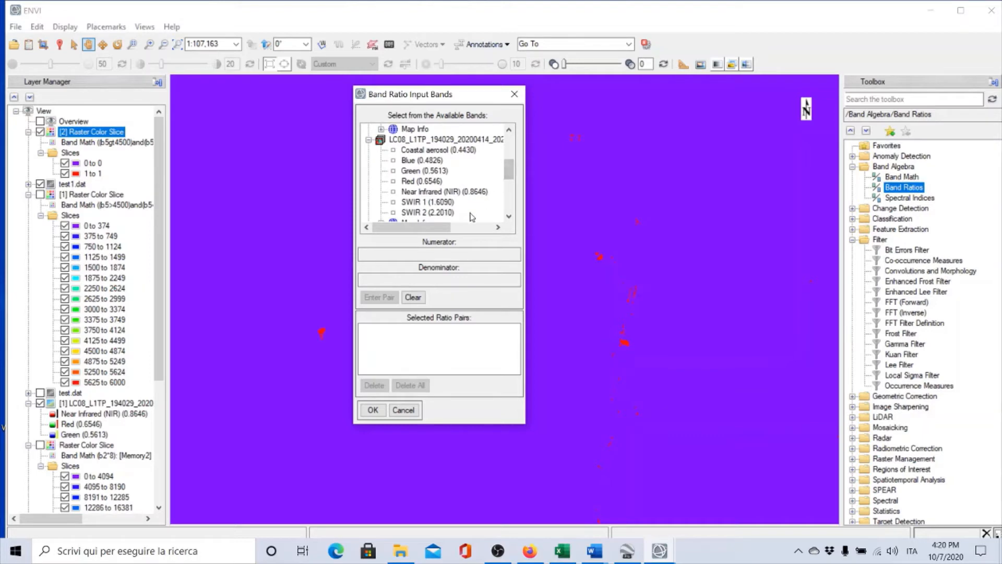
pyautogui.click(410, 183)
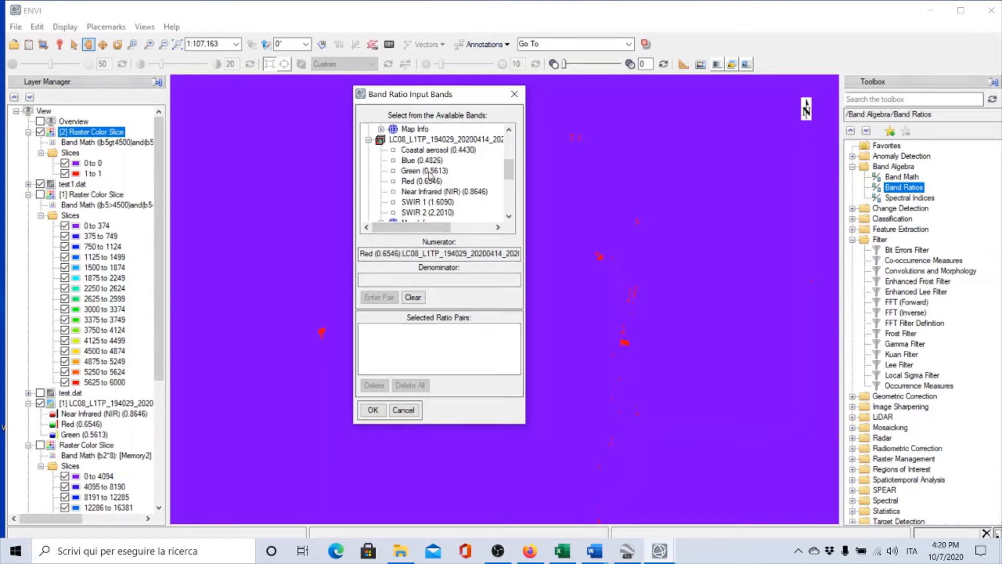
pyautogui.click(430, 172)
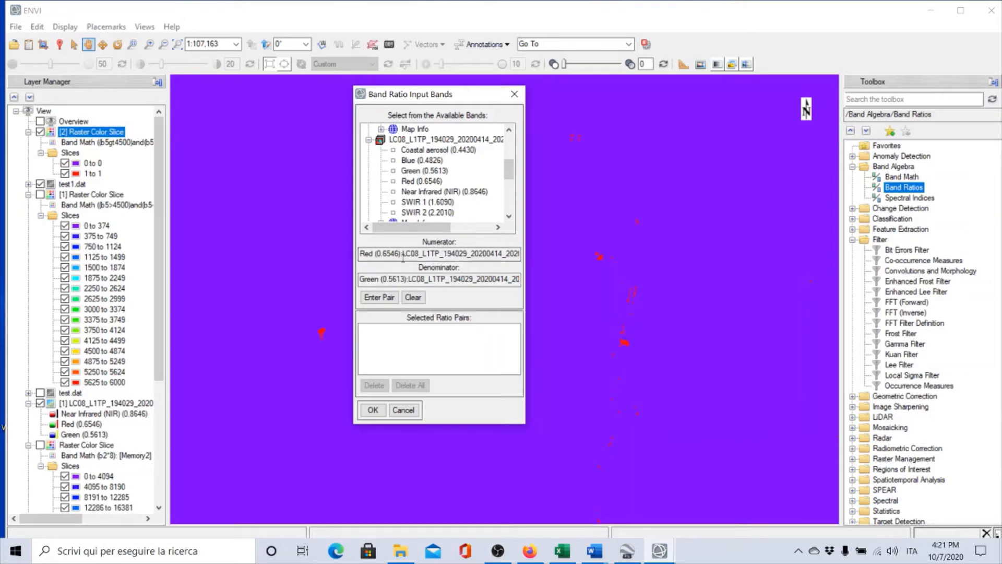
pyautogui.click(379, 299)
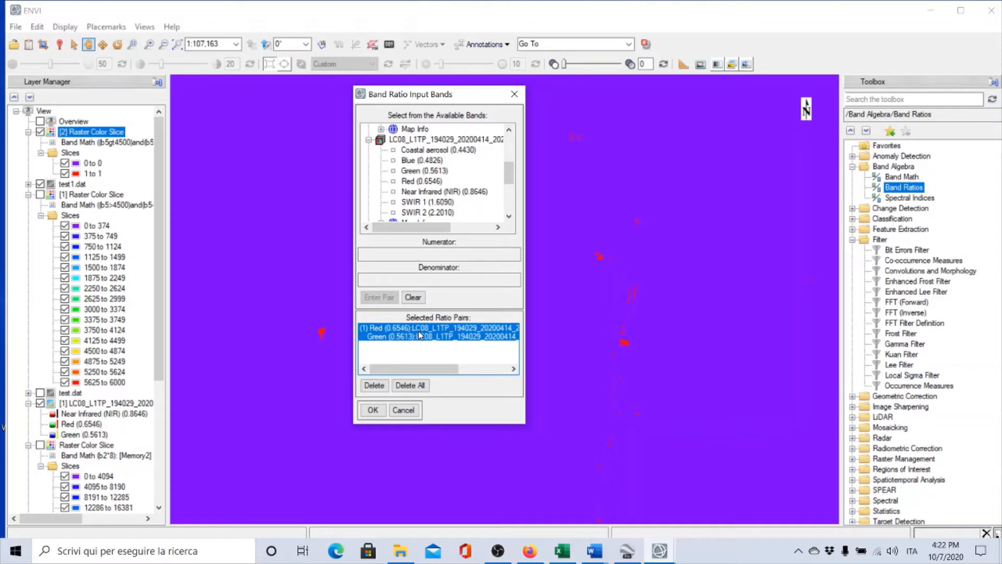
pyautogui.click(373, 410)
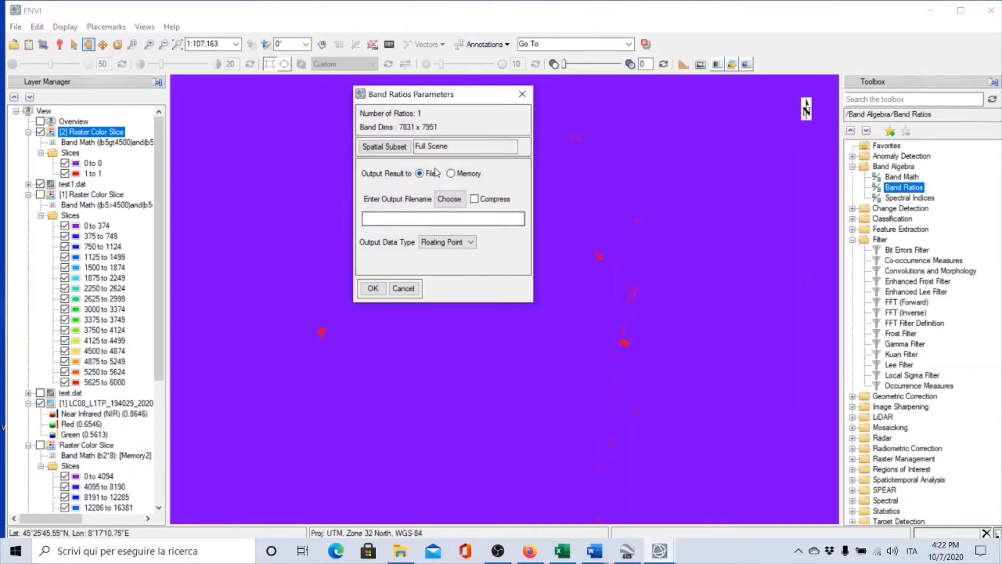
# Output the full-scene floating-point band ratio to memory, keeping memory as the destination despite the cache size warning.
pyautogui.click(451, 173)
pyautogui.click(373, 288)
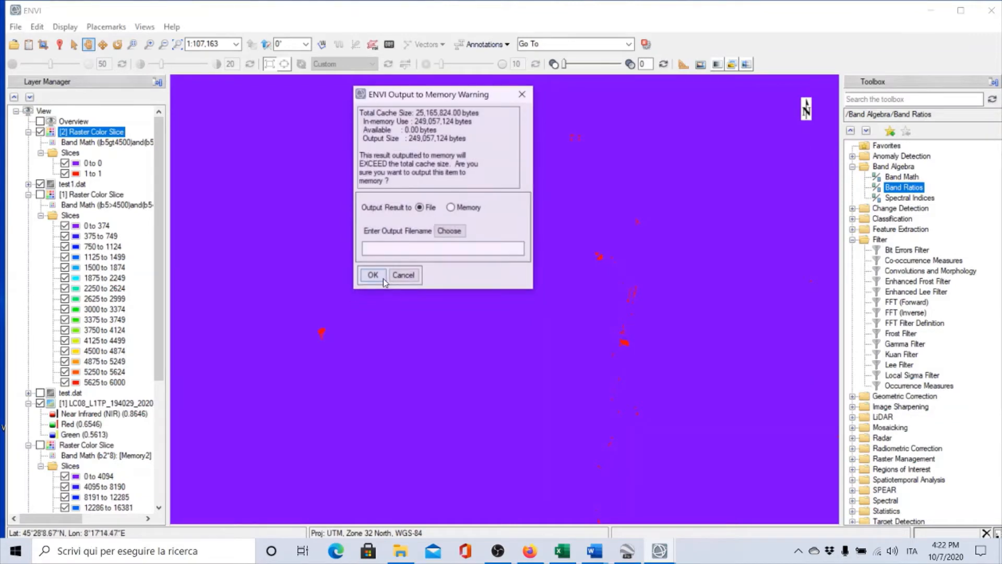
pyautogui.click(439, 208)
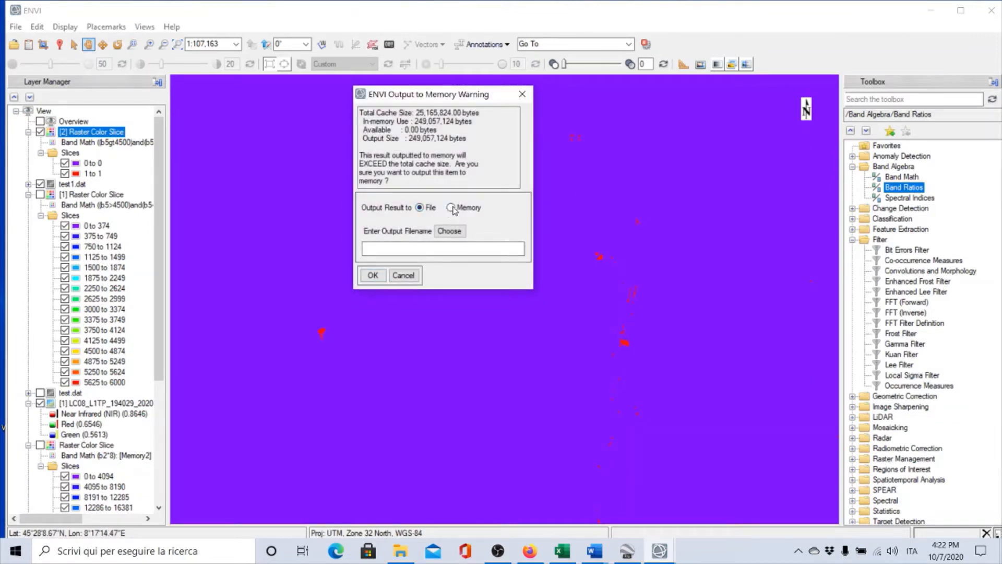
pyautogui.click(451, 207)
pyautogui.click(372, 275)
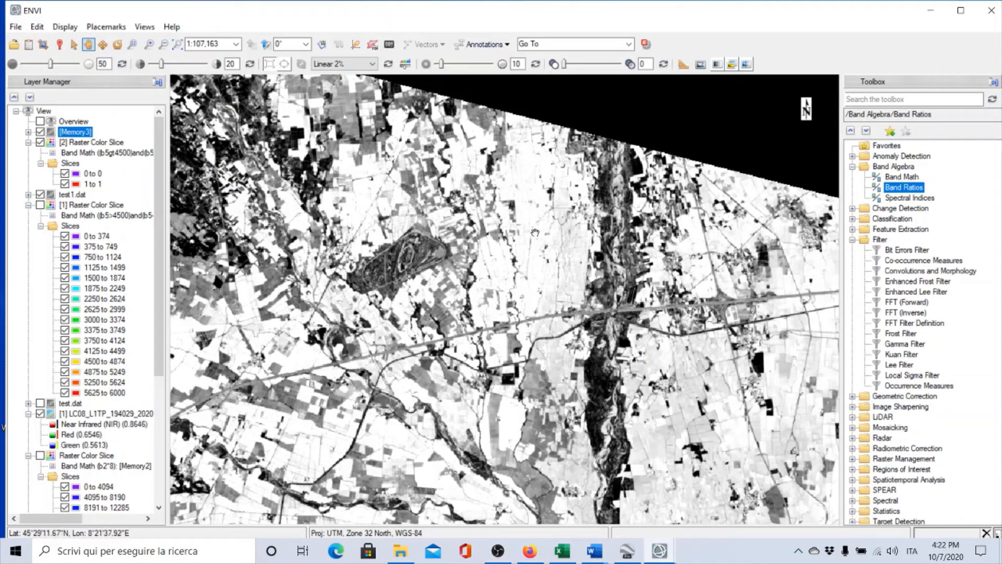
# Examine how the in-memory Red/Green ratio layer displays over the northern plain and across the full scene extent.
pyautogui.scroll(-3, 535, 233)
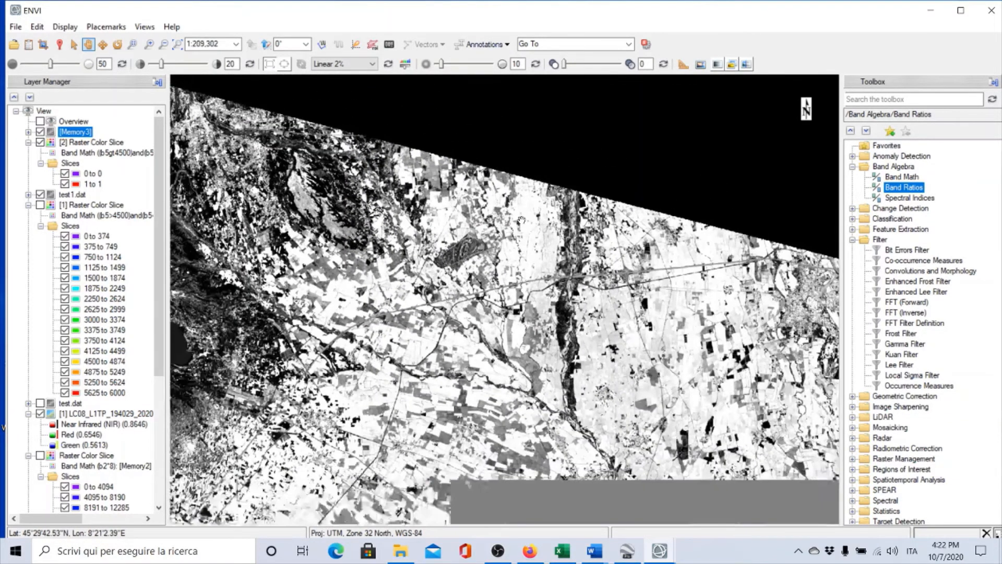
pyautogui.scroll(-1, 521, 221)
pyautogui.moveTo(482, 303); pyautogui.dragTo(579, 167)
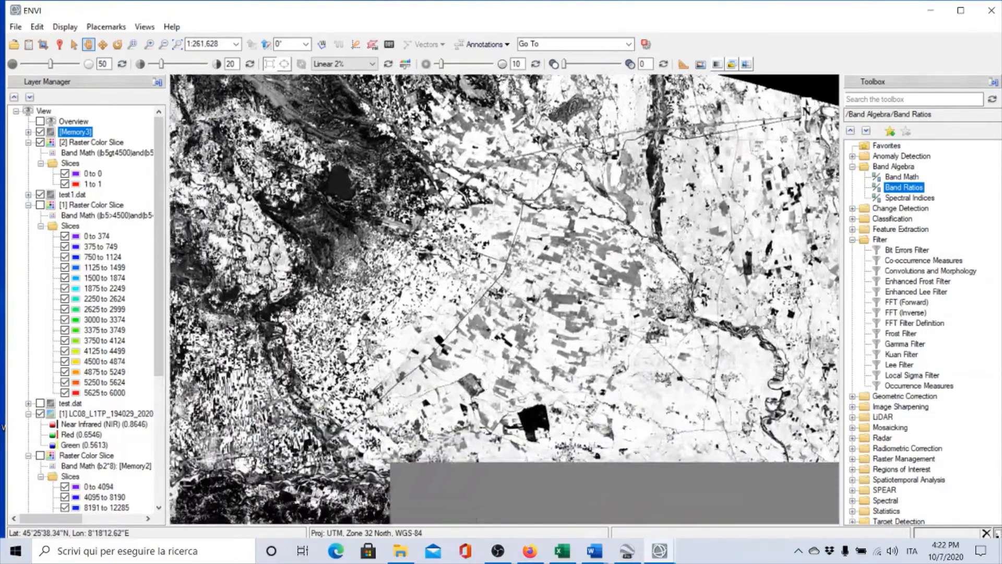
pyautogui.scroll(-1, 478, 251)
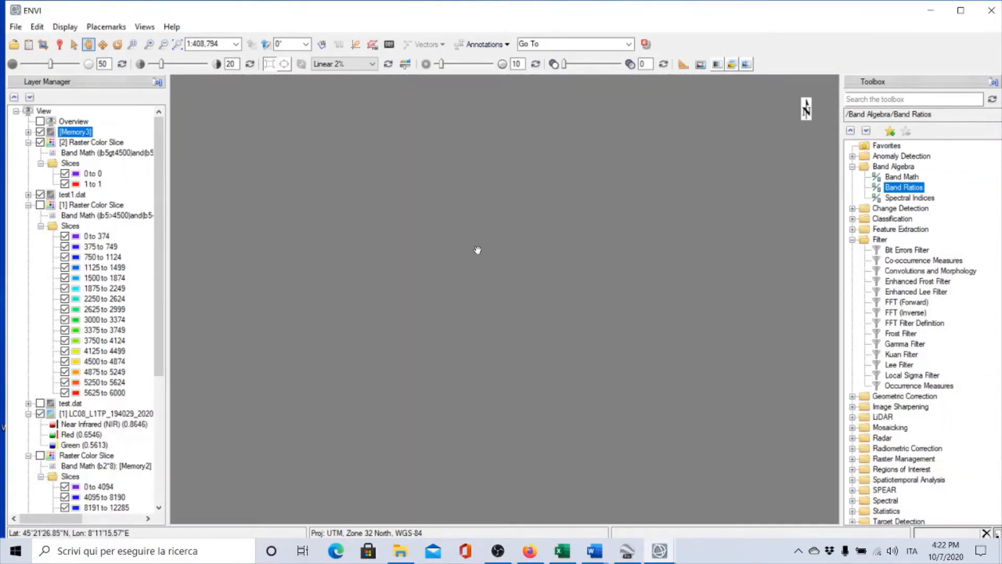
pyautogui.scroll(1, 475, 245)
pyautogui.scroll(-1, 287, 197)
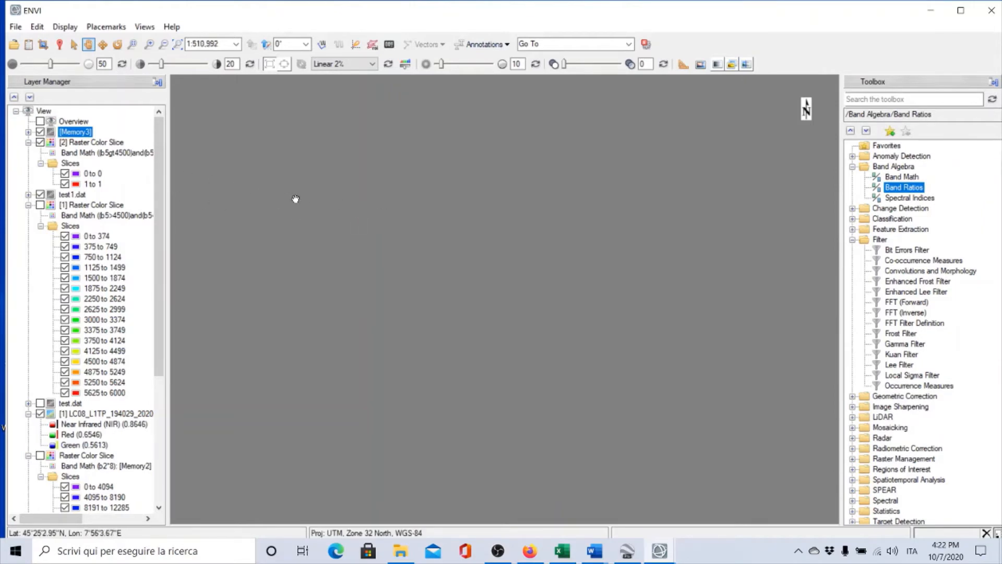
pyautogui.scroll(-4, 295, 199)
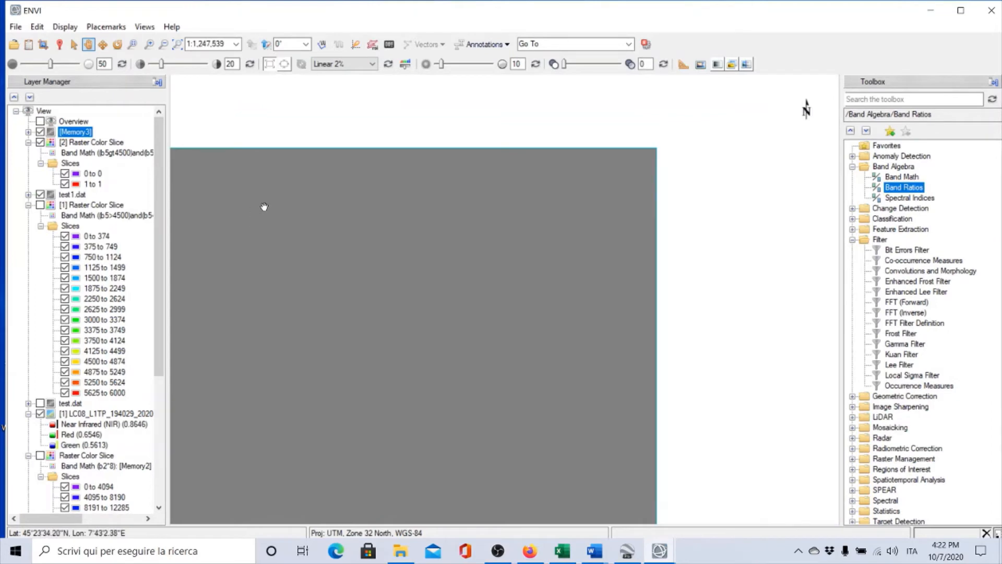
pyautogui.moveTo(265, 207); pyautogui.dragTo(429, 139)
pyautogui.scroll(-1, 436, 156)
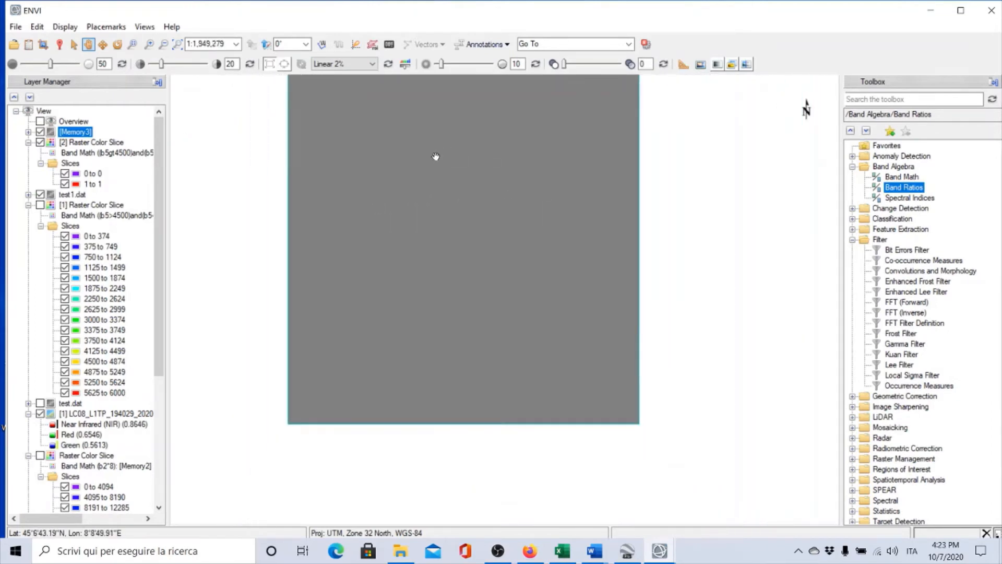
pyautogui.scroll(2, 456, 265)
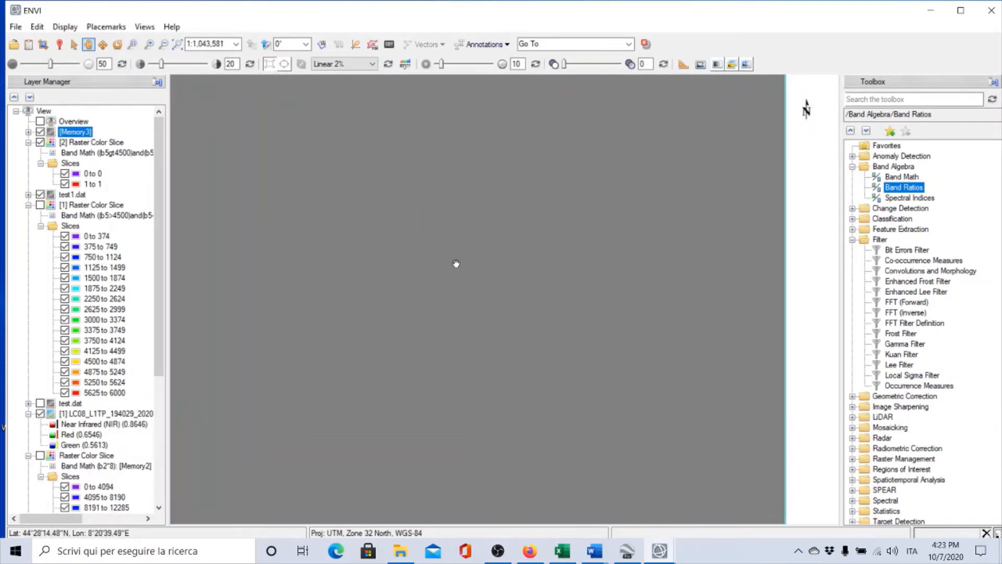
pyautogui.scroll(3, 456, 263)
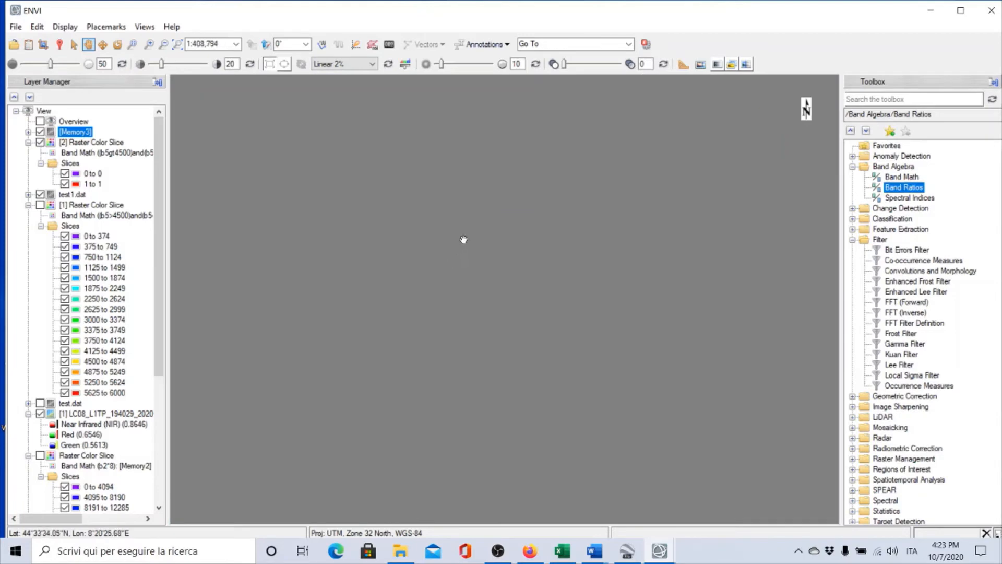
pyautogui.moveTo(469, 131); pyautogui.dragTo(482, 267)
# Remove the in-memory band ratio layer [Memory3] from the view.
pyautogui.rightClick(72, 135)
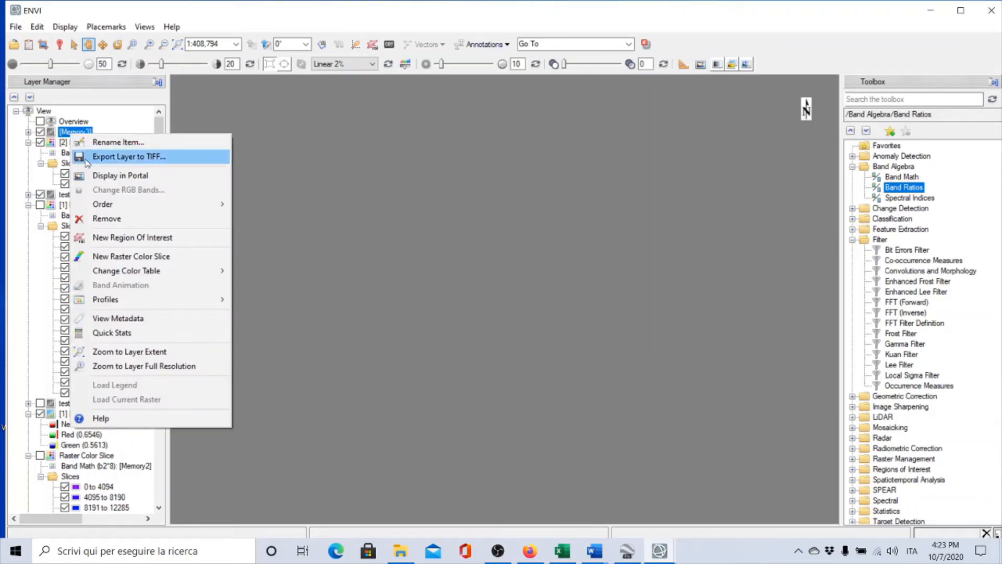
pyautogui.click(112, 223)
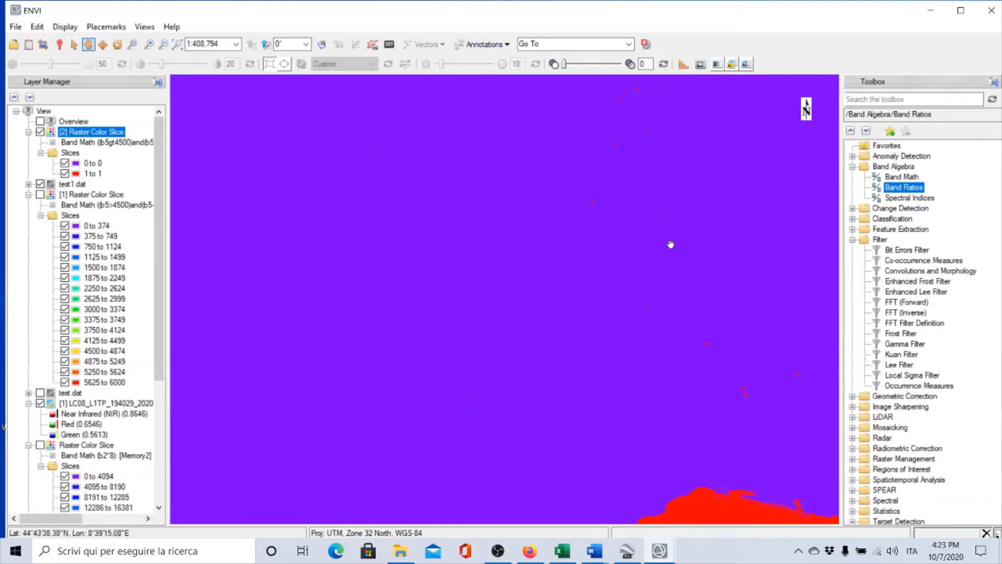
# Set up a new Band Ratios pair with Landsat Red (0.6546) over Green (0.5613) and accept the input bands.
pyautogui.doubleClick(904, 188)
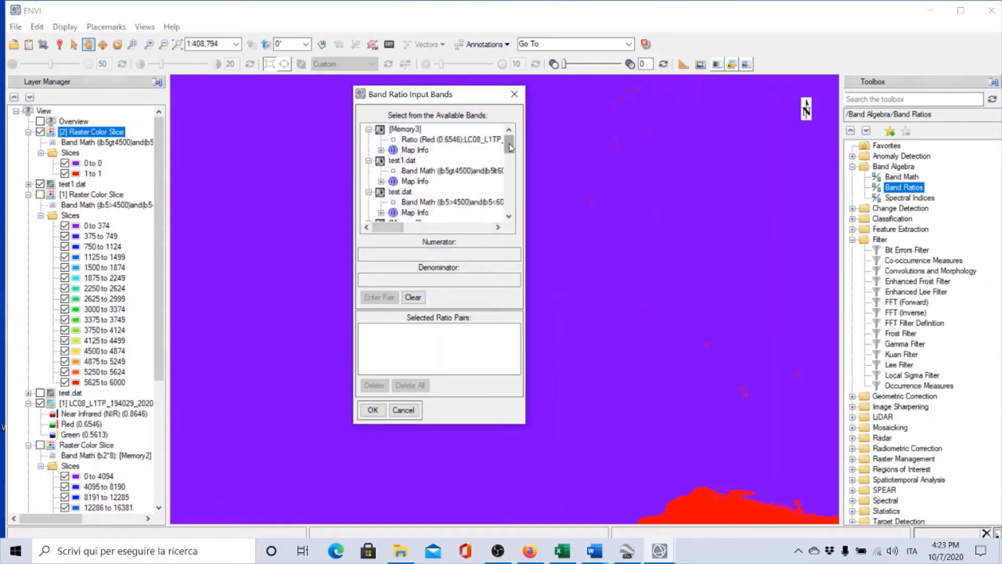
pyautogui.moveTo(510, 147); pyautogui.dragTo(510, 174)
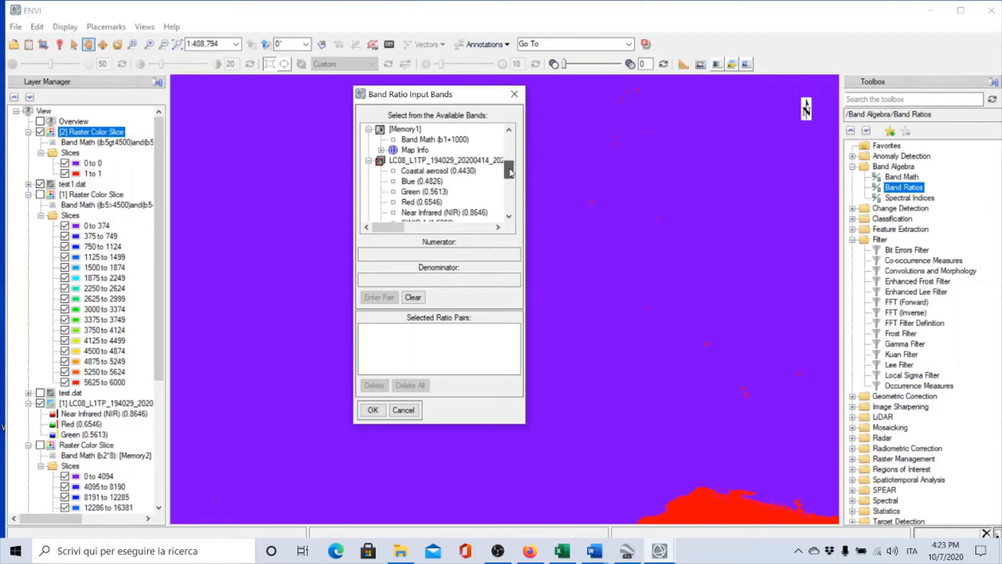
pyautogui.click(421, 203)
pyautogui.click(422, 193)
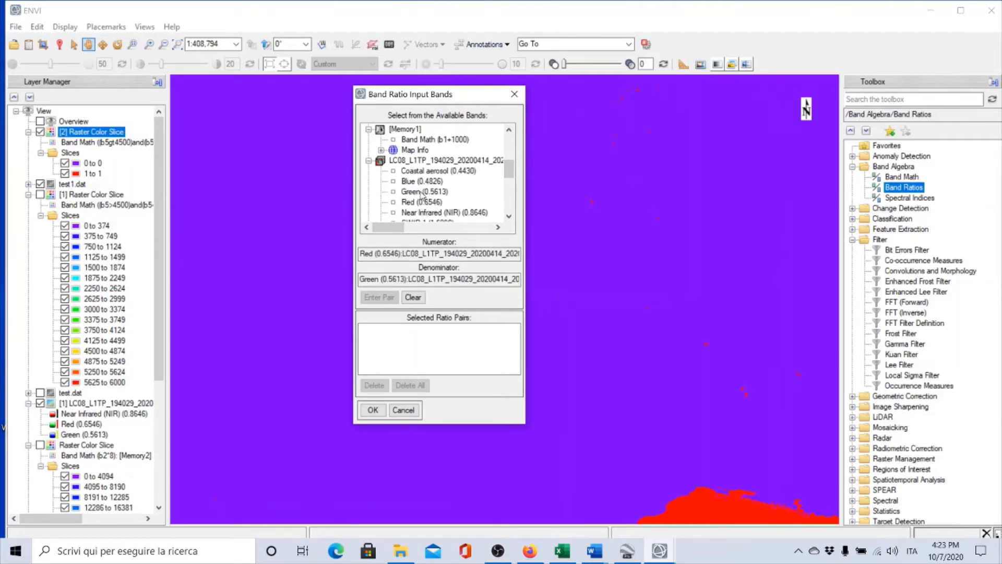
pyautogui.click(379, 297)
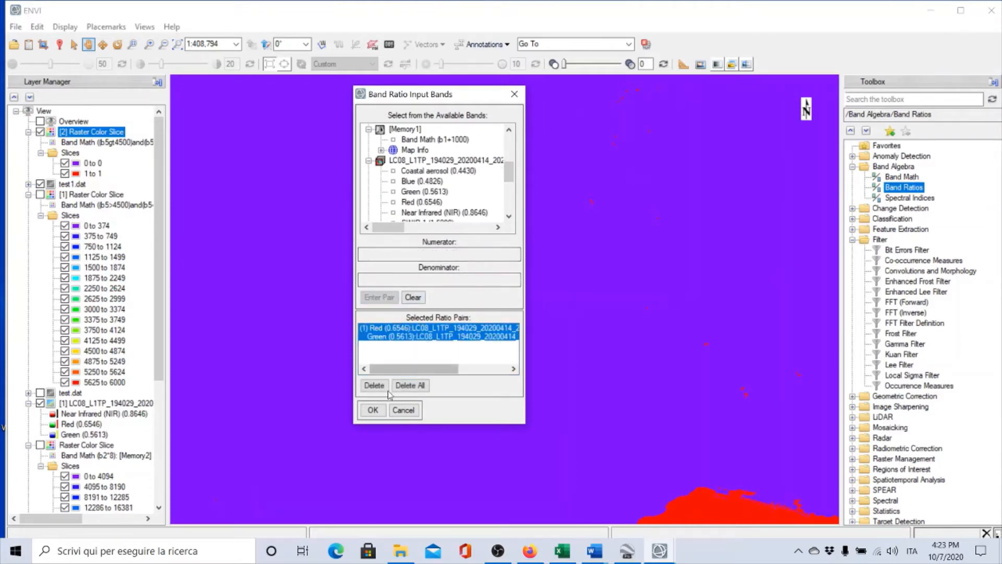
pyautogui.click(372, 411)
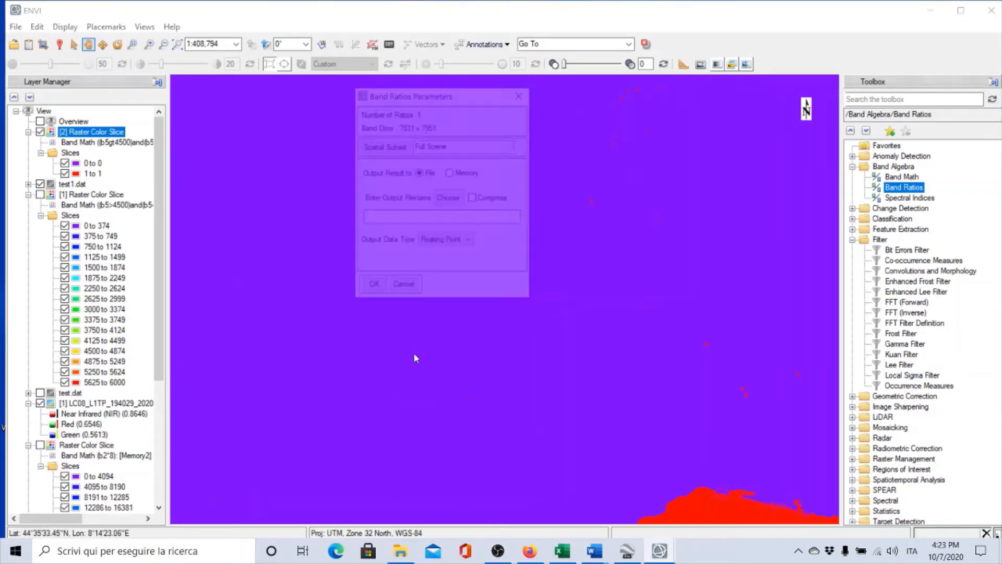
# Output the full-scene floating-point band ratio to the file test2.dat in the Download folder and run it.
pyautogui.click(449, 199)
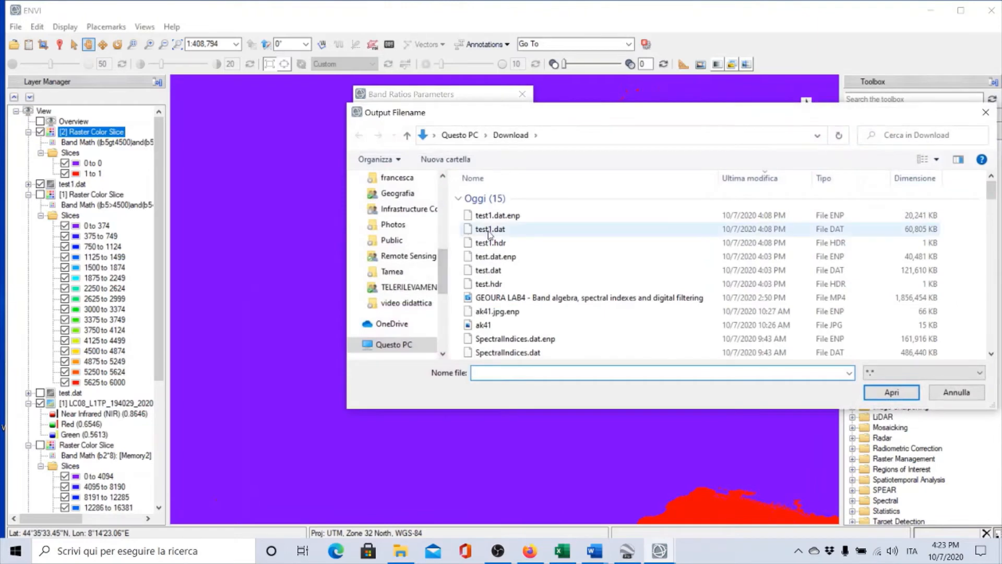
pyautogui.click(490, 230)
pyautogui.click(489, 372)
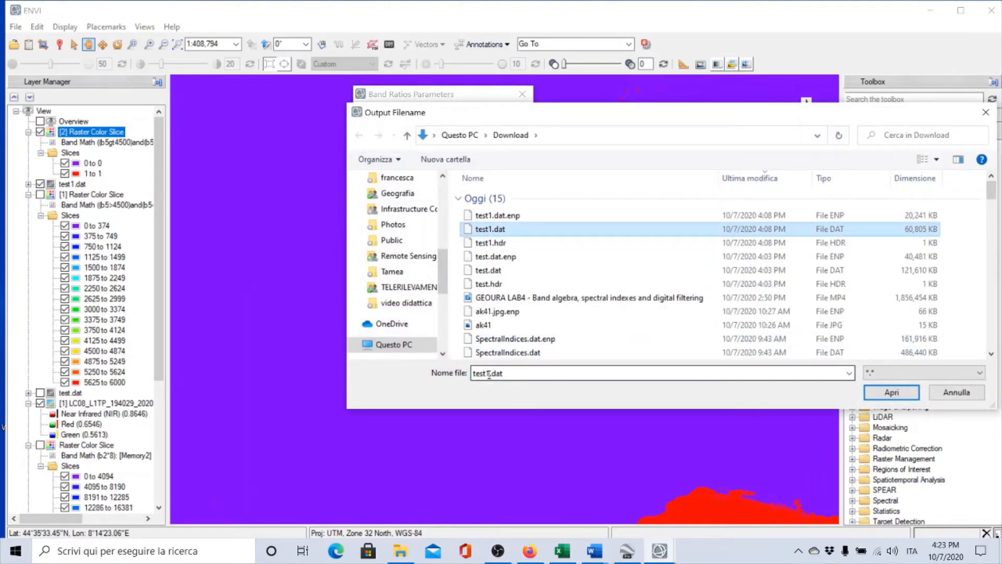
pyautogui.doubleClick(487, 372)
pyautogui.click(492, 373)
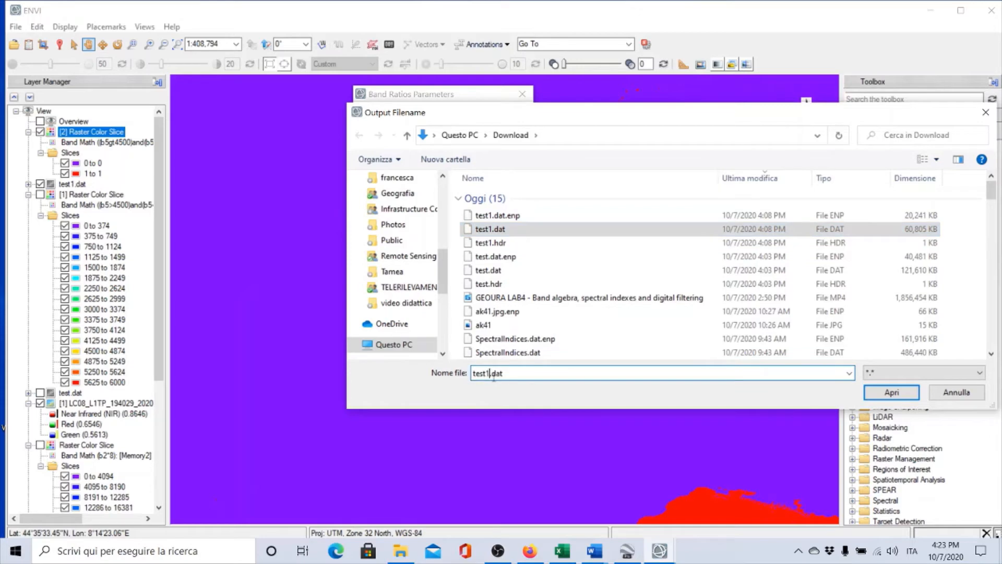
pyautogui.press('BackSpace')
pyautogui.write('2')
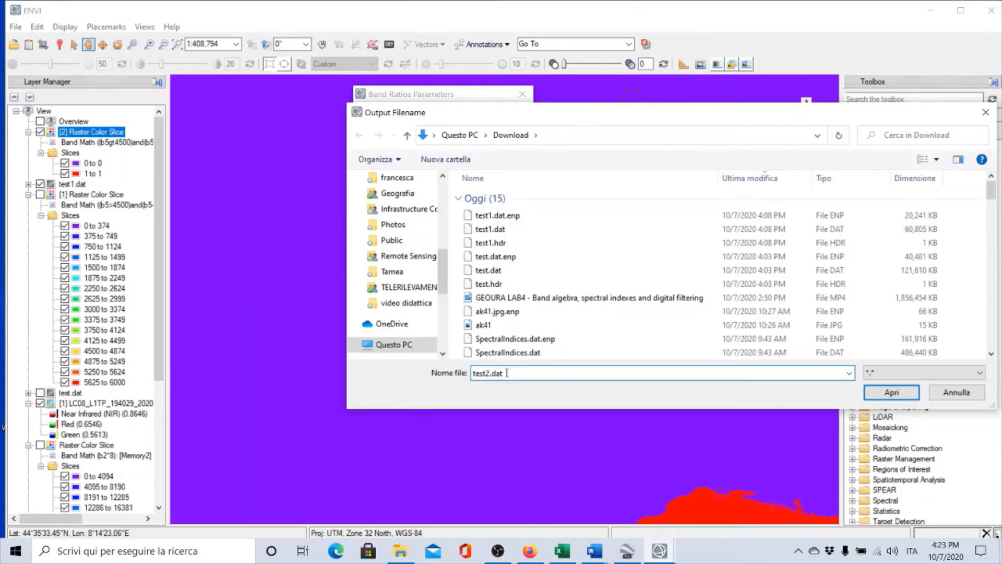
pyautogui.click(895, 394)
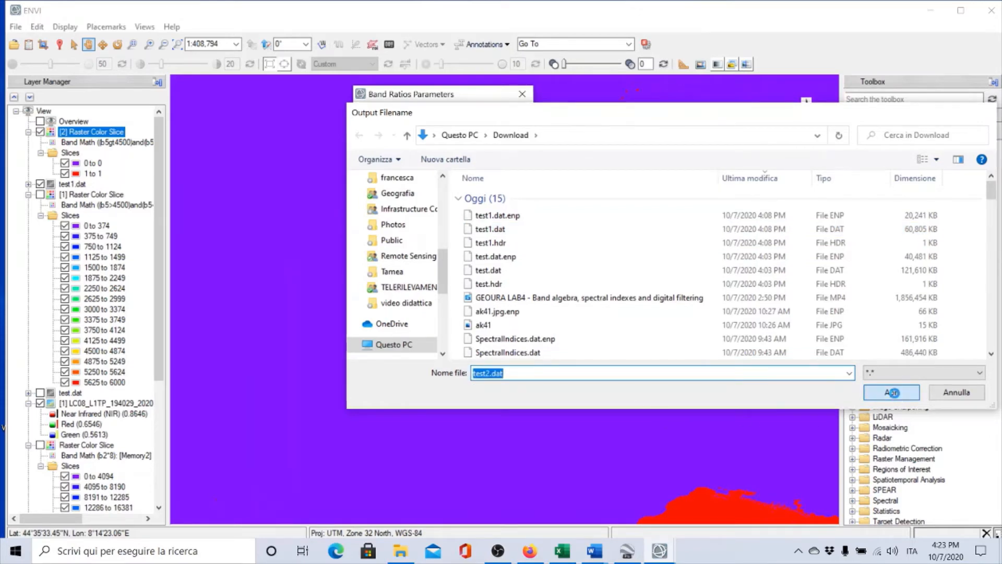
pyautogui.click(374, 288)
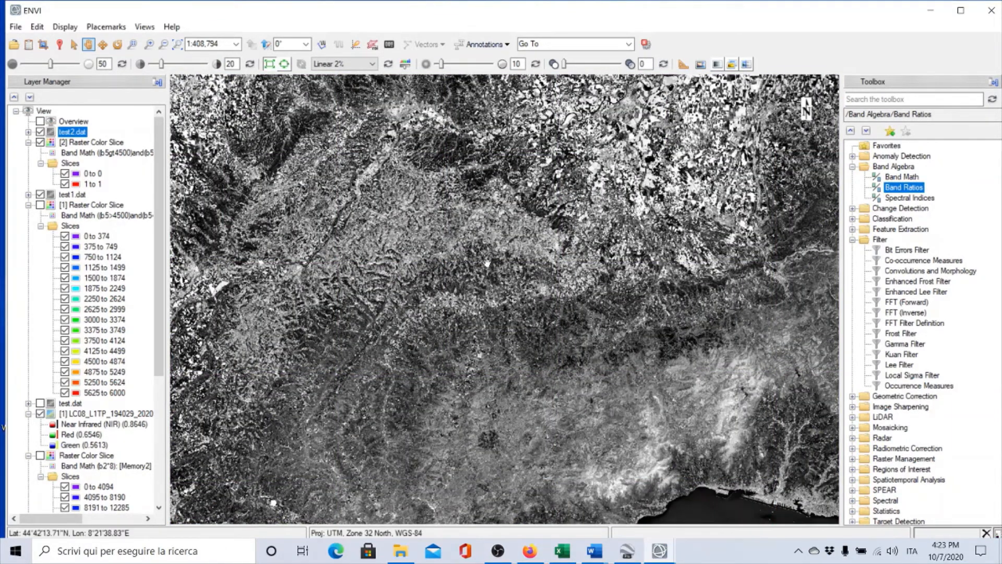
# Examine the test2.dat ratio image over the full scene, compute its quick statistics, and close the statistics view after reviewing them.
pyautogui.scroll(1, 485, 263)
pyautogui.scroll(-3, 485, 262)
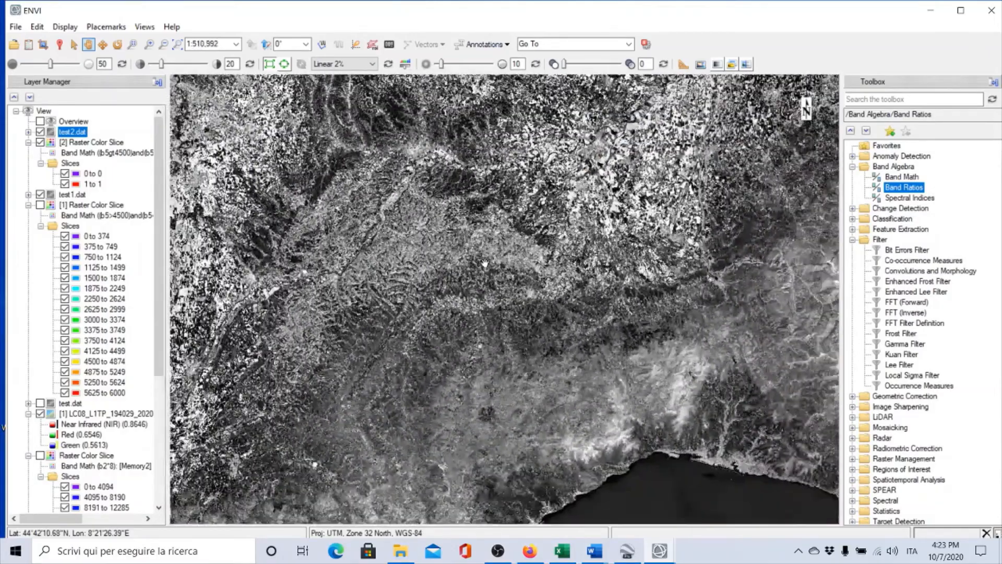
pyautogui.scroll(-1, 485, 260)
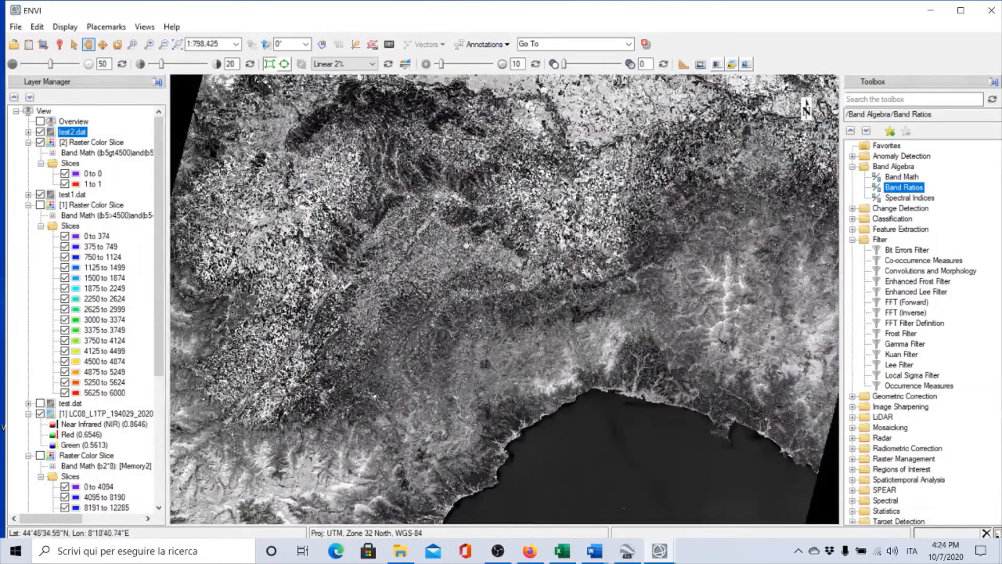
pyautogui.scroll(-2, 478, 233)
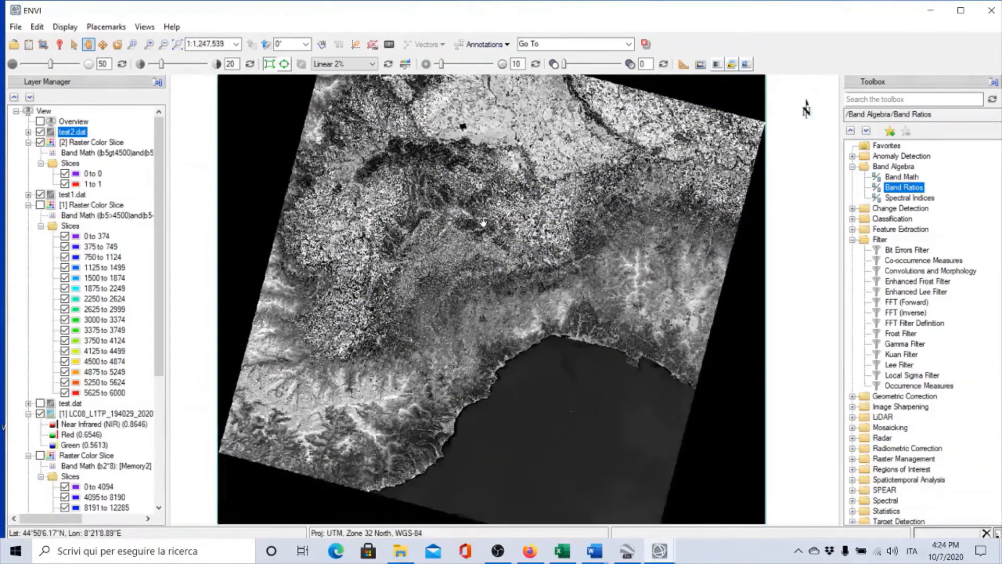
pyautogui.scroll(-1, 484, 217)
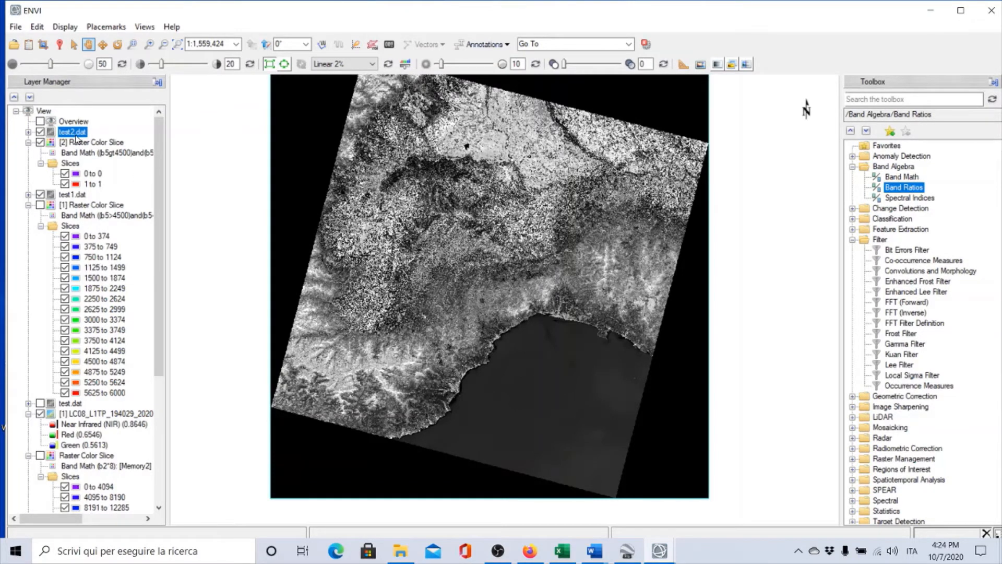
pyautogui.rightClick(72, 135)
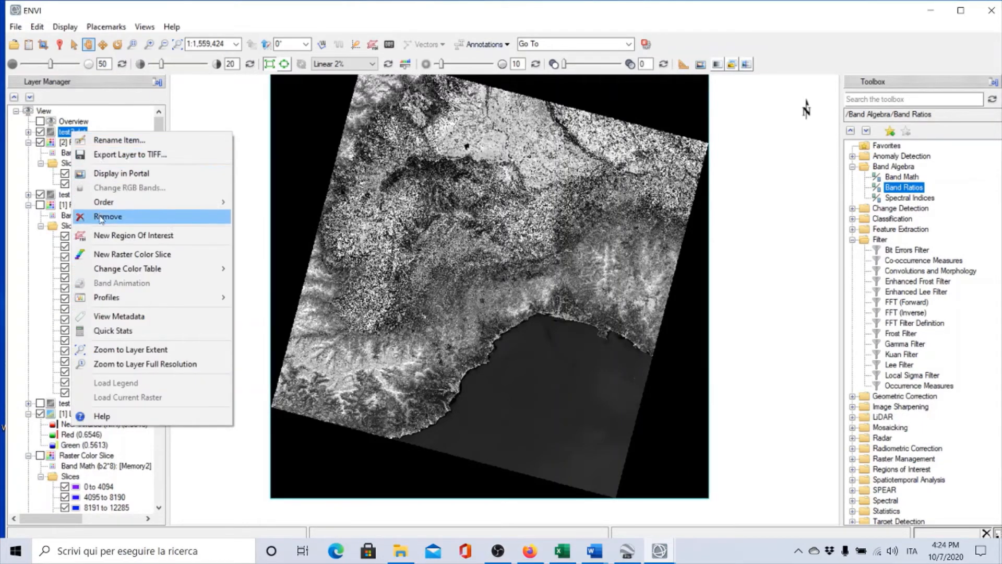
pyautogui.click(119, 332)
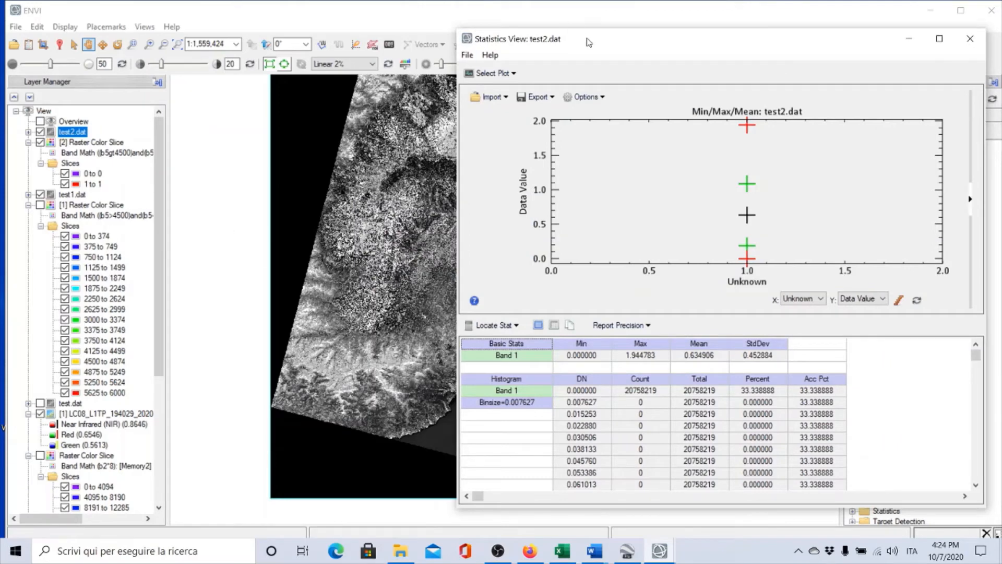
pyautogui.moveTo(587, 39); pyautogui.dragTo(520, 23)
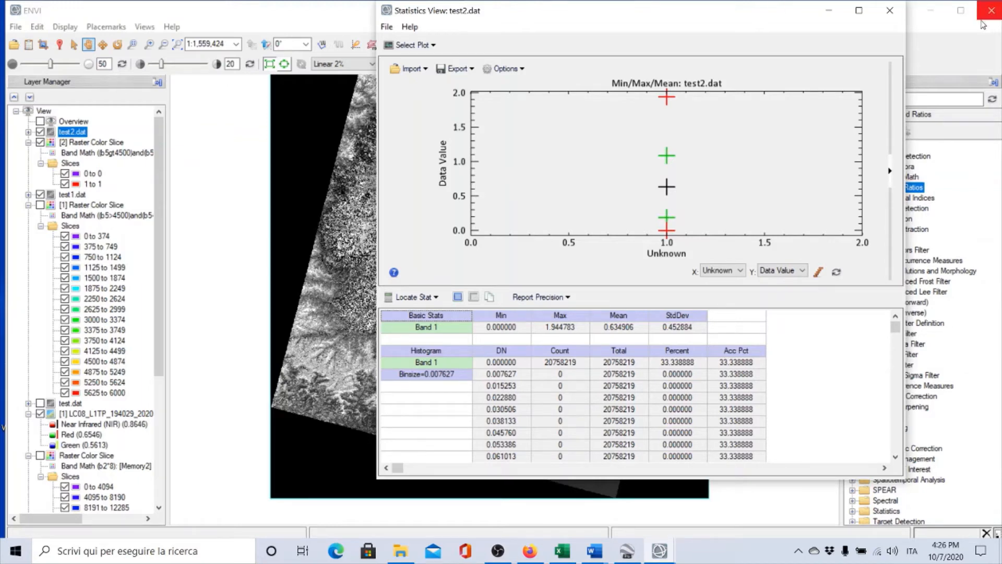
pyautogui.click(890, 10)
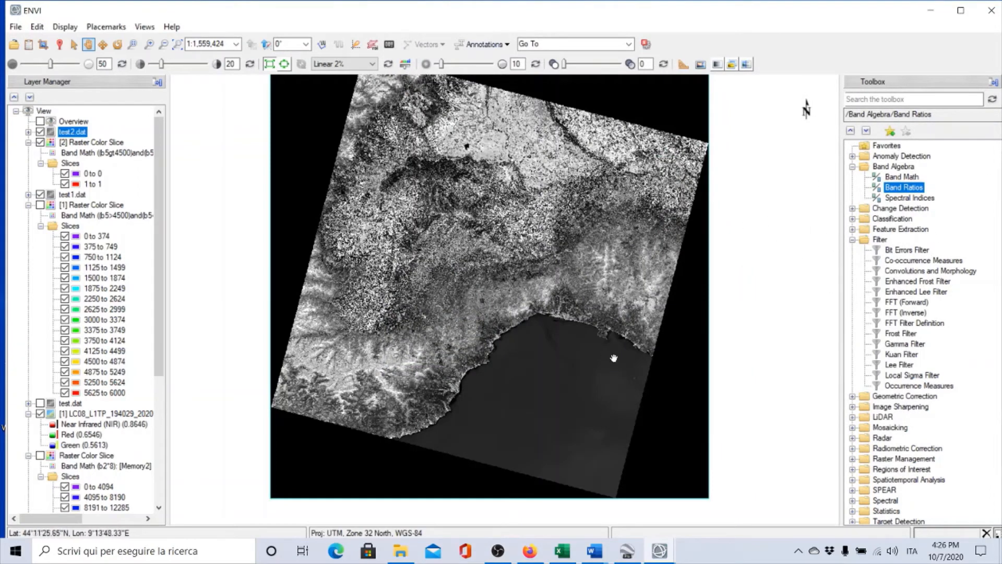
# Create a raster color slice from the test2.dat ratio band and move the slice editor clear of the map.
pyautogui.rightClick(75, 133)
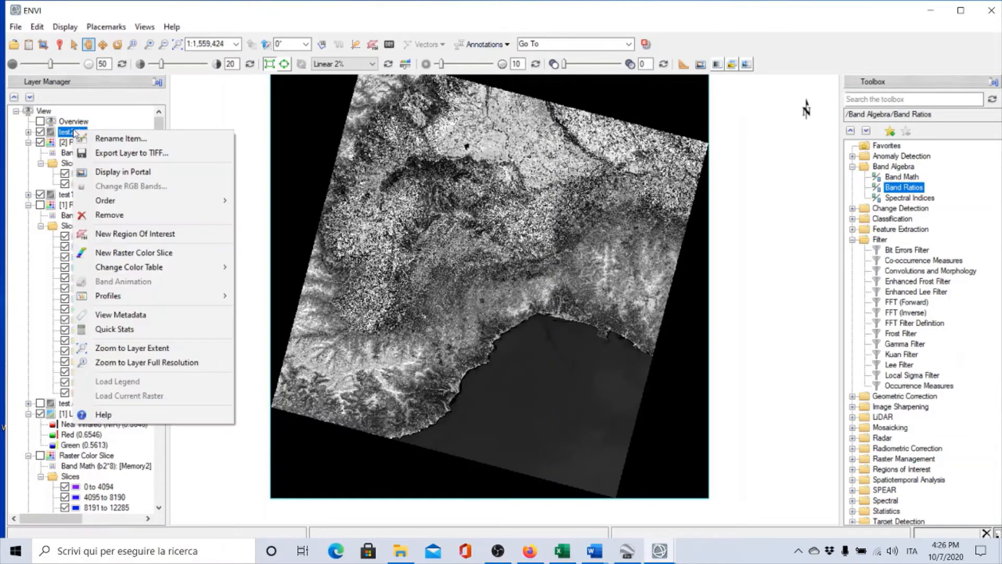
pyautogui.click(121, 254)
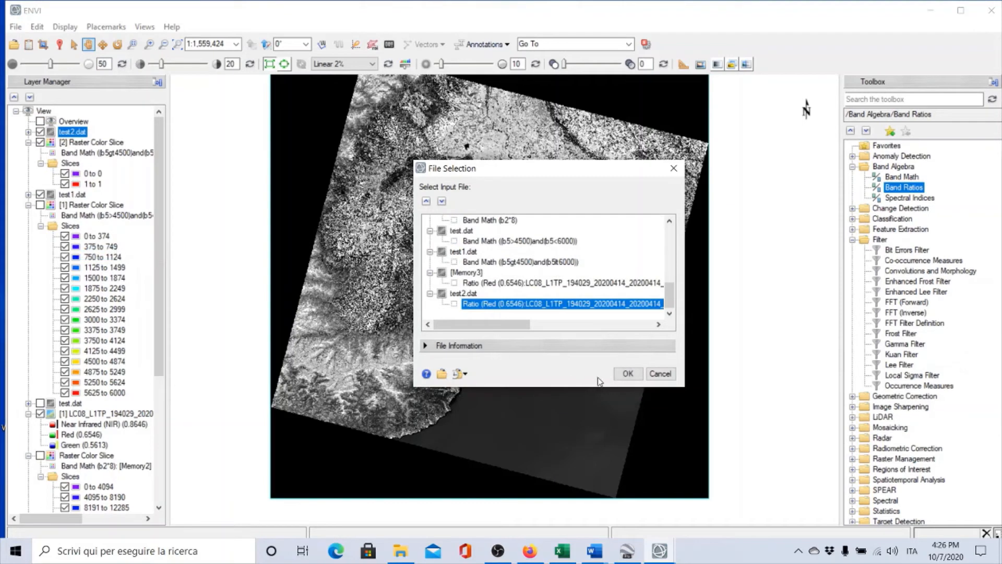
pyautogui.click(627, 374)
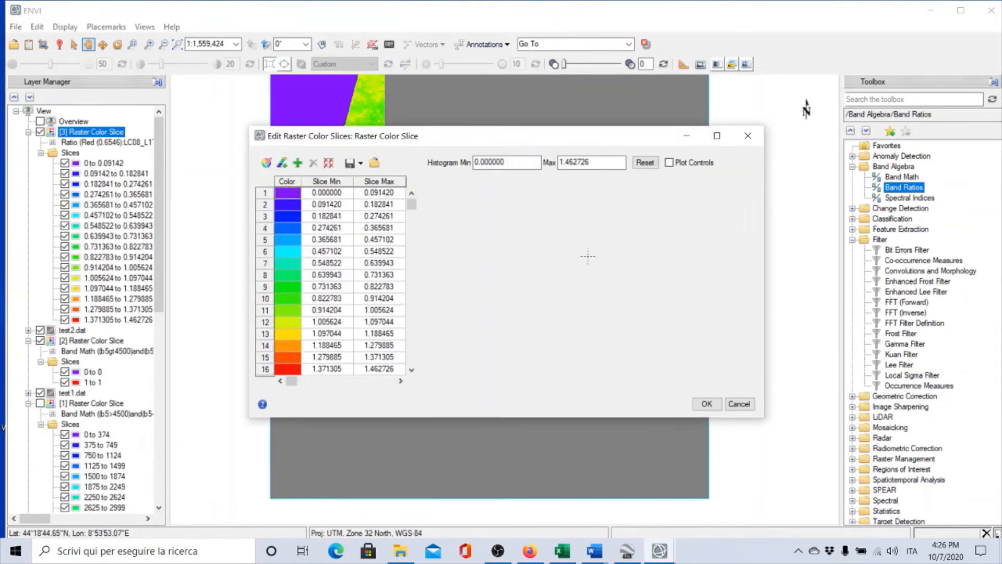
pyautogui.moveTo(527, 138); pyautogui.dragTo(793, 179)
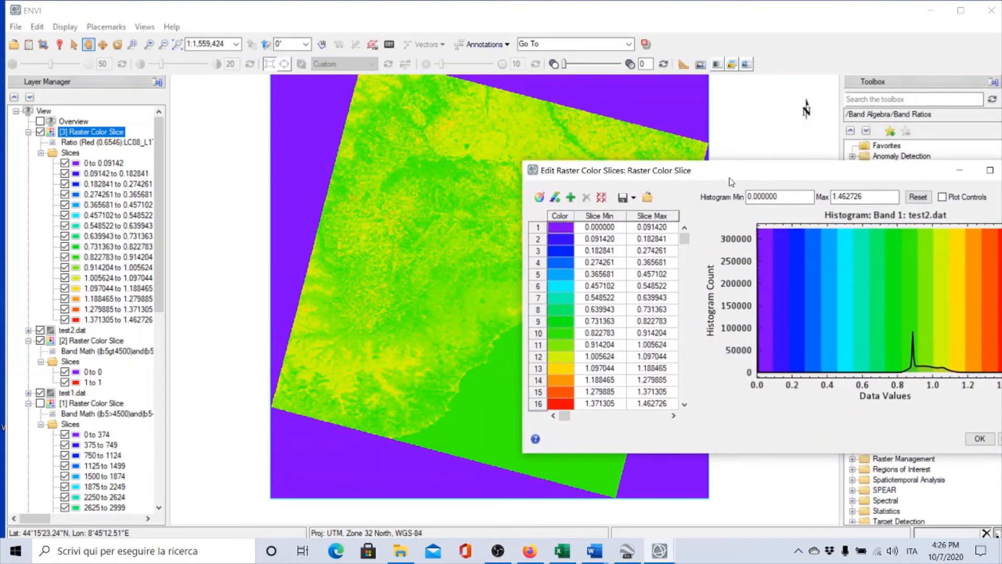
# Inspect the band-ratio histogram, highlighting the slice at its main peak and opening the minimum value of slice 12.
pyautogui.moveTo(729, 177); pyautogui.dragTo(777, 138)
pyautogui.moveTo(706, 137); pyautogui.dragTo(437, 154)
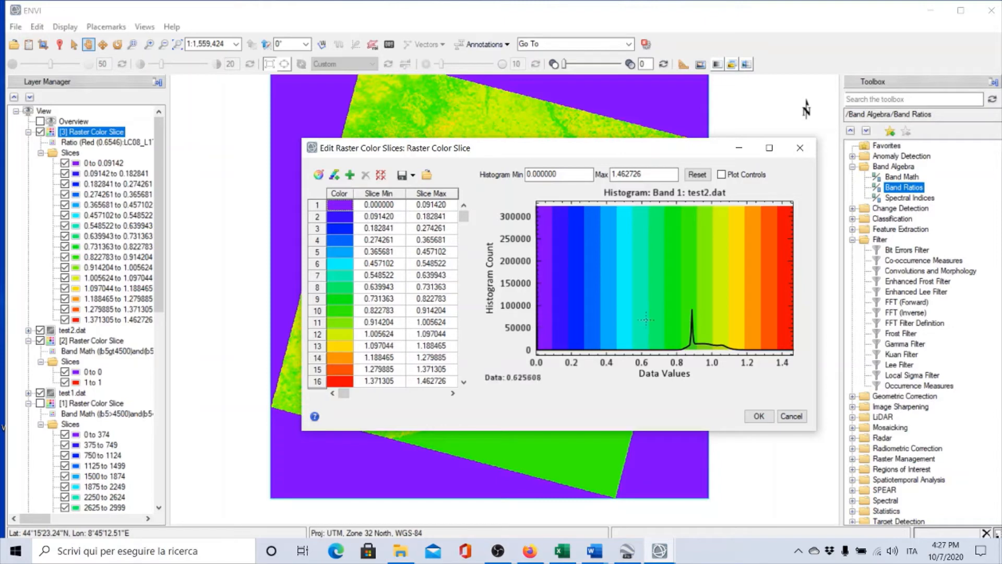
pyautogui.click(691, 314)
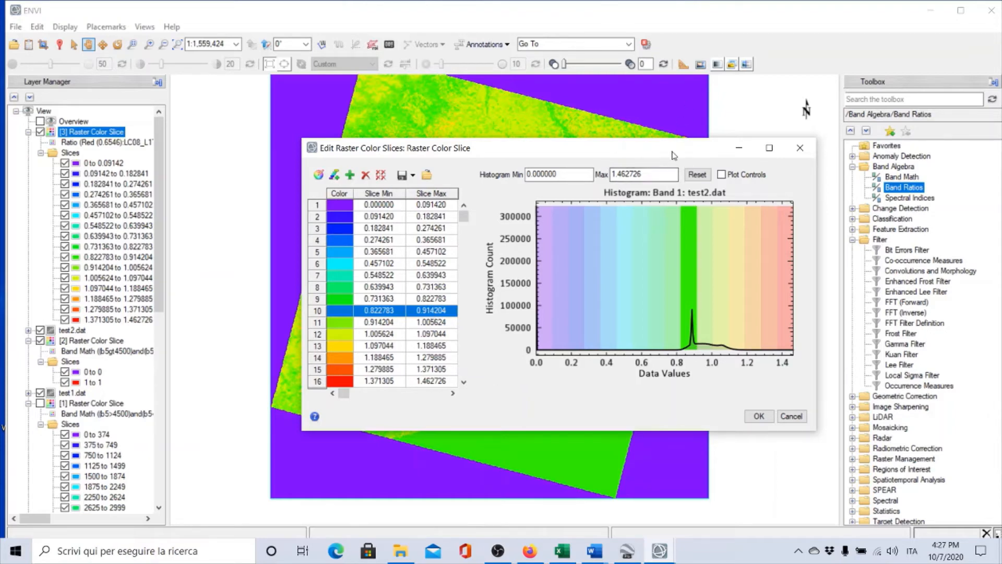
pyautogui.doubleClick(366, 334)
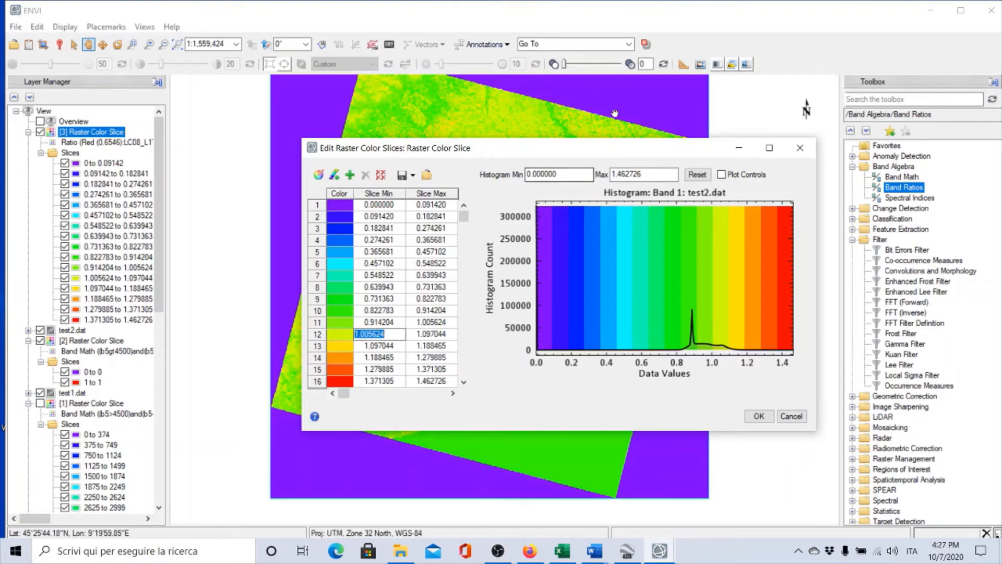
# Examine the color-sliced ratio image closely, looking over the orange high-ratio fields and the surrounding green and yellow areas.
pyautogui.moveTo(575, 152); pyautogui.dragTo(964, 53)
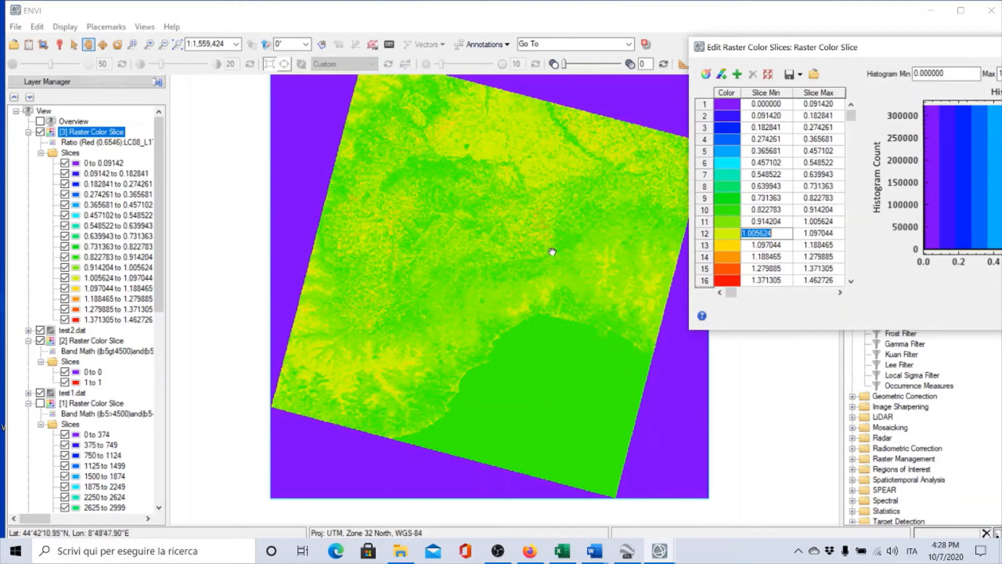
pyautogui.scroll(2, 549, 248)
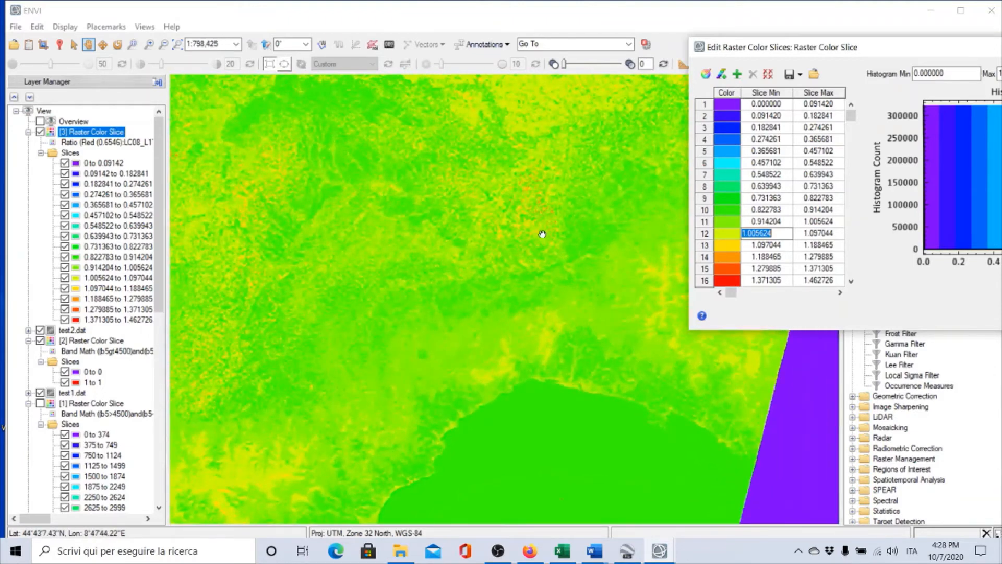
pyautogui.scroll(3, 496, 321)
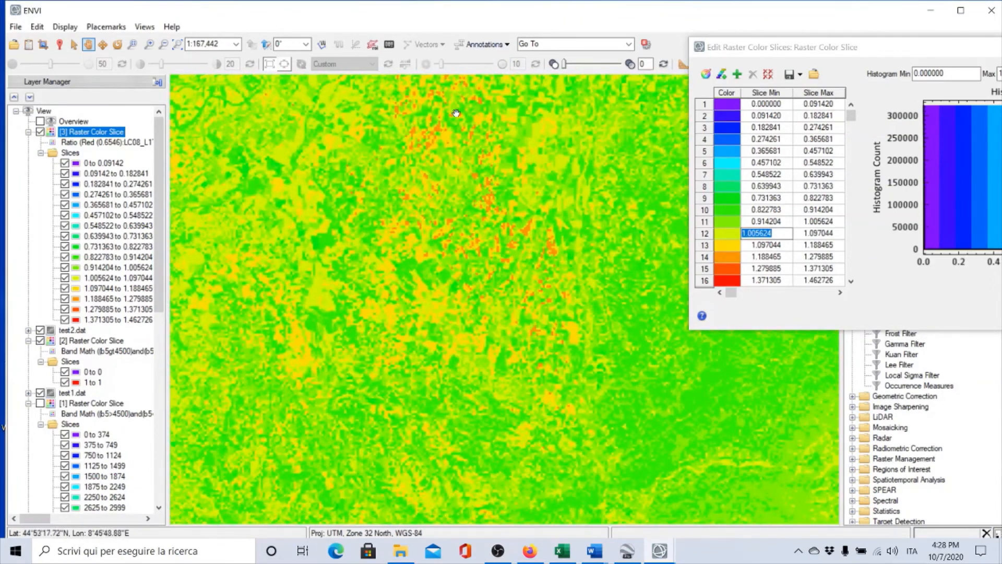
pyautogui.scroll(2, 432, 197)
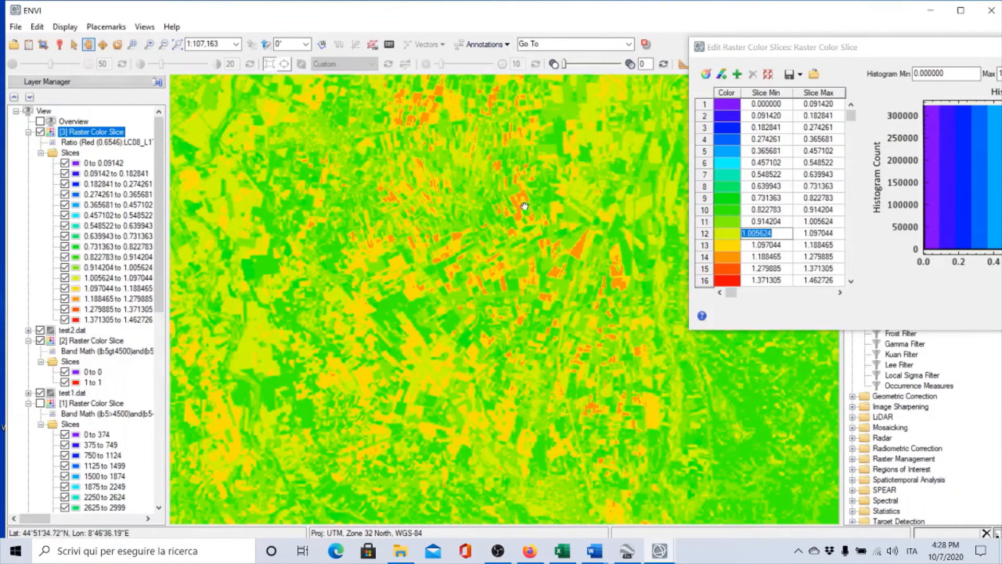
pyautogui.scroll(1, 499, 250)
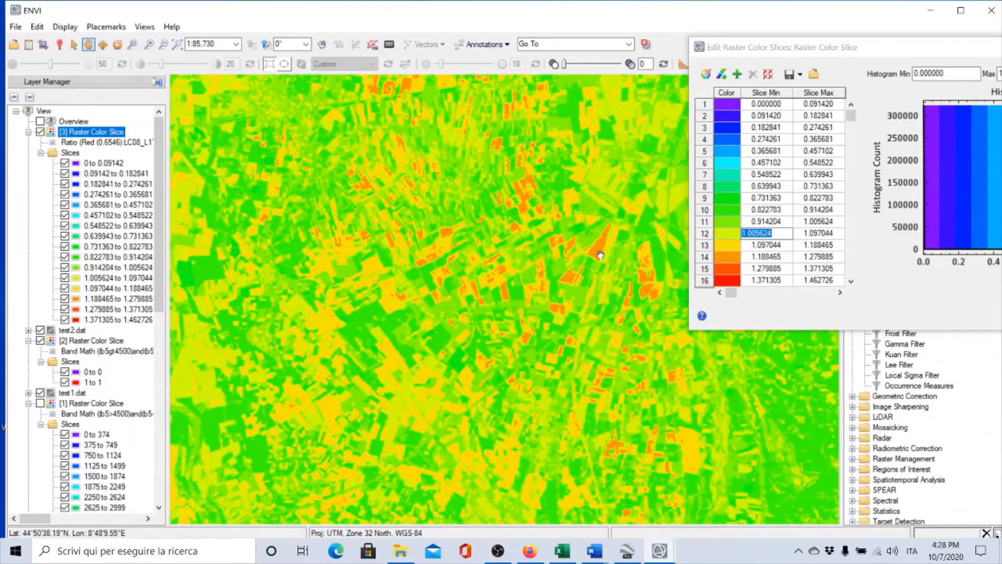
pyautogui.scroll(2, 596, 254)
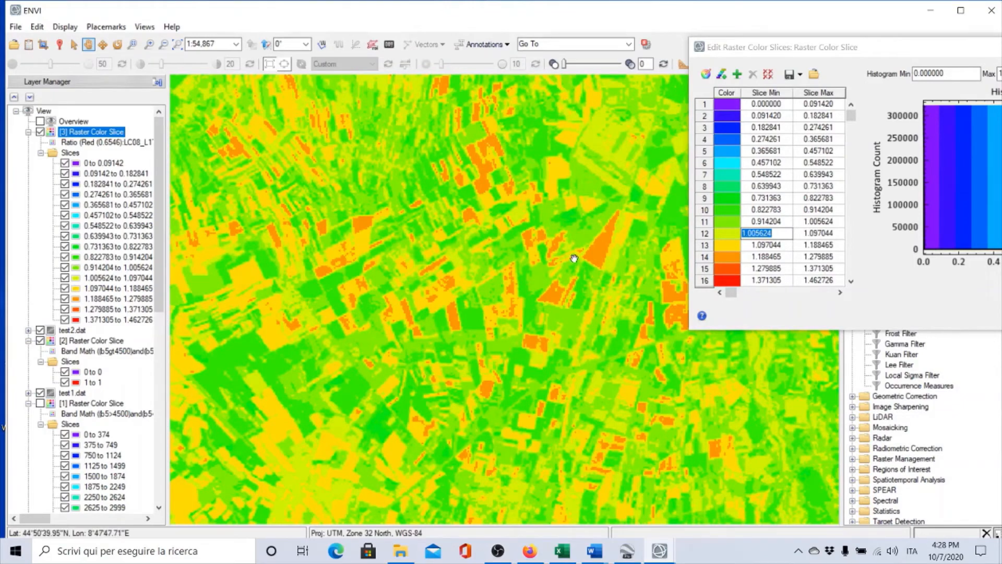
pyautogui.scroll(-5, 550, 260)
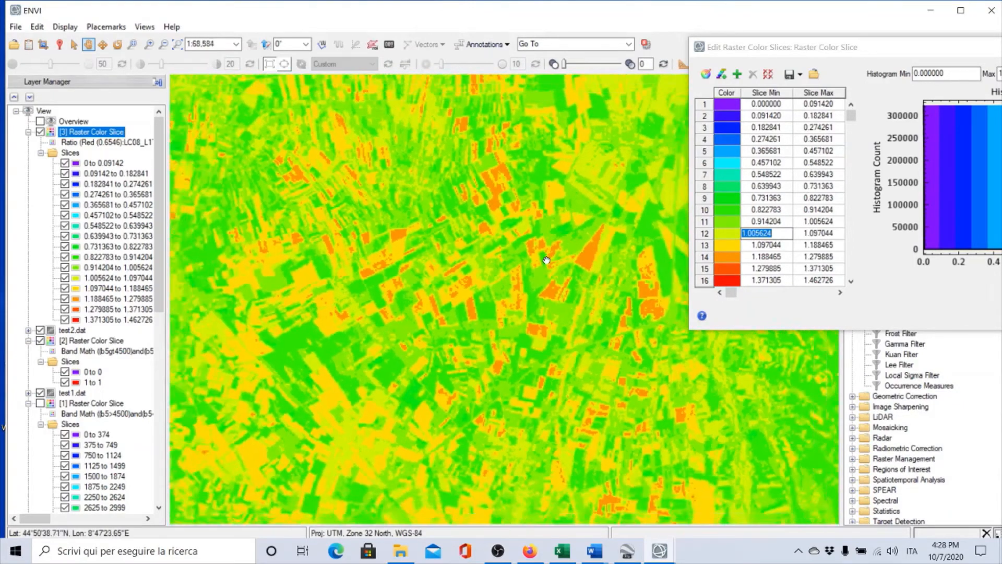
pyautogui.scroll(-10, 561, 291)
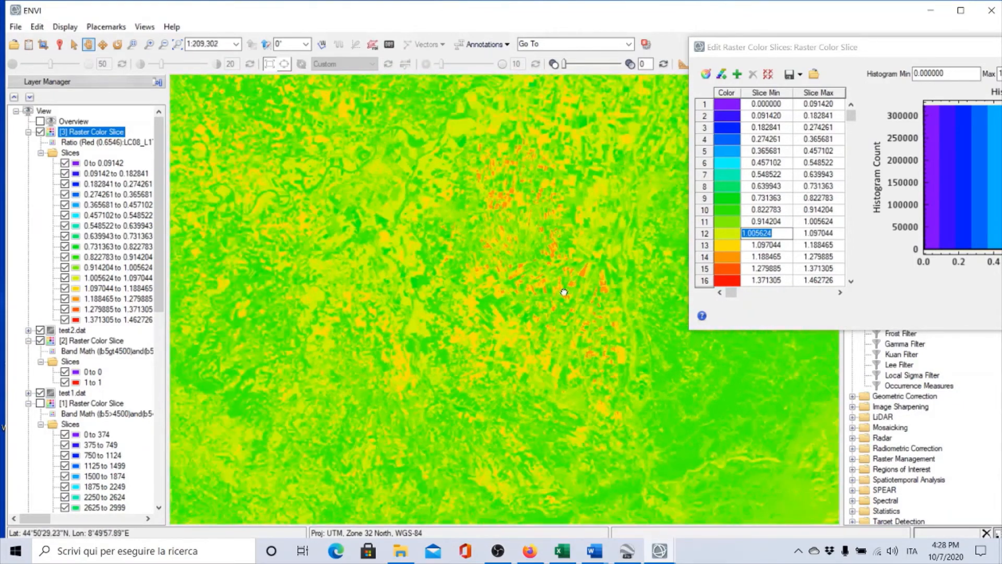
pyautogui.scroll(-1, 409, 217)
pyautogui.moveTo(360, 181); pyautogui.dragTo(397, 282)
pyautogui.scroll(4, 397, 271)
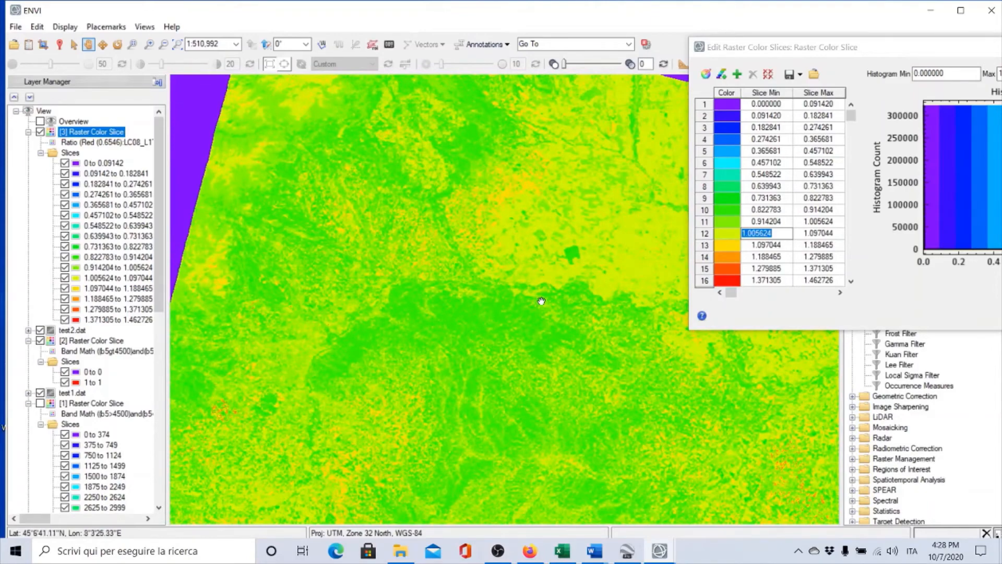
pyautogui.scroll(-1, 498, 328)
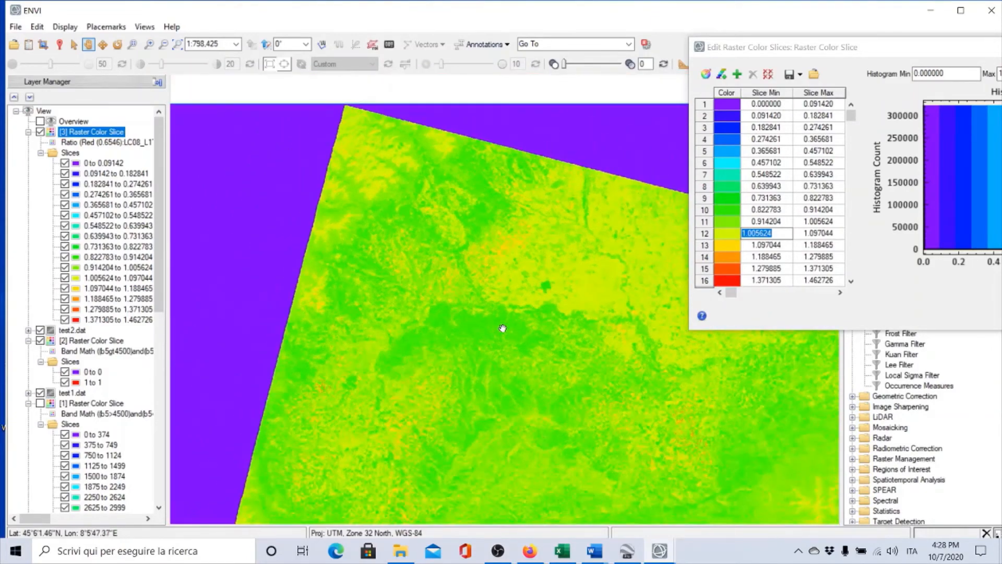
pyautogui.scroll(5, 498, 328)
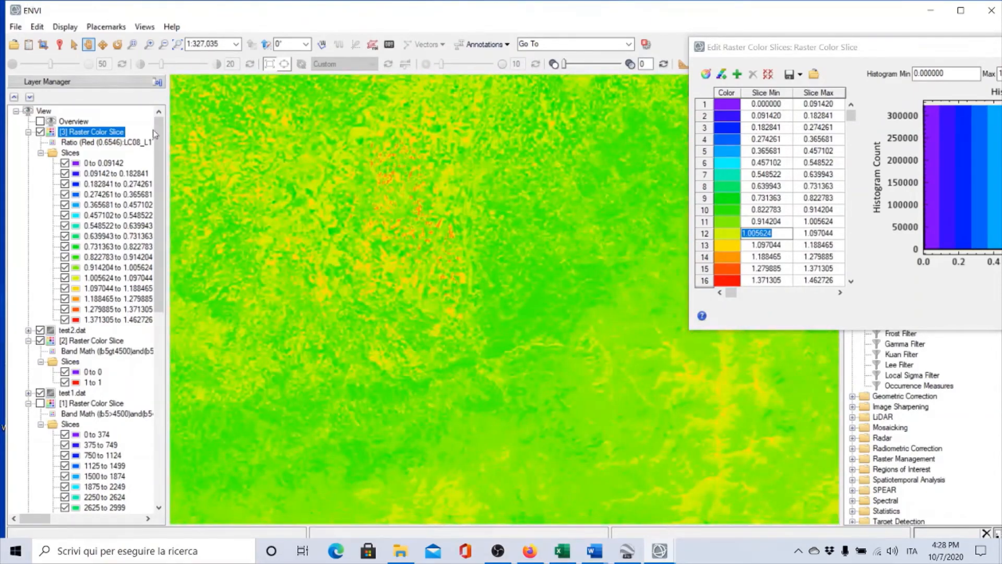
pyautogui.scroll(6, 360, 203)
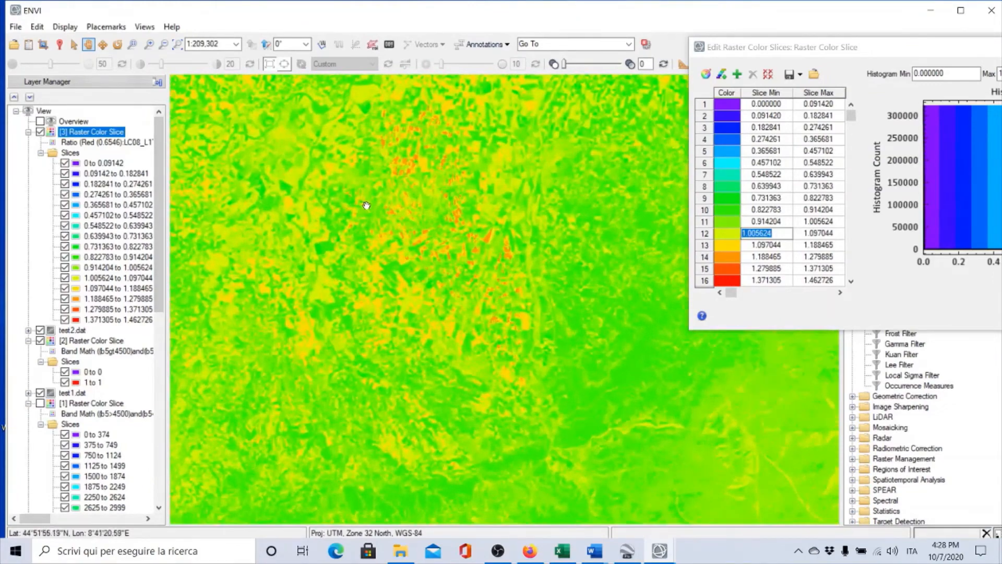
pyautogui.moveTo(447, 152); pyautogui.dragTo(440, 250)
pyautogui.scroll(3, 439, 250)
pyautogui.moveTo(433, 290); pyautogui.dragTo(505, 239)
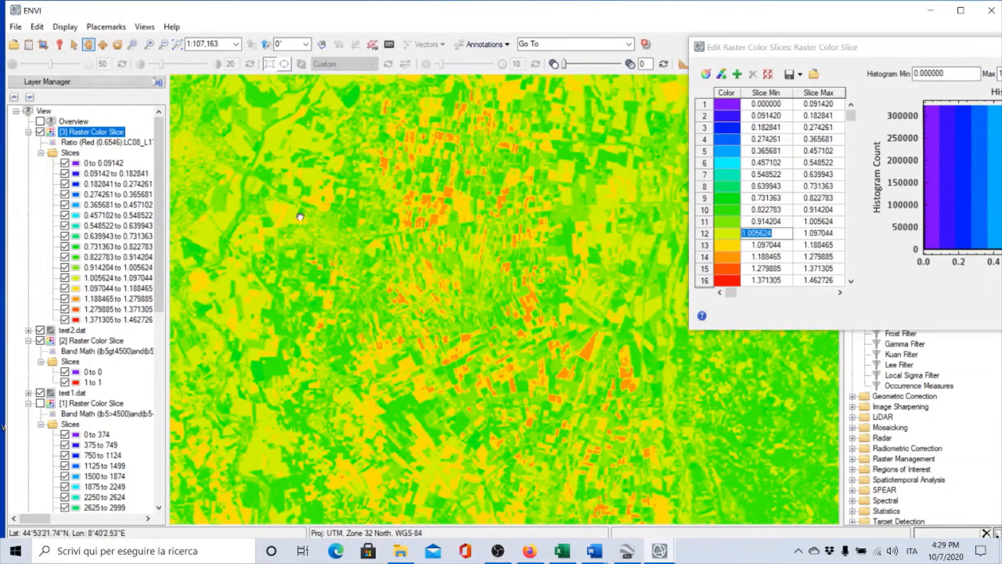
# Move the LC08 Red/Green/Blue composite layer up to just above test.dat and collapse the slices of [1] Raster Color Slice.
pyautogui.moveTo(159, 306); pyautogui.dragTo(146, 504)
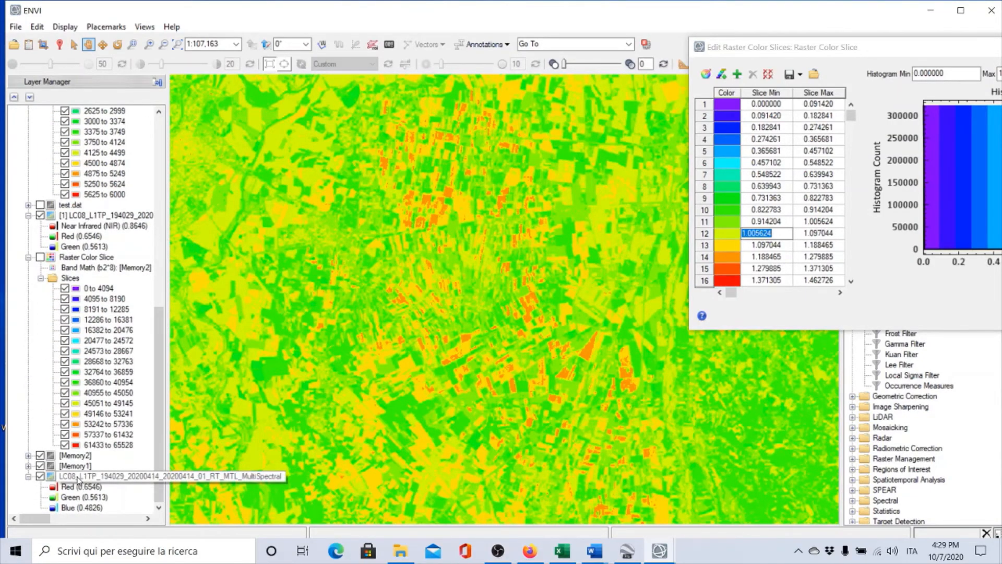
pyautogui.moveTo(77, 479); pyautogui.dragTo(74, 206)
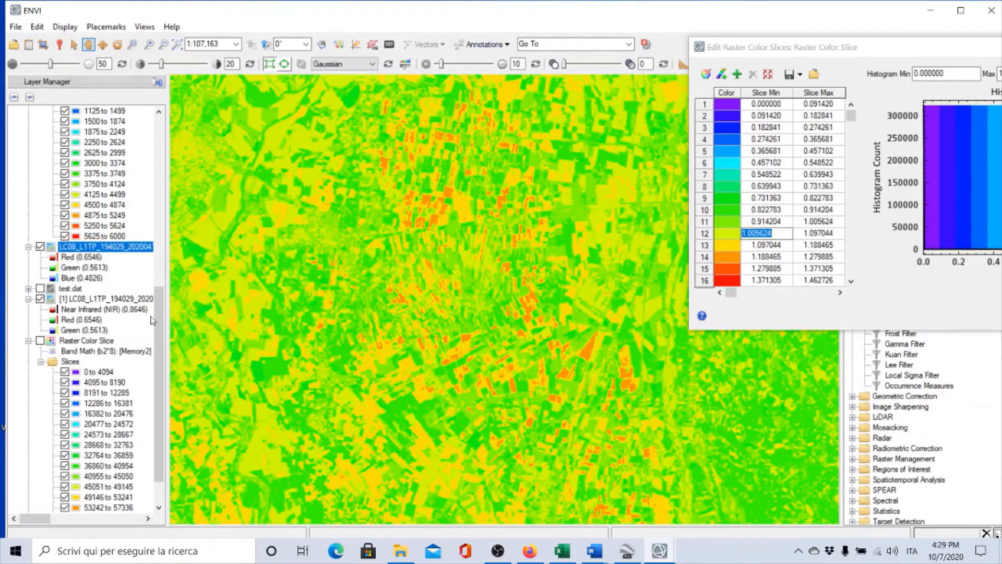
pyautogui.scroll(4, 148, 260)
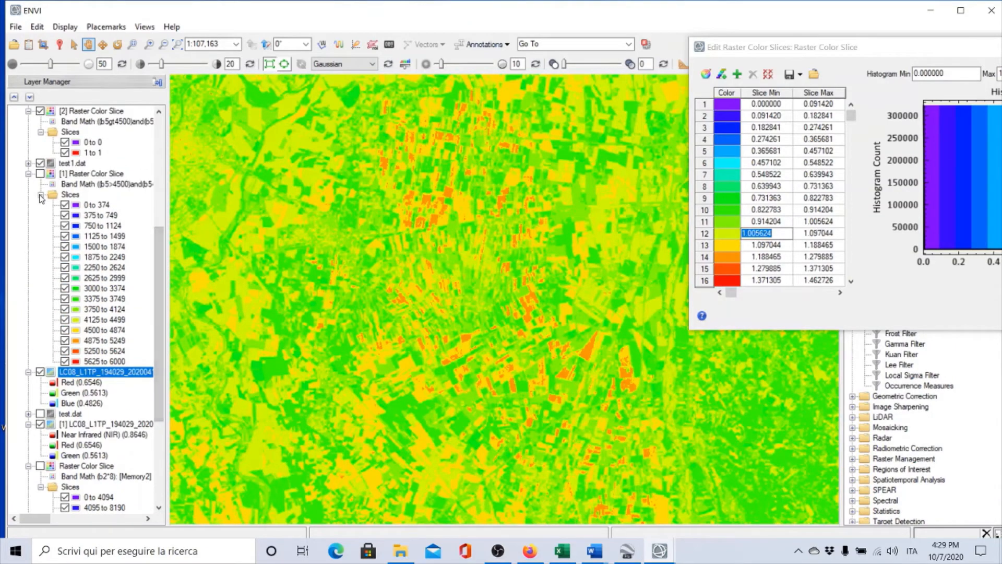
pyautogui.click(41, 194)
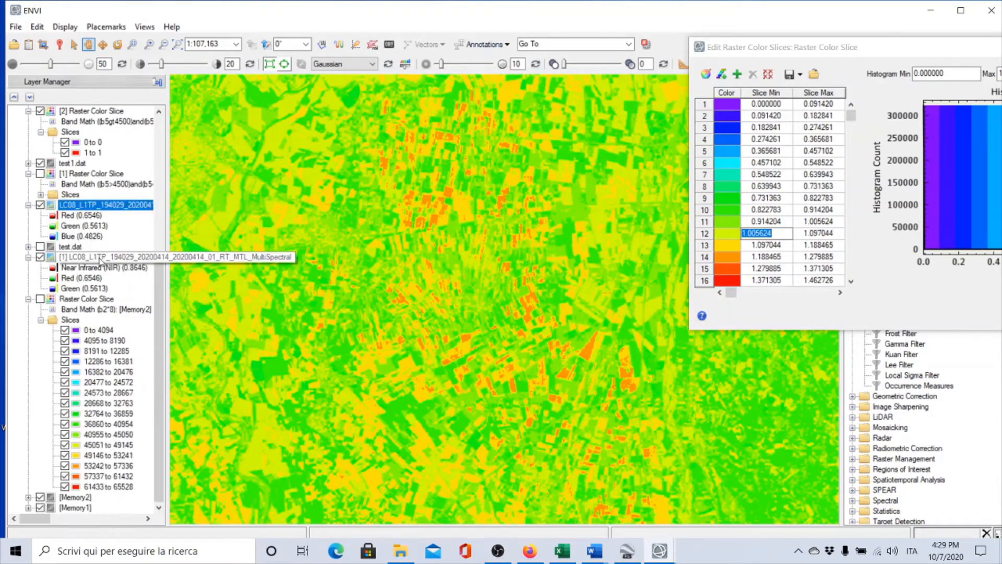
# Collapse the slices of [3] Raster Color Slice and move the near-infrared LC08 composite layer directly beneath it.
pyautogui.moveTo(99, 260); pyautogui.dragTo(32, 166)
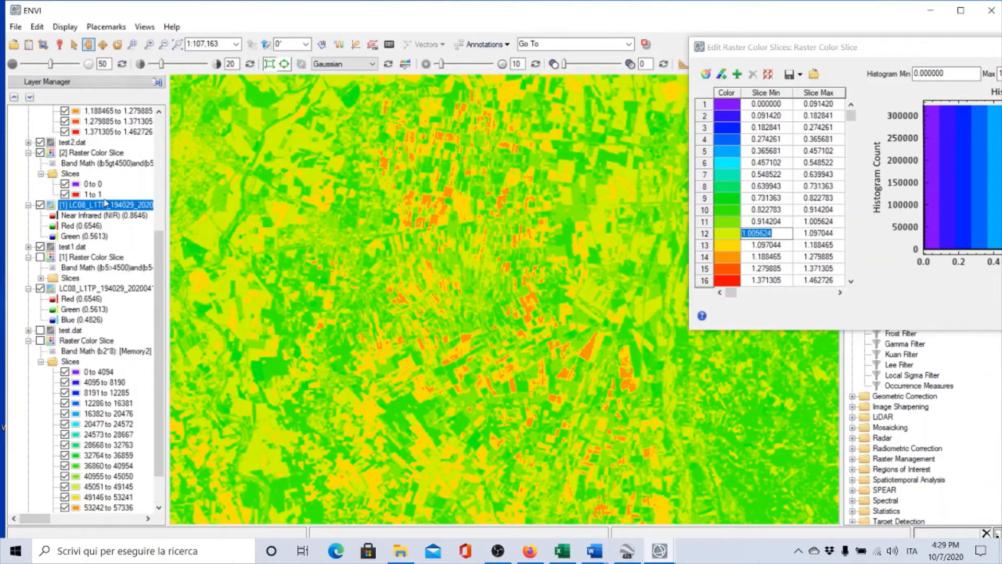
pyautogui.moveTo(158, 254); pyautogui.dragTo(88, 152)
pyautogui.click(40, 153)
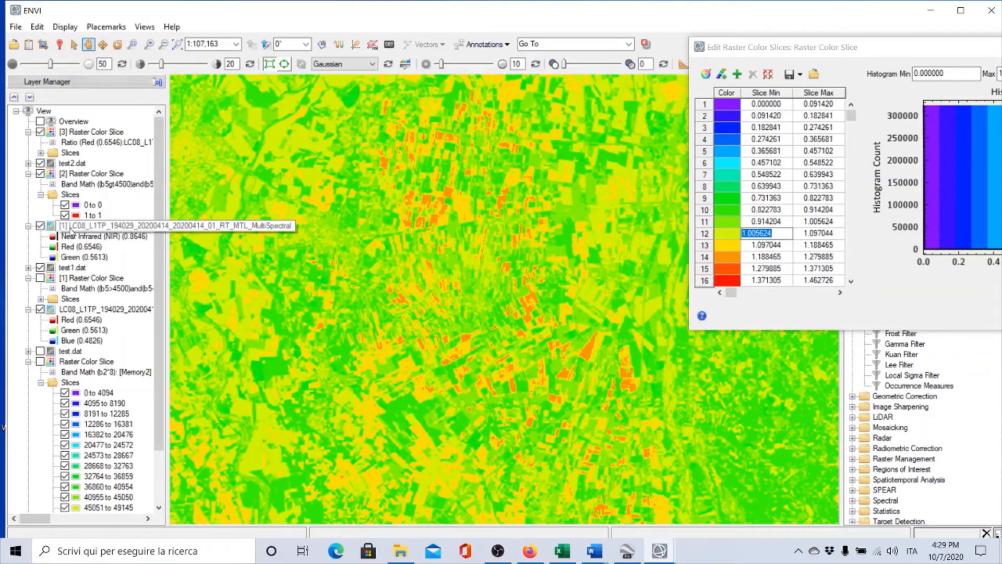
pyautogui.moveTo(71, 232); pyautogui.dragTo(62, 164)
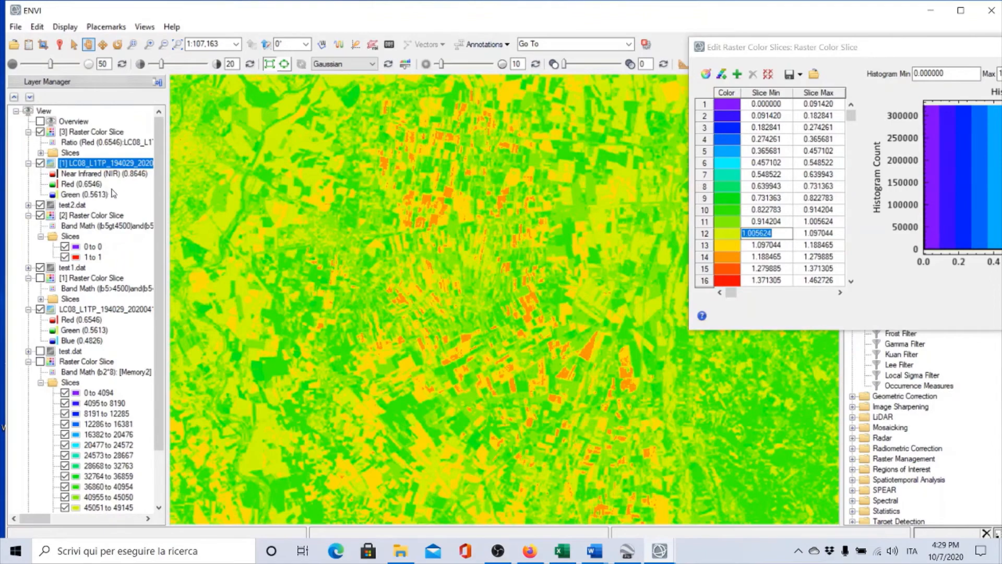
# Compare the ratio color slice with the near-infrared composite by repeatedly hiding and showing [3] Raster Color Slice.
pyautogui.click(41, 132)
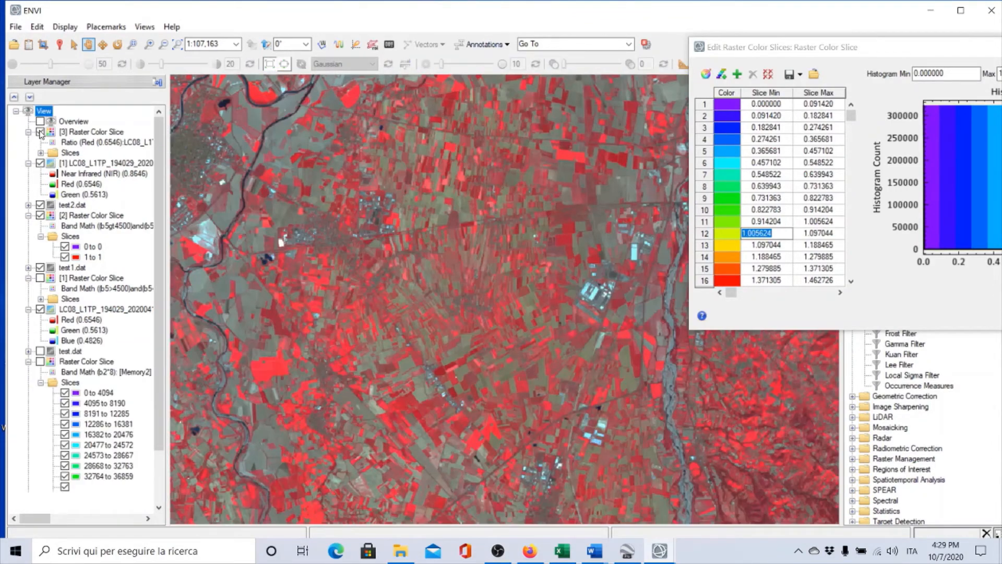
pyautogui.click(40, 132)
pyautogui.click(40, 132)
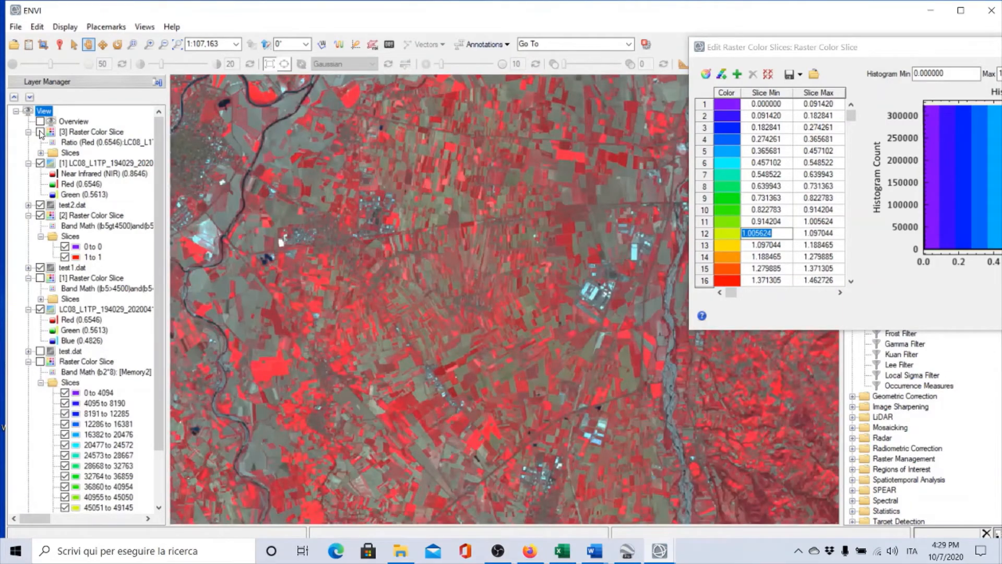
pyautogui.click(40, 132)
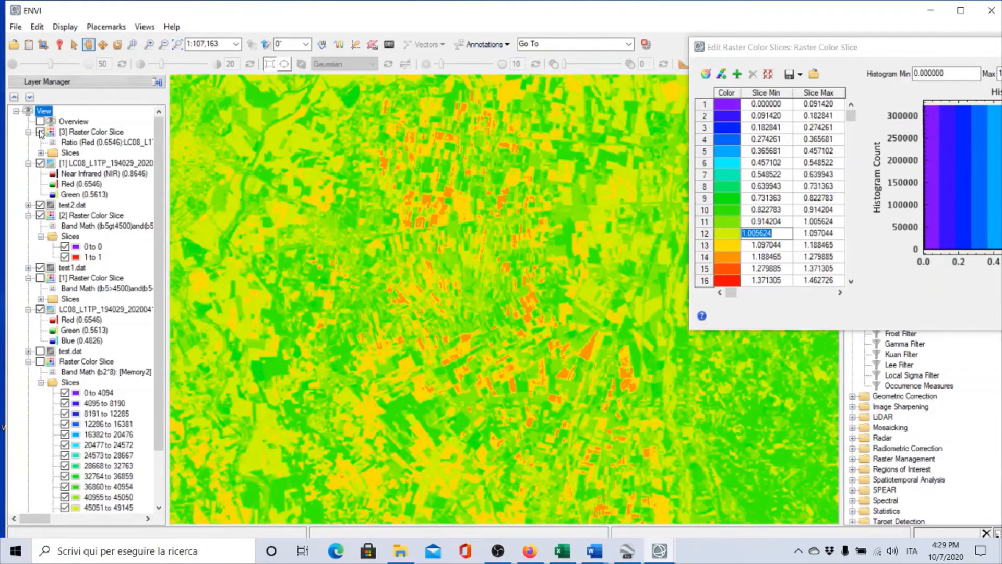
pyautogui.click(41, 132)
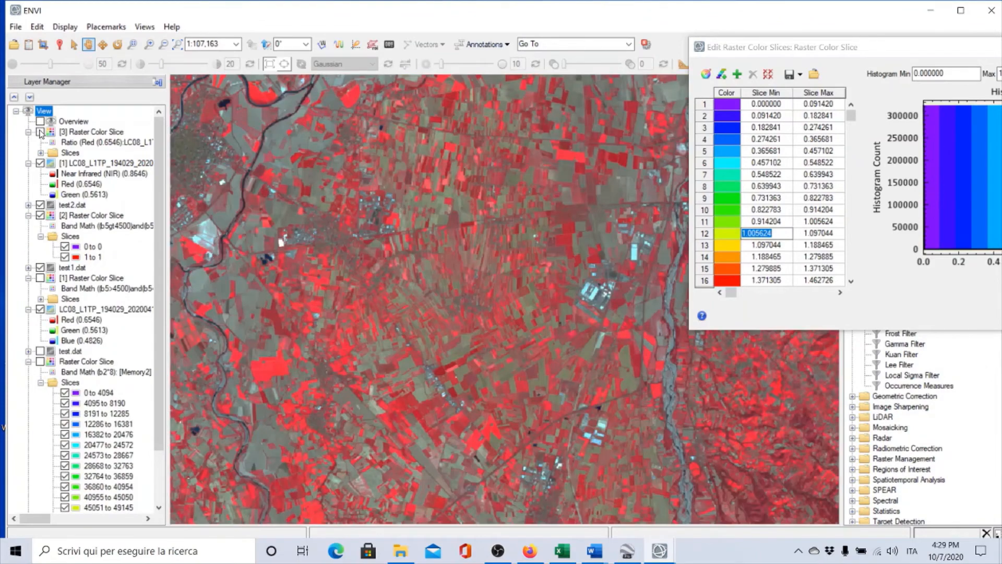
pyautogui.click(40, 132)
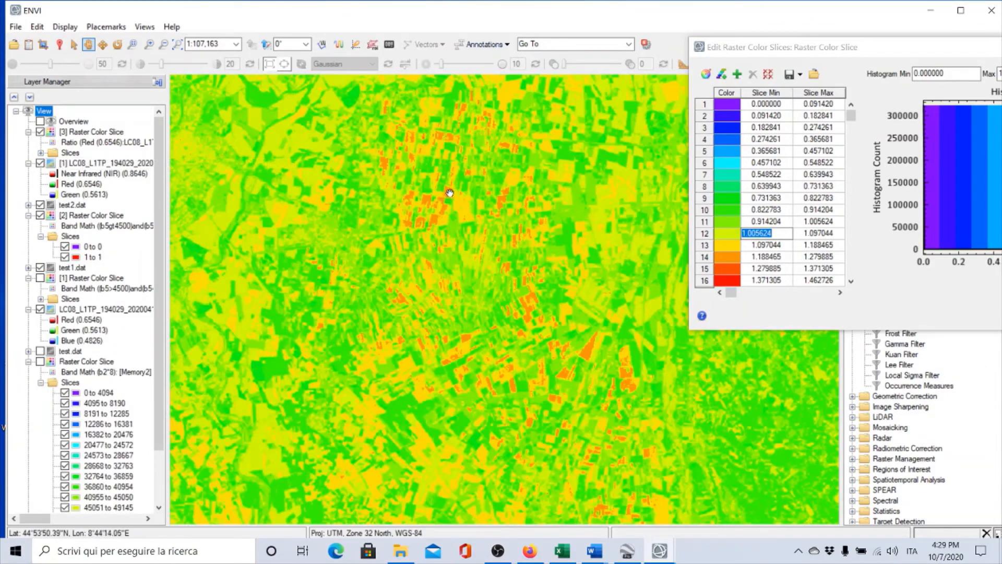
# Compare individual orange fields in the ratio color slice with the near-infrared composite at field scale, then bring back the slice histogram.
pyautogui.scroll(8, 450, 193)
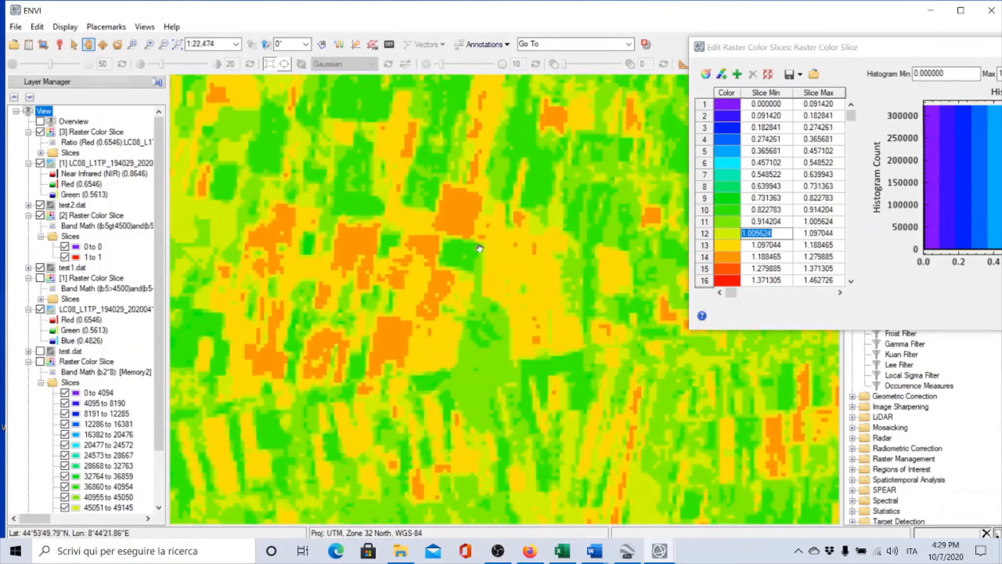
pyautogui.moveTo(480, 248); pyautogui.dragTo(531, 342)
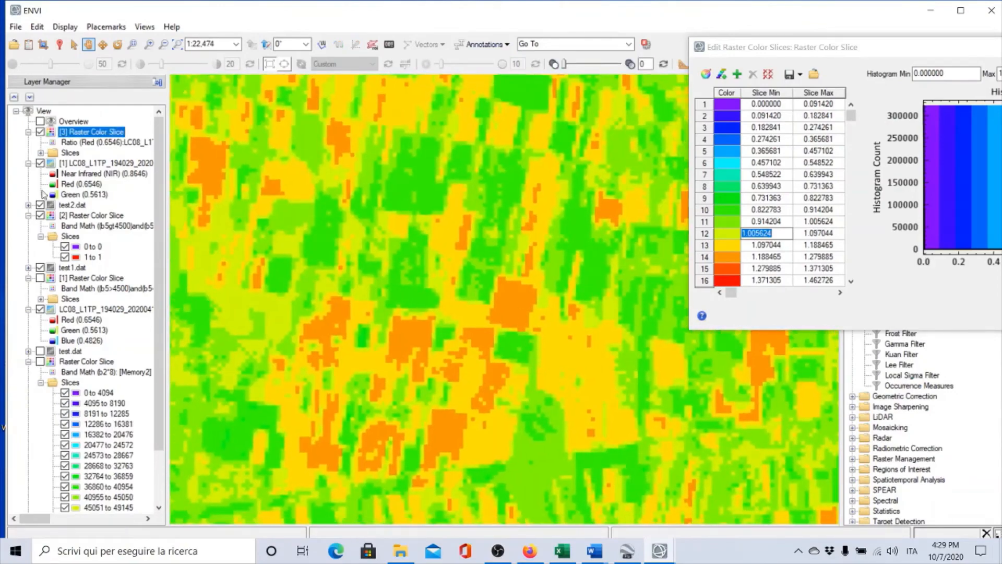
pyautogui.click(41, 132)
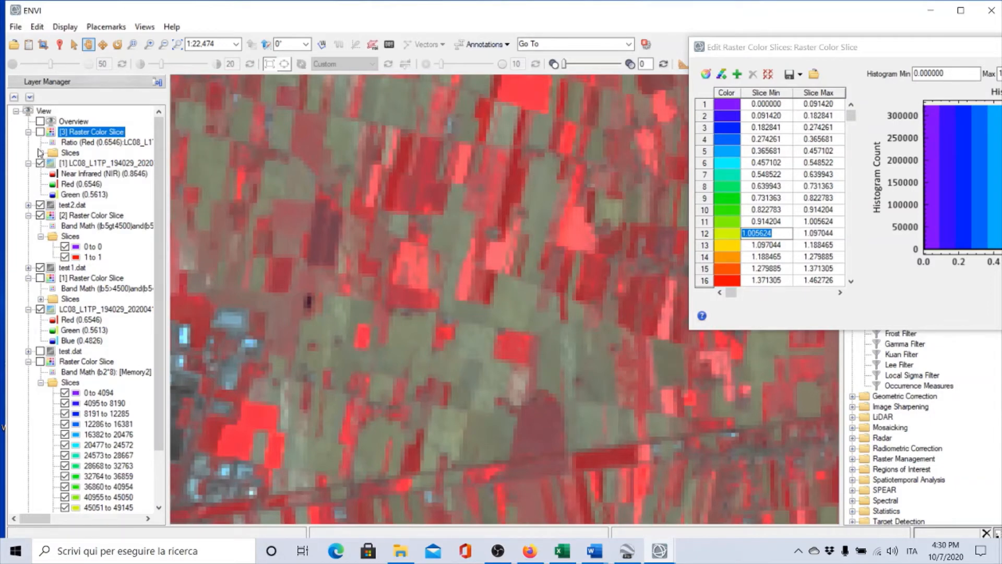
pyautogui.click(40, 132)
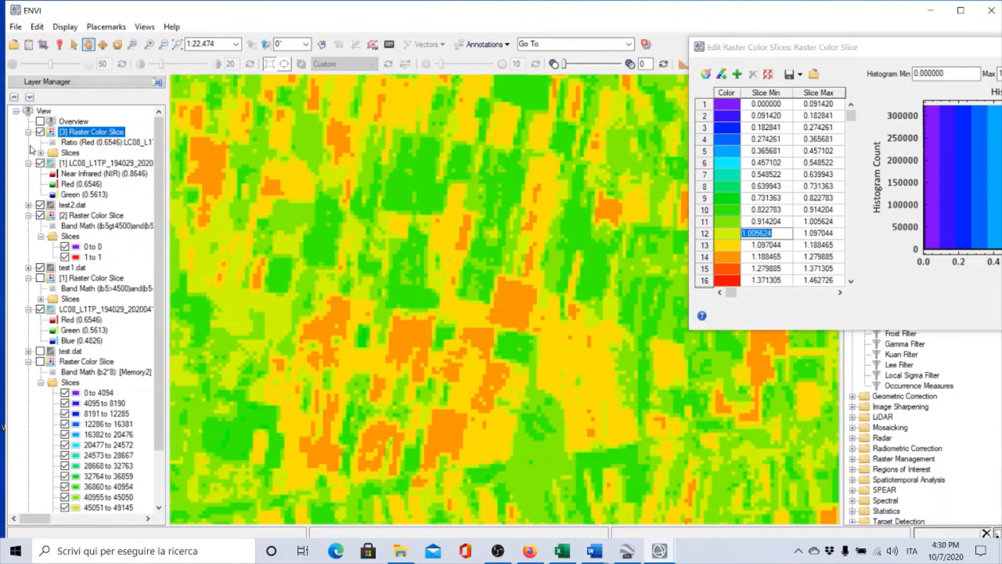
pyautogui.click(41, 132)
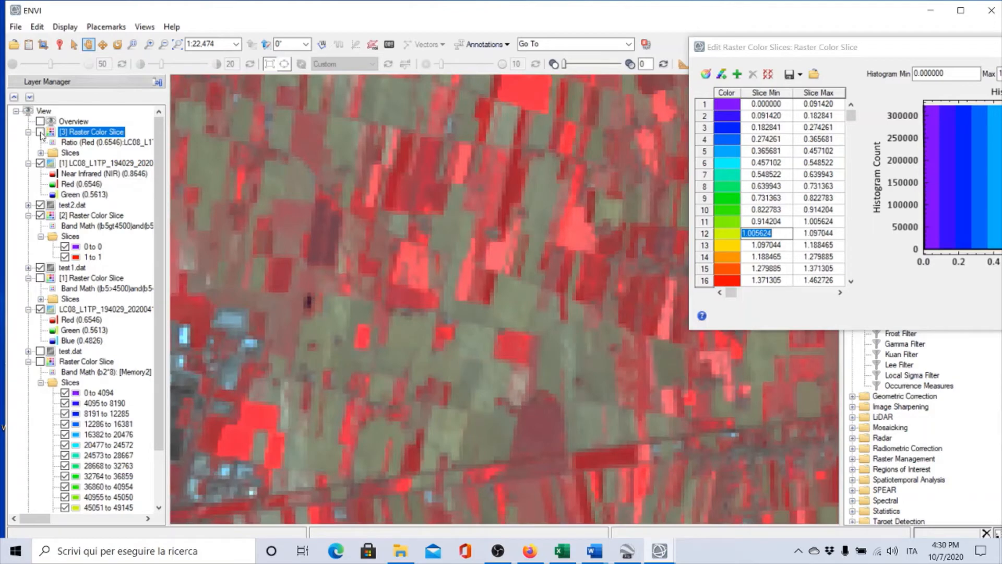
pyautogui.click(40, 132)
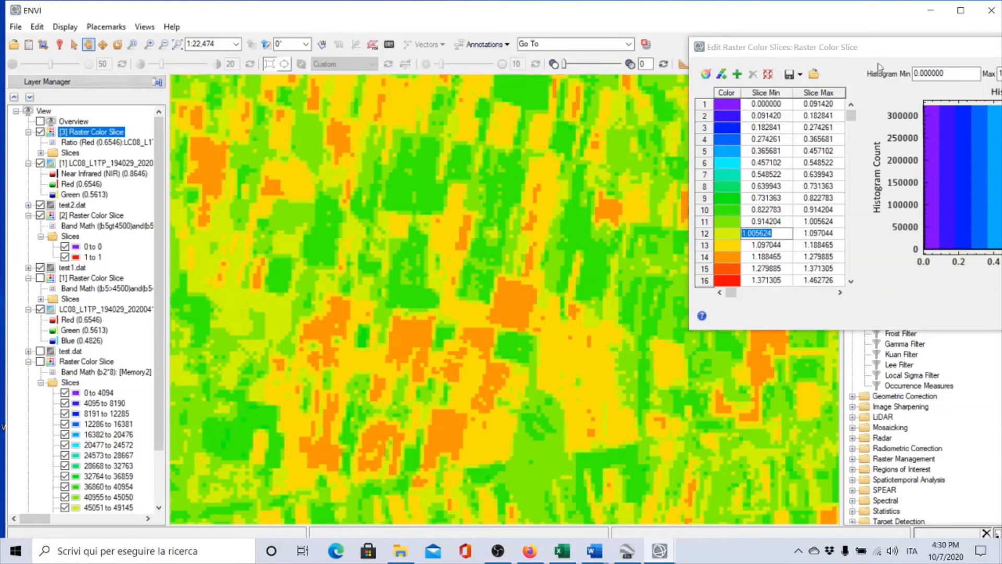
pyautogui.moveTo(878, 46); pyautogui.dragTo(495, 134)
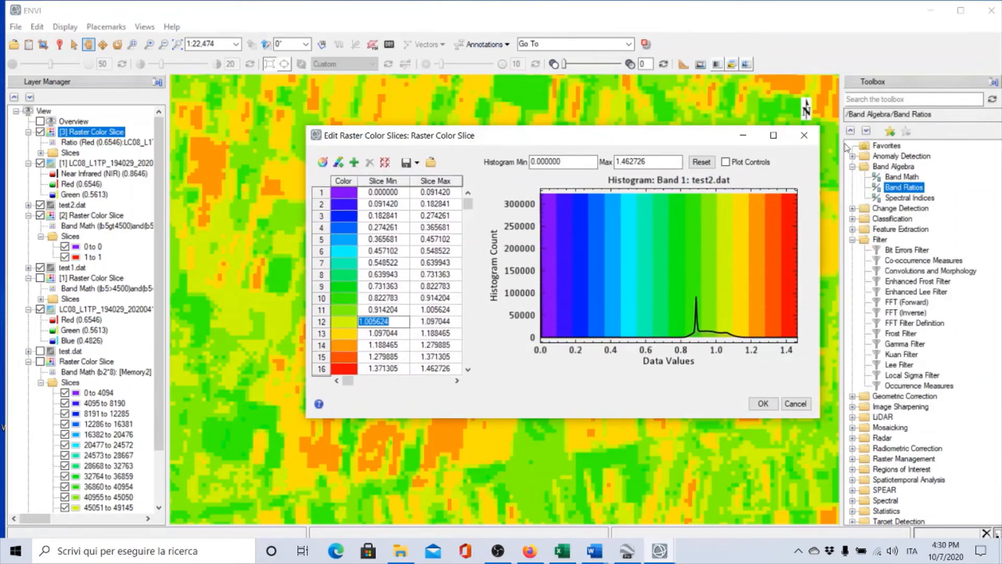
# Close the slice editor and set up a band ratio with Near Infrared (NIR) (0.8646) as numerator and Red (0.6546) as denominator.
pyautogui.click(803, 137)
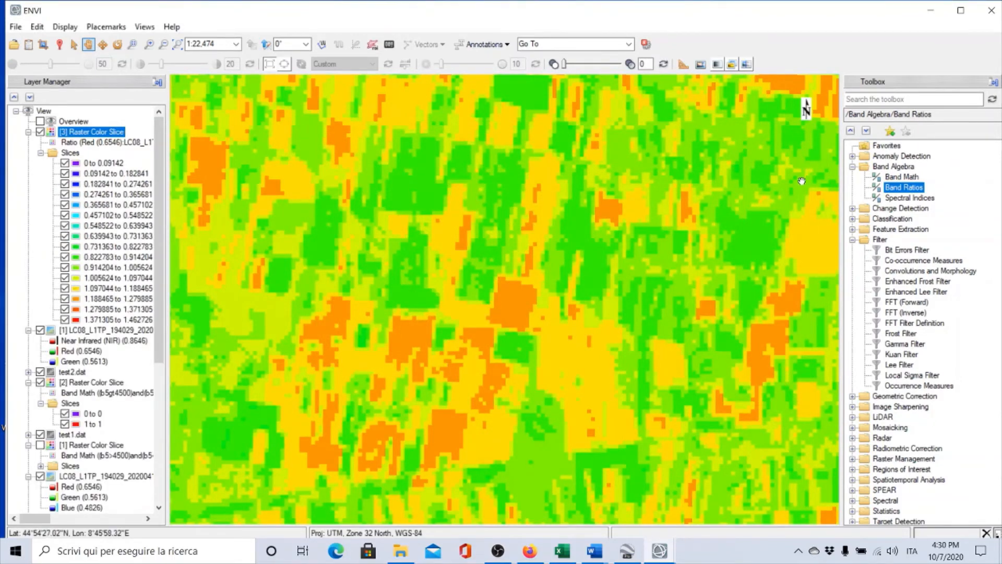
pyautogui.doubleClick(911, 189)
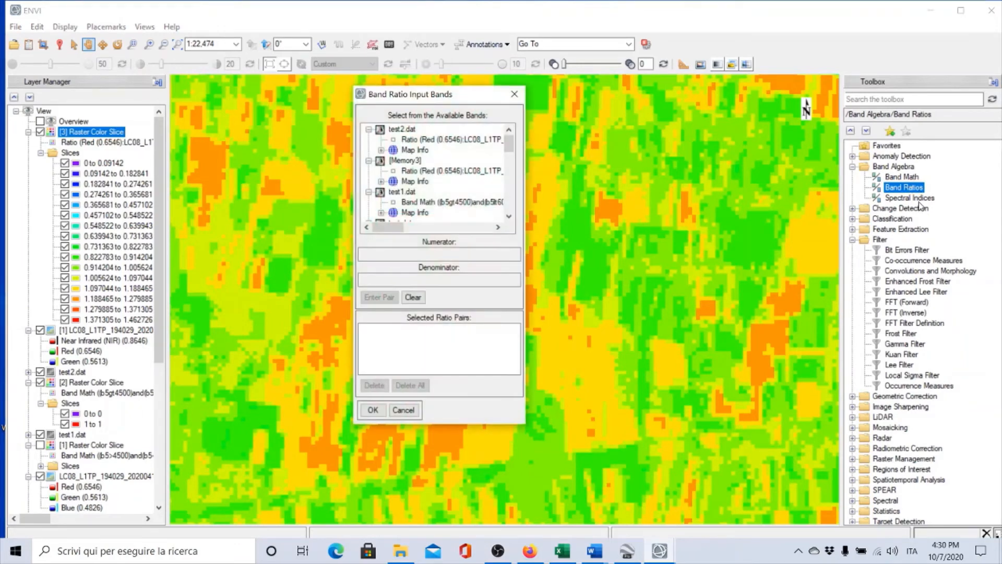
pyautogui.moveTo(507, 144); pyautogui.dragTo(508, 179)
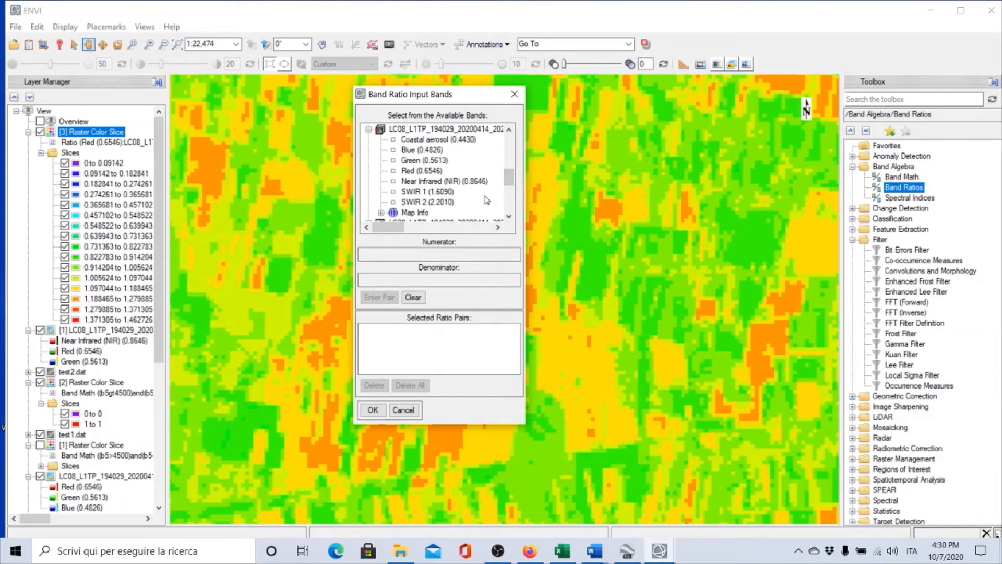
pyautogui.click(422, 181)
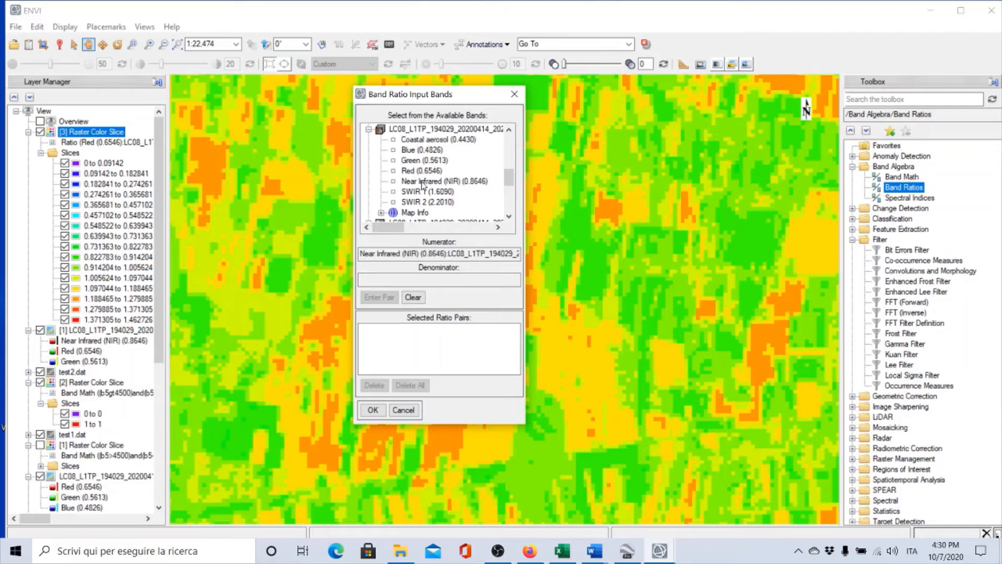
pyautogui.click(421, 173)
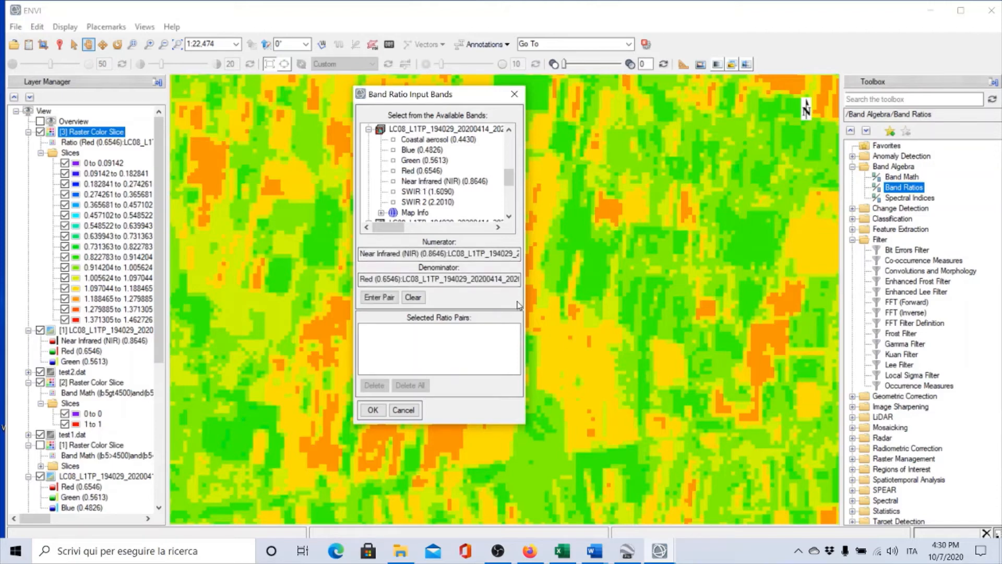
pyautogui.click(384, 298)
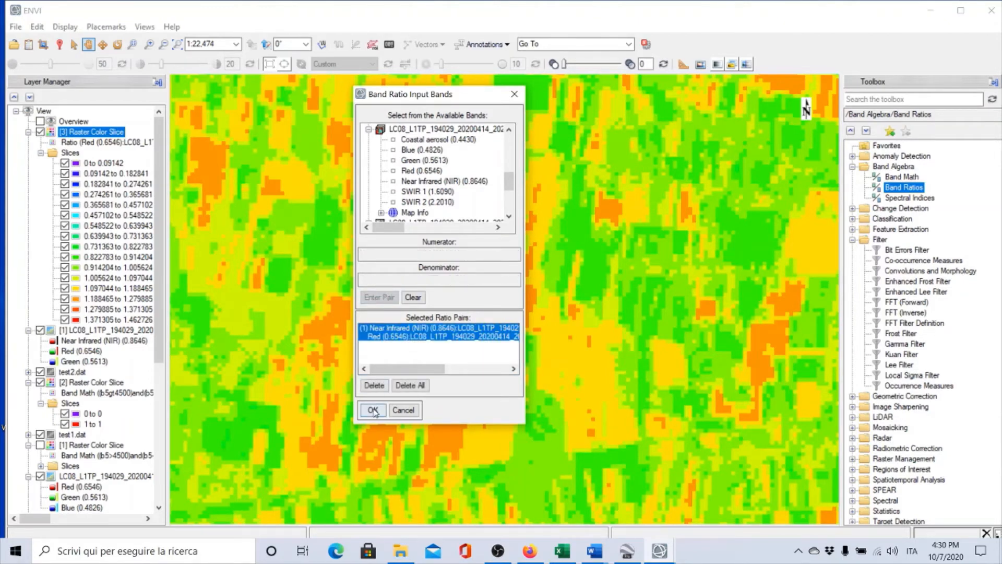
pyautogui.click(381, 409)
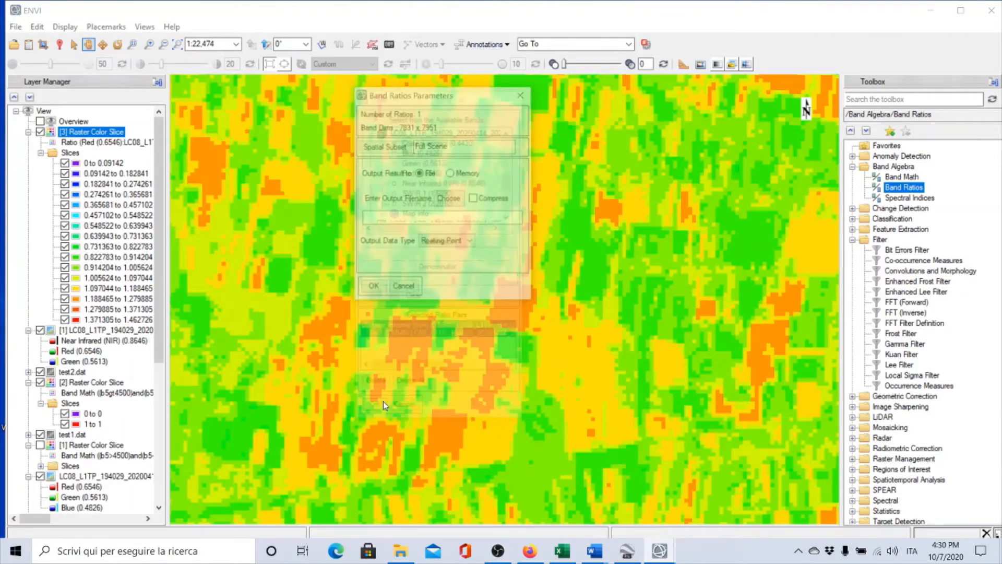
# Save the ratio result to the file test3.dat in the Download folder as Floating Point and run the calculation.
pyautogui.click(449, 201)
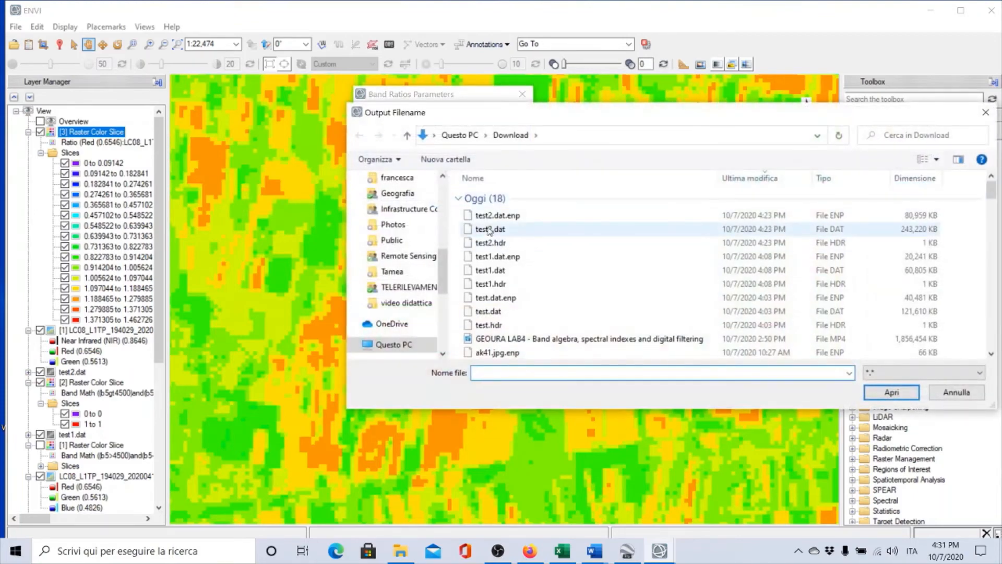
pyautogui.click(489, 229)
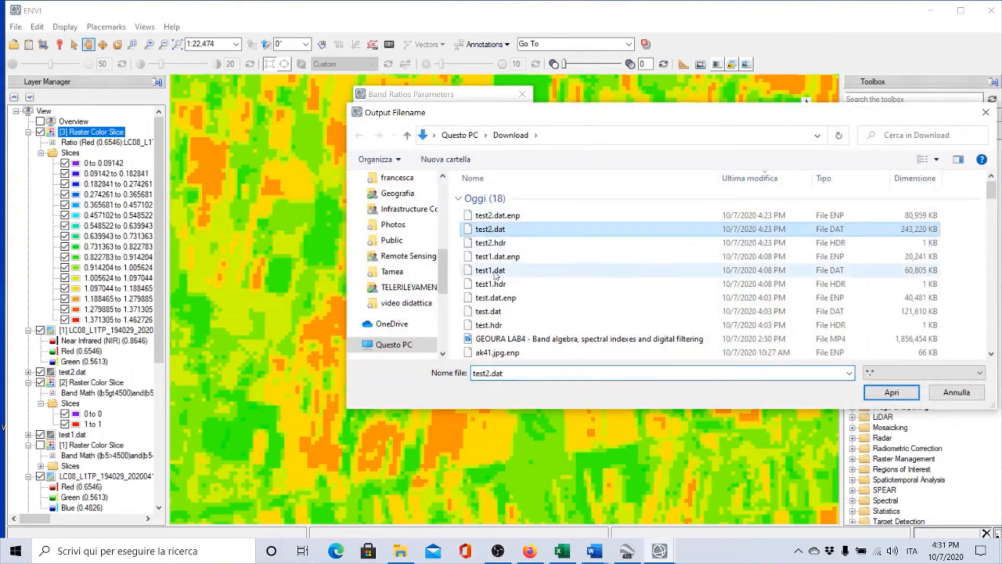
pyautogui.click(488, 374)
pyautogui.click(488, 373)
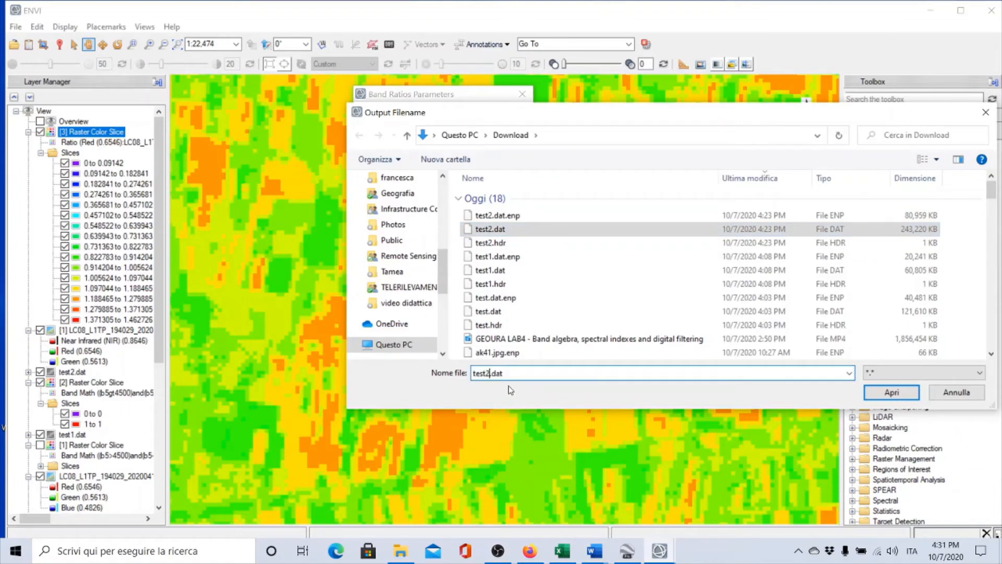
pyautogui.press('BackSpace')
pyautogui.write('3')
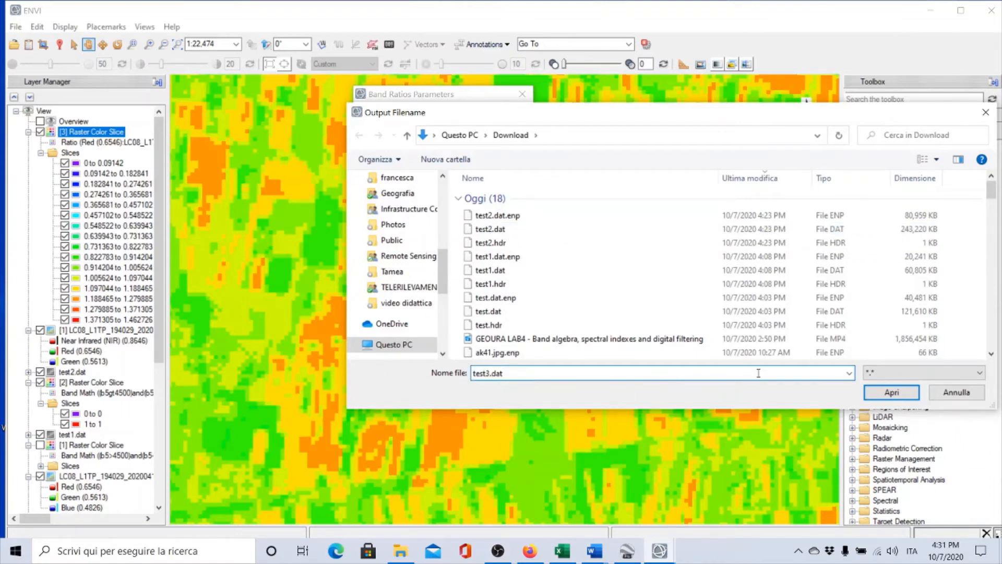
pyautogui.click(885, 398)
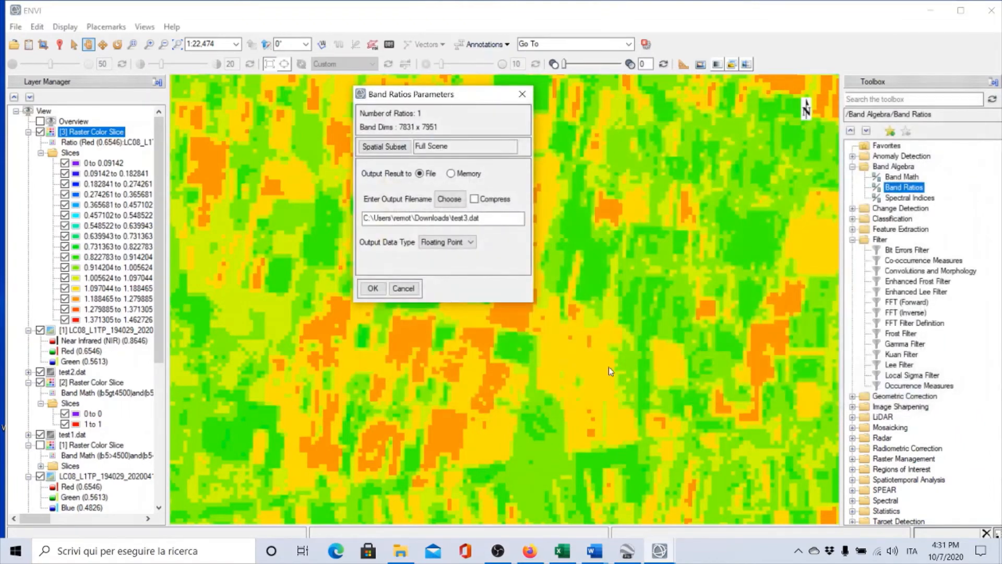
pyautogui.click(371, 288)
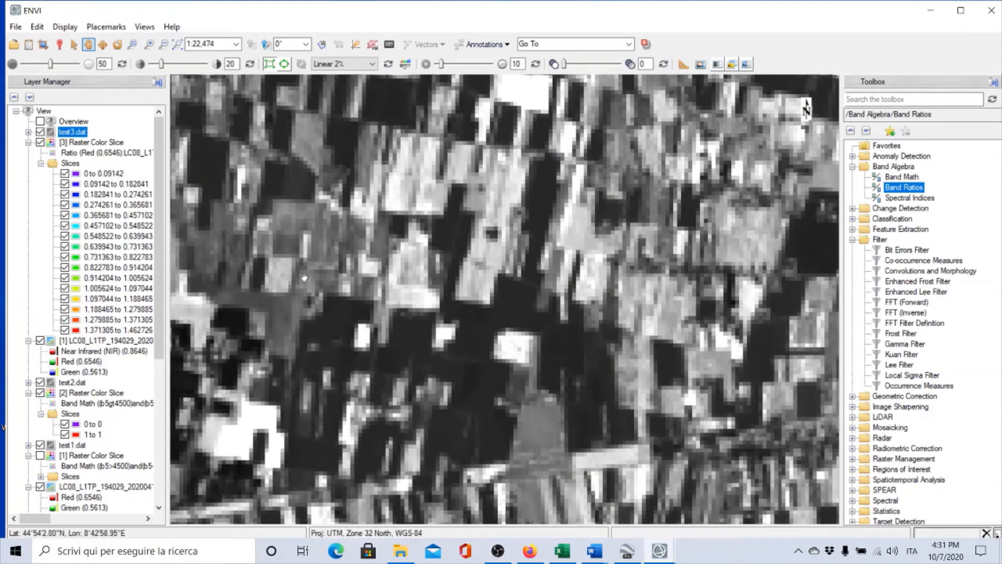
# View the full extent of the test3.dat scene and compute its quick statistics.
pyautogui.scroll(-1, 354, 273)
pyautogui.scroll(-6, 354, 272)
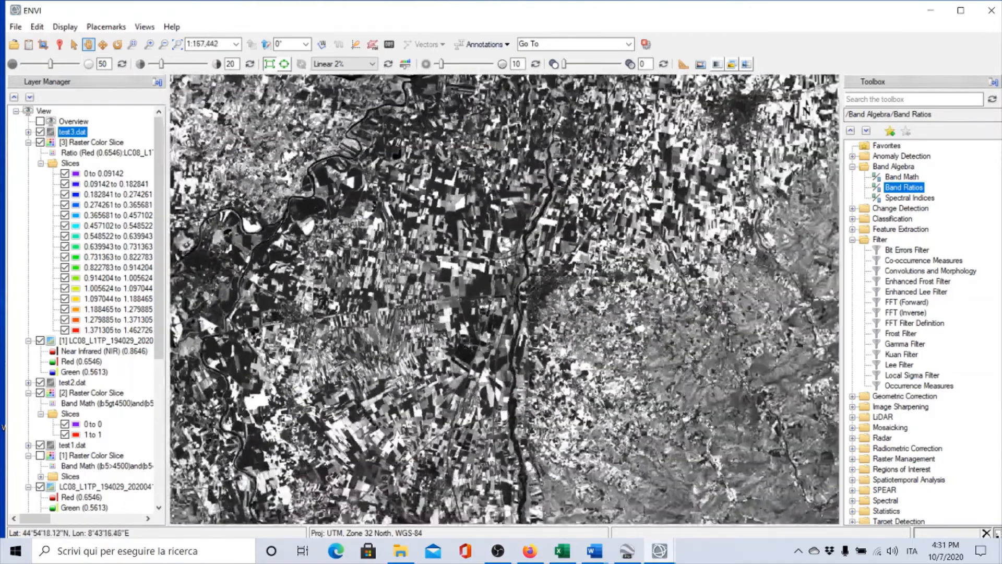
pyautogui.scroll(-1, 352, 272)
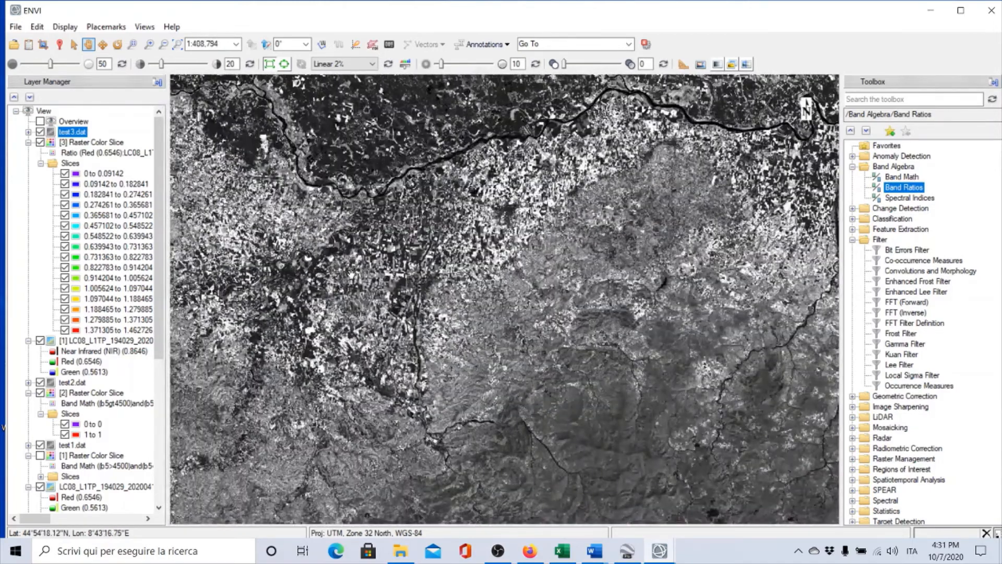
pyautogui.scroll(-3, 352, 273)
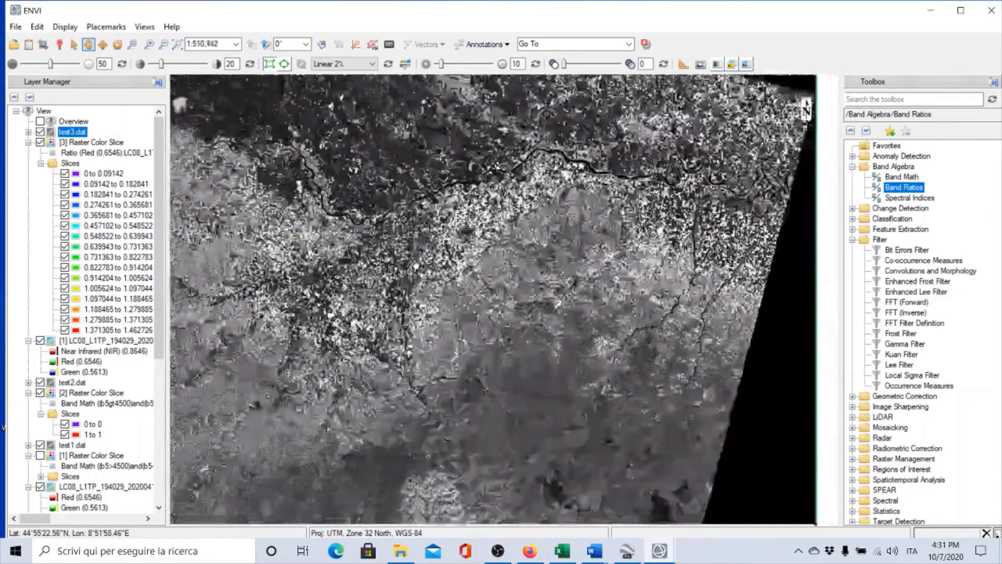
pyautogui.scroll(-1, 351, 273)
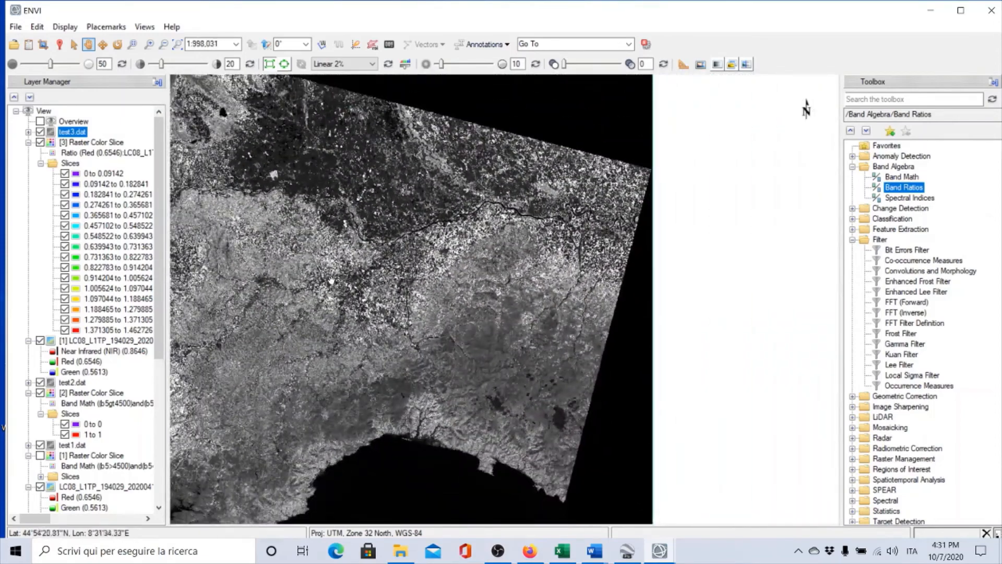
pyautogui.scroll(-1, 454, 278)
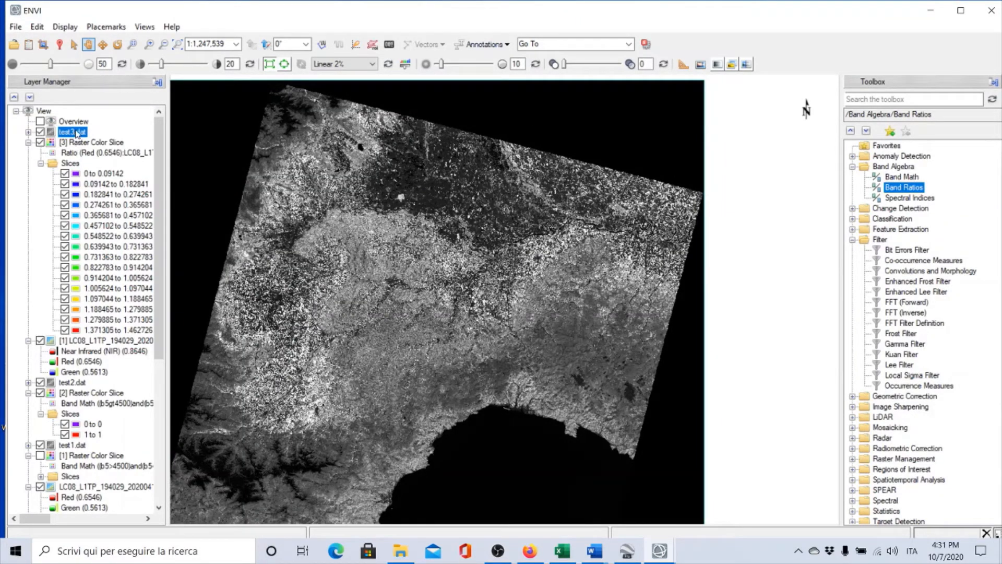
pyautogui.rightClick(77, 134)
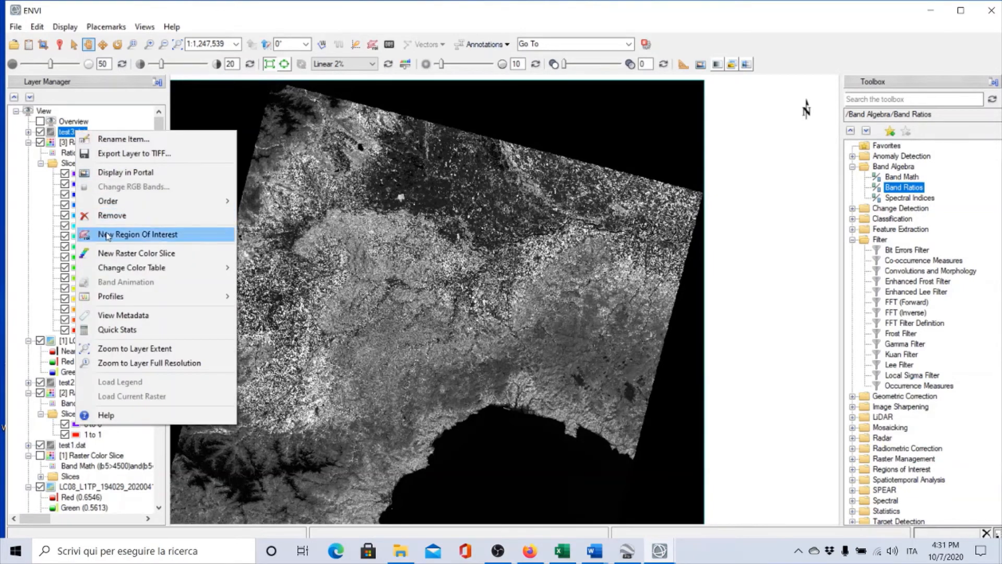
pyautogui.click(134, 330)
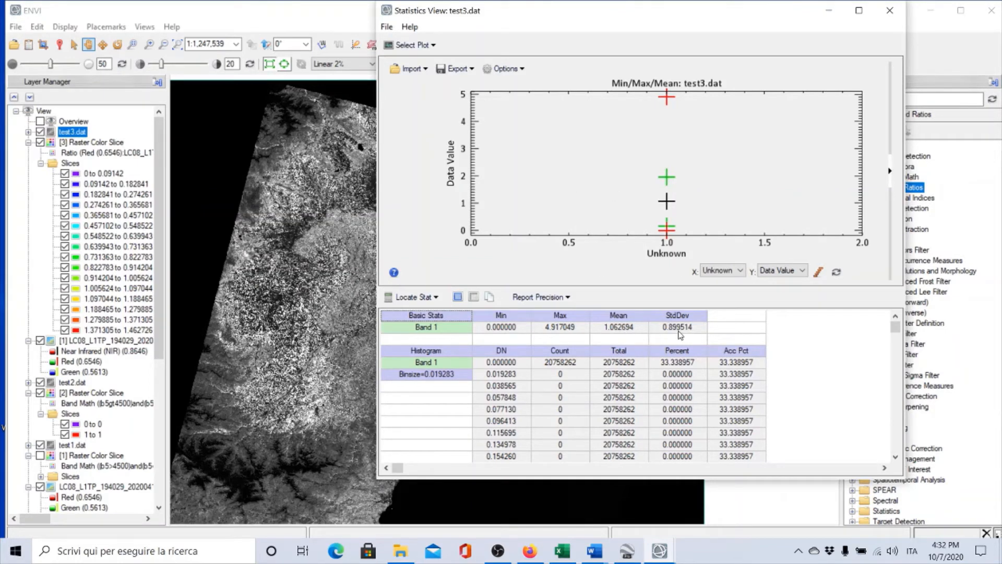
# Plot the Band 1 histogram of test3.dat and examine its peaks, also in an enlarged statistics window.
pyautogui.click(429, 47)
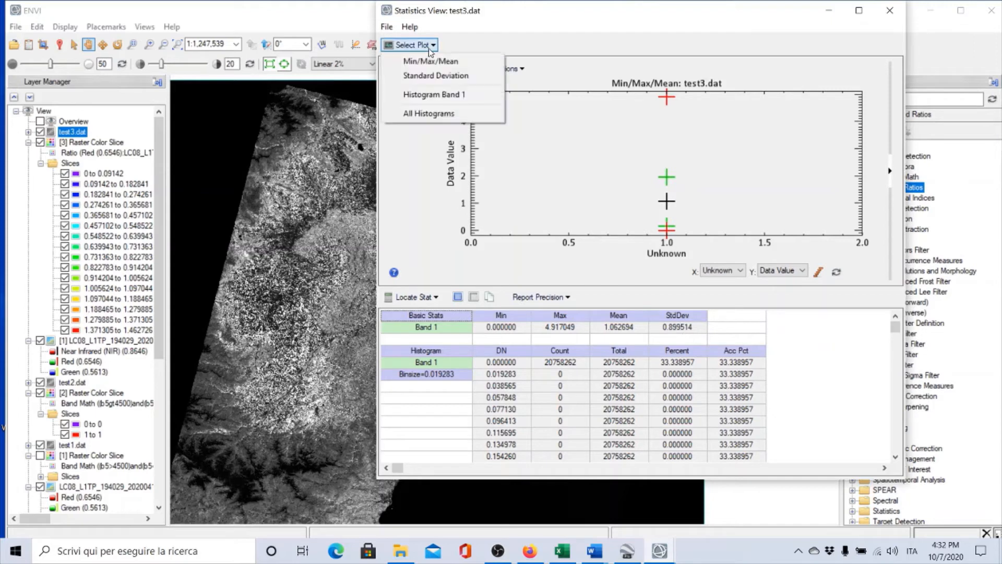
pyautogui.click(447, 95)
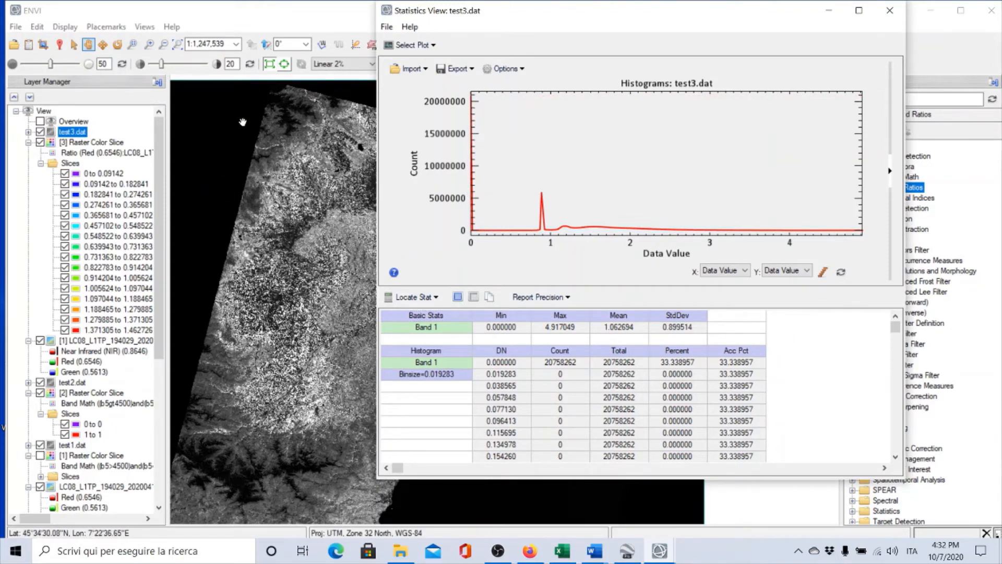
pyautogui.click(543, 198)
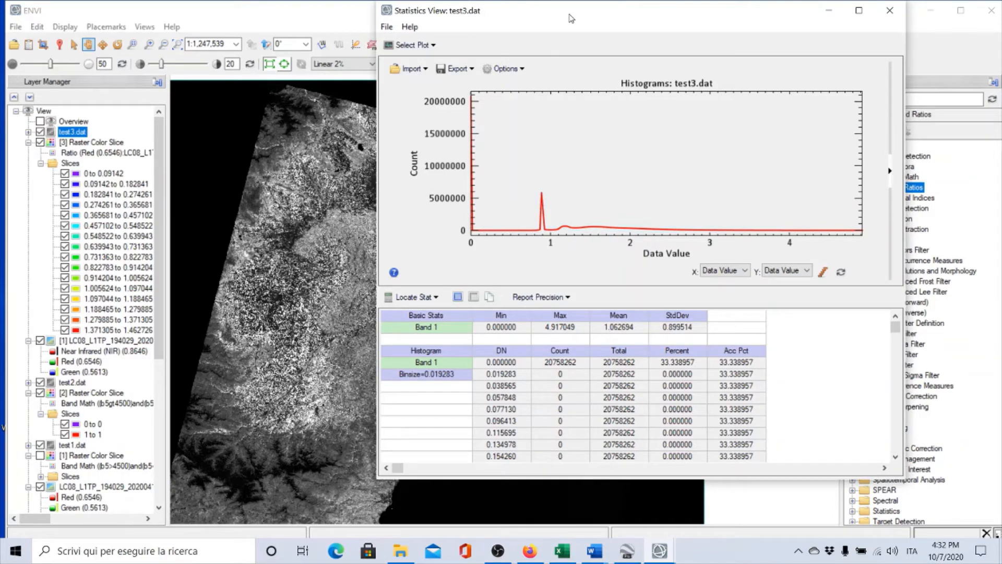
pyautogui.moveTo(571, 17); pyautogui.dragTo(745, 4)
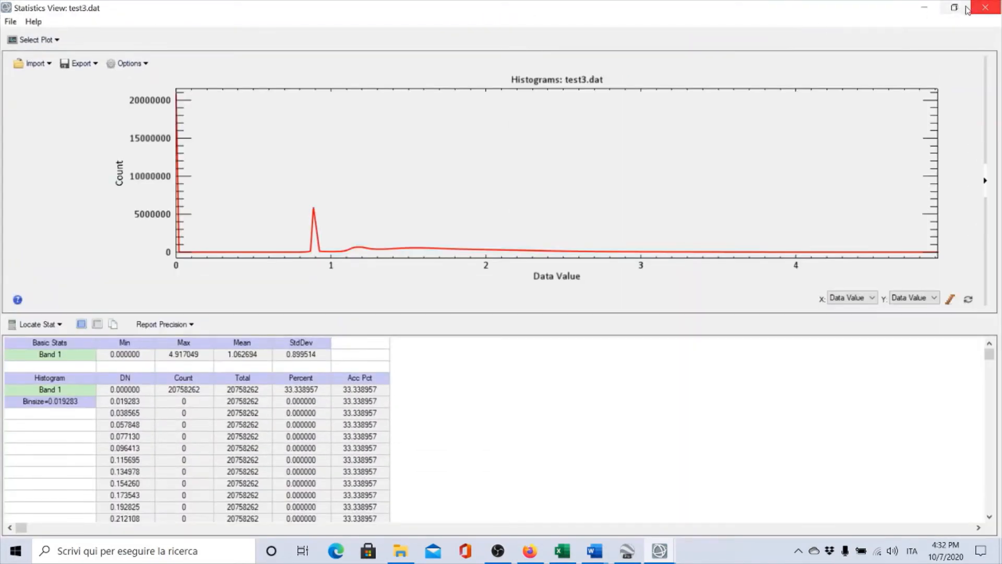
pyautogui.click(957, 9)
pyautogui.doubleClick(531, 18)
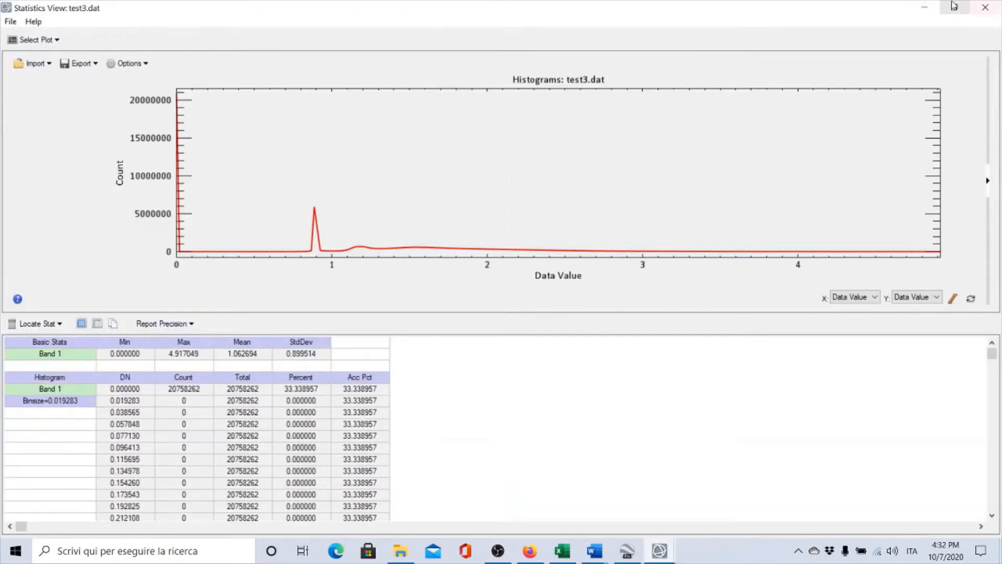
pyautogui.click(954, 7)
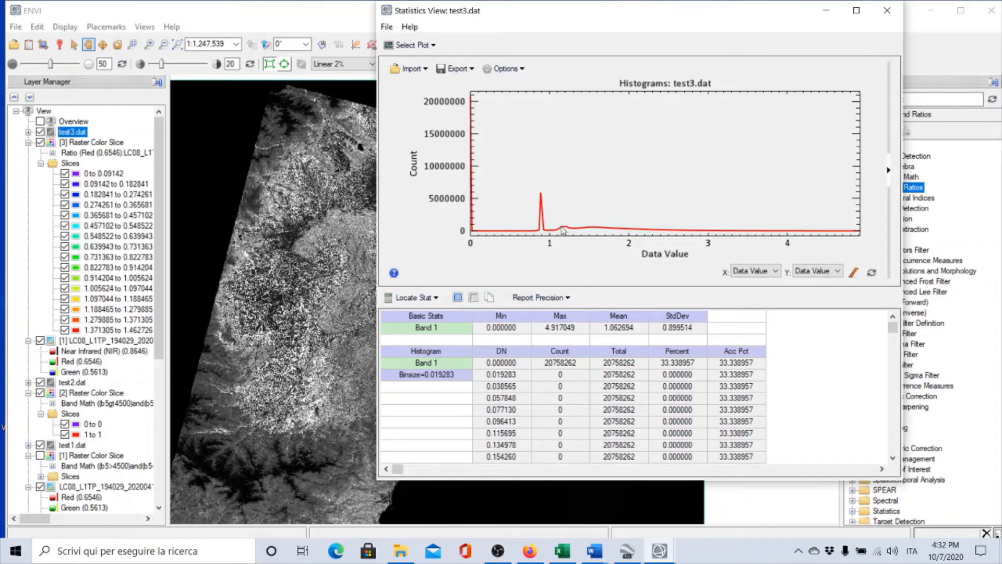
pyautogui.moveTo(565, 228)
pyautogui.mouseDown()
pyautogui.moveTo(609, 225)
pyautogui.moveTo(557, 228)
pyautogui.moveTo(583, 230)
pyautogui.mouseUp()
# Switch the statistics plot to Min/Max/Mean for test3.dat, review it and close the statistics.
pyautogui.click(423, 45)
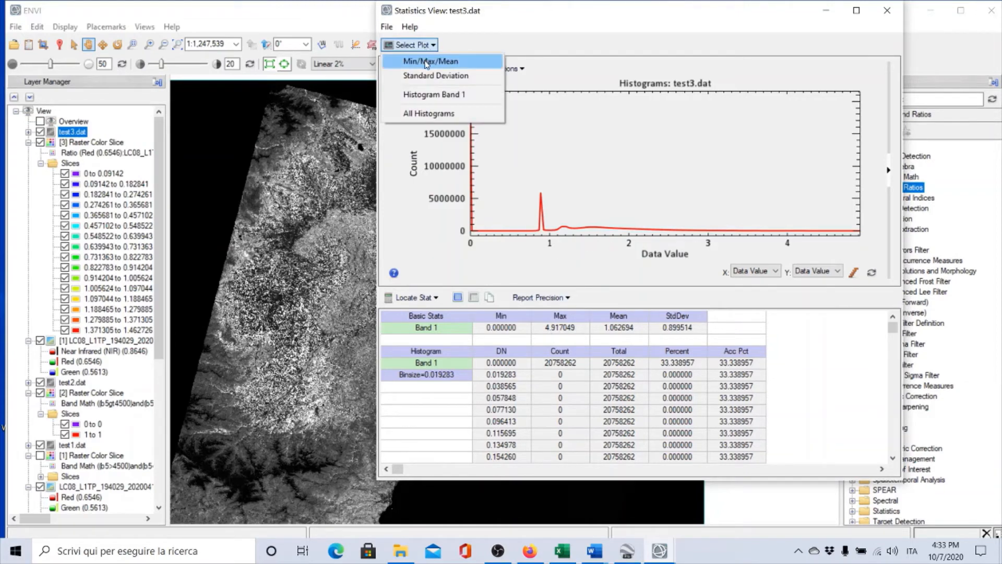
pyautogui.click(416, 63)
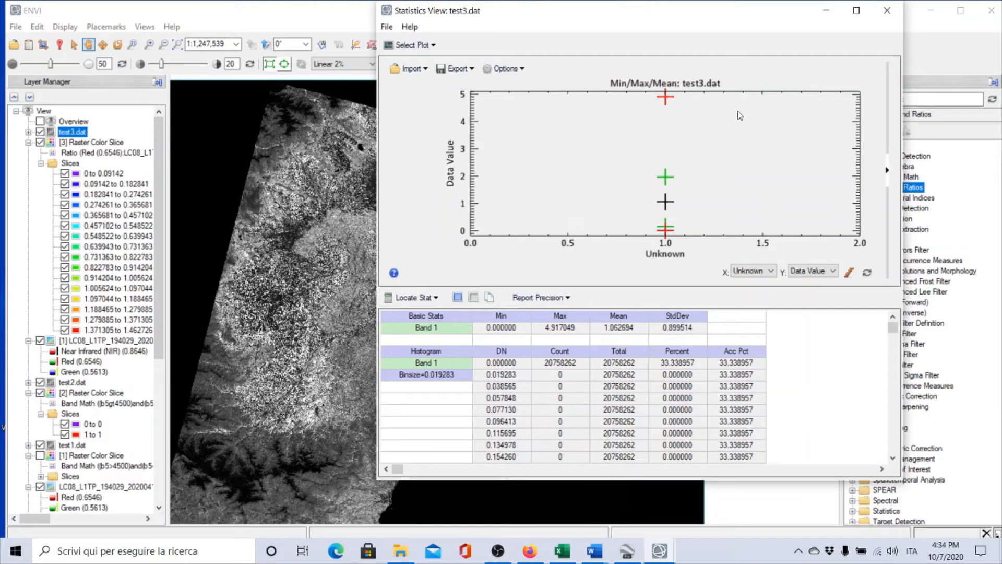
pyautogui.click(886, 11)
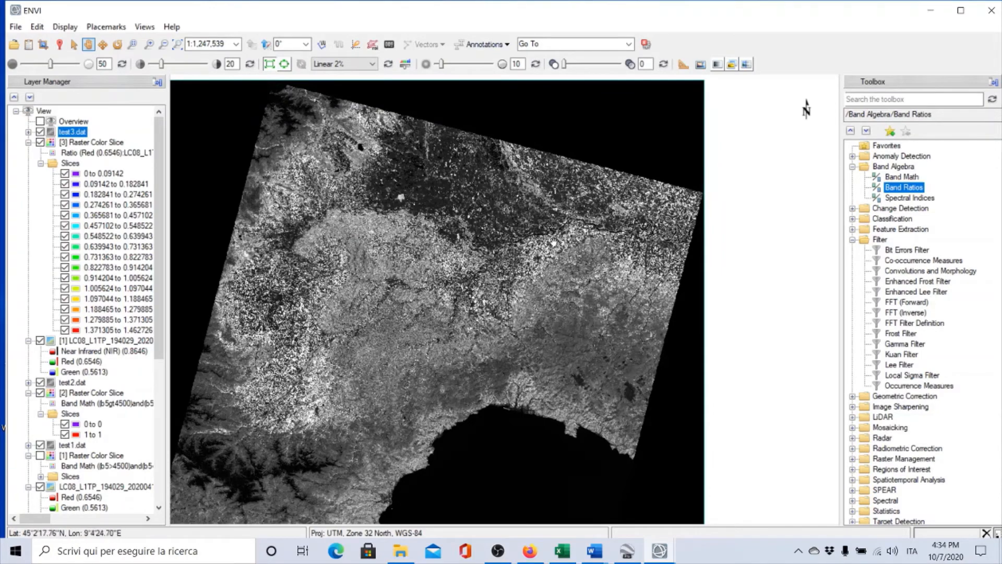
# Examine bright and dark areas of the test3.dat ratio image at regional and local scale, from the cultivated plain to the western city.
pyautogui.scroll(1, 528, 279)
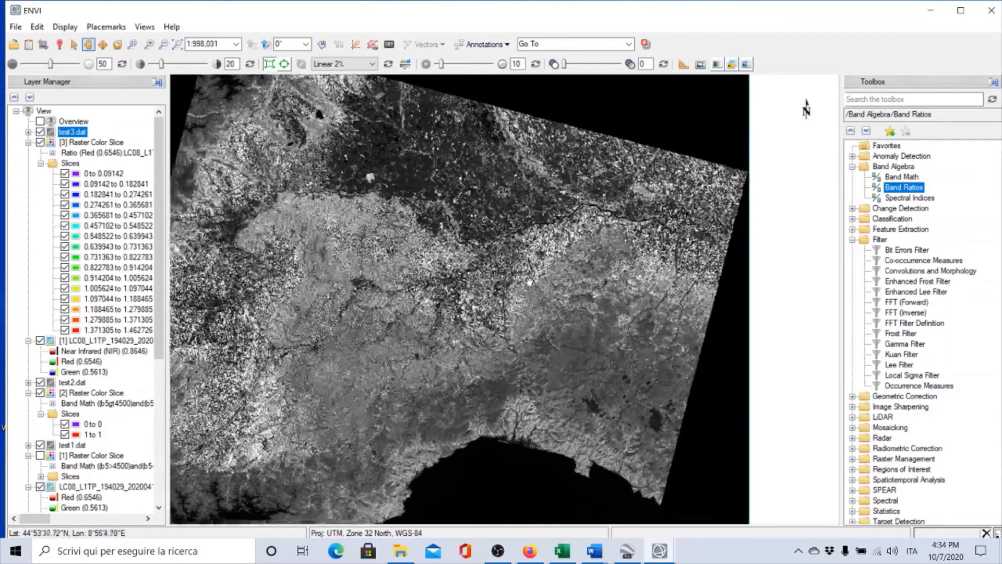
pyautogui.scroll(7, 529, 283)
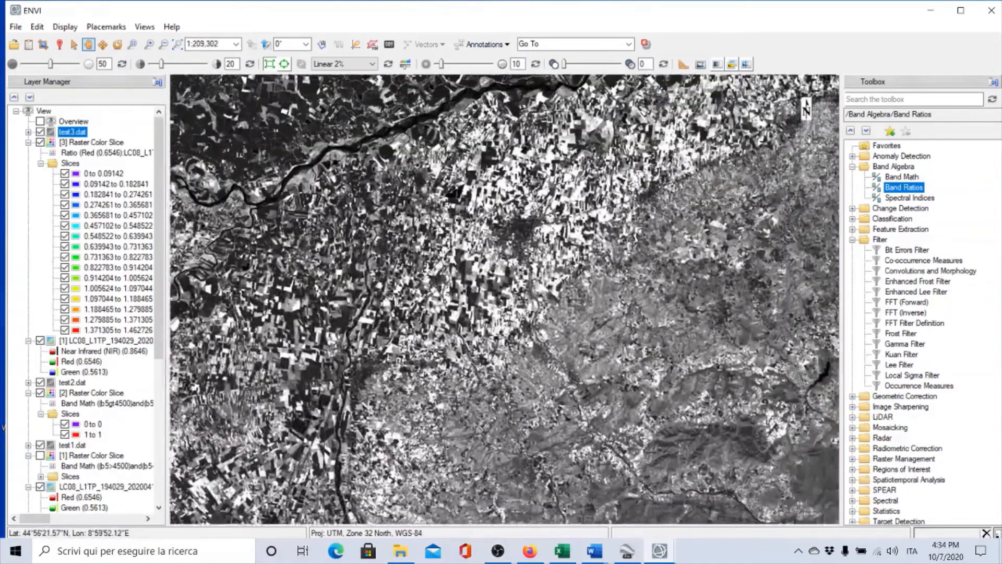
pyautogui.scroll(3, 507, 316)
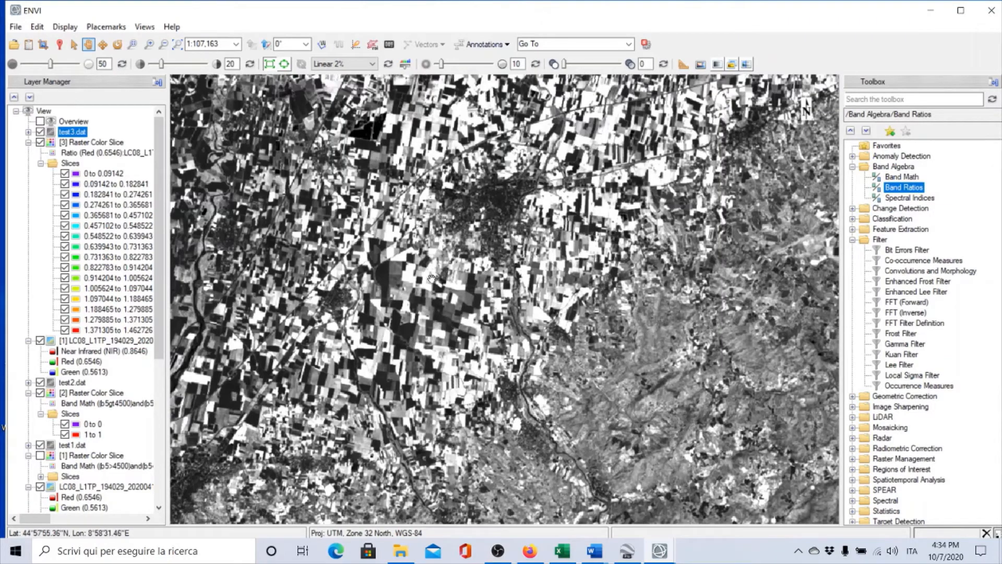
pyautogui.scroll(-6, 426, 283)
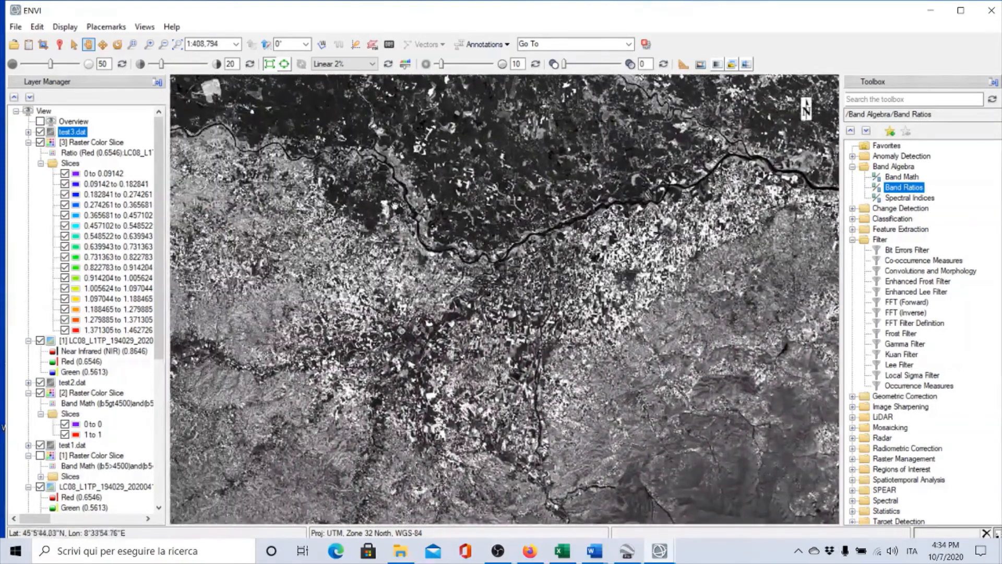
pyautogui.moveTo(394, 205); pyautogui.dragTo(689, 287)
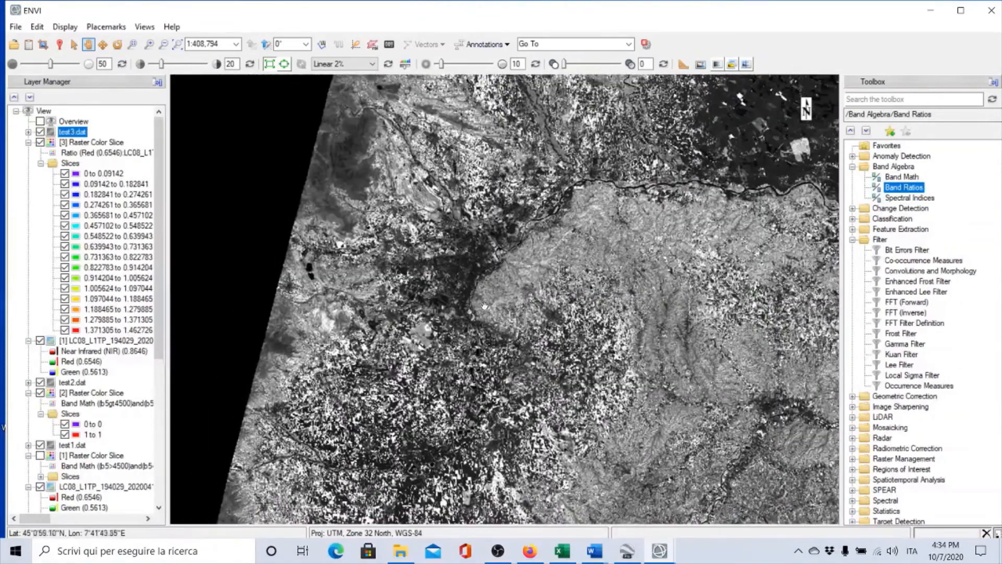
pyautogui.scroll(4, 443, 290)
pyautogui.scroll(2, 441, 295)
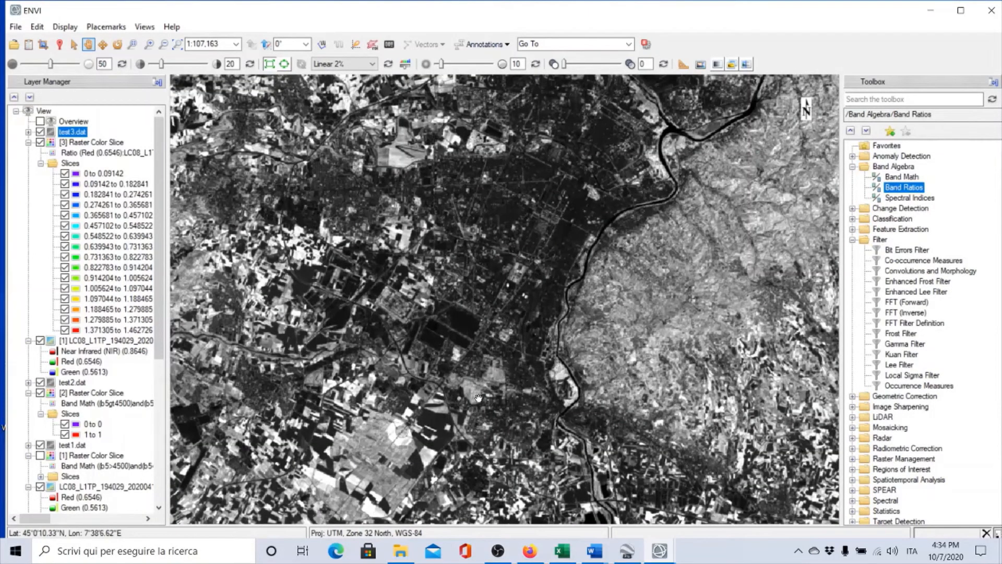
# Create a raster color slice from the near-infrared ratio band of test3.dat.
pyautogui.scroll(-4, 544, 391)
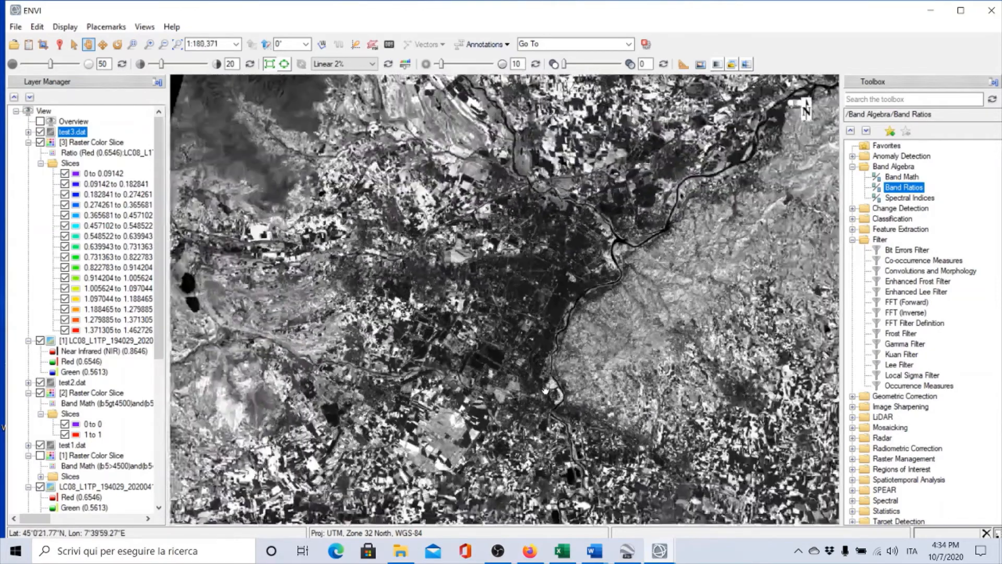
pyautogui.scroll(-3, 545, 391)
pyautogui.moveTo(638, 414); pyautogui.dragTo(385, 173)
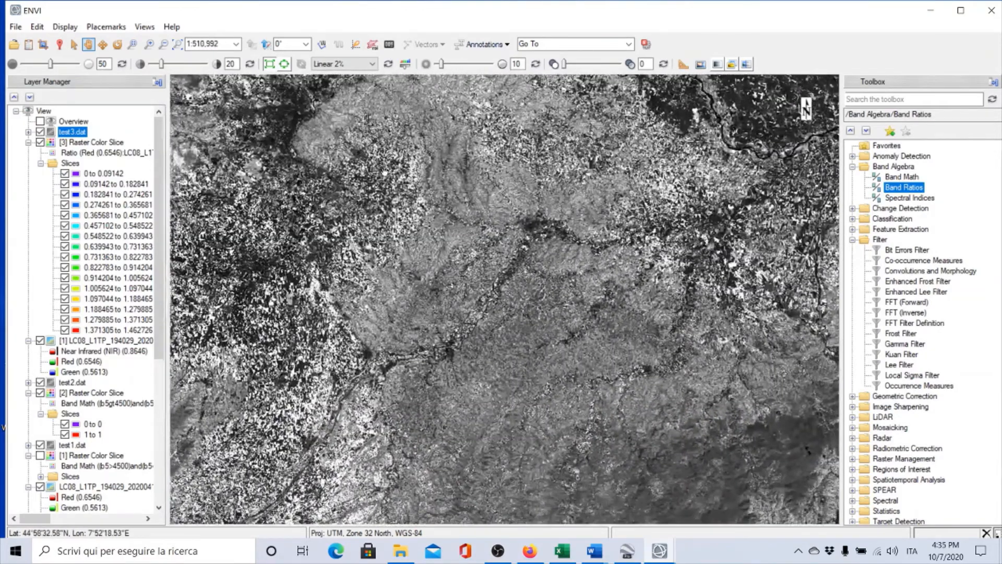
pyautogui.scroll(-1, 394, 178)
pyautogui.scroll(-1, 394, 179)
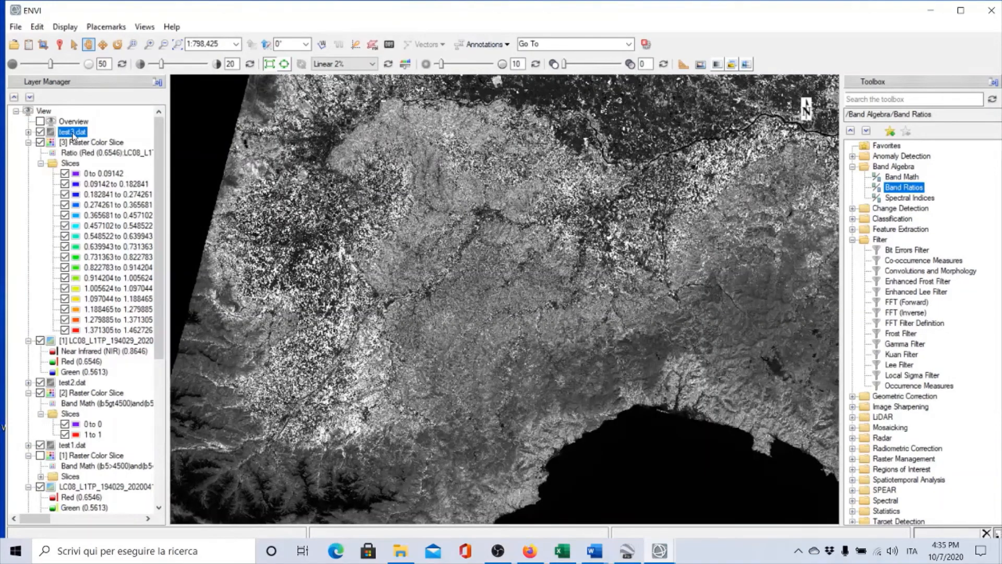
pyautogui.rightClick(73, 135)
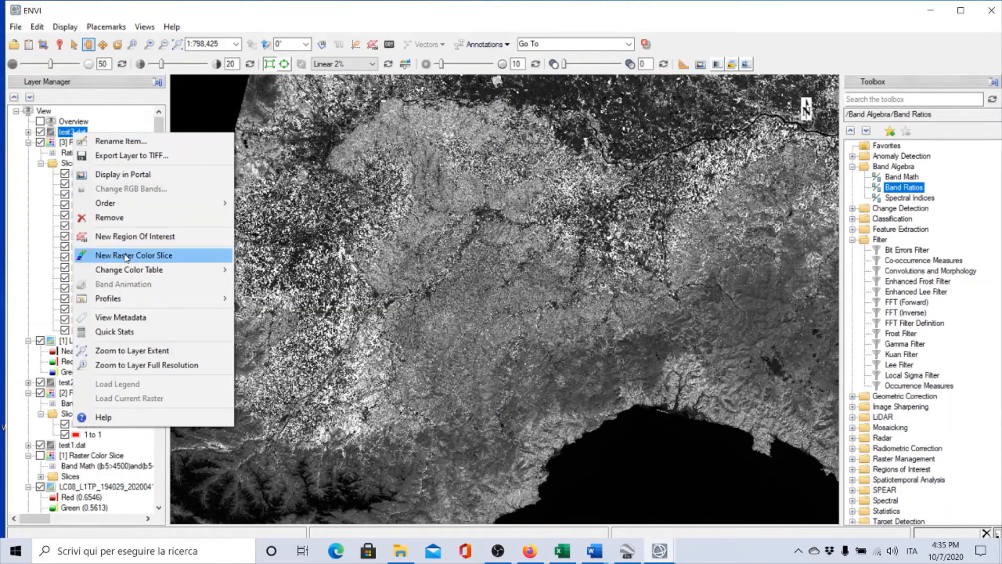
pyautogui.click(160, 256)
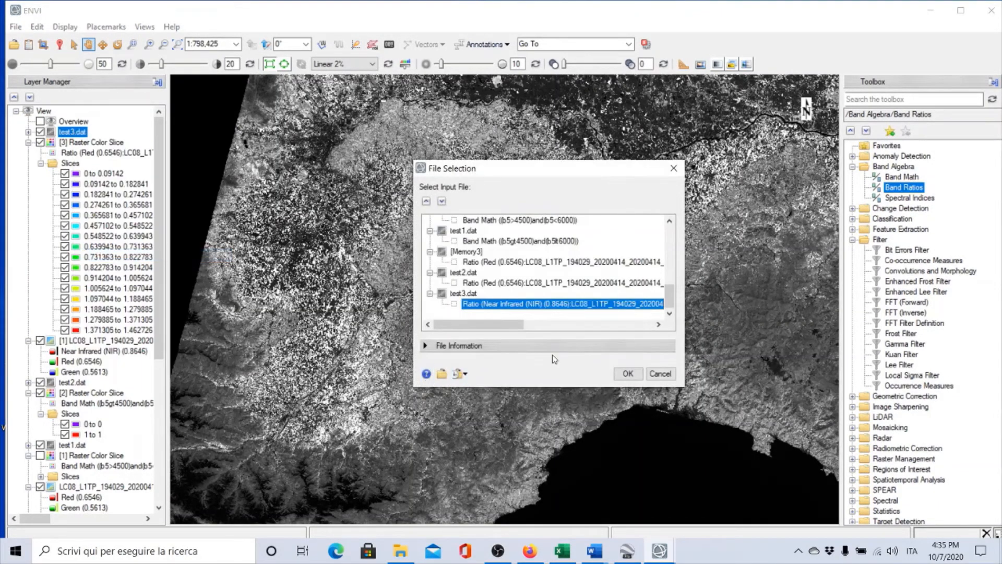
pyautogui.click(629, 373)
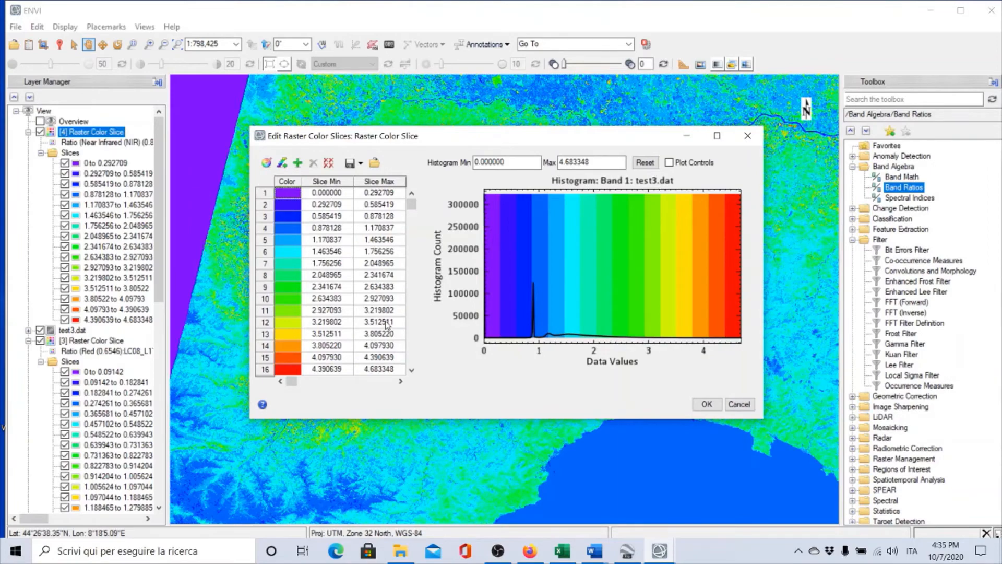
# Clear all default color slices and add two new empty slices for the test3.dat ratio.
pyautogui.click(329, 163)
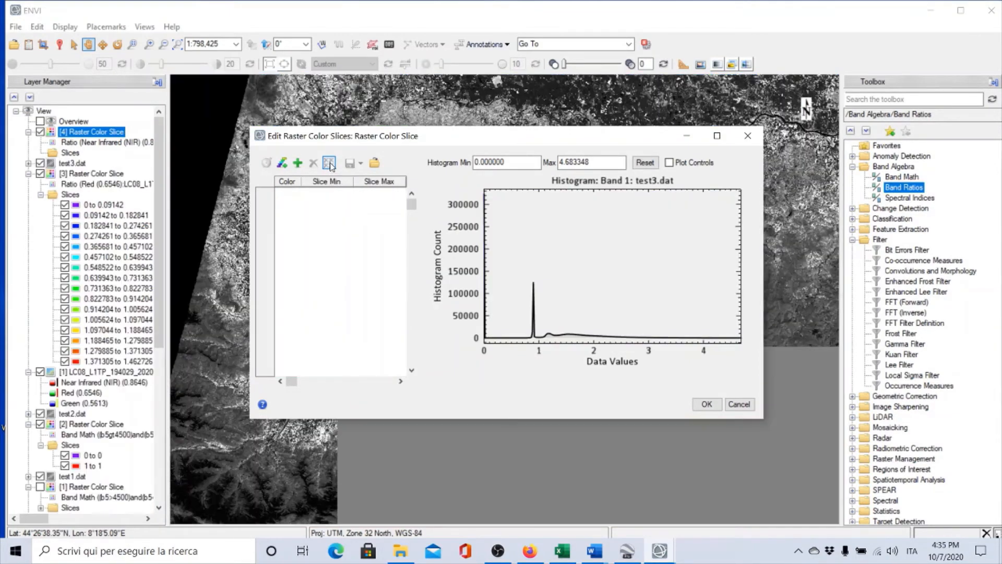
pyautogui.click(297, 164)
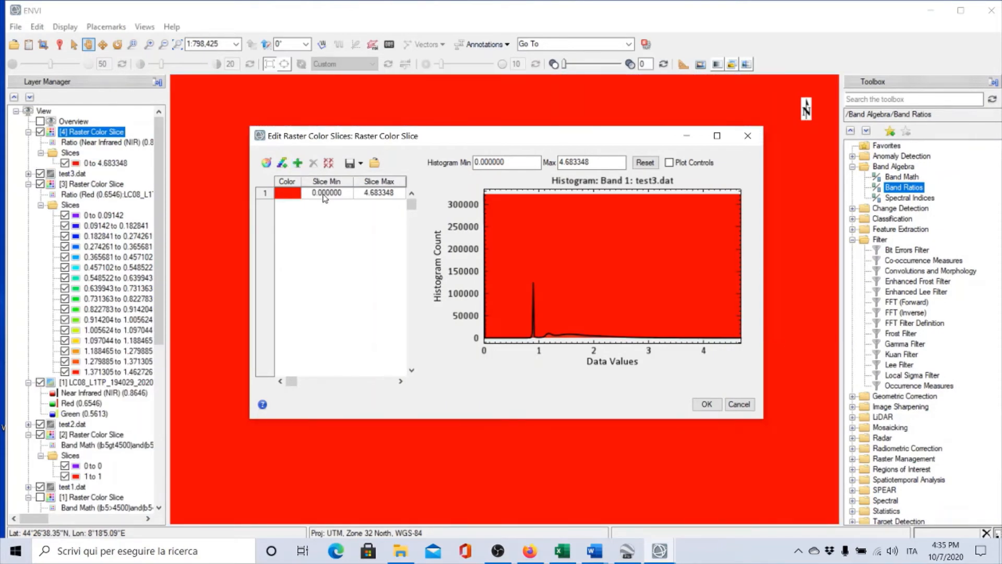
pyautogui.click(297, 163)
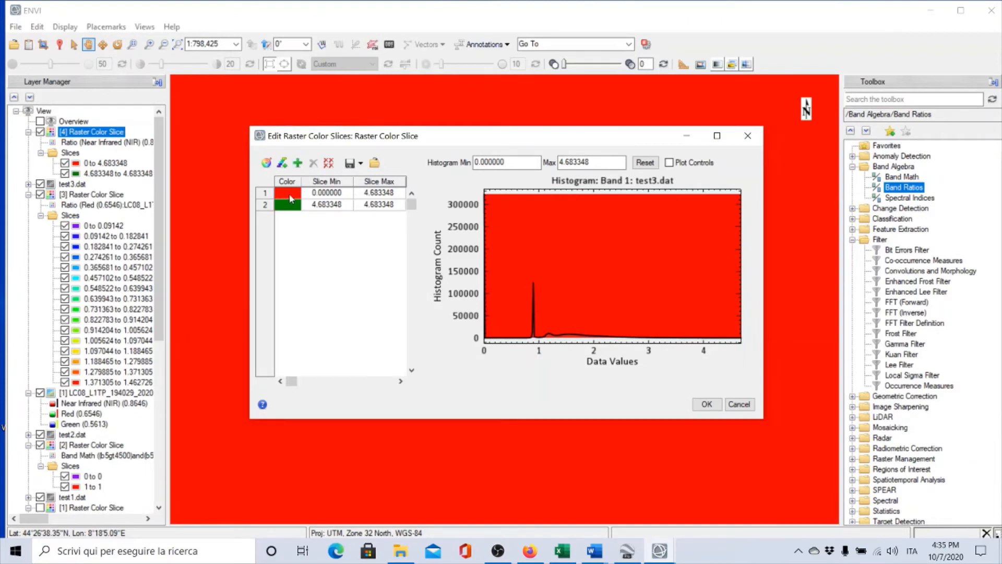
# Color the first slice brown and the second slice blue.
pyautogui.click(291, 198)
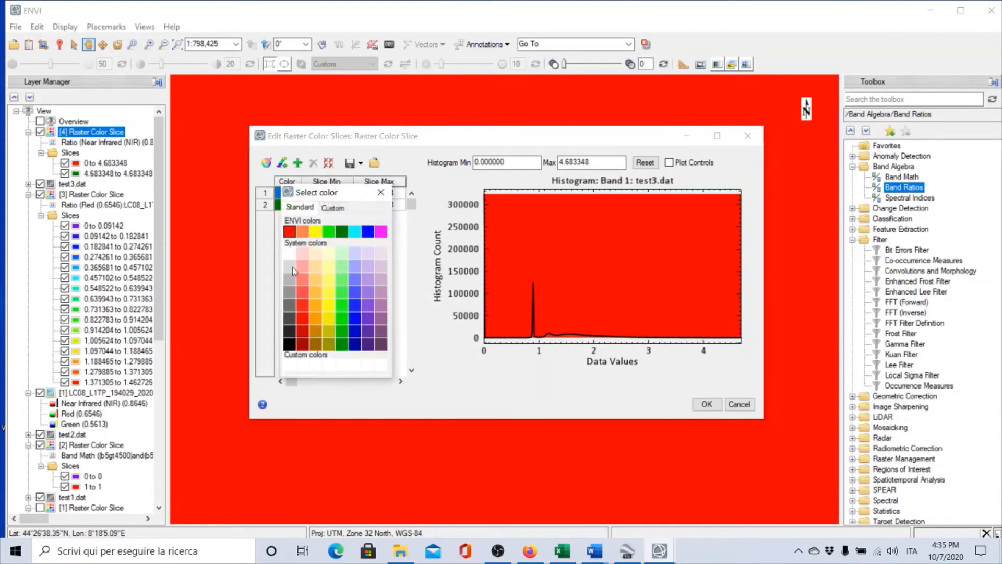
pyautogui.click(317, 346)
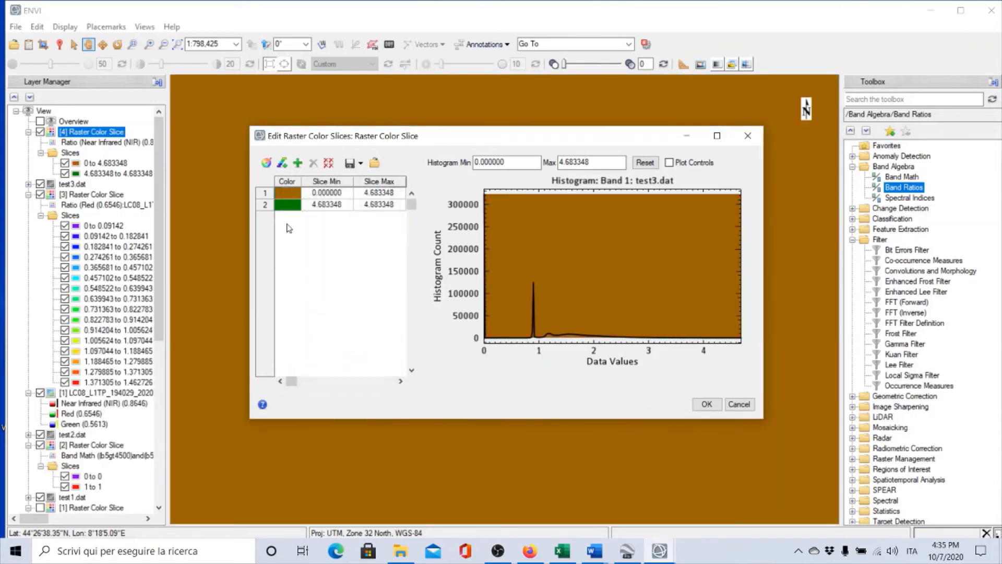
pyautogui.click(291, 207)
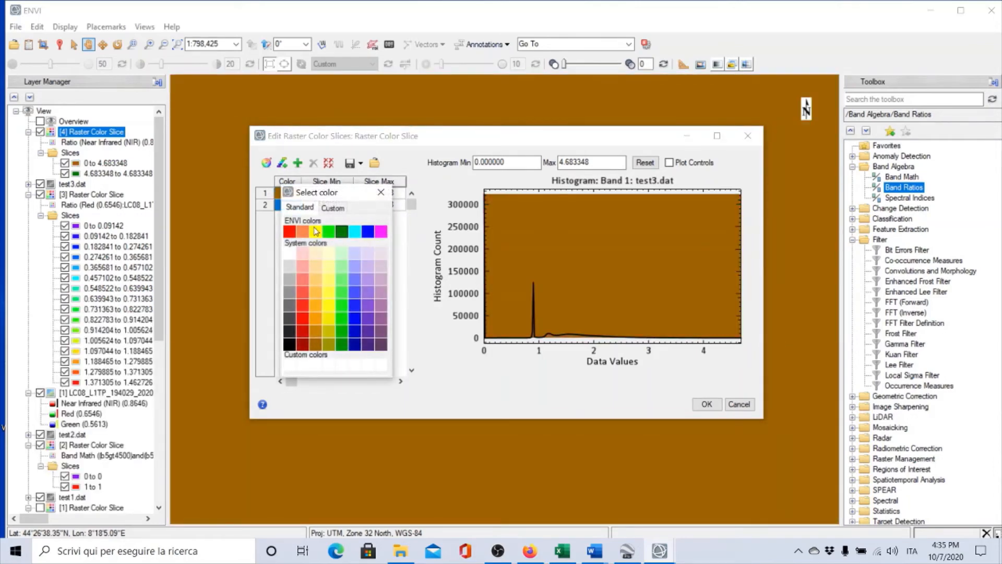
pyautogui.click(368, 233)
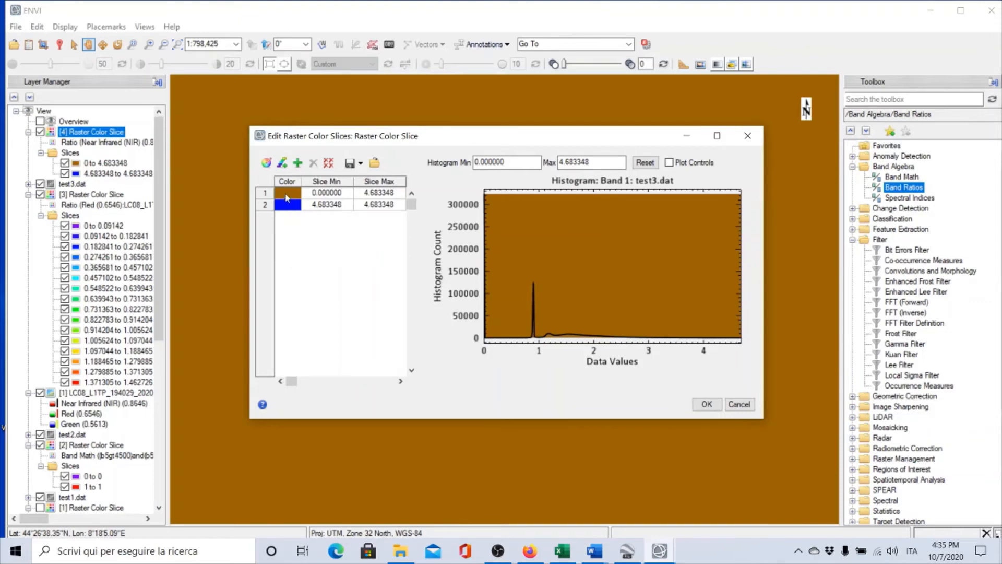
# Recolor the first slice blue (0,0,255) and the second slice bright green (0,255,0).
pyautogui.click(287, 197)
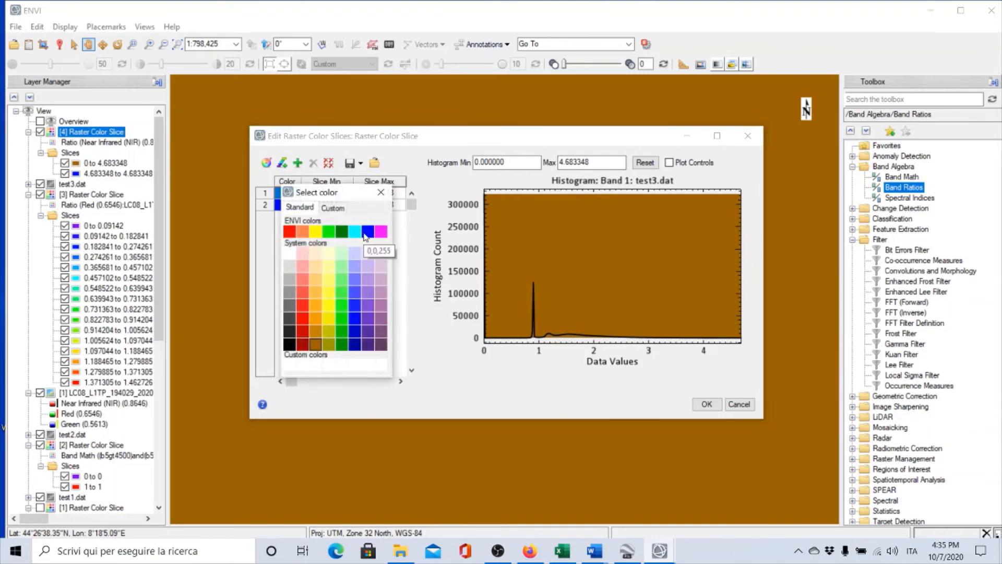
pyautogui.click(370, 235)
pyautogui.click(293, 206)
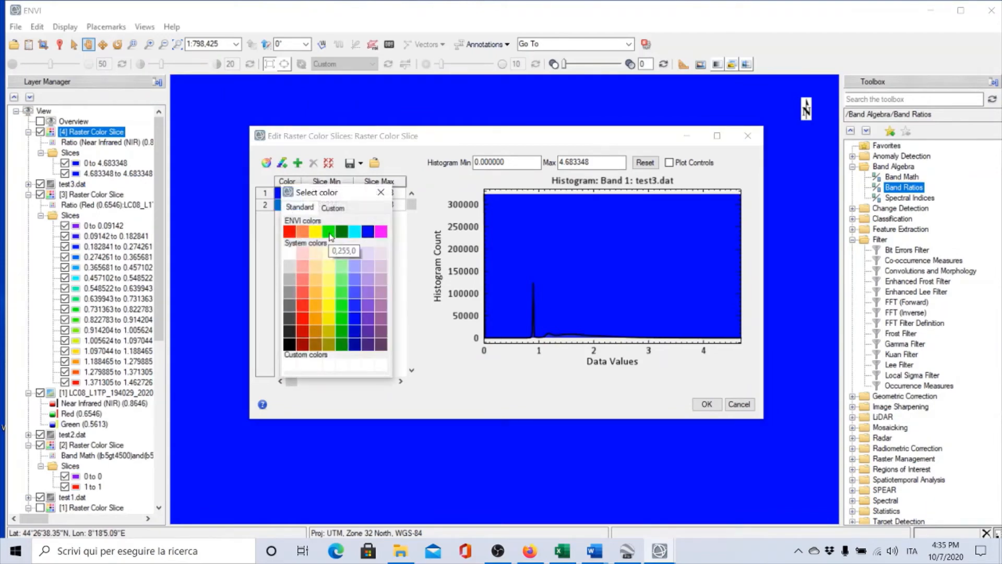
pyautogui.click(329, 235)
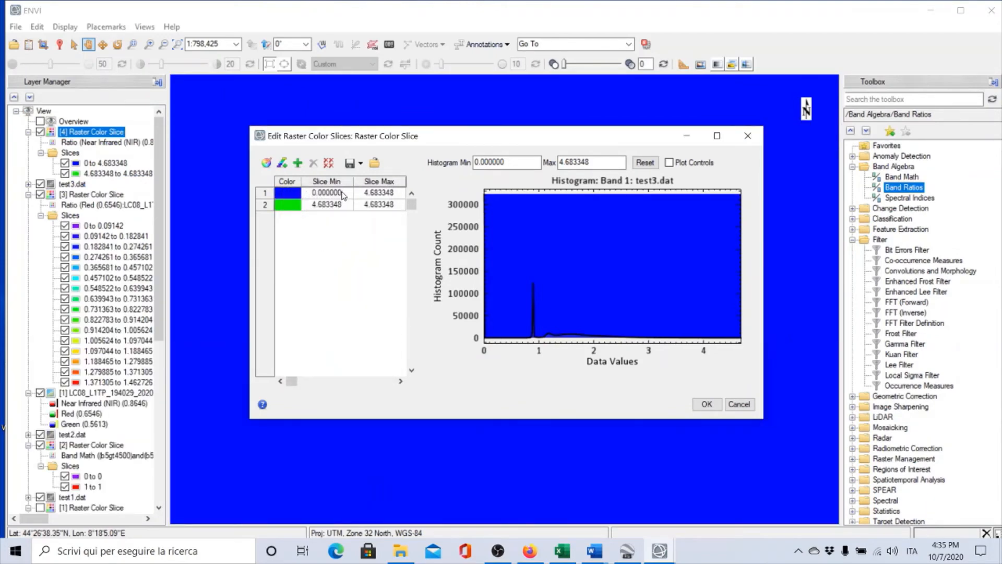
# Set the maximum of the blue slice to 1 so that it covers ratio values from 0 to 1.
pyautogui.doubleClick(378, 195)
pyautogui.write('0')
pyautogui.doubleClick(336, 193)
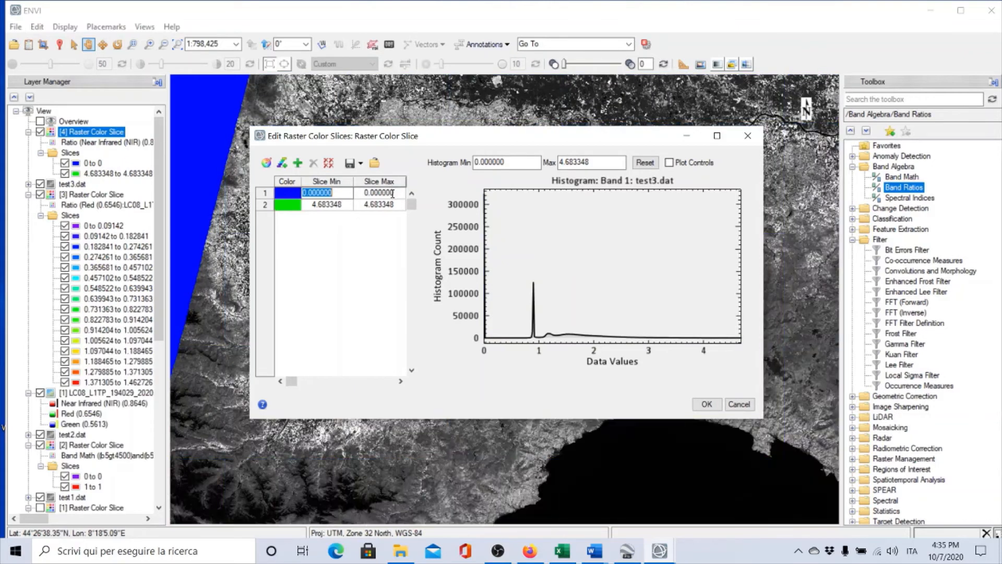
pyautogui.doubleClick(391, 194)
pyautogui.write('1')
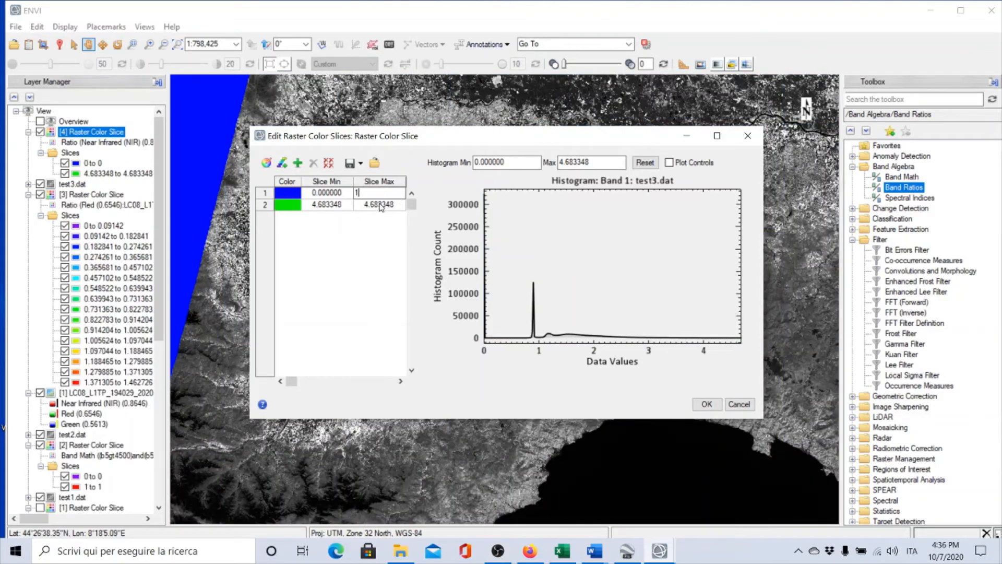
pyautogui.click(339, 193)
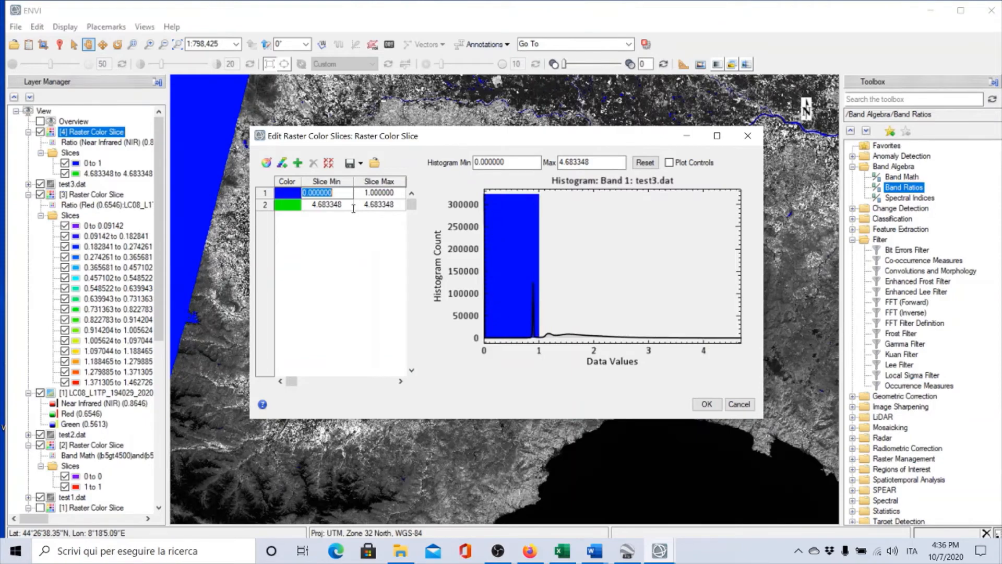
# Set the minimum of the green slice to 1.00001, keeping its maximum at 4.683348.
pyautogui.doubleClick(371, 205)
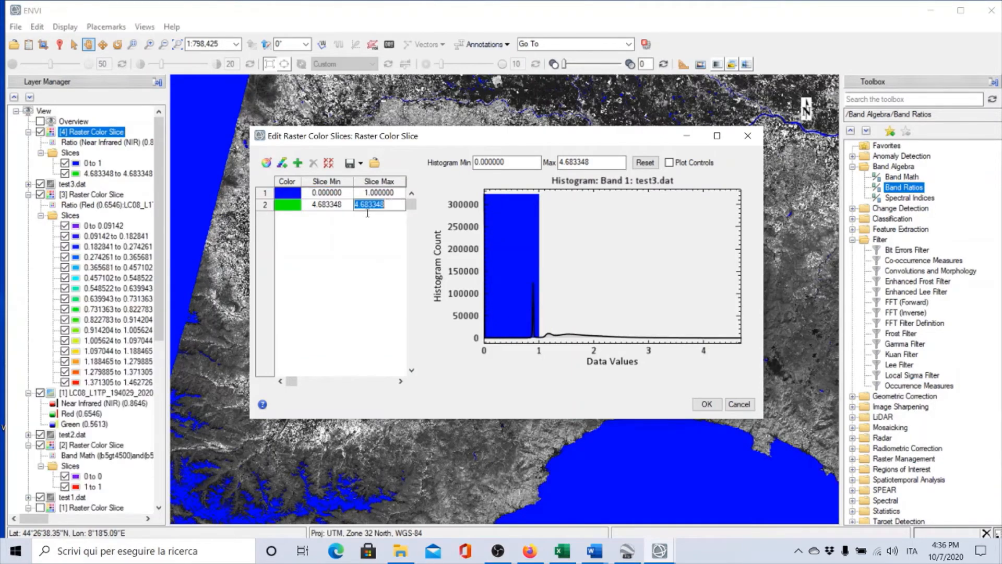
pyautogui.doubleClick(327, 206)
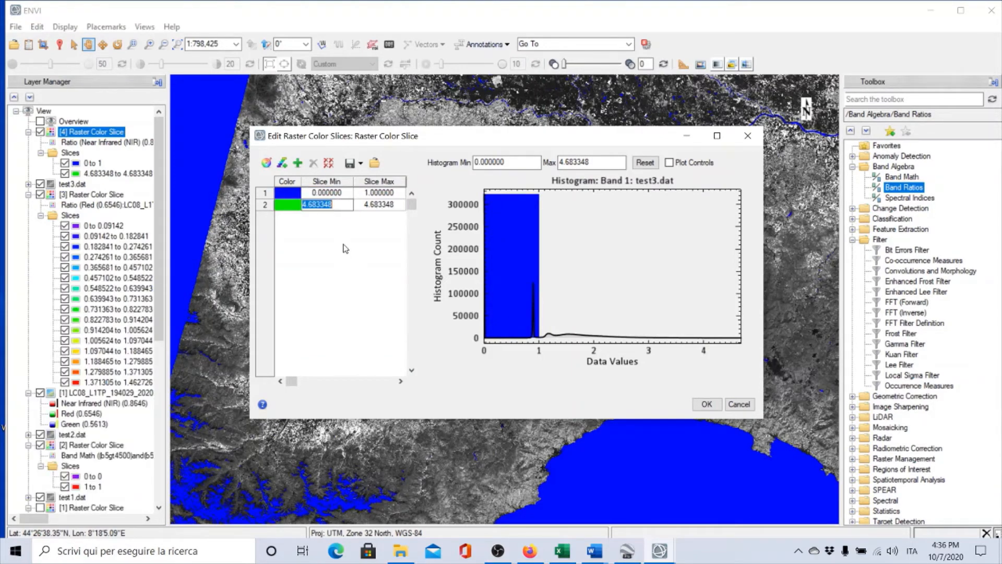
pyautogui.moveTo(462, 140); pyautogui.dragTo(152, 284)
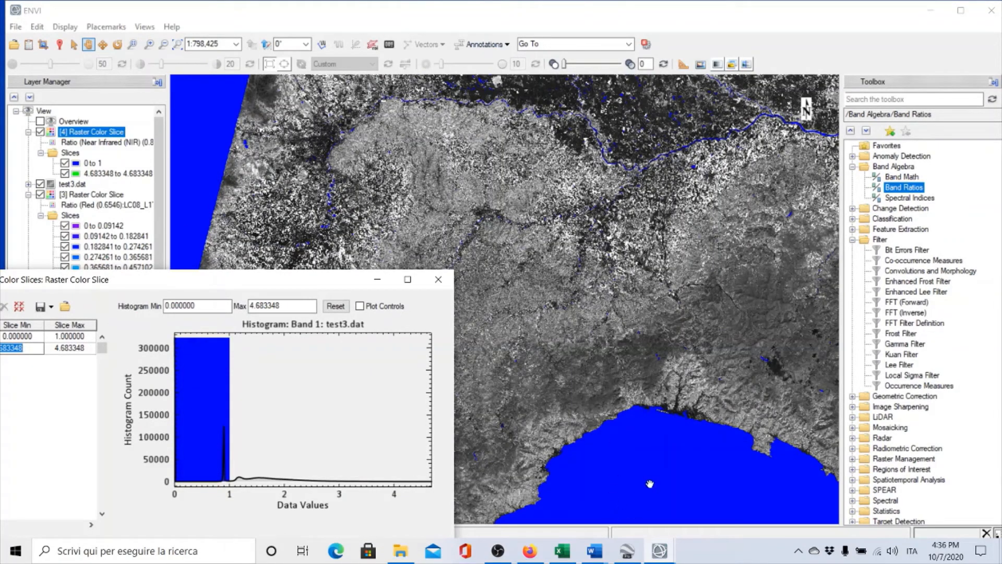
pyautogui.moveTo(252, 283); pyautogui.dragTo(466, 210)
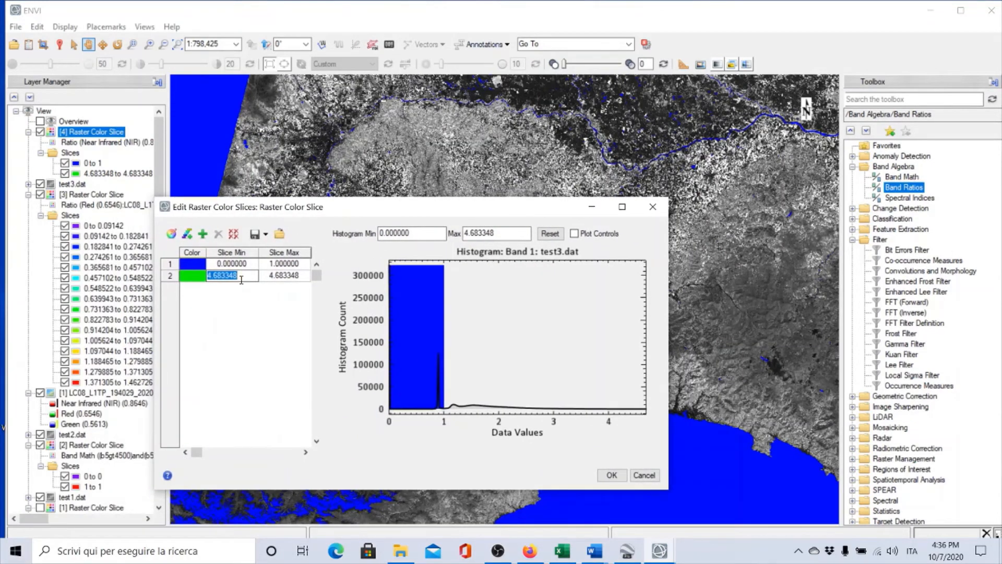
pyautogui.write('1.00001')
pyautogui.press('Tab')
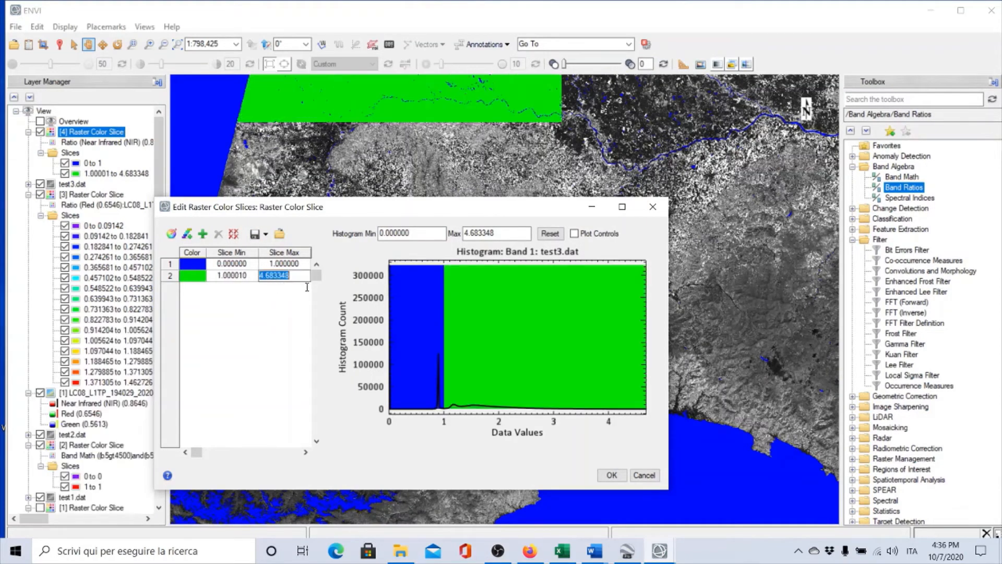
# Examine the blue and green slices over the mountains and coast, and accept the color slice edits.
pyautogui.moveTo(390, 218); pyautogui.dragTo(78, 80)
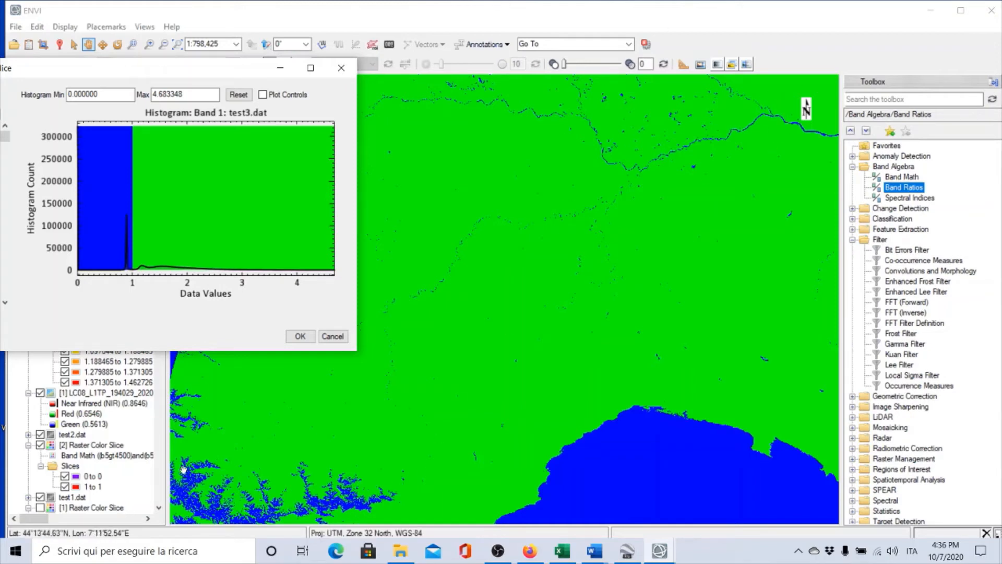
pyautogui.moveTo(380, 463); pyautogui.dragTo(589, 327)
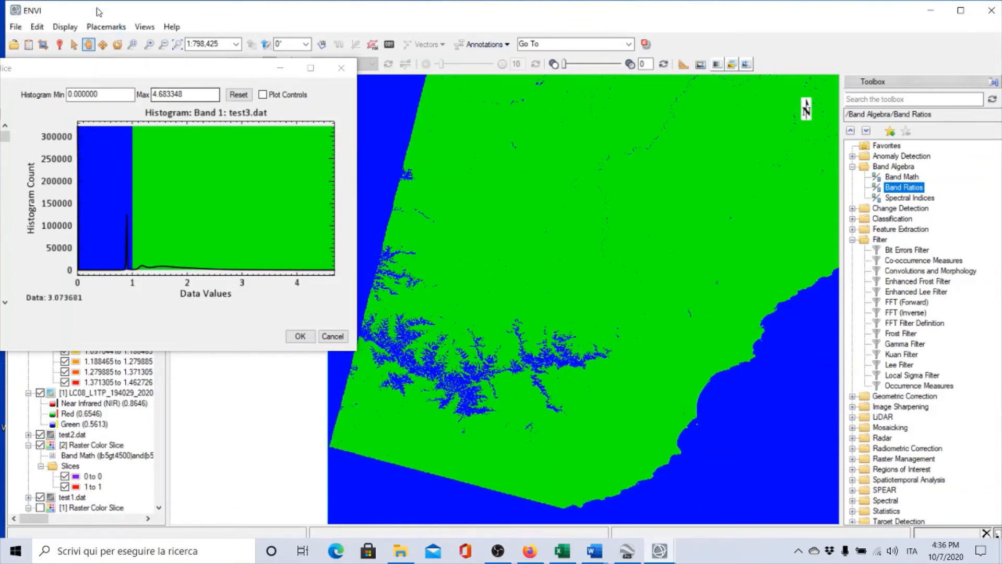
pyautogui.click(300, 335)
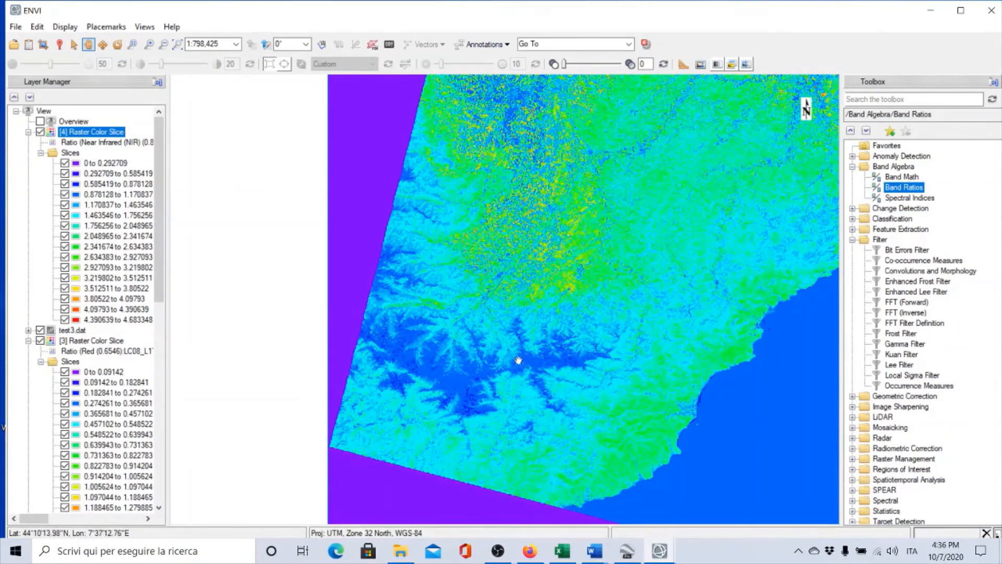
# Hide the near-infrared ratio color slice, test3.dat and the red/green ratio color slice to view the near-infrared color composite.
pyautogui.click(40, 132)
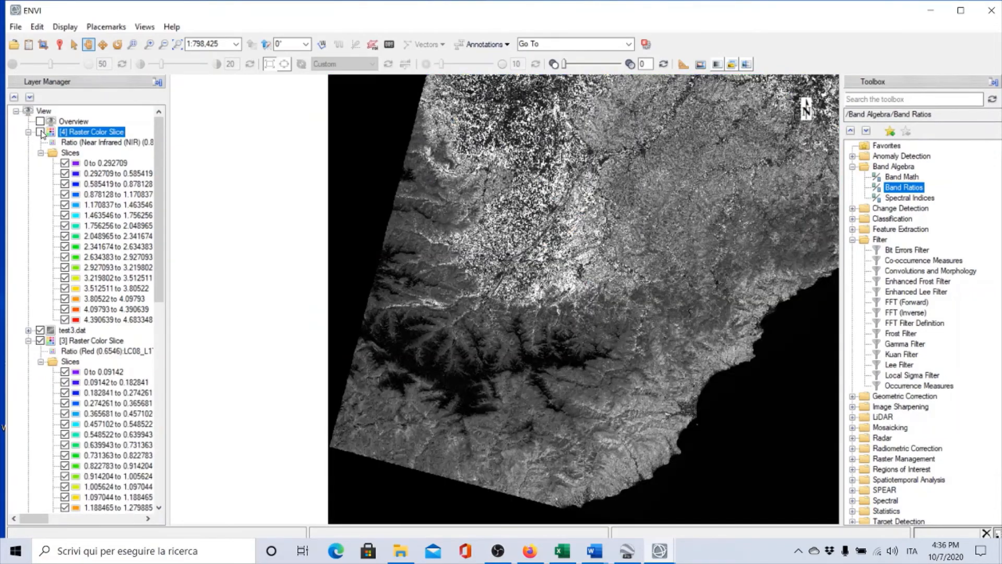
pyautogui.click(39, 331)
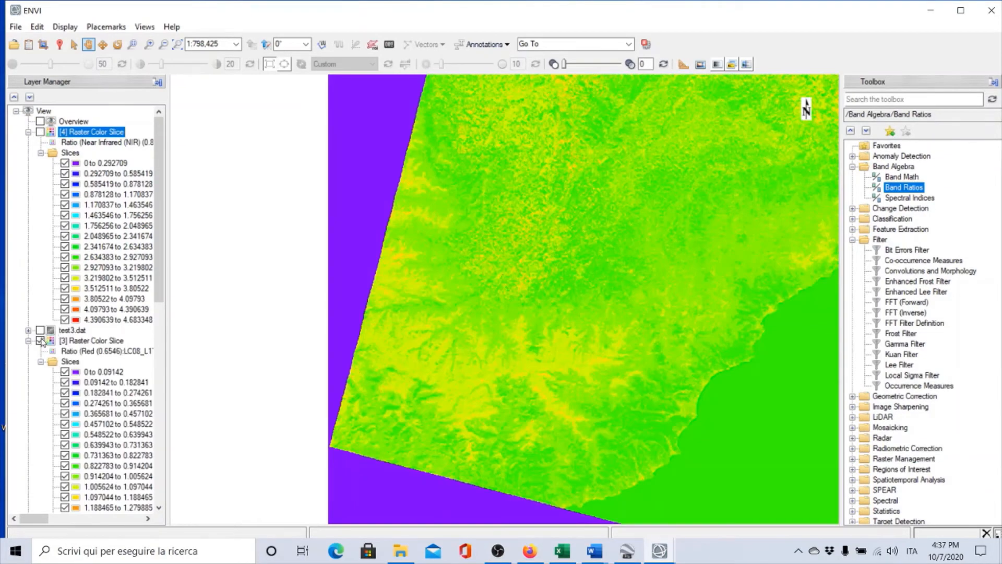
pyautogui.click(40, 341)
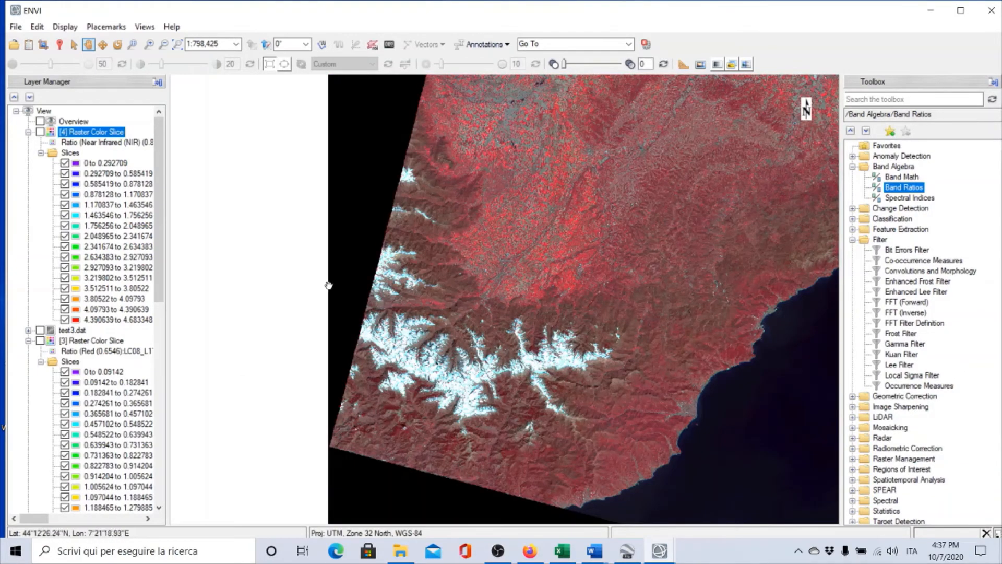
# Redisplay the near-infrared ratio color slice, view its metadata and remove that layer.
pyautogui.click(40, 132)
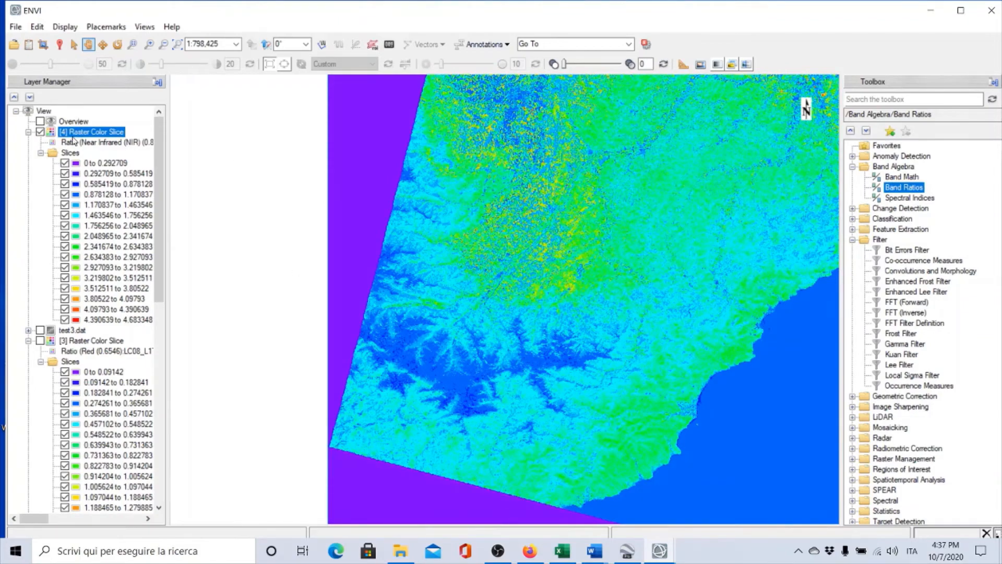
pyautogui.doubleClick(75, 132)
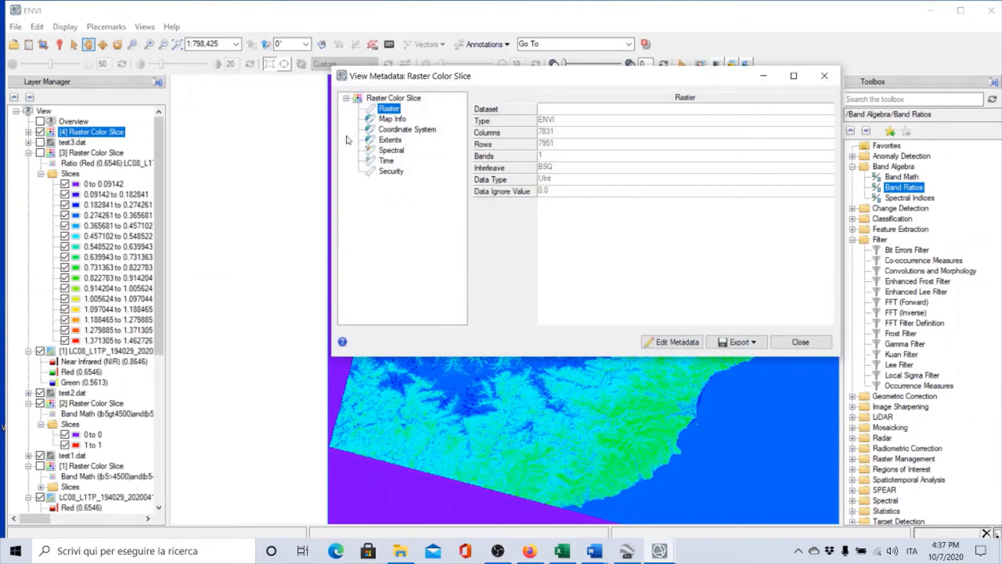
pyautogui.click(826, 78)
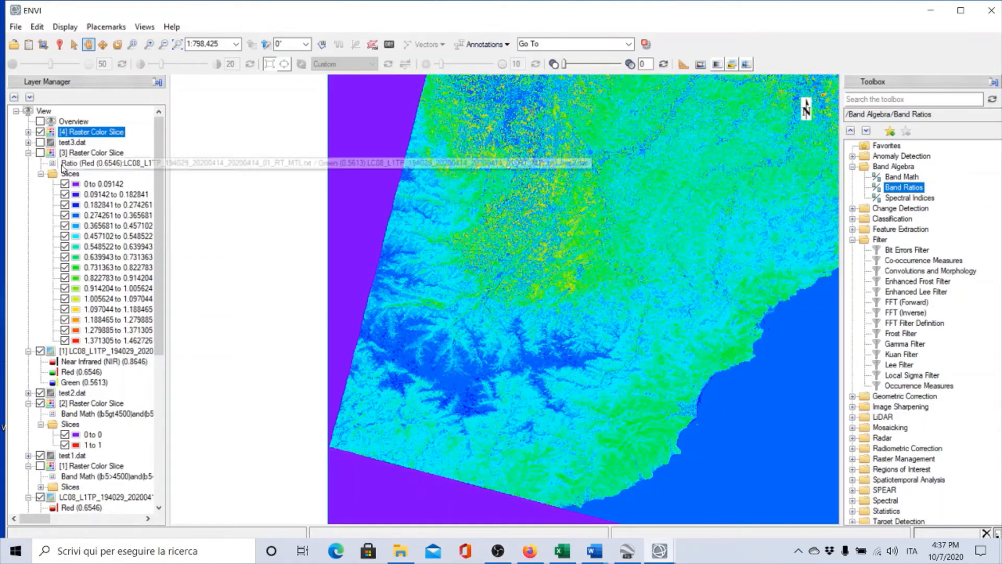
pyautogui.rightClick(81, 134)
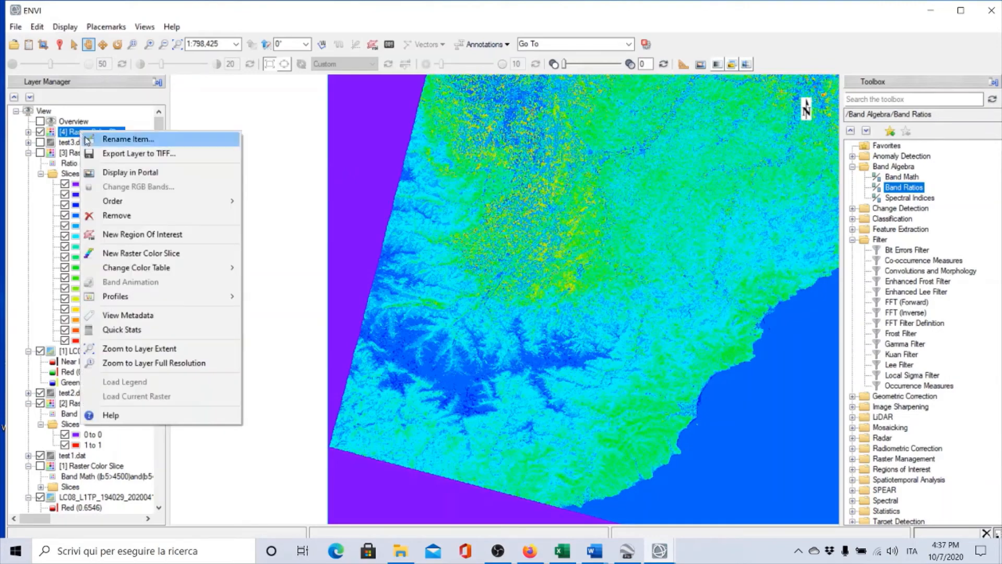
pyautogui.click(112, 217)
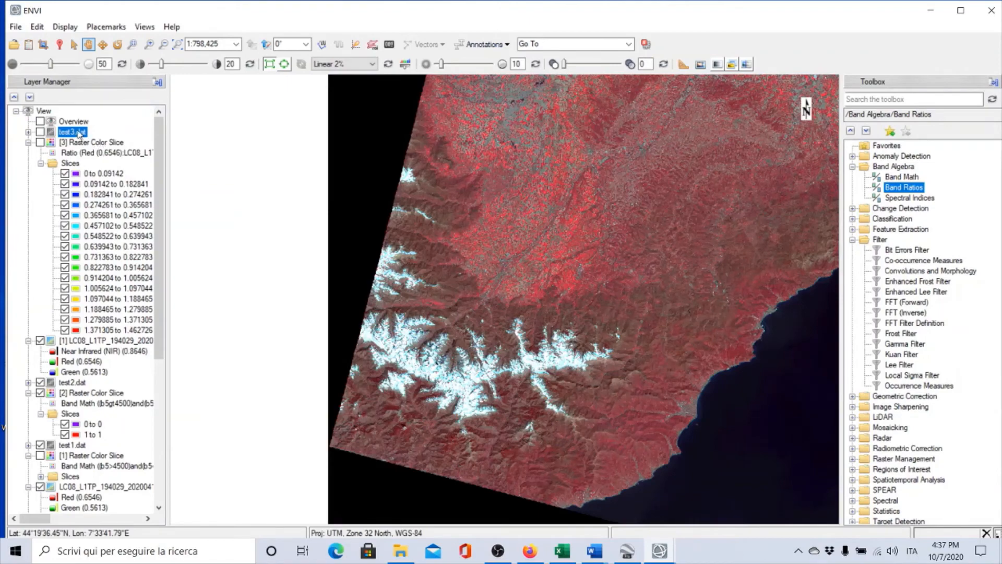
# Display test3.dat across the full scene and create a new raster color slice from its near-infrared/red ratio band.
pyautogui.click(40, 132)
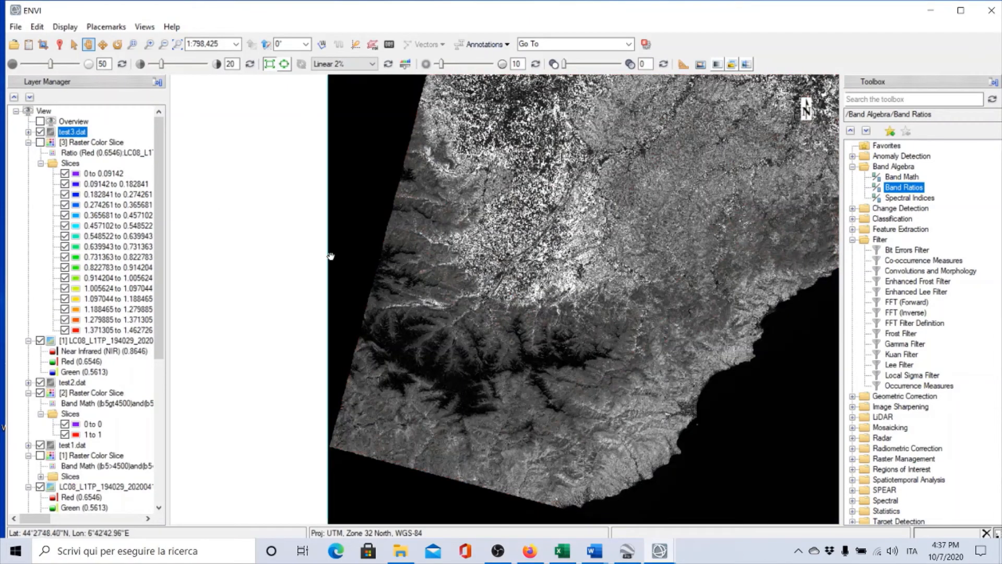
pyautogui.moveTo(624, 296); pyautogui.dragTo(415, 395)
pyautogui.scroll(-1, 415, 396)
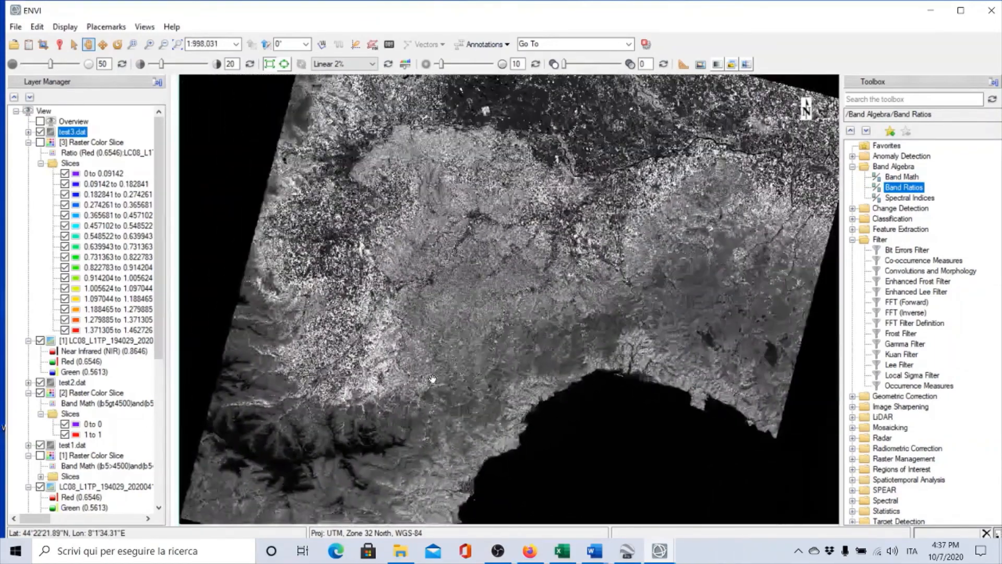
pyautogui.scroll(-1, 432, 379)
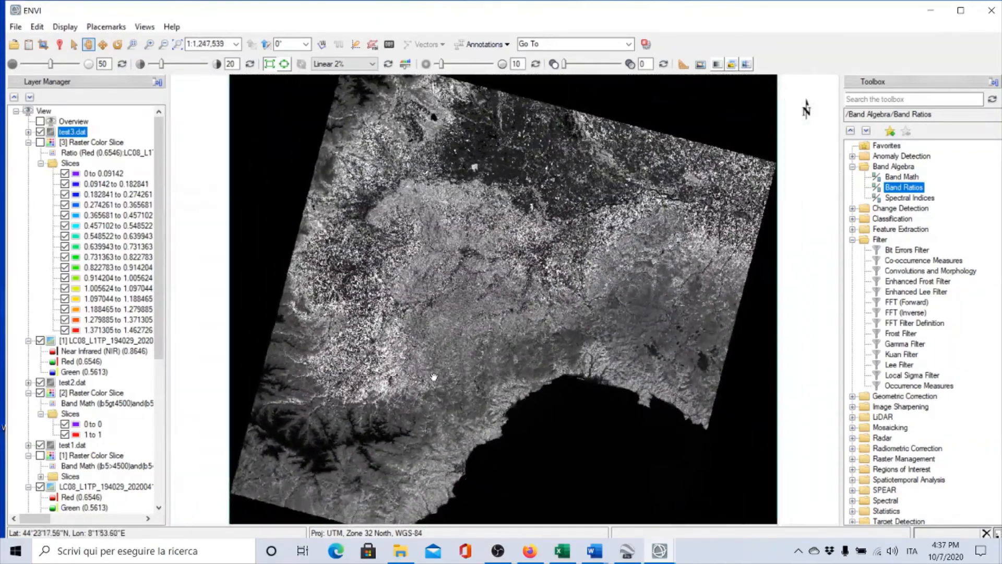
pyautogui.rightClick(72, 133)
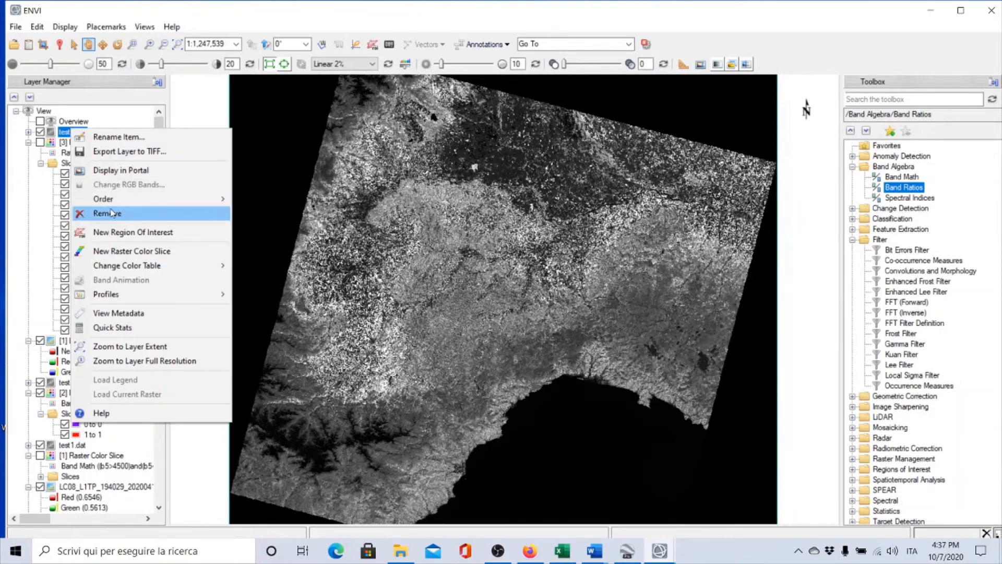
pyautogui.click(126, 251)
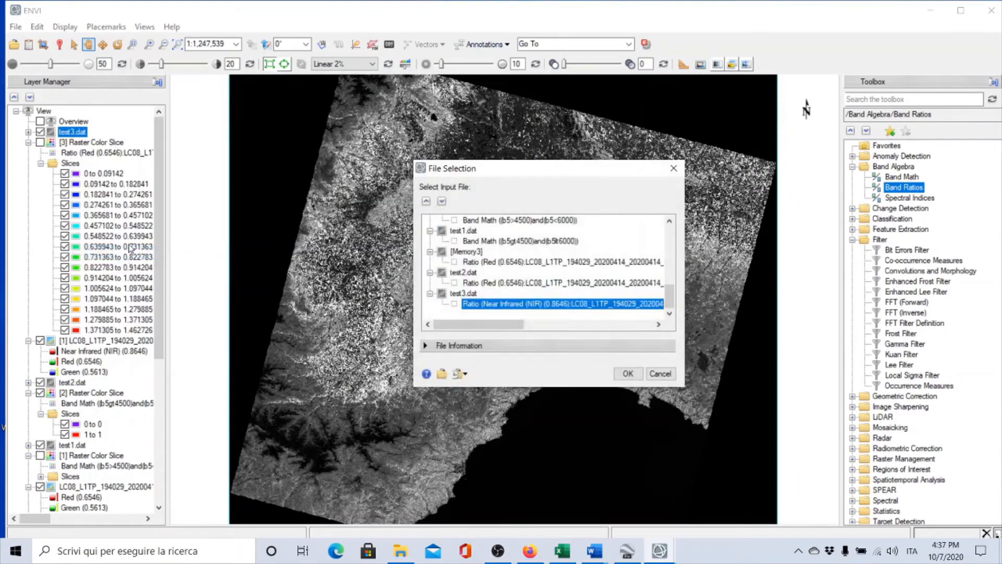
pyautogui.click(628, 374)
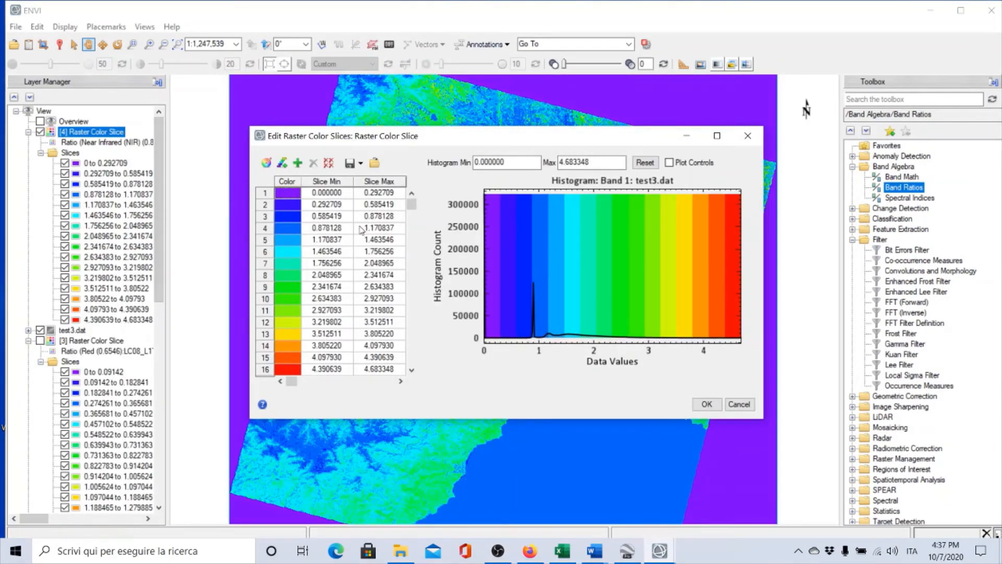
# Clear all the default color slices and add two new ones.
pyautogui.click(328, 163)
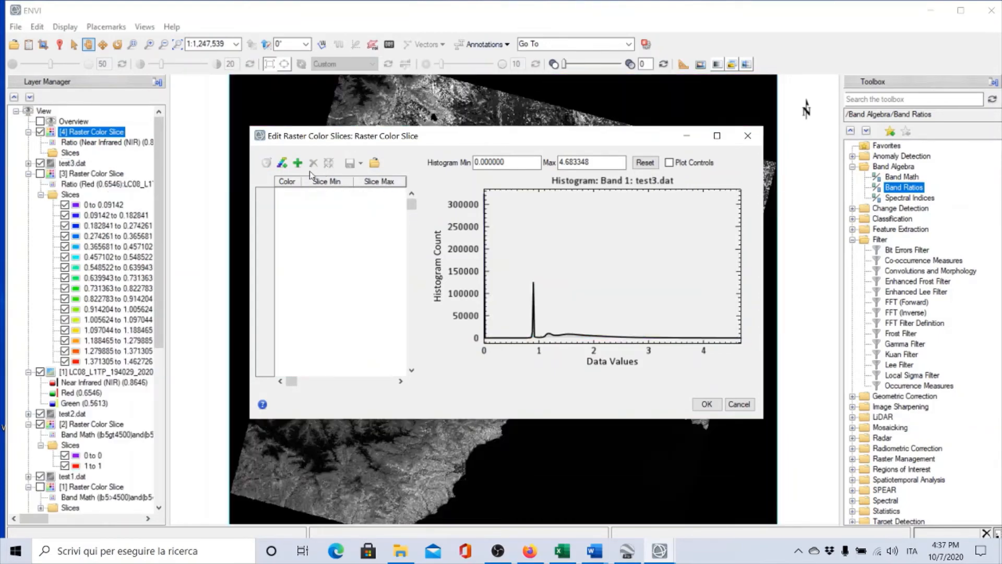
pyautogui.click(297, 165)
pyautogui.click(297, 166)
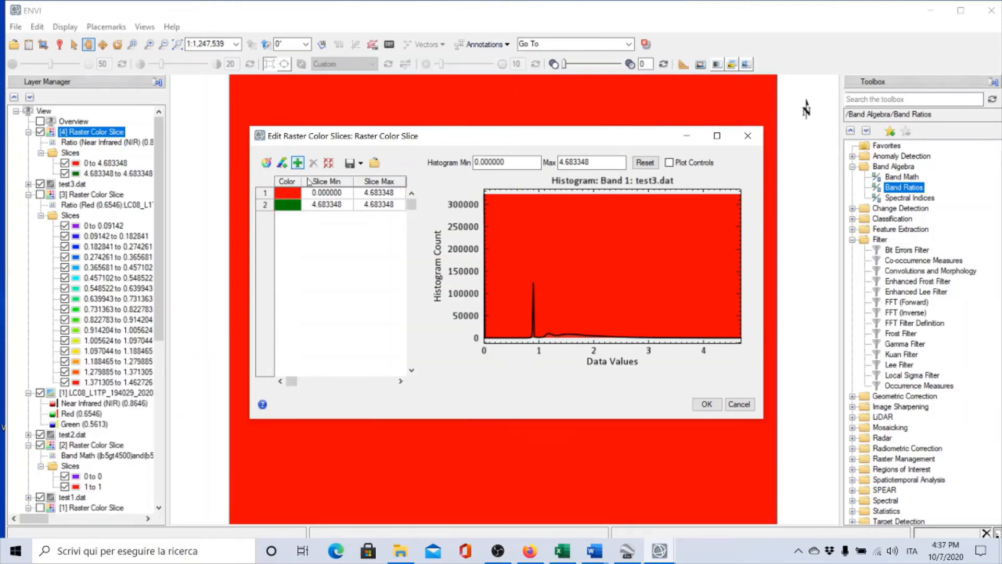
# Color the first slice blue and set its maximum to 1.
pyautogui.click(291, 197)
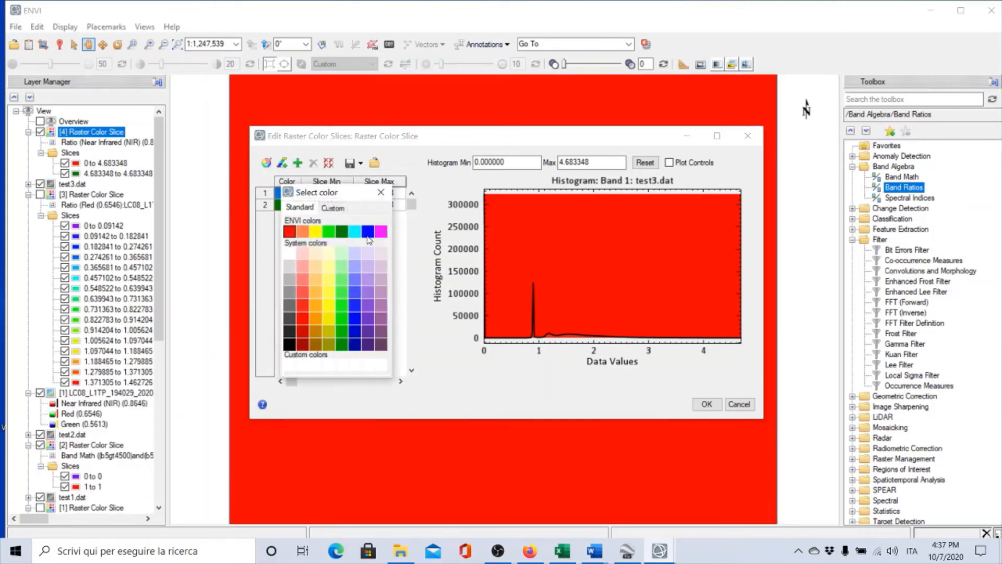
pyautogui.click(368, 233)
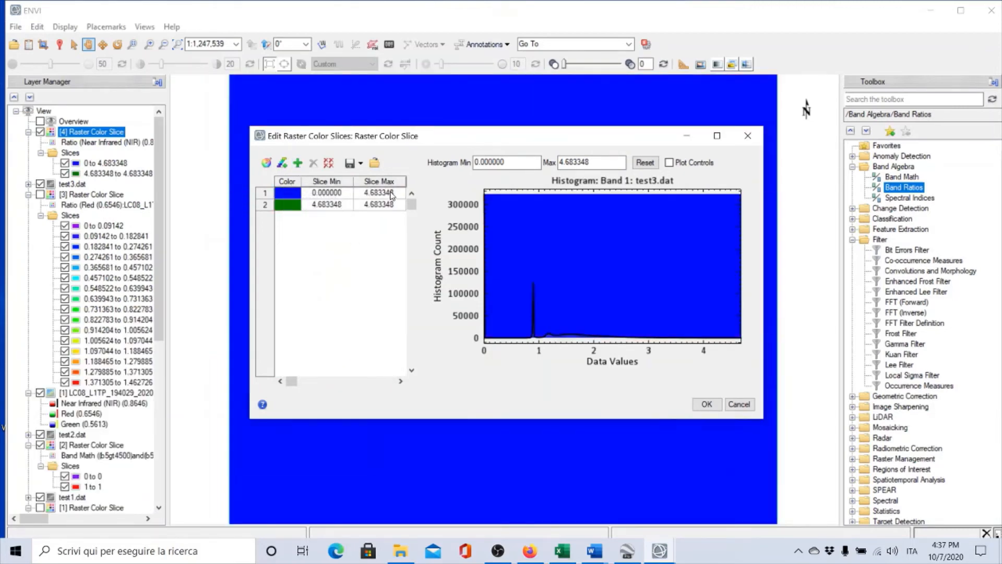
pyautogui.click(391, 194)
pyautogui.write('1')
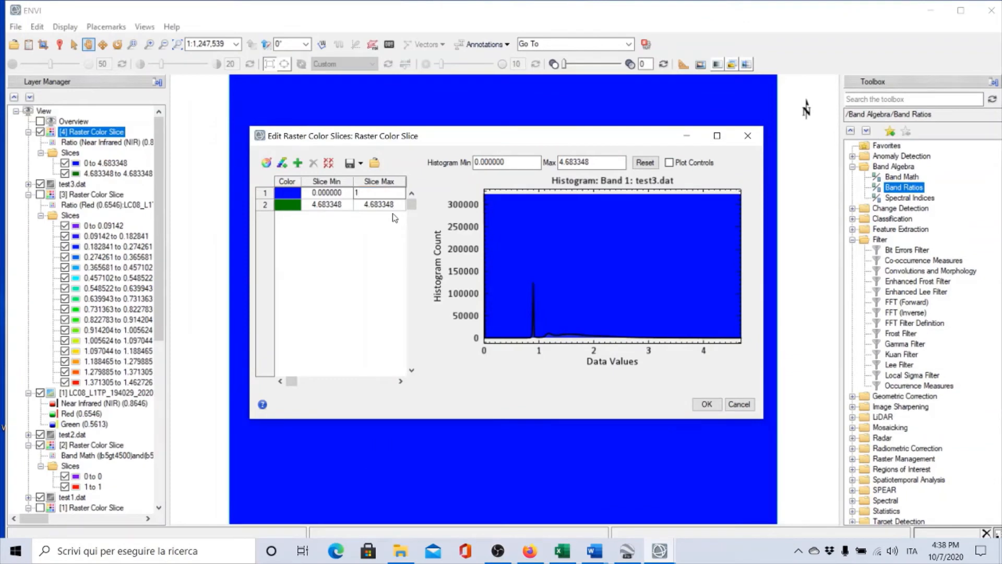
pyautogui.click(328, 205)
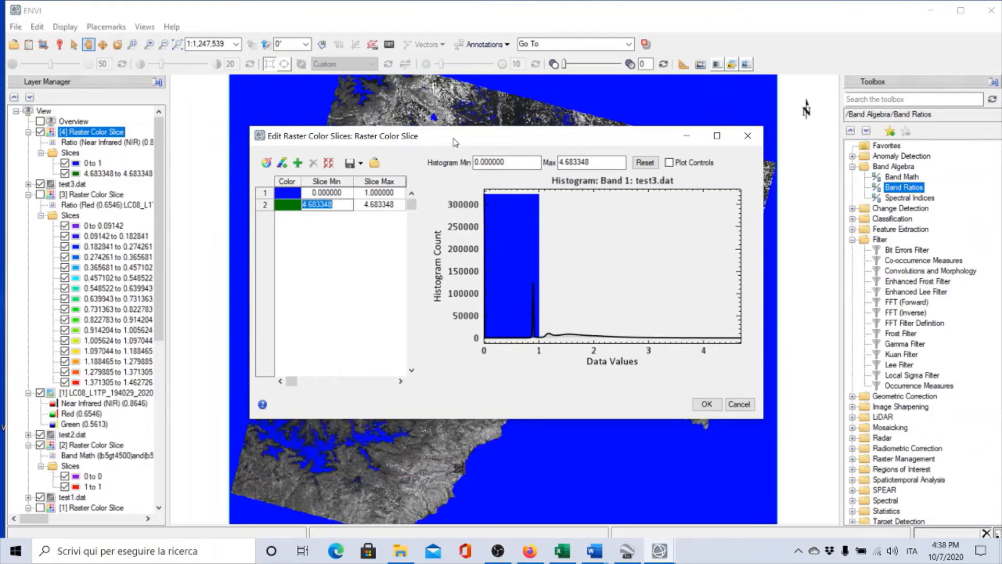
# Move the color slice editor aside to uncover most of the image, keeping the editor at its normal size.
pyautogui.moveTo(455, 142); pyautogui.dragTo(230, 1)
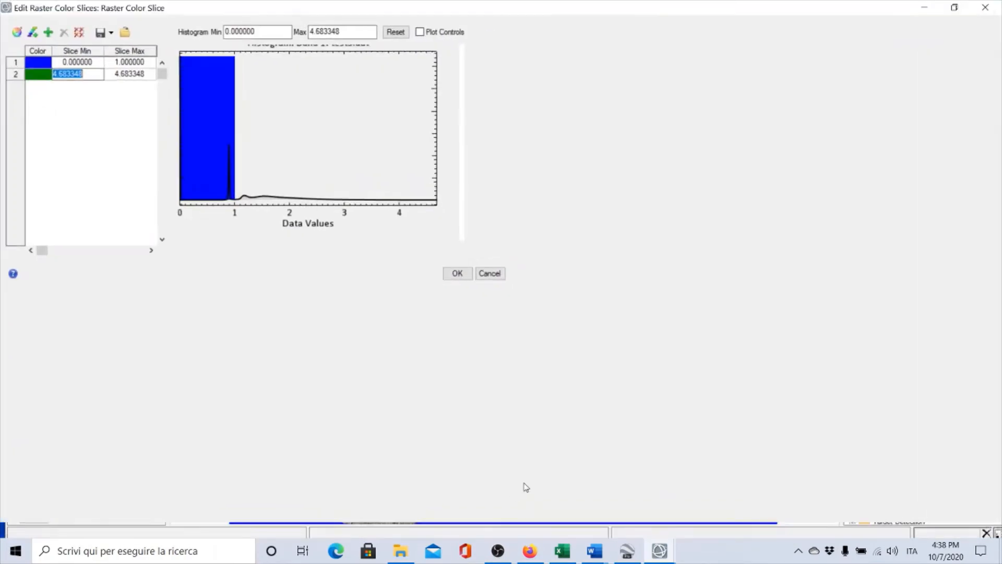
pyautogui.click(956, 7)
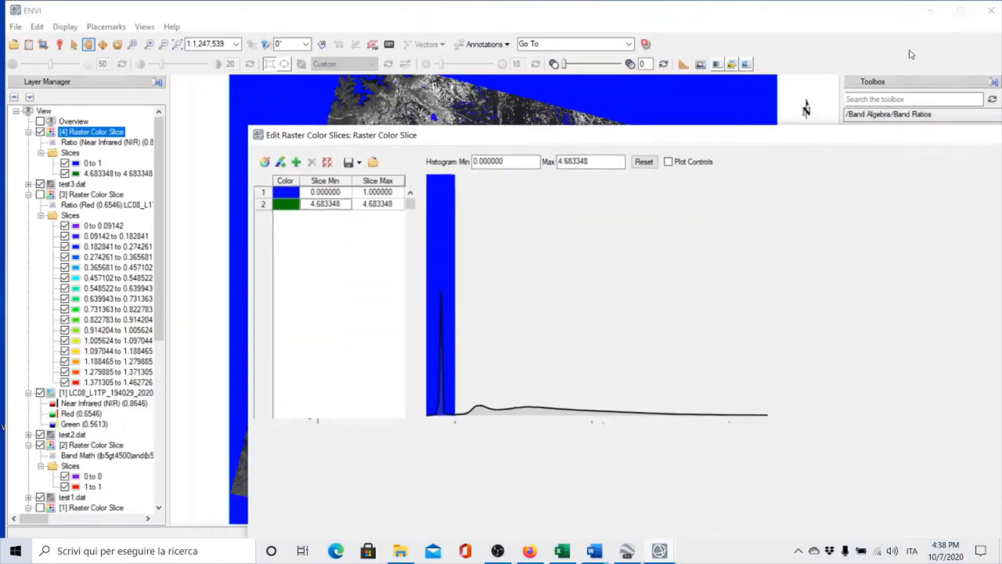
pyautogui.moveTo(518, 148); pyautogui.dragTo(834, 40)
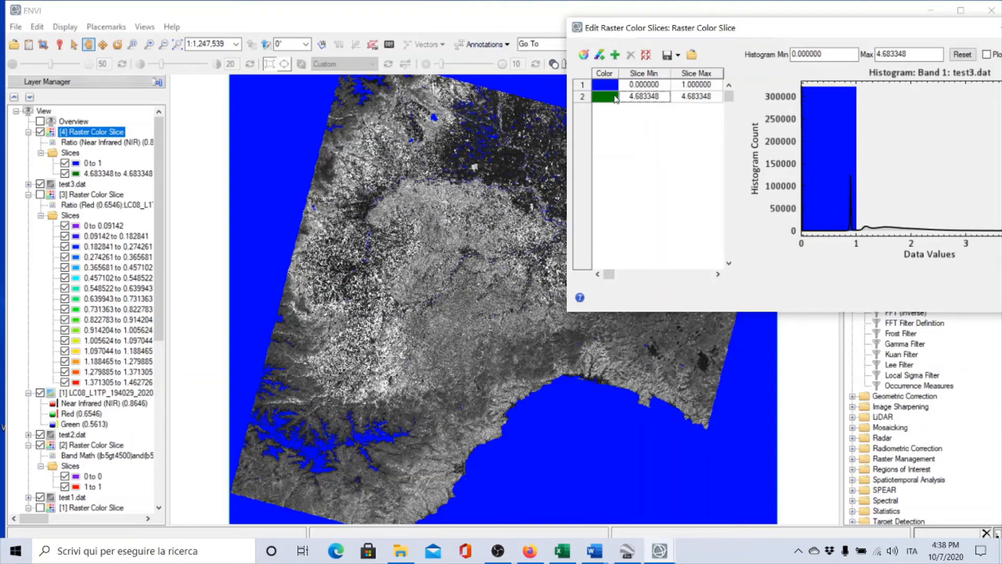
# Set the minimum of the green slice to 1.0001.
pyautogui.click(643, 100)
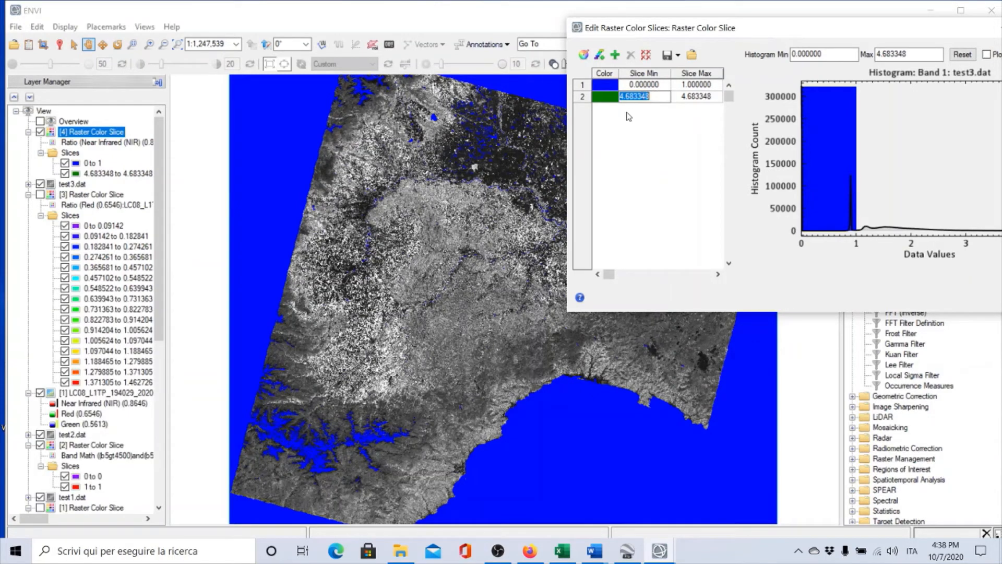
pyautogui.write('1.0001')
pyautogui.press('Tab')
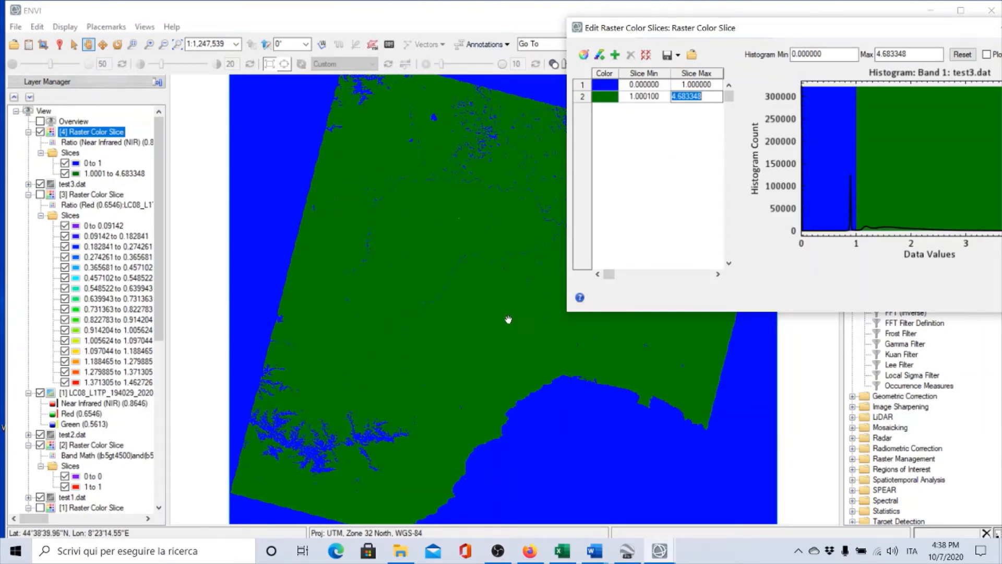
# Raise the minimum of the green slice to 1.2.
pyautogui.click(645, 96)
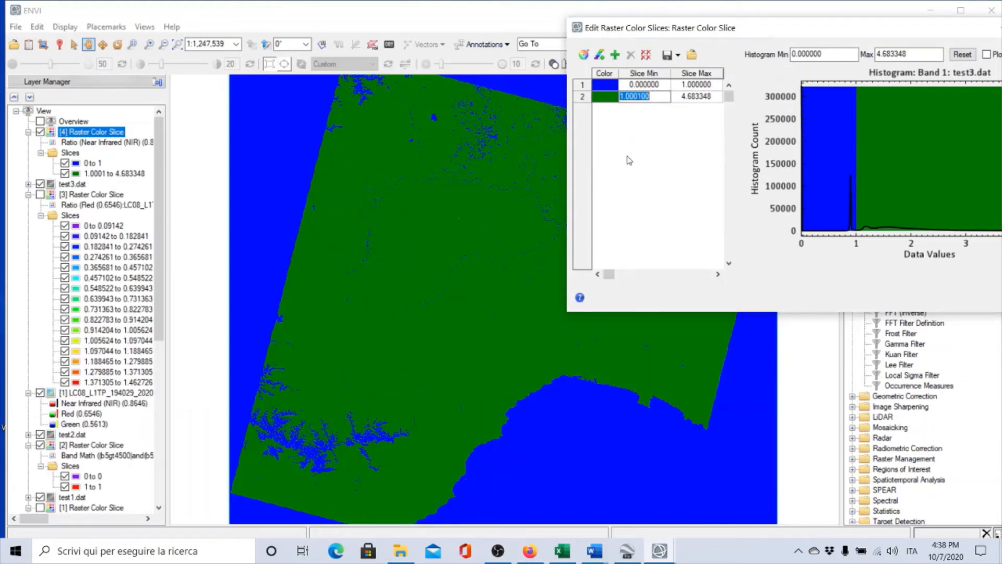
pyautogui.write('1.2')
pyautogui.click(713, 85)
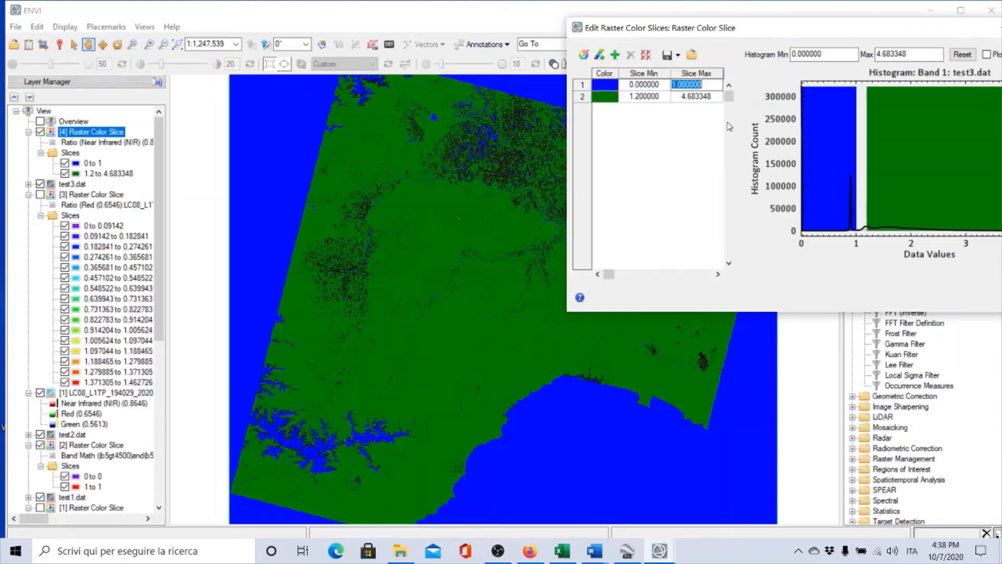
# Inspect the urban area along the river up close and raise the green slice's minimum to 1.3.
pyautogui.moveTo(725, 27); pyautogui.dragTo(787, 89)
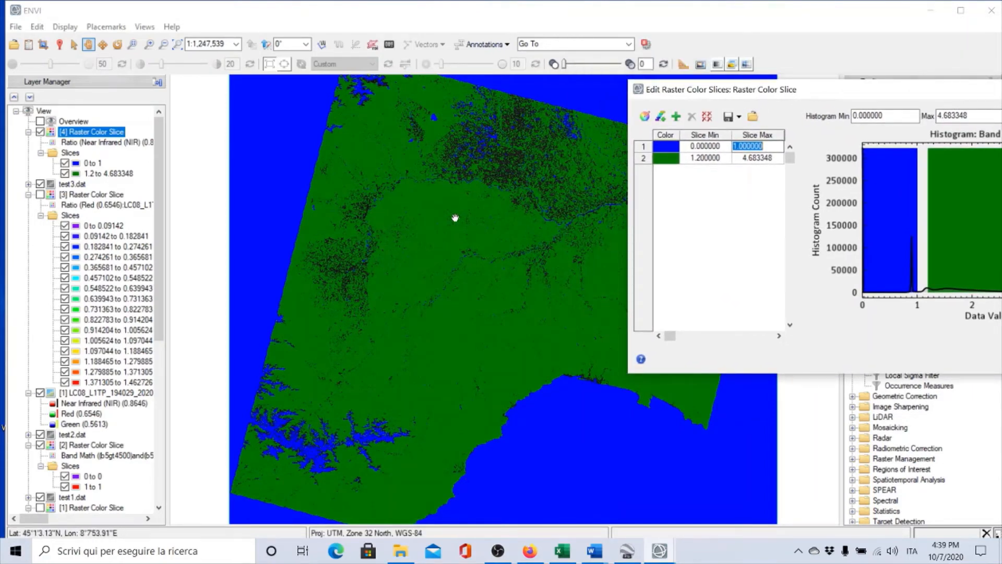
pyautogui.scroll(2, 378, 221)
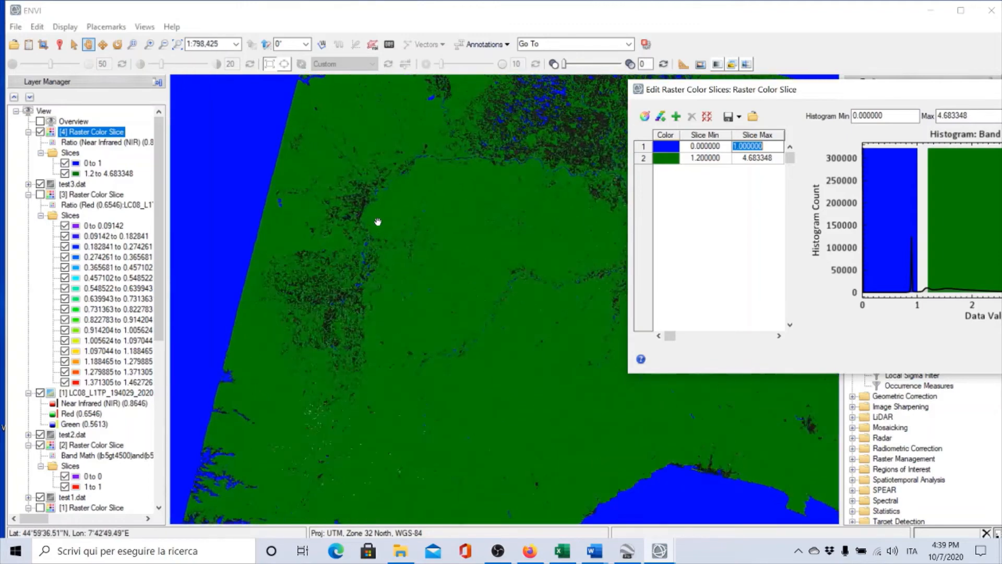
pyautogui.scroll(3, 366, 219)
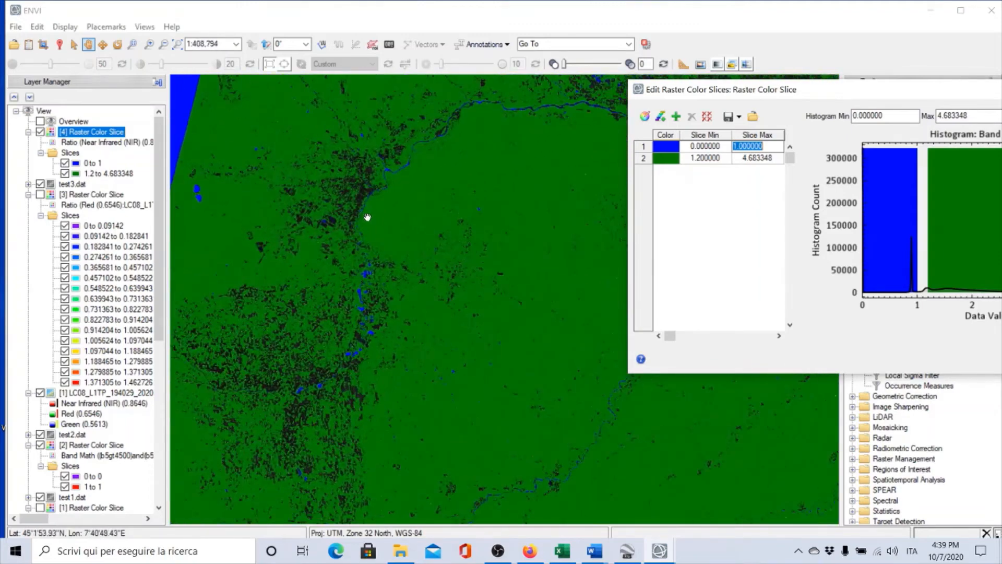
pyautogui.scroll(4, 382, 221)
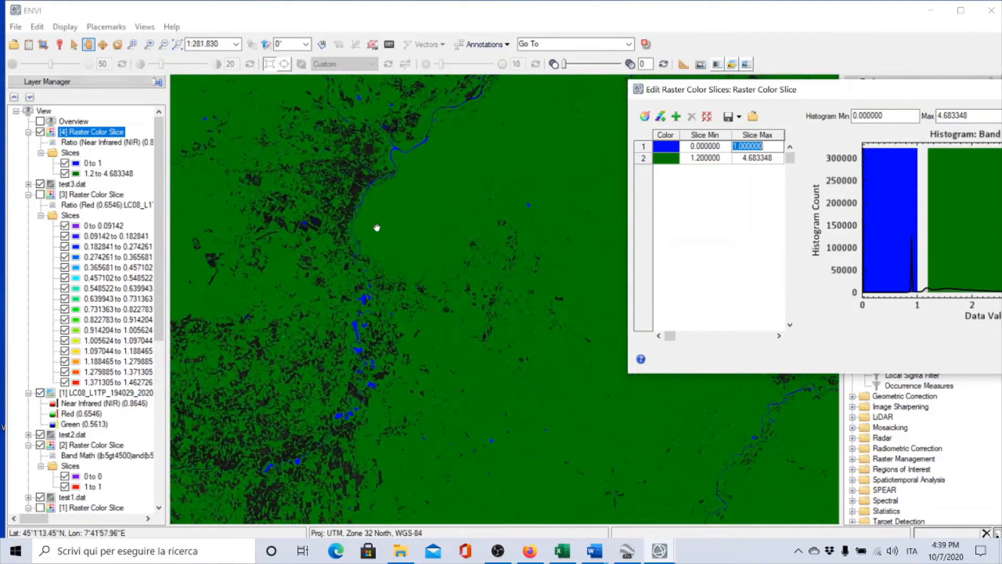
pyautogui.scroll(2, 486, 318)
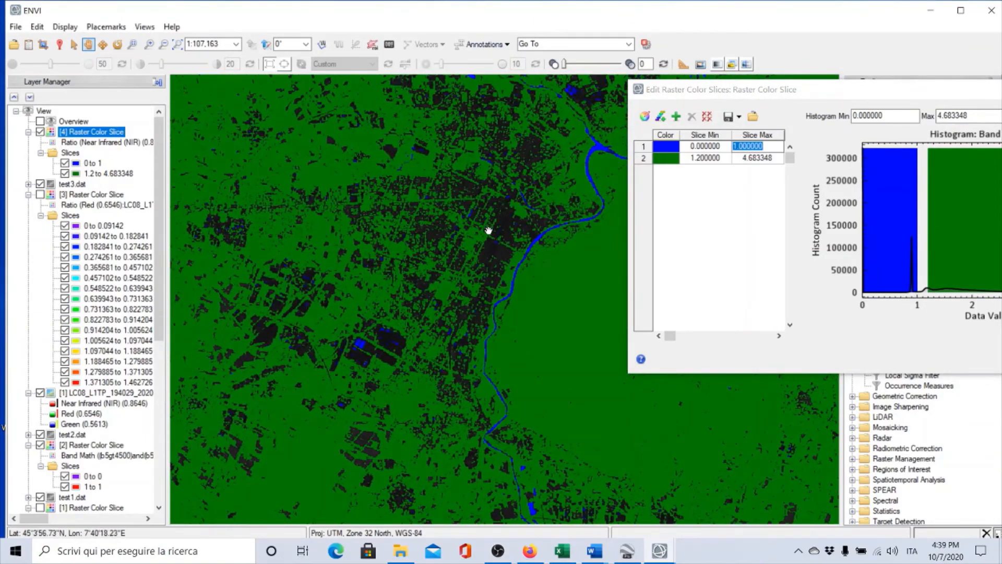
pyautogui.click(704, 158)
pyautogui.write('1.3')
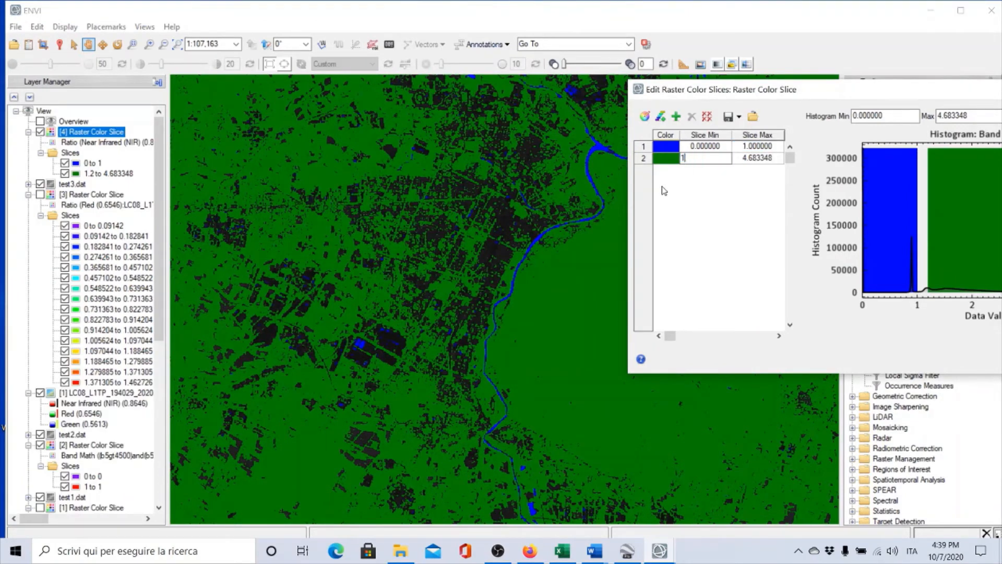
pyautogui.click(762, 156)
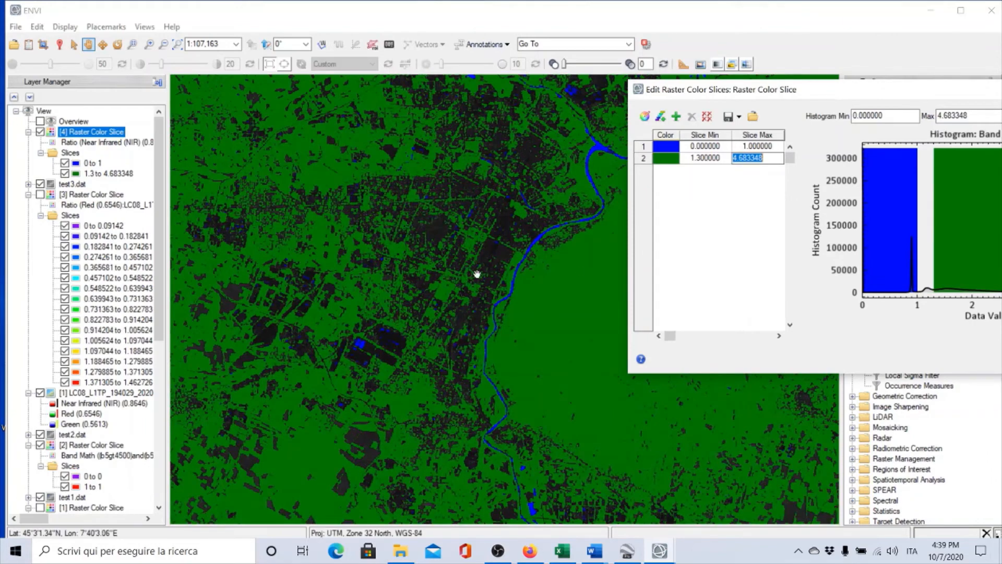
# Set the minimum of the green slice to 1.4.
pyautogui.click(720, 160)
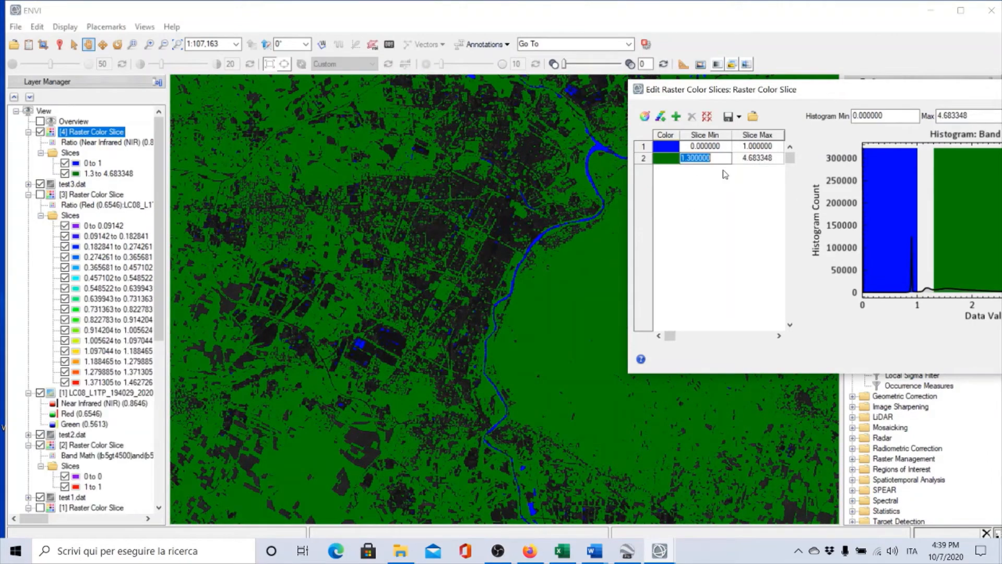
pyautogui.write('1.4')
pyautogui.press('Tab')
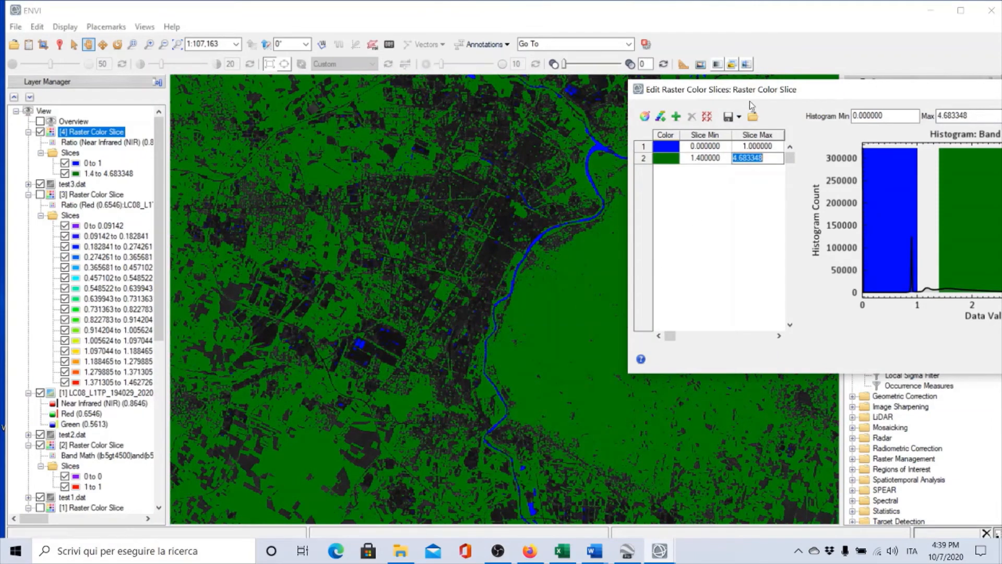
# Examine the blue, green and unsliced areas over the whole scene and along the river valleys.
pyautogui.moveTo(742, 95); pyautogui.dragTo(753, 95)
pyautogui.scroll(-4, 575, 206)
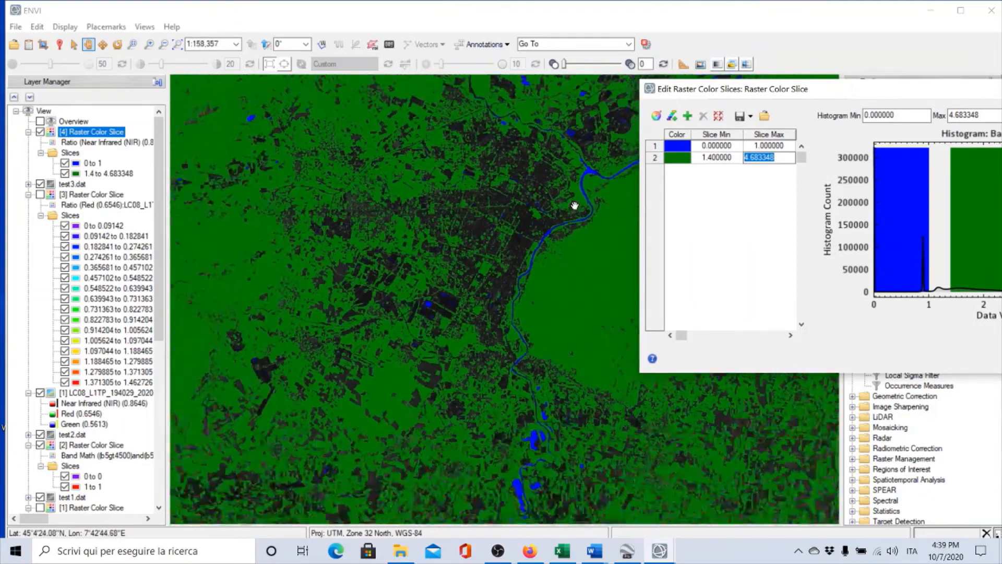
pyautogui.moveTo(585, 260); pyautogui.dragTo(298, 202)
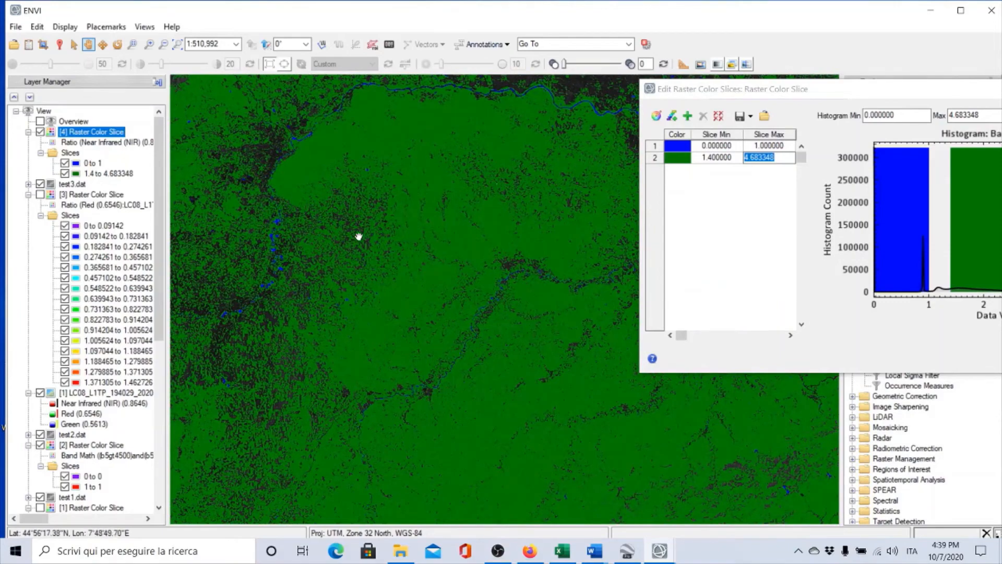
pyautogui.scroll(-1, 391, 267)
pyautogui.scroll(-2, 354, 376)
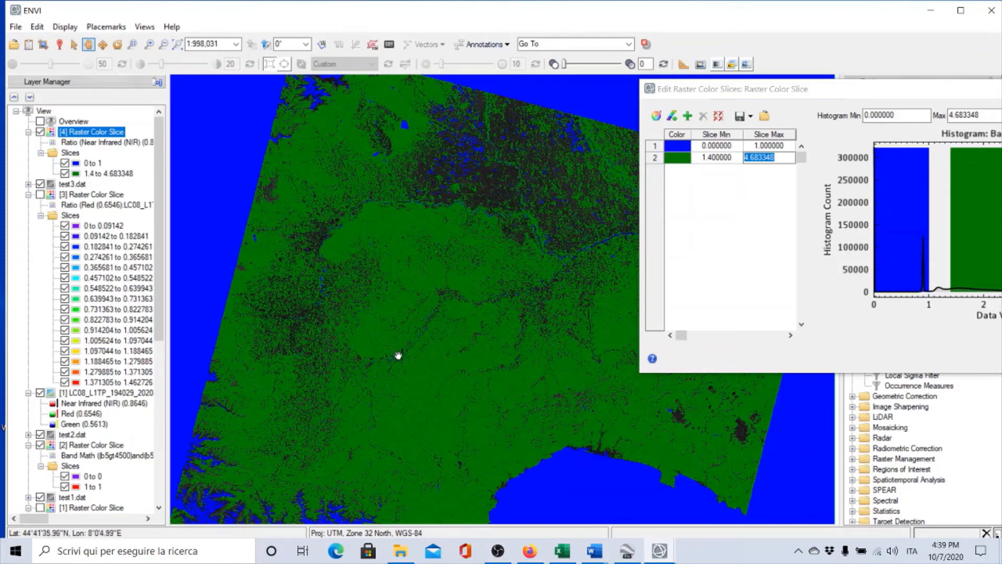
pyautogui.scroll(1, 391, 358)
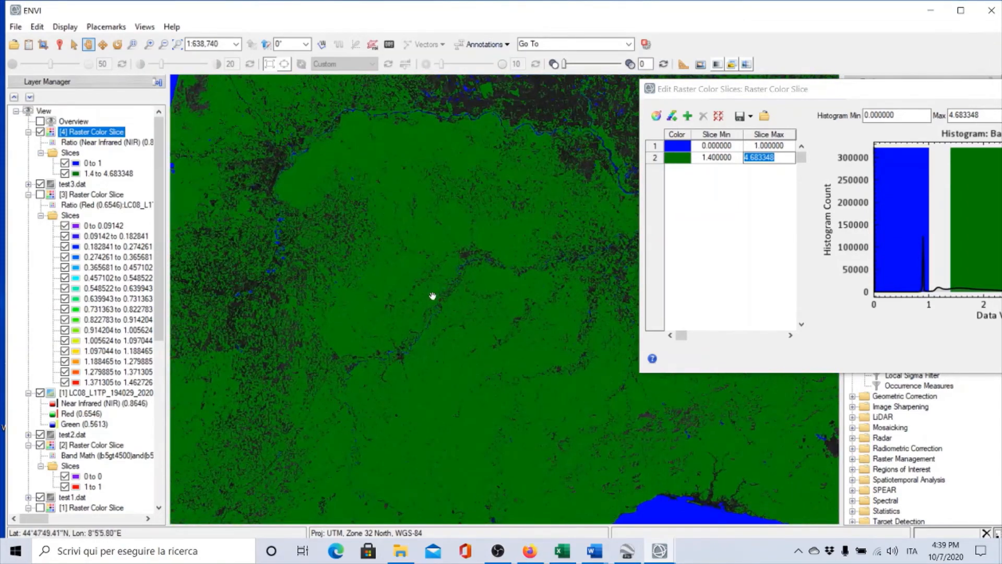
pyautogui.scroll(1, 439, 292)
pyautogui.scroll(1, 365, 316)
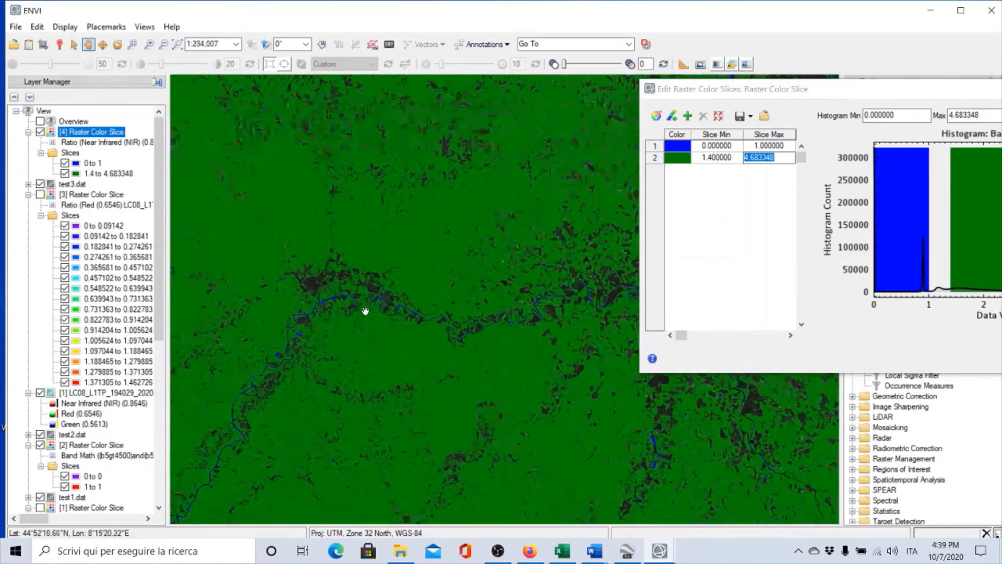
pyautogui.moveTo(393, 355); pyautogui.dragTo(412, 284)
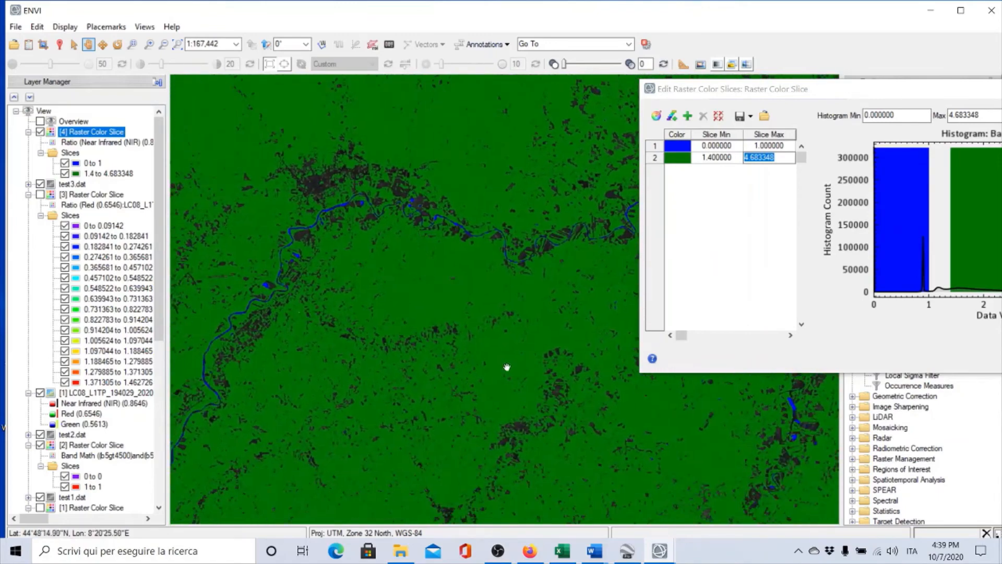
pyautogui.scroll(1, 506, 362)
pyautogui.moveTo(538, 275); pyautogui.dragTo(573, 306)
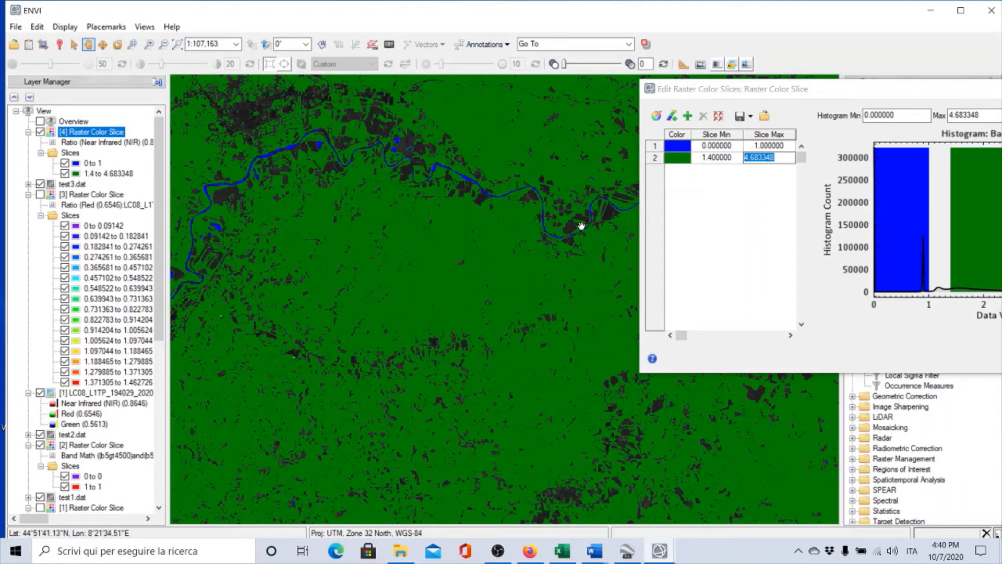
# Close the color slice editor of the near-infrared/red ratio without applying the custom slices.
pyautogui.moveTo(749, 90); pyautogui.dragTo(400, 121)
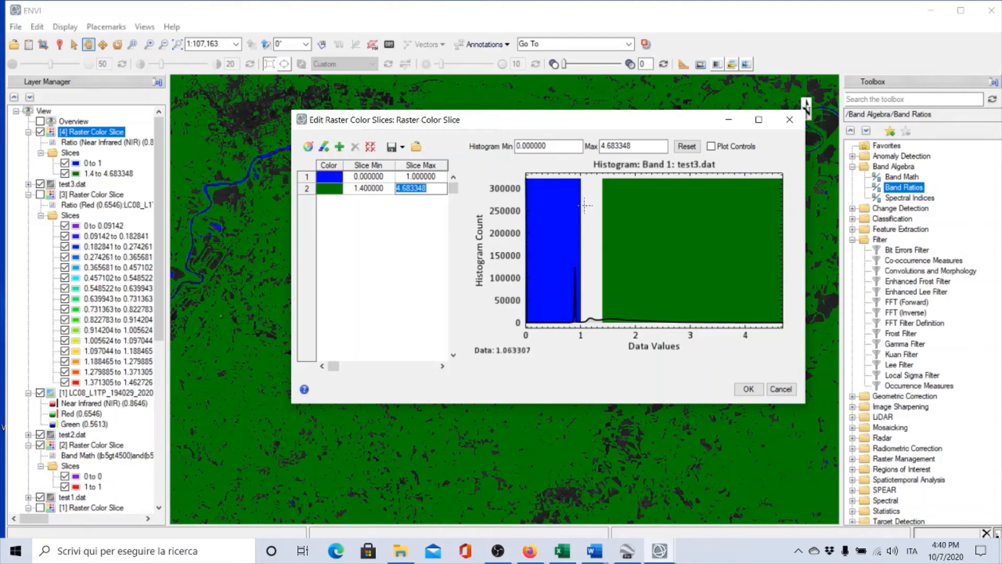
pyautogui.click(790, 122)
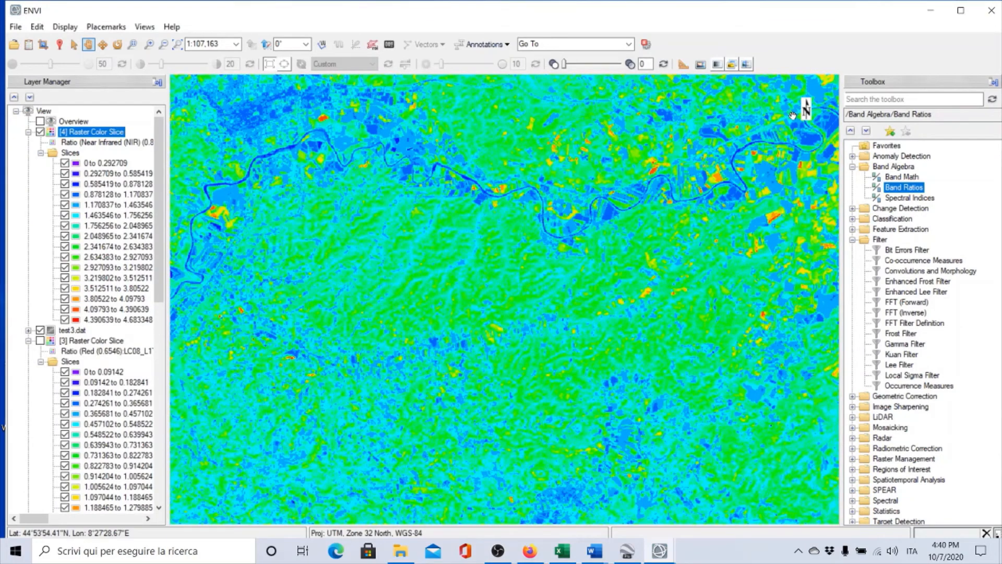
# Start the Spectral Indices tool on the LC08_L1TP_194029_20200414_20200414_01_RT_MTL_MultiSpectral raster and look through the list of available indices.
pyautogui.click(906, 199)
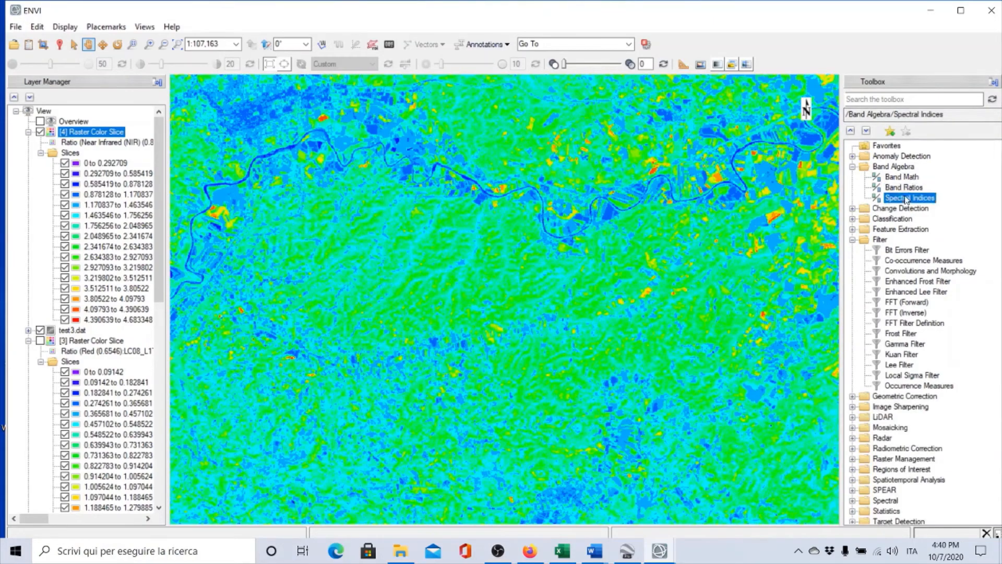
pyautogui.doubleClick(908, 199)
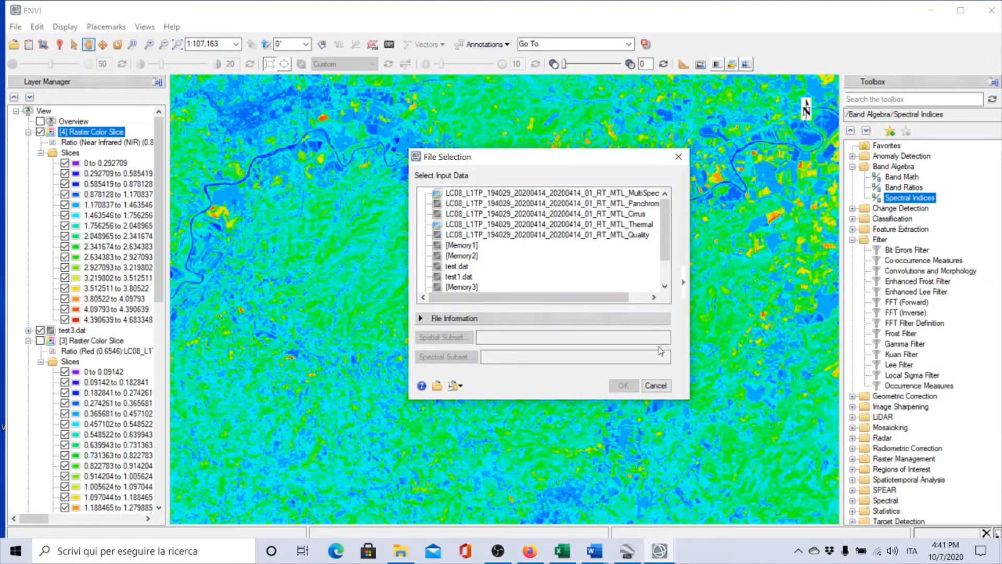
pyautogui.click(546, 195)
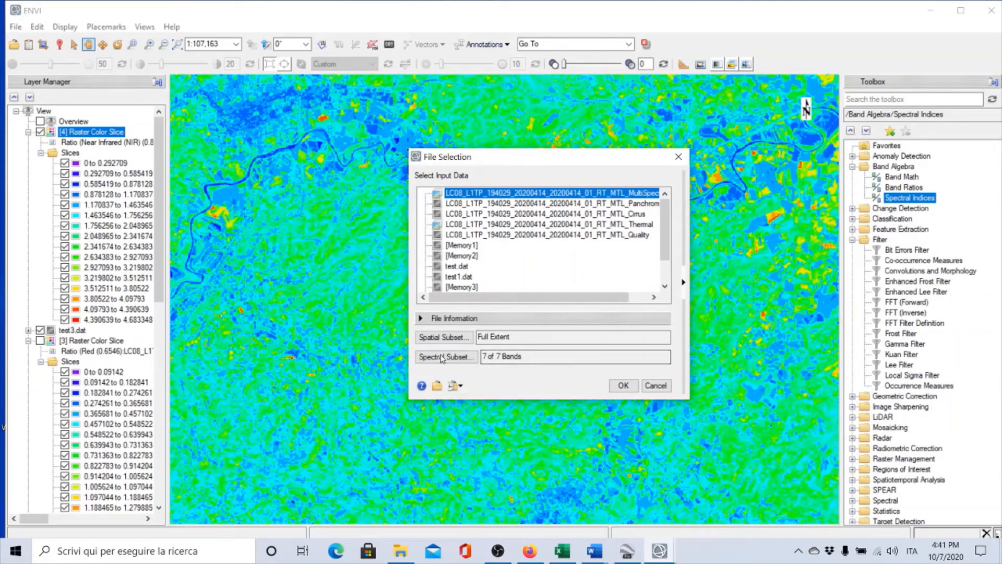
pyautogui.click(623, 387)
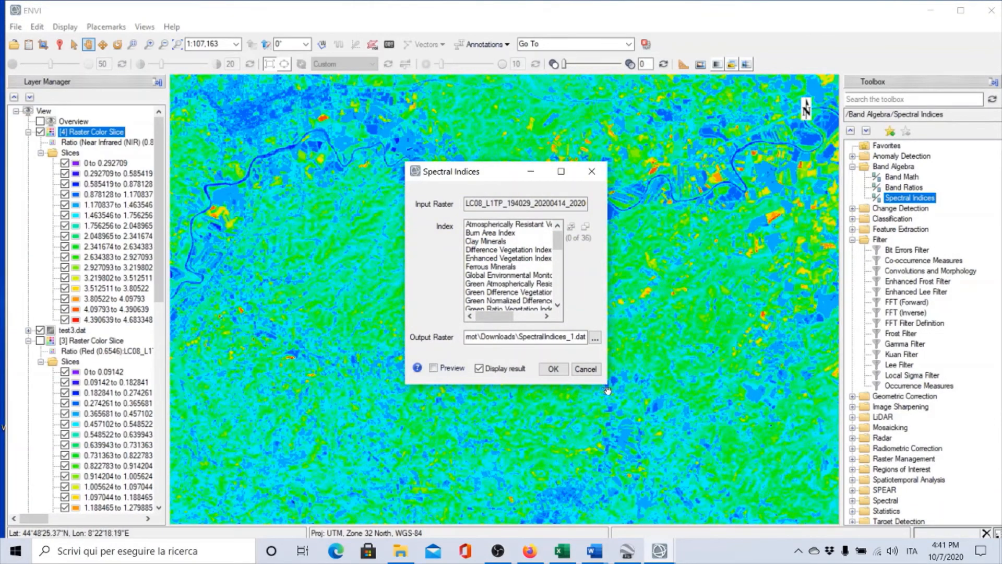
pyautogui.moveTo(604, 386); pyautogui.dragTo(812, 482)
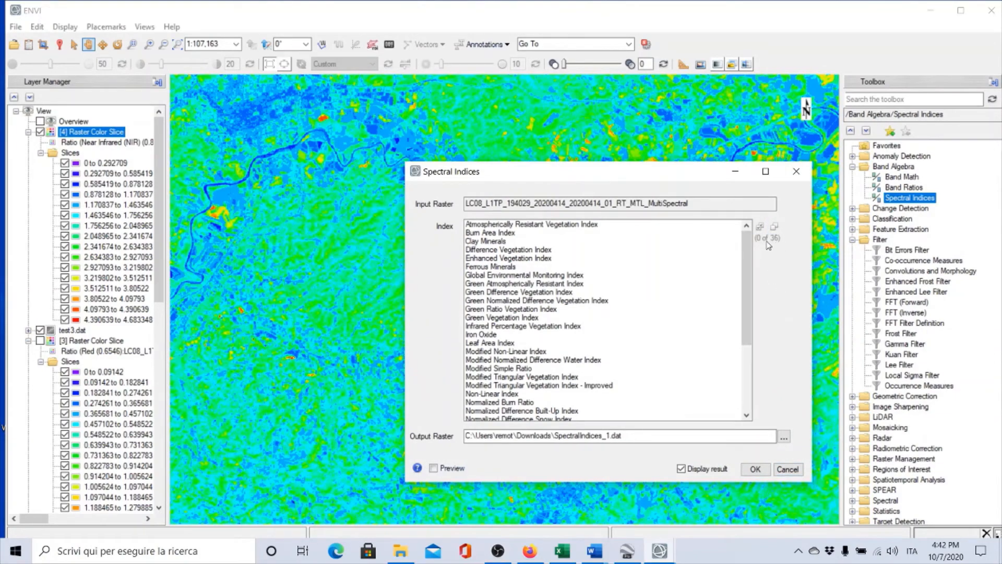
pyautogui.moveTo(746, 258); pyautogui.dragTo(736, 322)
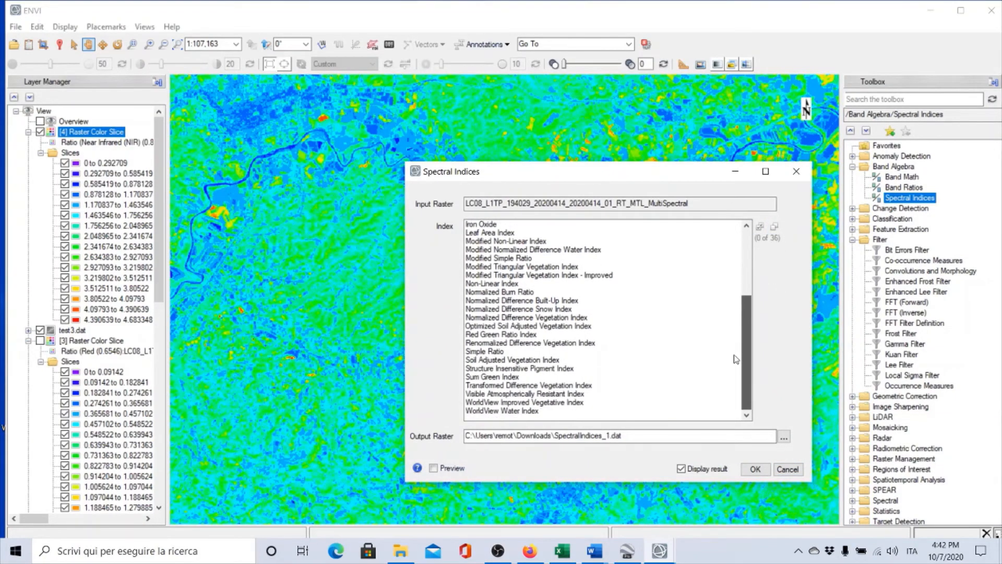
pyautogui.scroll(5, 598, 270)
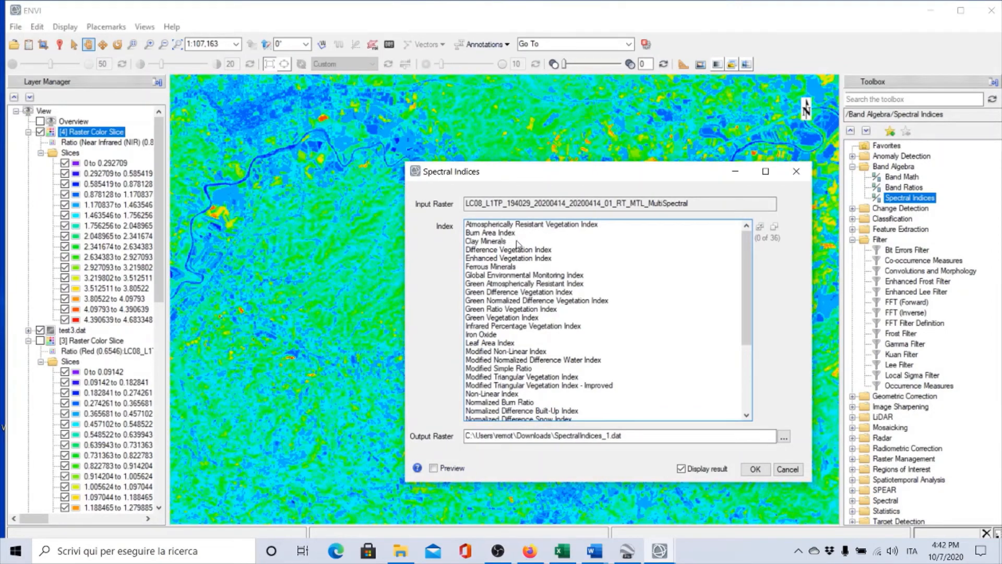
pyautogui.scroll(-3, 514, 245)
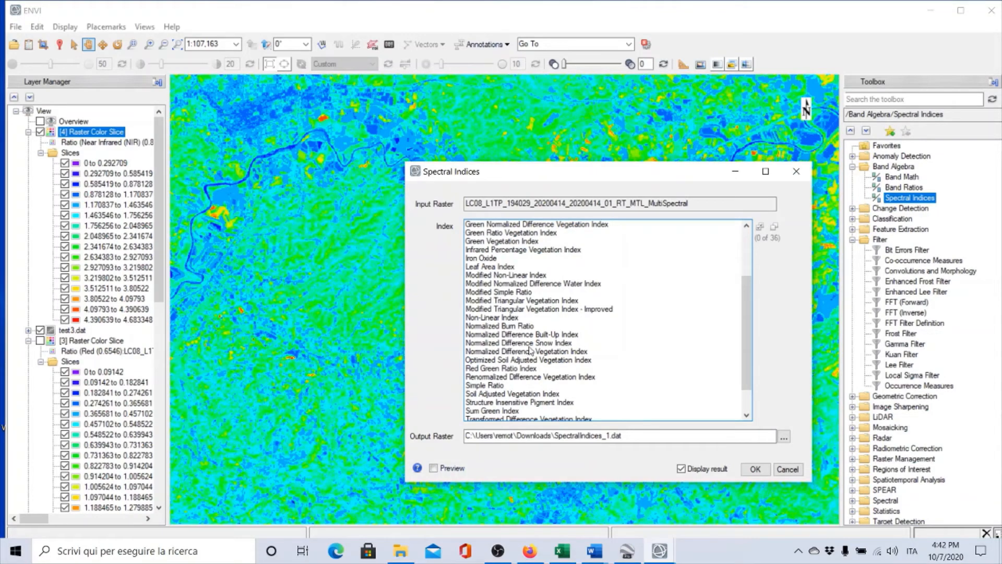
pyautogui.scroll(-2, 569, 348)
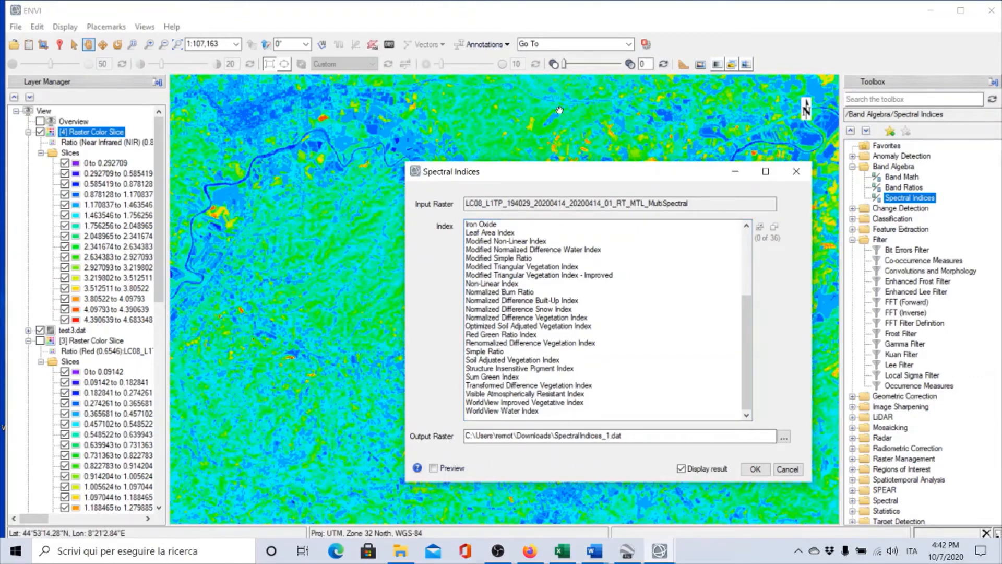
# Open the ENVI help contents, search the index for "snow index" and read the Normalized Difference Snow Index (NDSI) section.
pyautogui.click(172, 27)
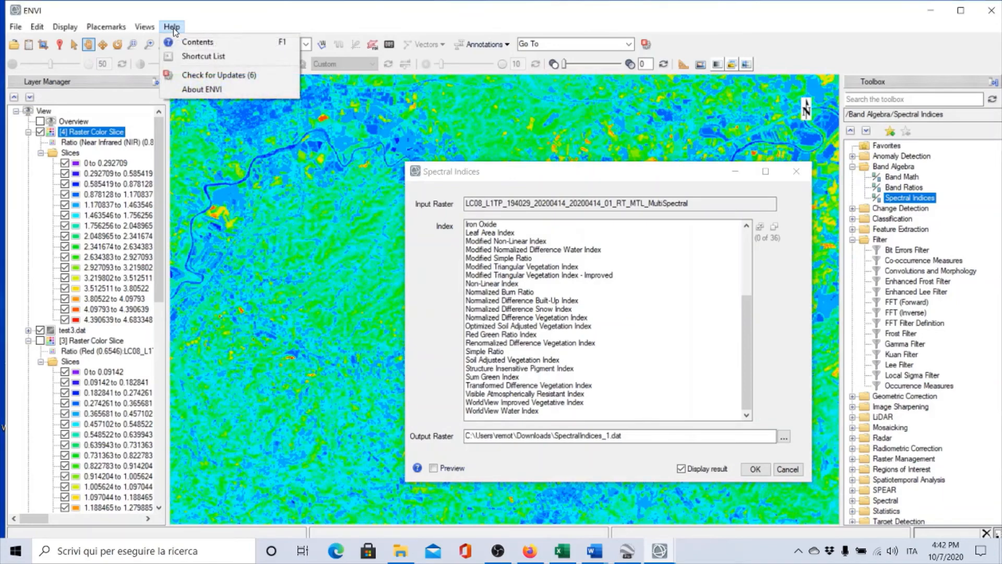
pyautogui.click(179, 43)
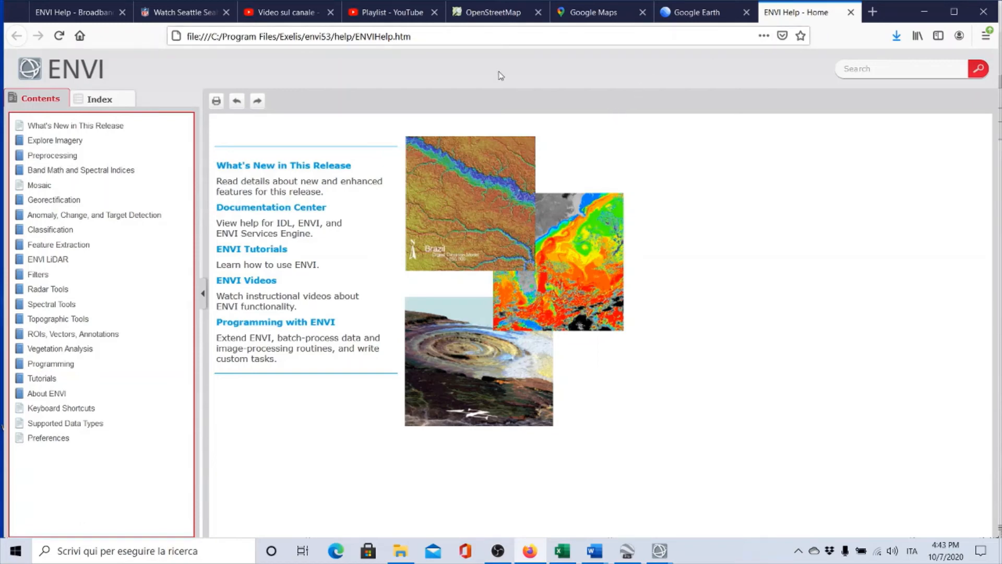
pyautogui.click(95, 102)
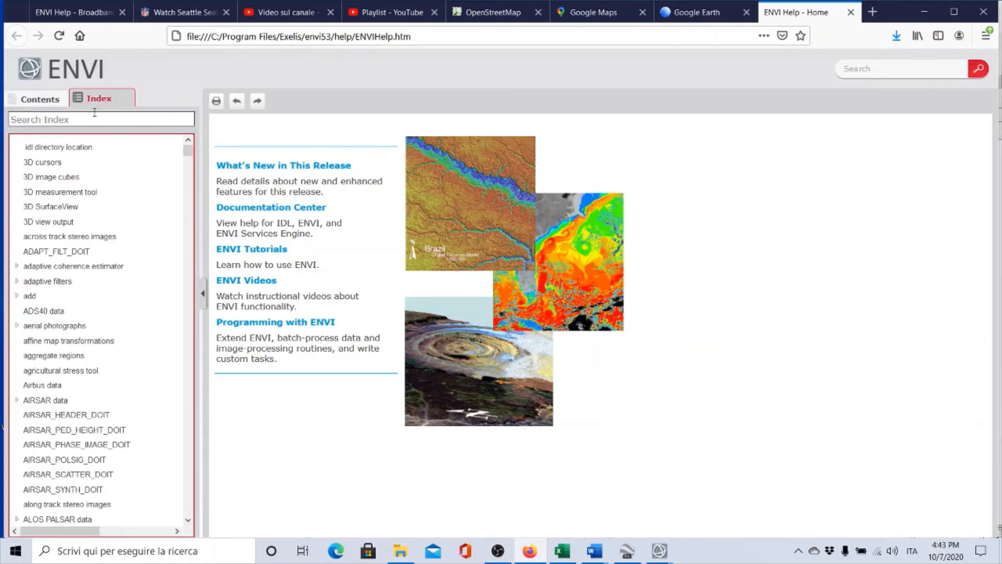
pyautogui.write('snow i')
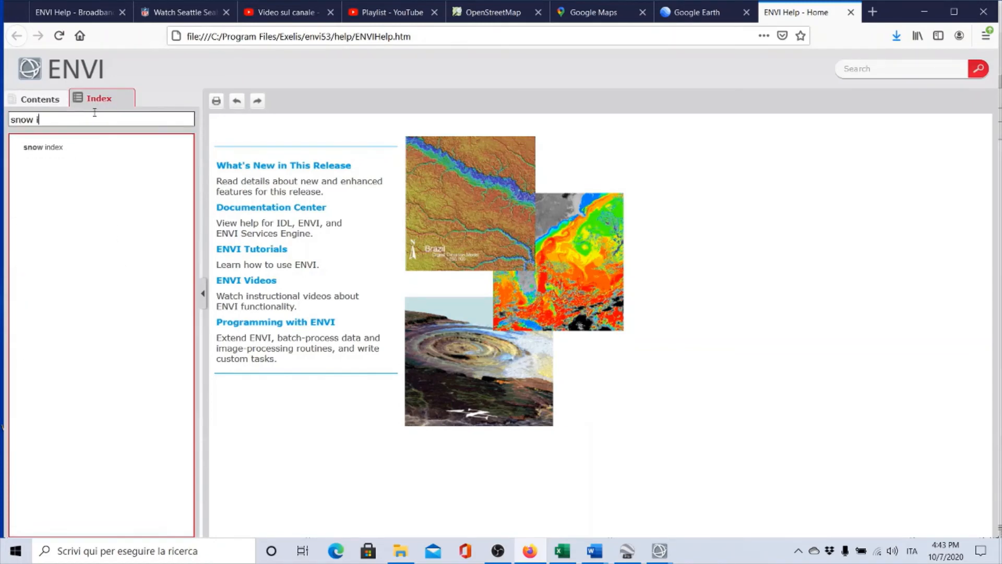
pyautogui.write('ndex')
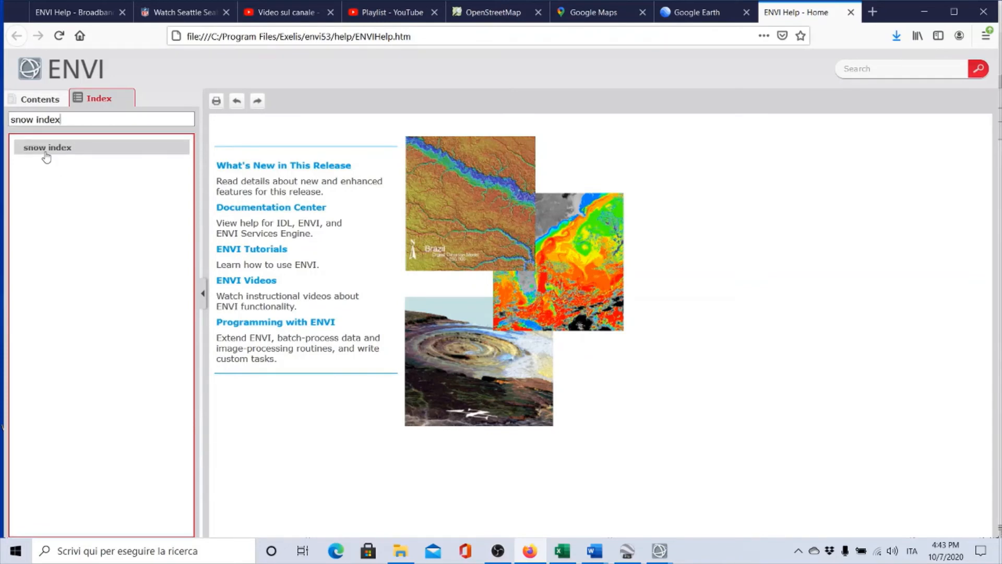
pyautogui.click(46, 156)
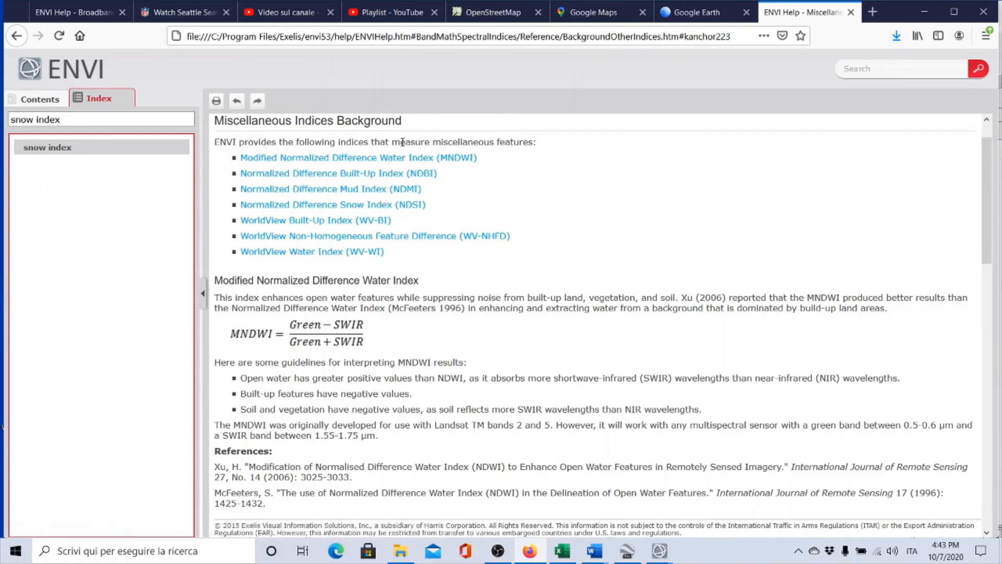
pyautogui.click(356, 211)
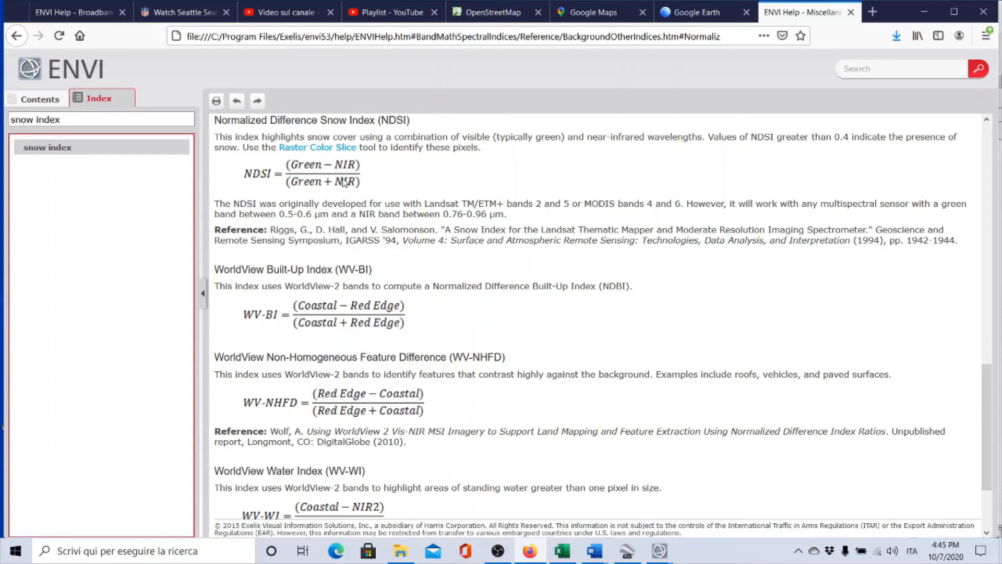
# Review the definitions and formulas of the other miscellaneous indices, including the water (MNDWI) and built-up (NDBI) indices.
pyautogui.scroll(-1, 462, 340)
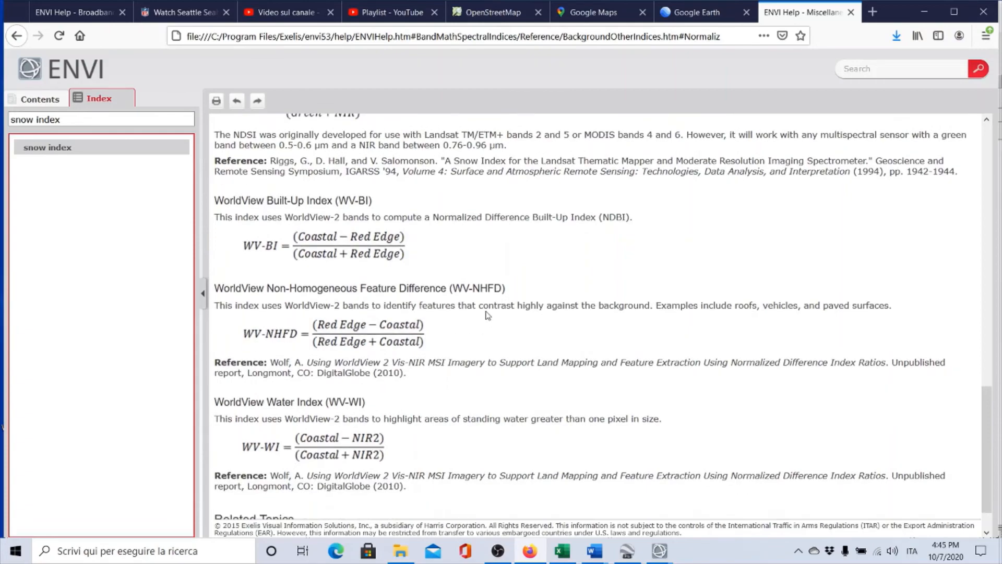
pyautogui.scroll(7, 487, 314)
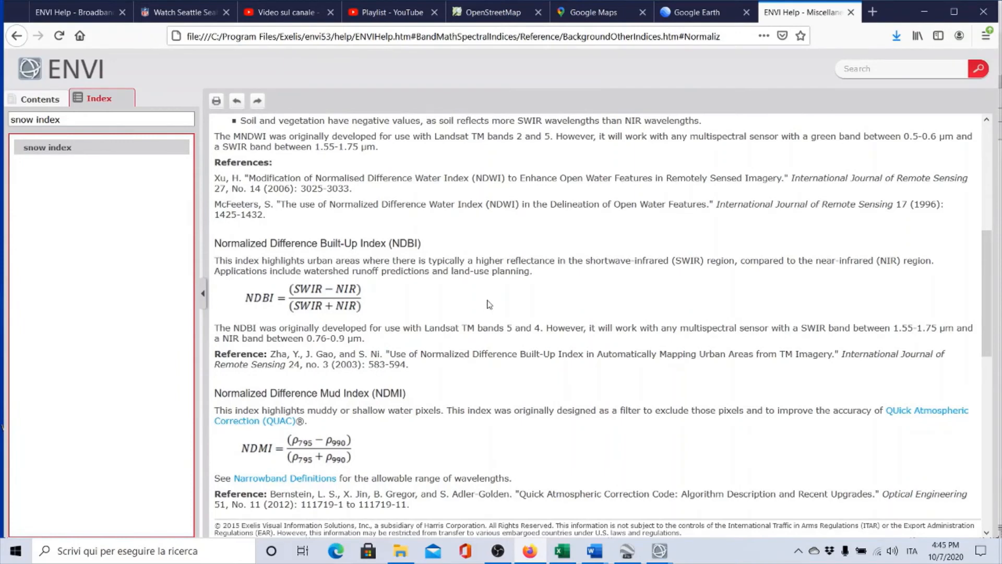
pyautogui.scroll(3, 488, 303)
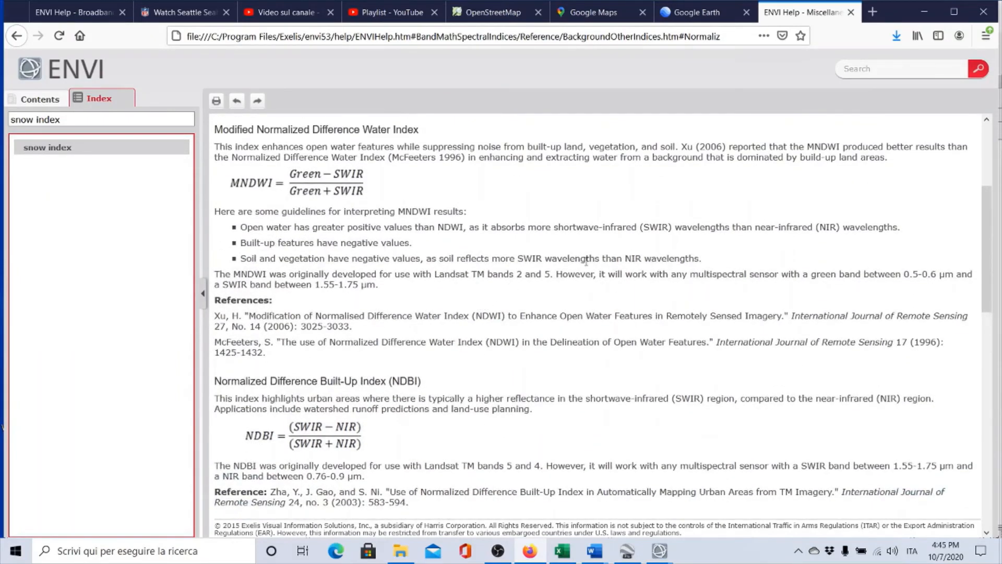
pyautogui.scroll(2, 585, 261)
pyautogui.scroll(-2, 538, 285)
pyautogui.scroll(-2, 354, 407)
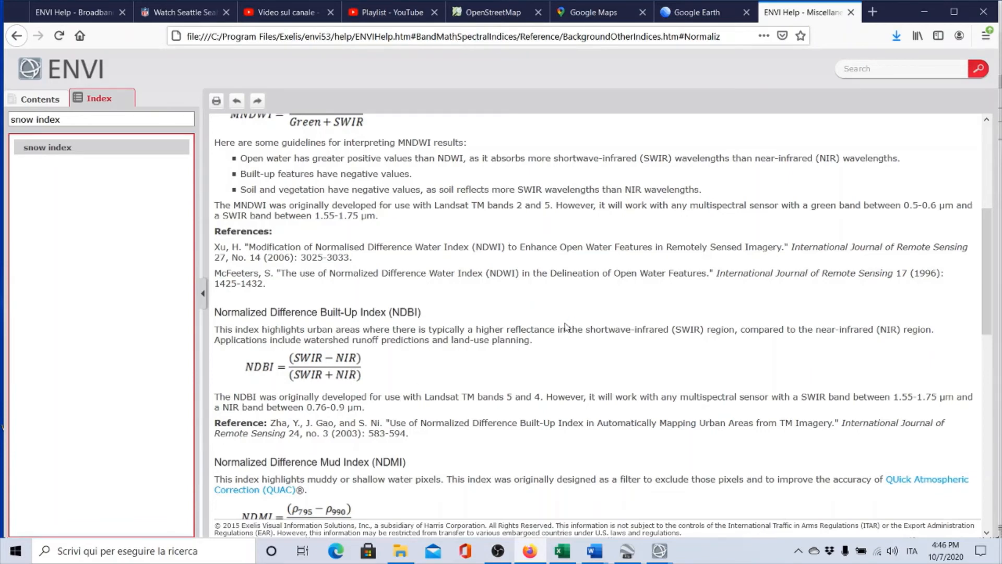
pyautogui.scroll(3, 521, 309)
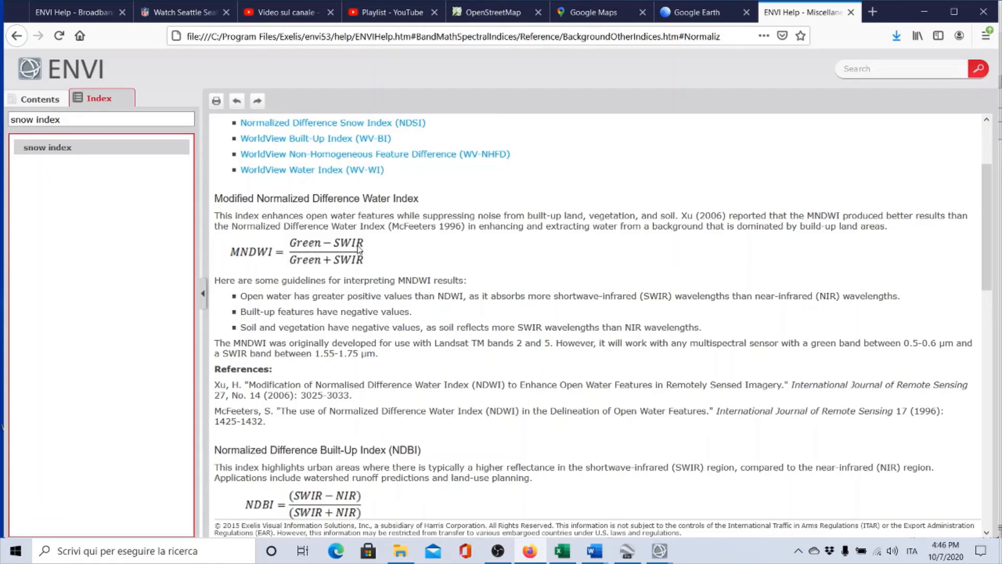
pyautogui.scroll(2, 358, 249)
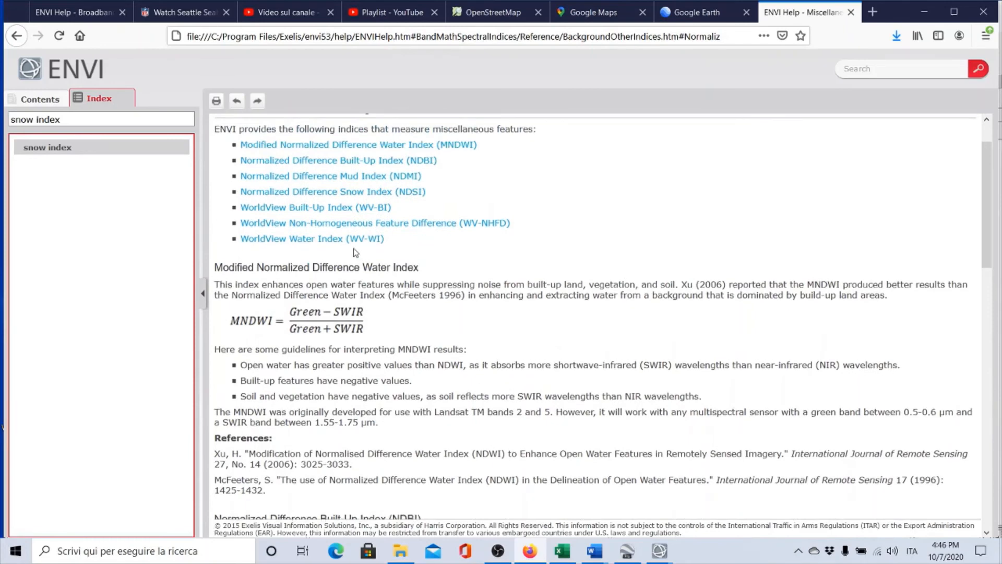
# Look up "ndvi" in the help index, read the NDVI and neighbouring vegetation index formulas, and return to ENVI.
pyautogui.moveTo(65, 121); pyautogui.dragTo(12, 121)
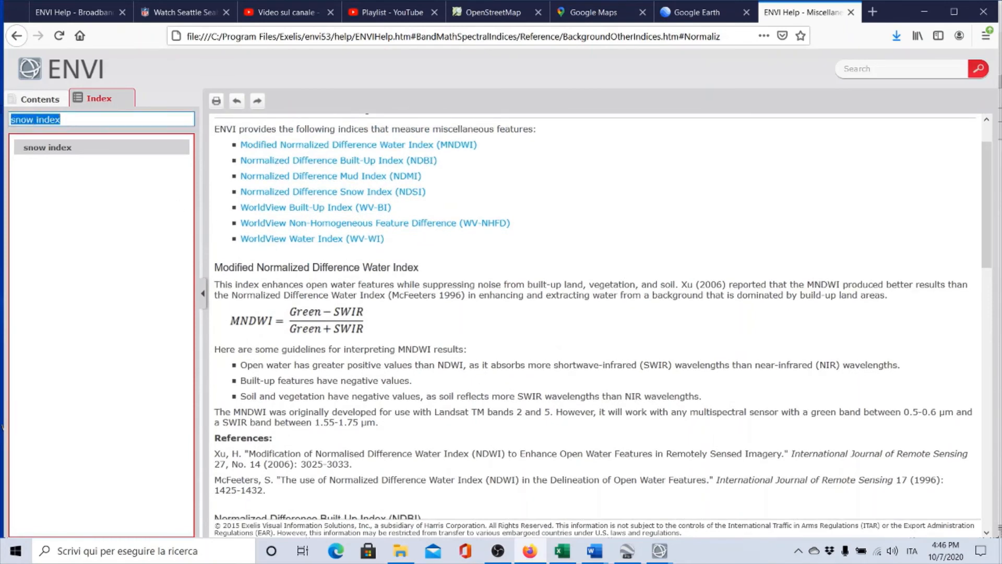
pyautogui.write('ndvi')
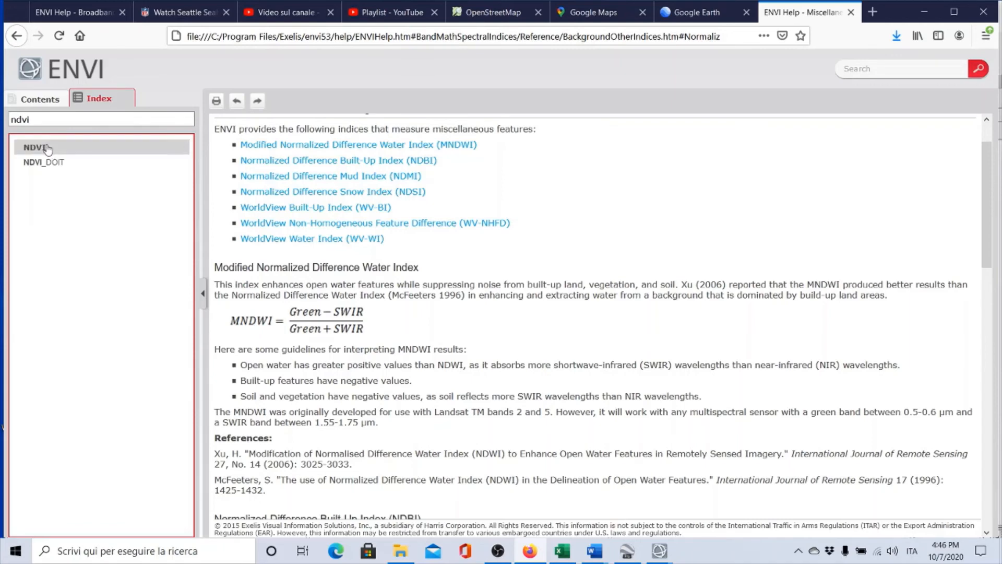
pyautogui.click(48, 148)
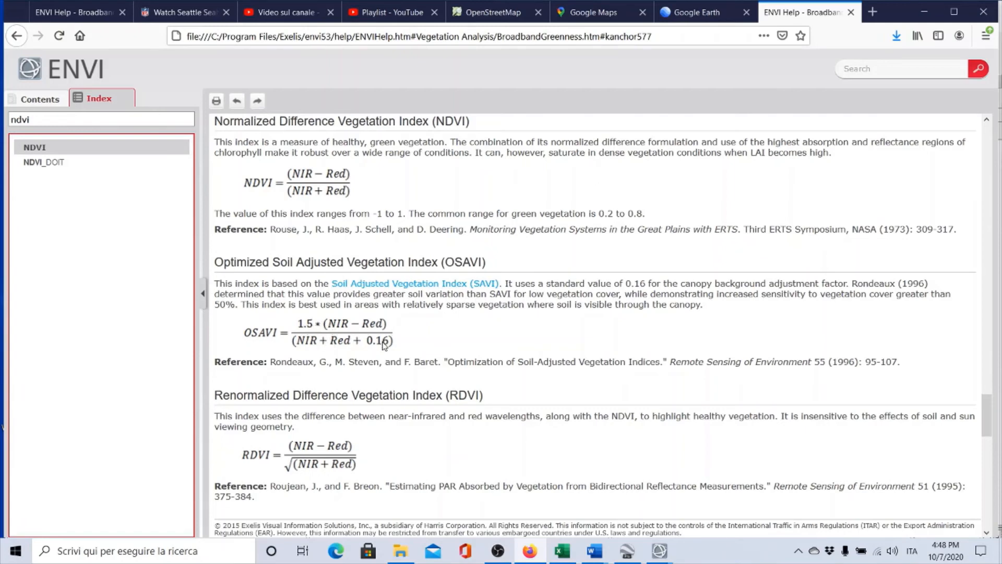
pyautogui.scroll(-2, 383, 345)
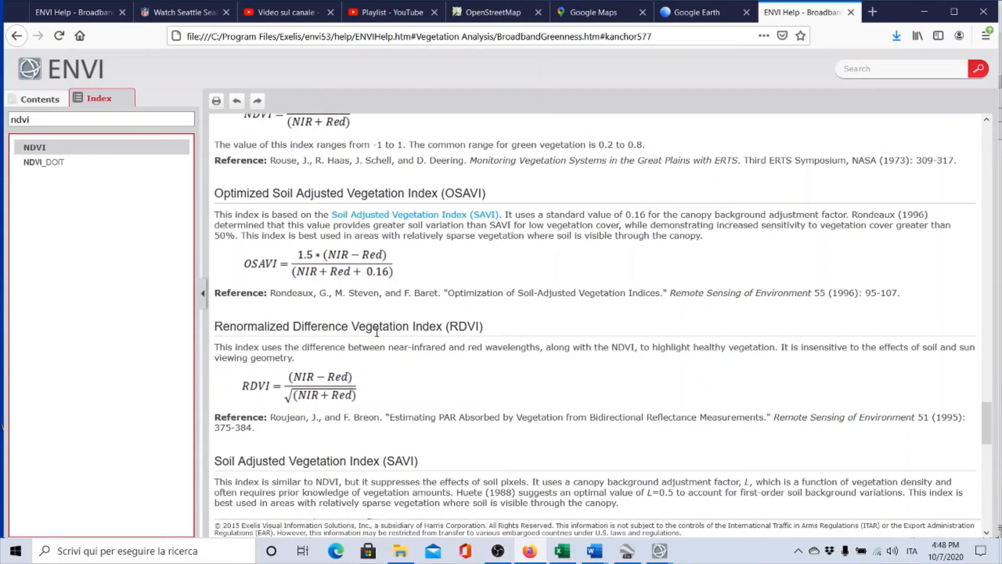
pyautogui.scroll(-4, 377, 332)
pyautogui.scroll(-2, 365, 344)
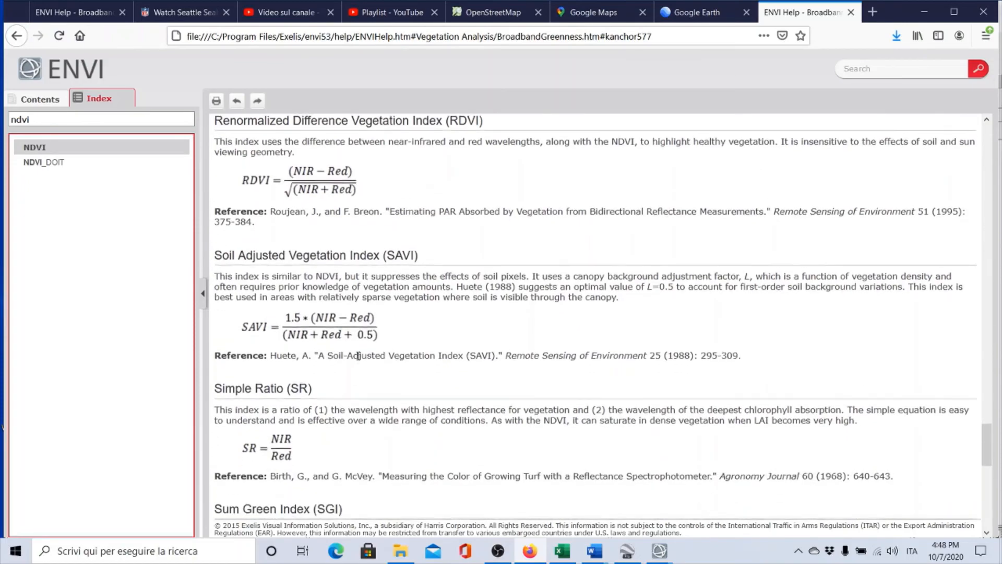
pyautogui.scroll(10, 360, 347)
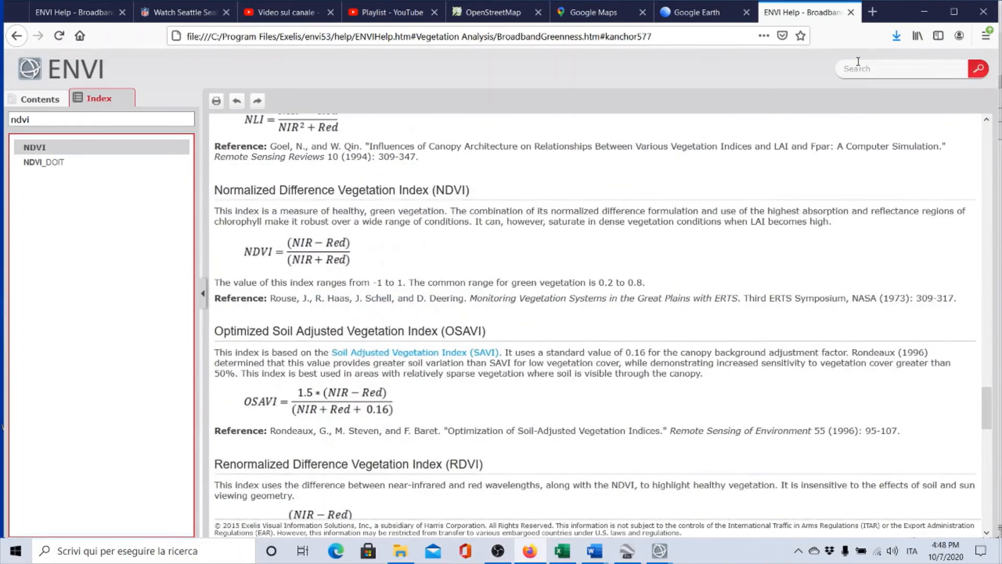
pyautogui.click(923, 19)
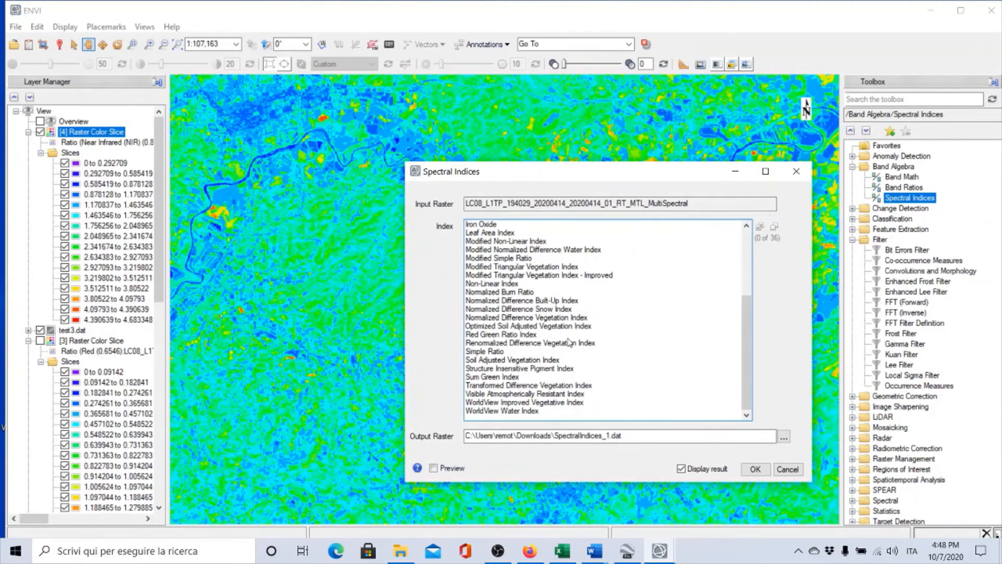
# Compute the Normalized Difference Vegetation Index from the multispectral raster, display the result and view it over a wider area.
pyautogui.click(510, 319)
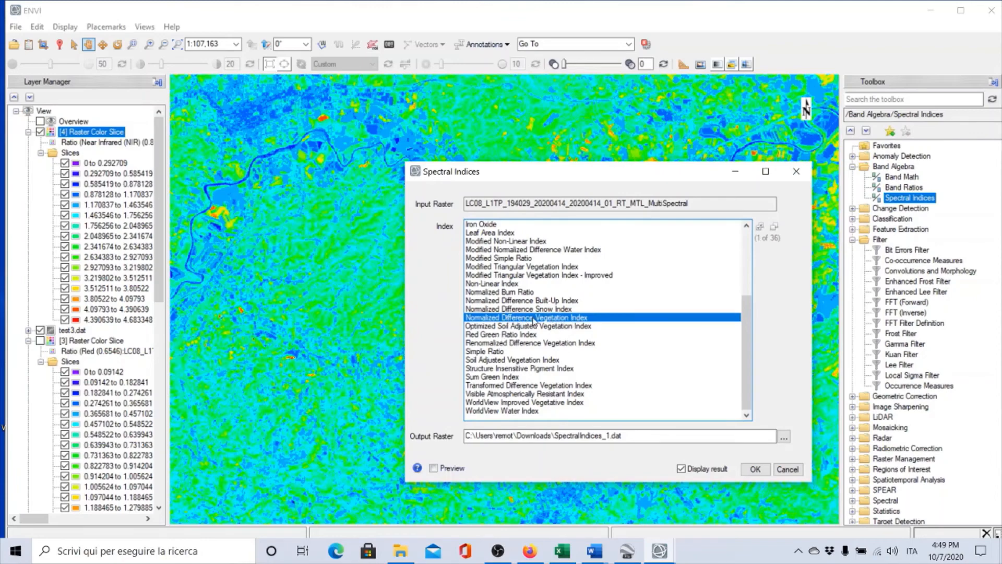
pyautogui.click(756, 469)
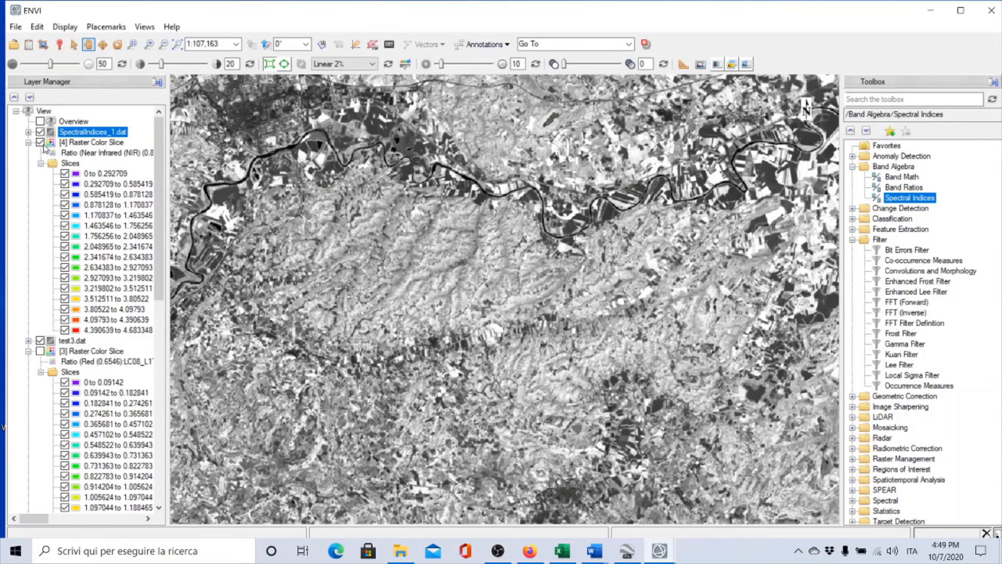
pyautogui.scroll(-2, 330, 204)
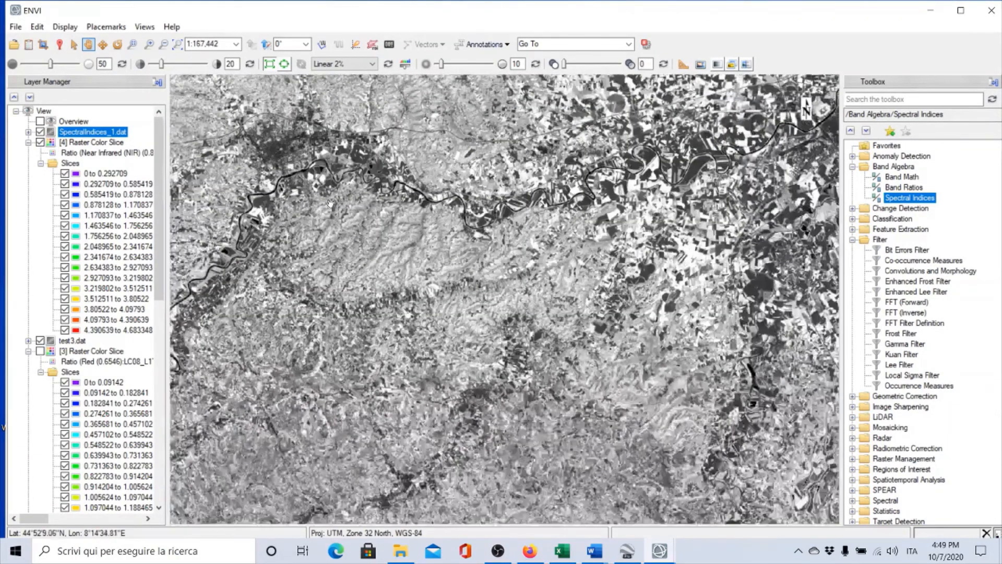
pyautogui.scroll(-3, 355, 195)
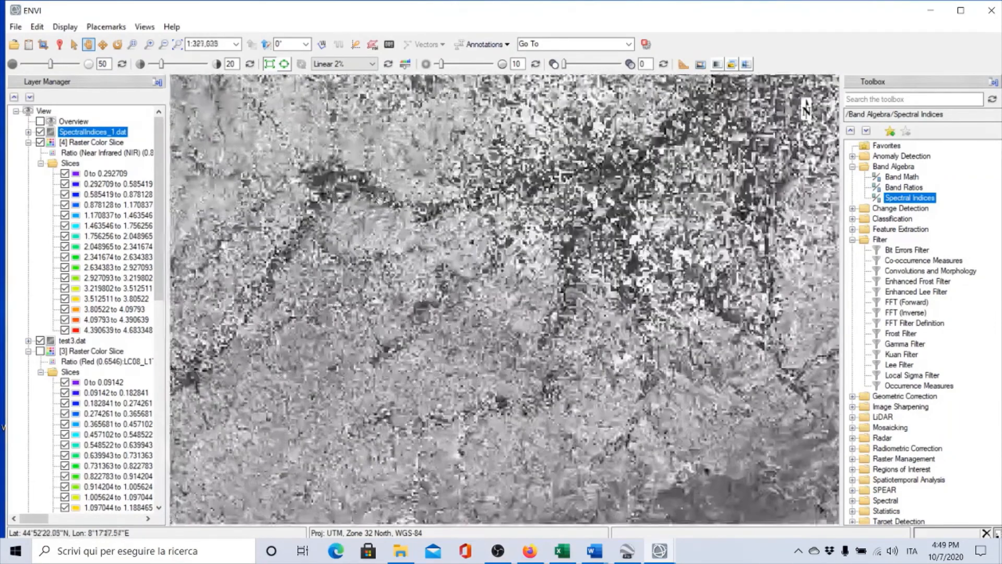
# Inspect the NDVI pixel values over the sea and the dark mountain area in the full scene.
pyautogui.scroll(-4, 378, 196)
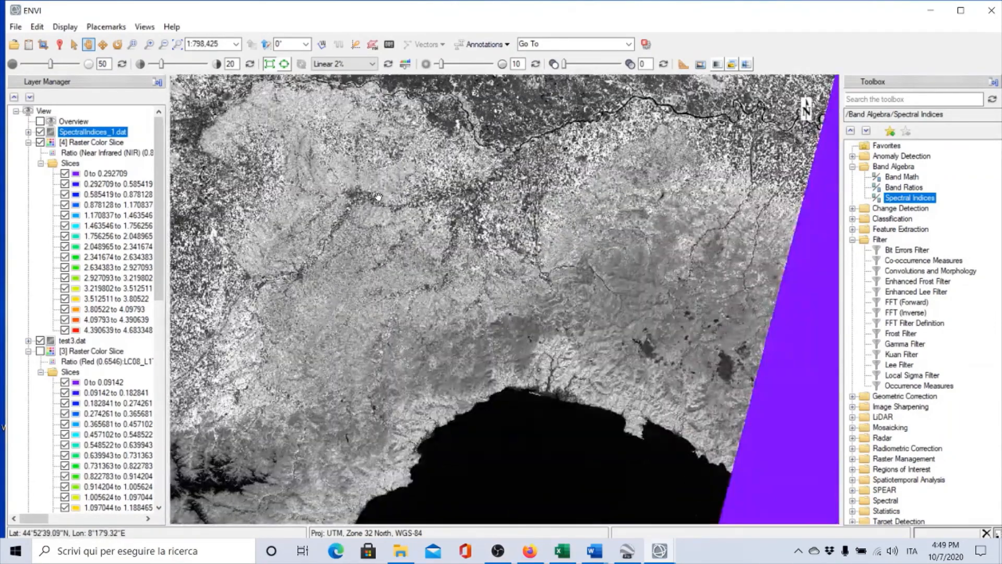
pyautogui.scroll(-1, 378, 197)
pyautogui.moveTo(391, 209); pyautogui.dragTo(477, 255)
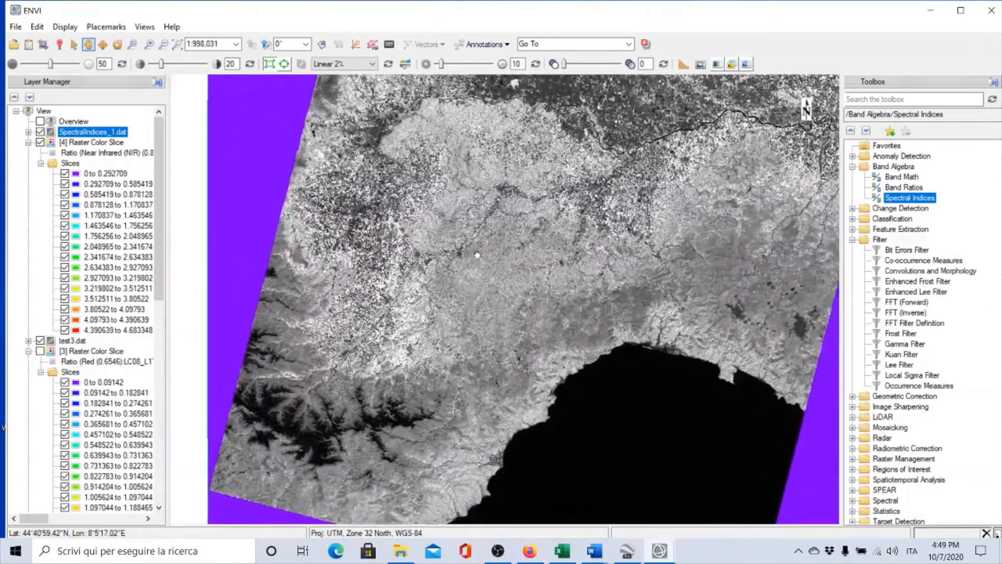
pyautogui.scroll(-1, 477, 255)
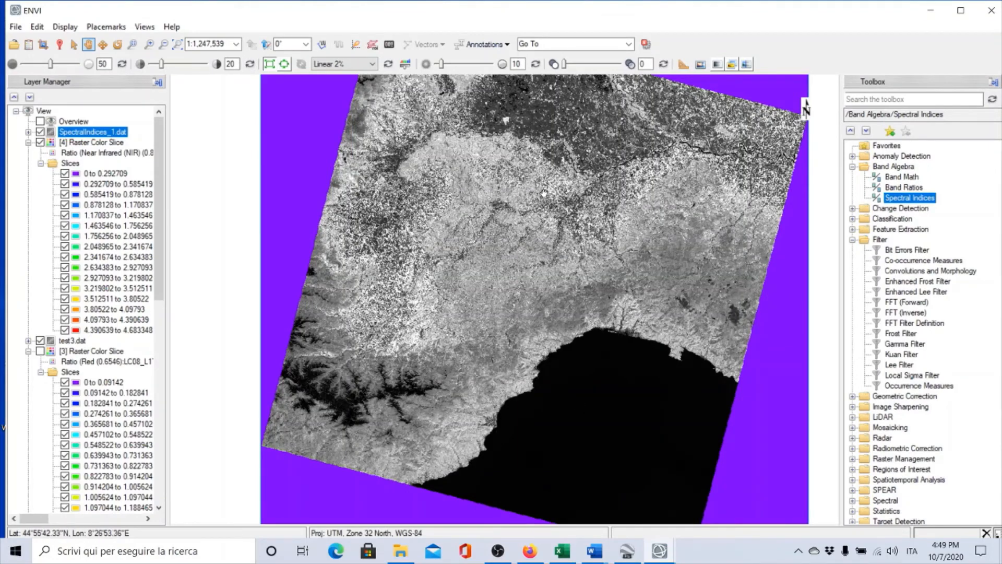
pyautogui.click(60, 45)
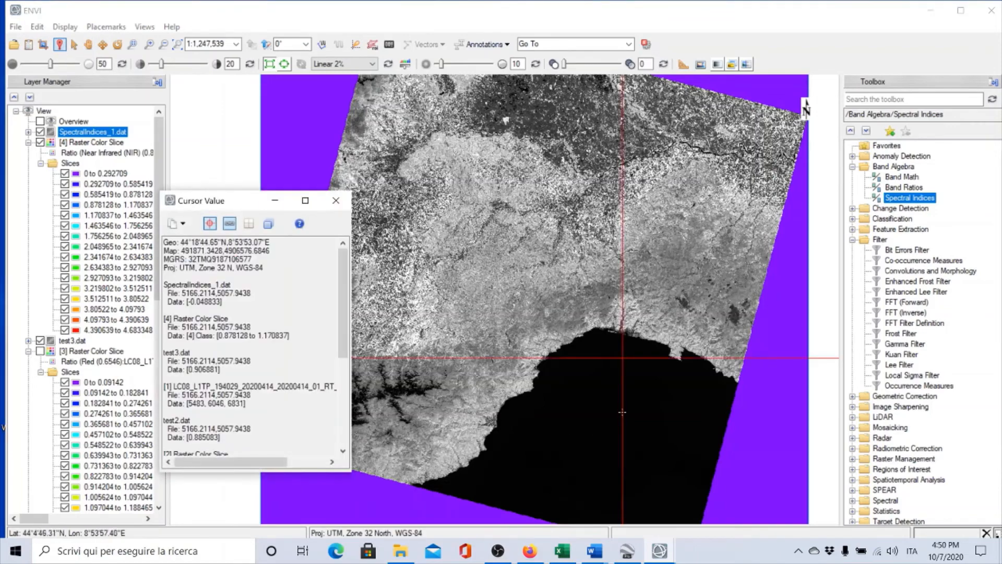
pyautogui.click(603, 413)
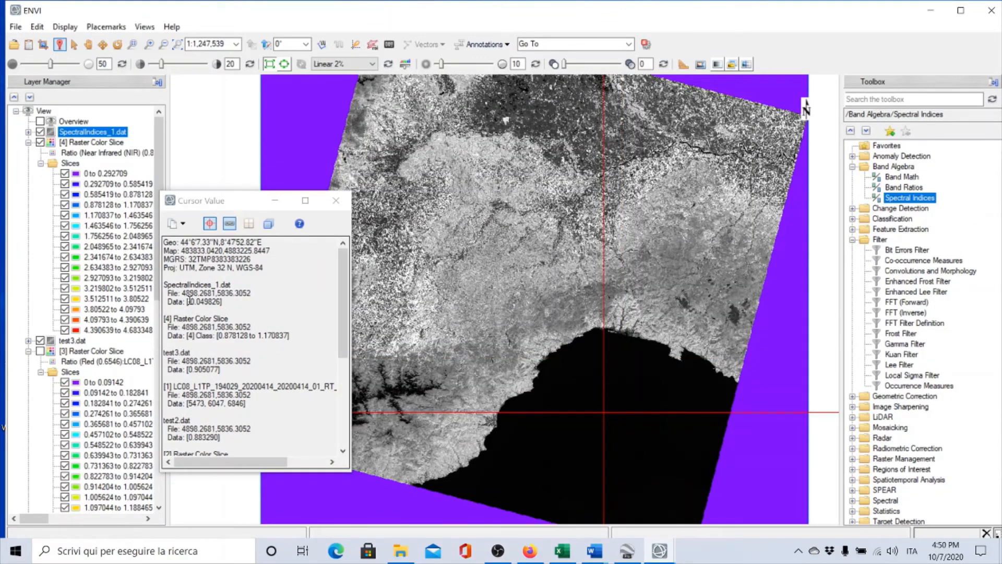
pyautogui.moveTo(188, 302); pyautogui.dragTo(238, 300)
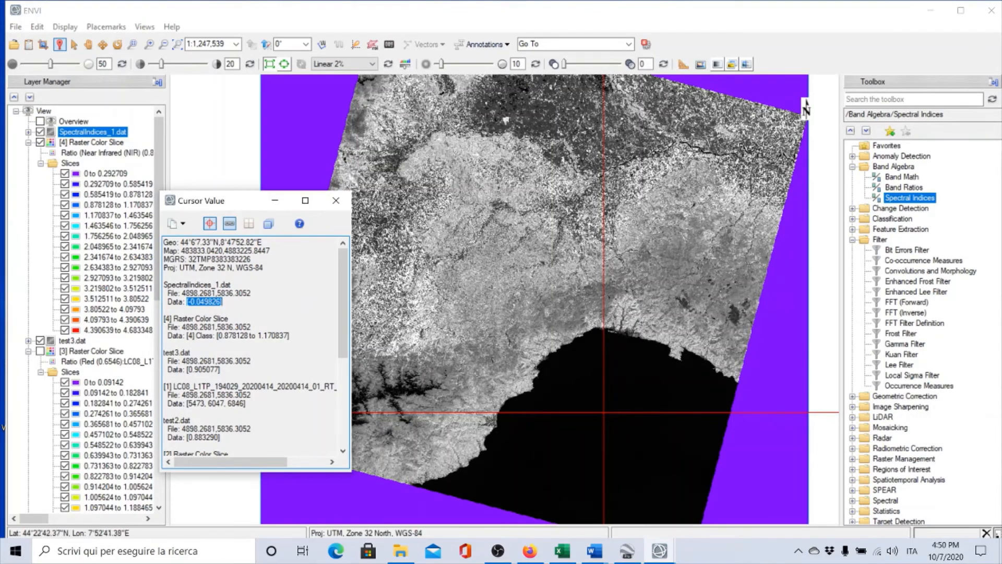
pyautogui.click(394, 391)
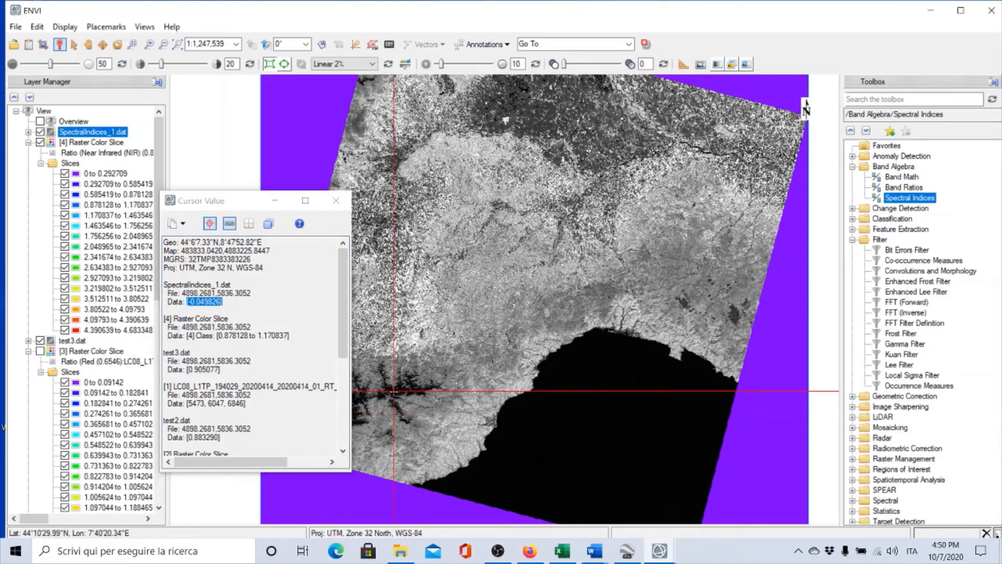
pyautogui.moveTo(342, 311)
pyautogui.mouseDown()
pyautogui.moveTo(342, 390)
pyautogui.moveTo(342, 309)
pyautogui.mouseUp()
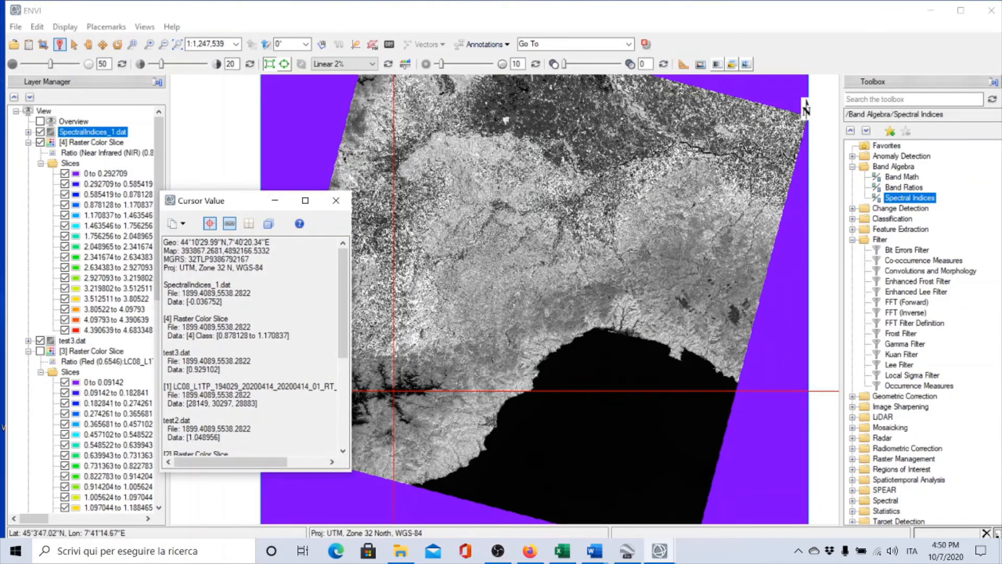
# Inspect the NDVI pixel values over the dark urban area and the brighter hills beside it, and close the Cursor Value window.
pyautogui.scroll(4, 400, 156)
pyautogui.scroll(1, 410, 169)
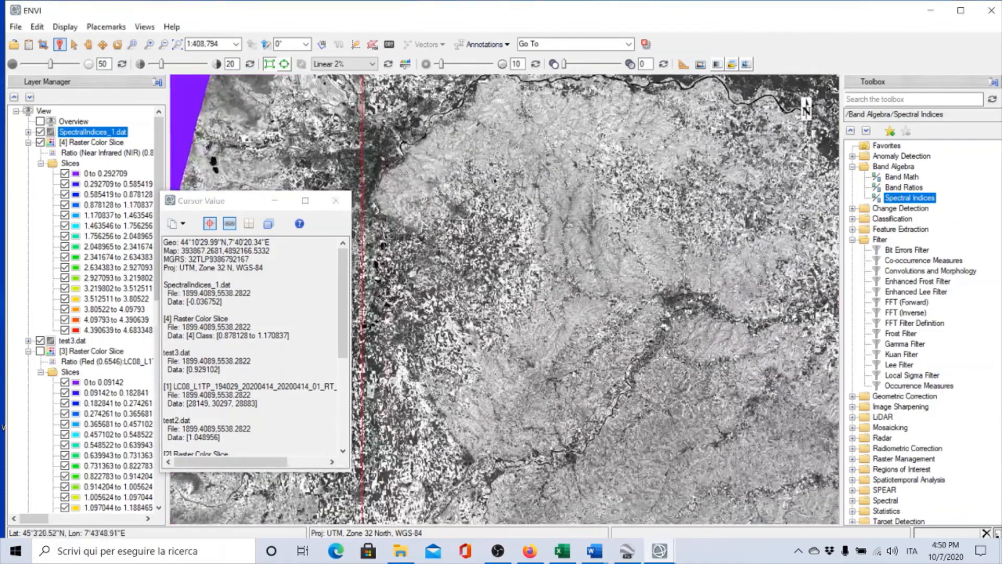
pyautogui.click(89, 45)
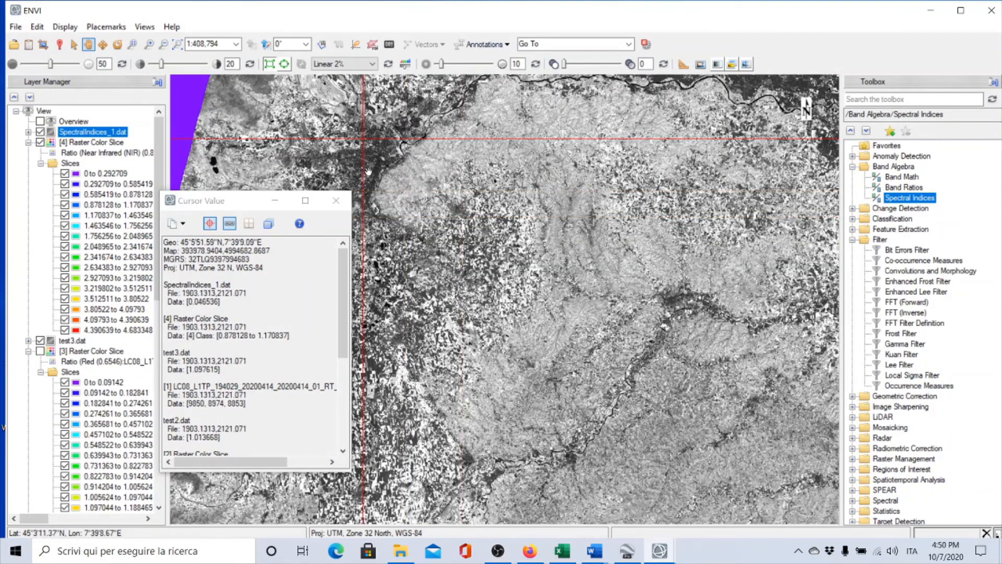
pyautogui.moveTo(369, 213); pyautogui.dragTo(538, 280)
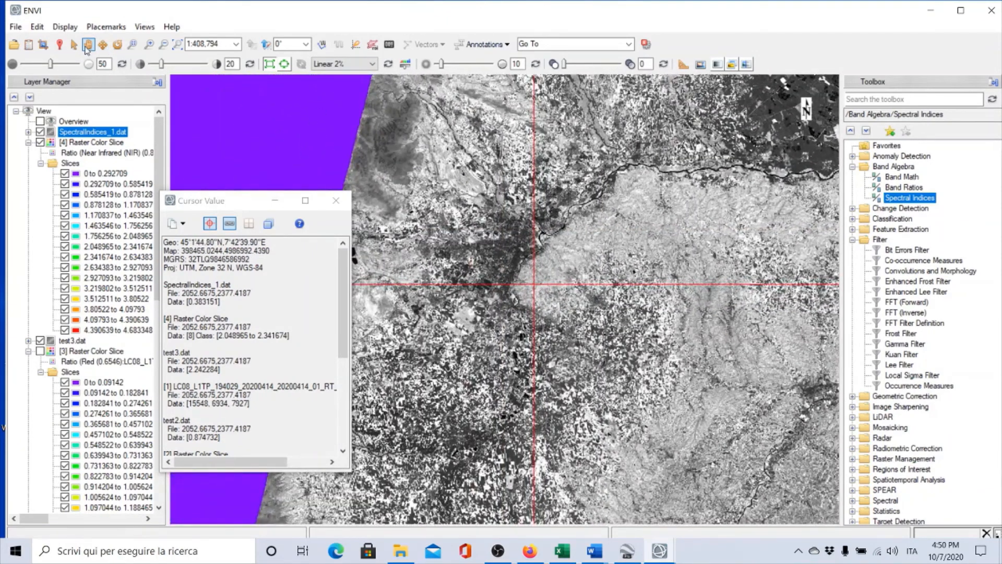
pyautogui.click(60, 44)
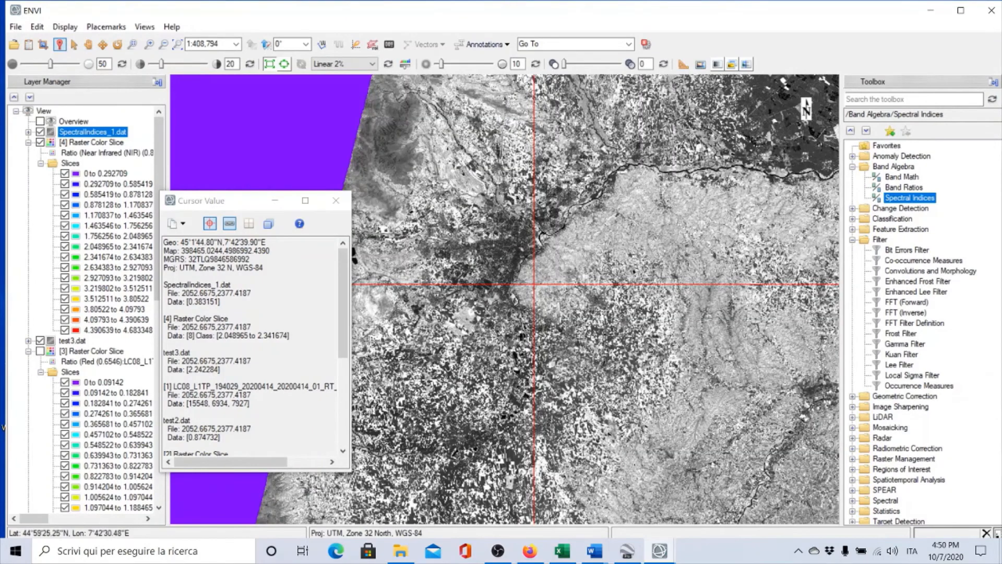
pyautogui.click(516, 257)
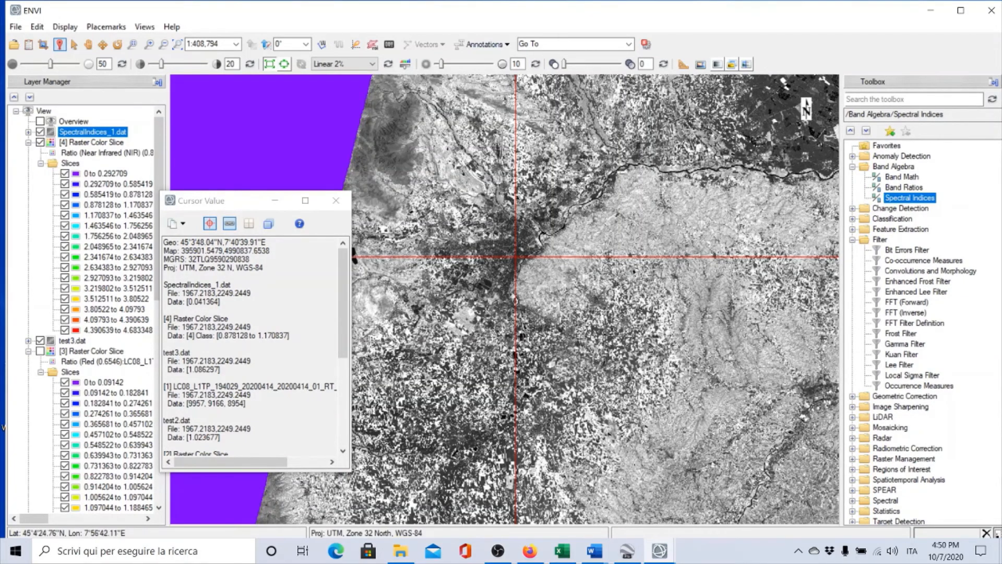
pyautogui.click(590, 234)
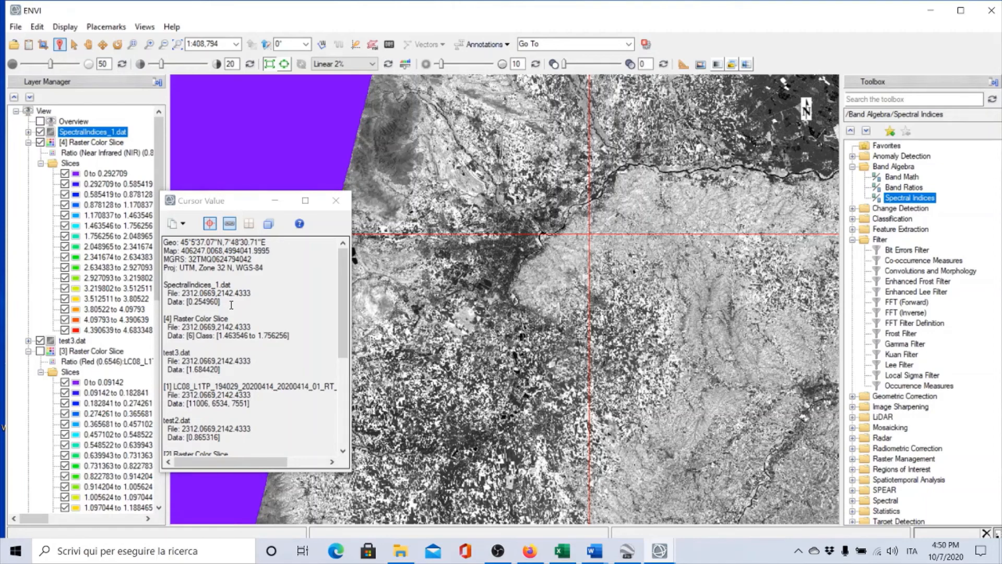
pyautogui.click(336, 201)
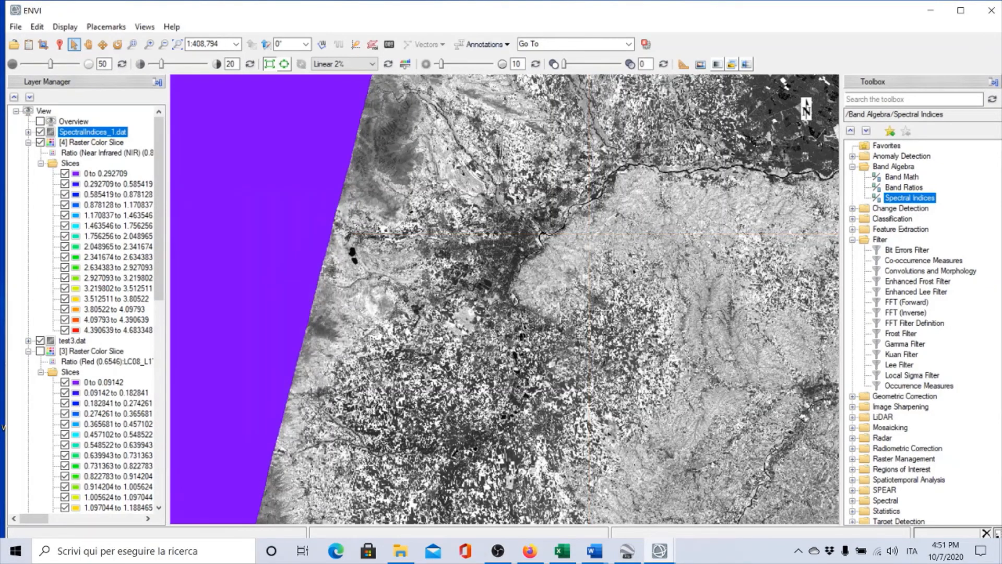
# Create a raster color slice from the Normalized Difference Vegetation Index band and clear all its default slices.
pyautogui.rightClick(66, 135)
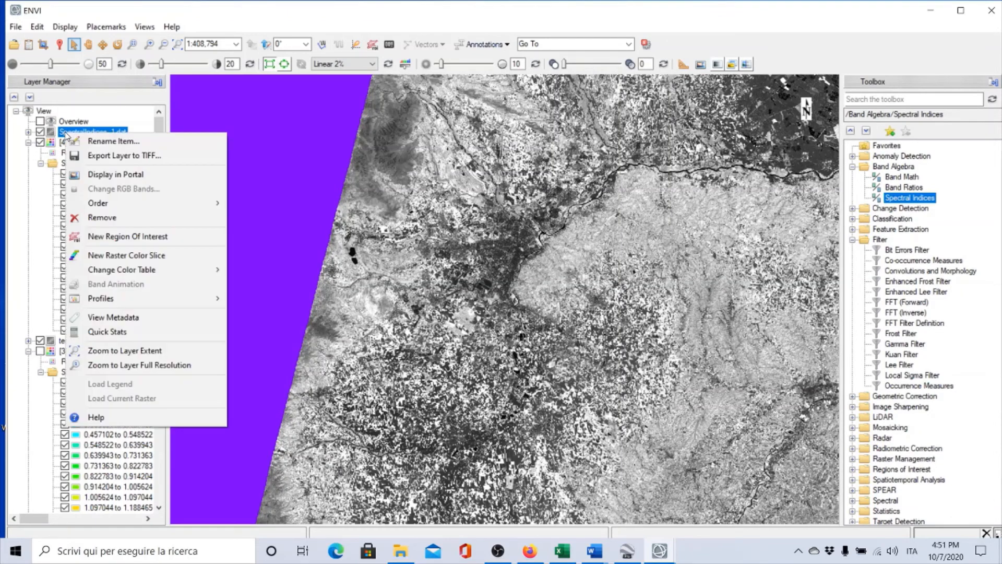
pyautogui.click(93, 258)
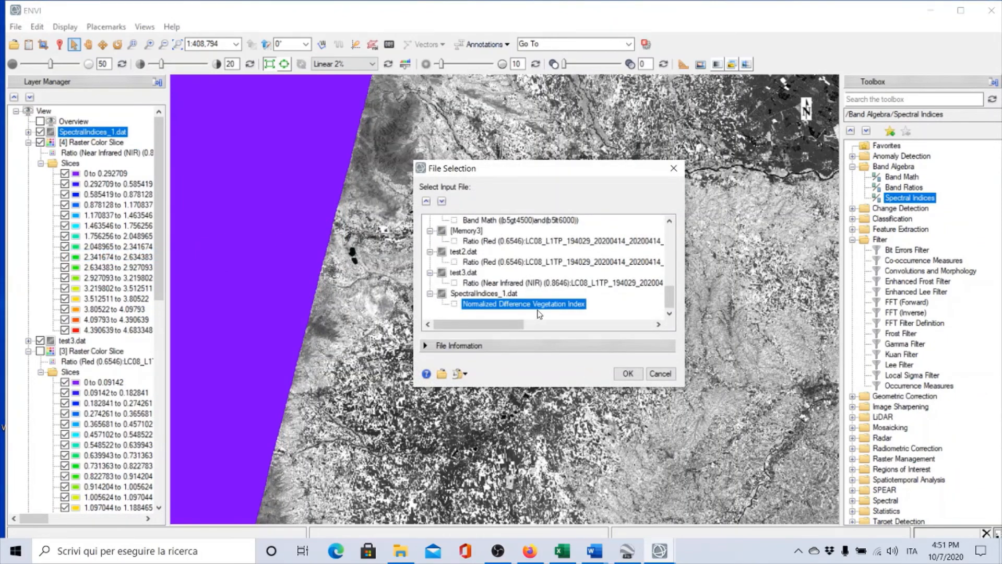
pyautogui.click(634, 378)
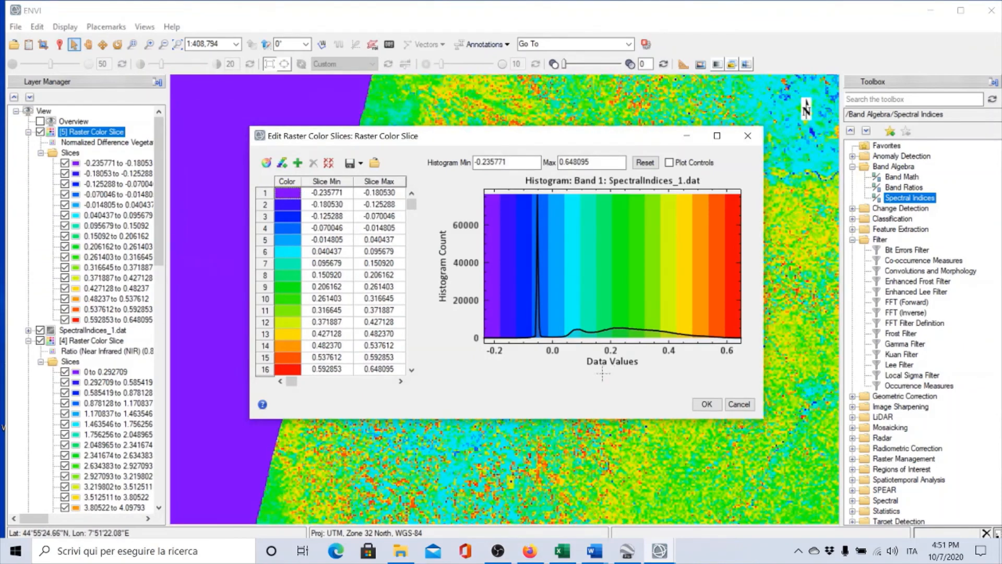
pyautogui.click(329, 164)
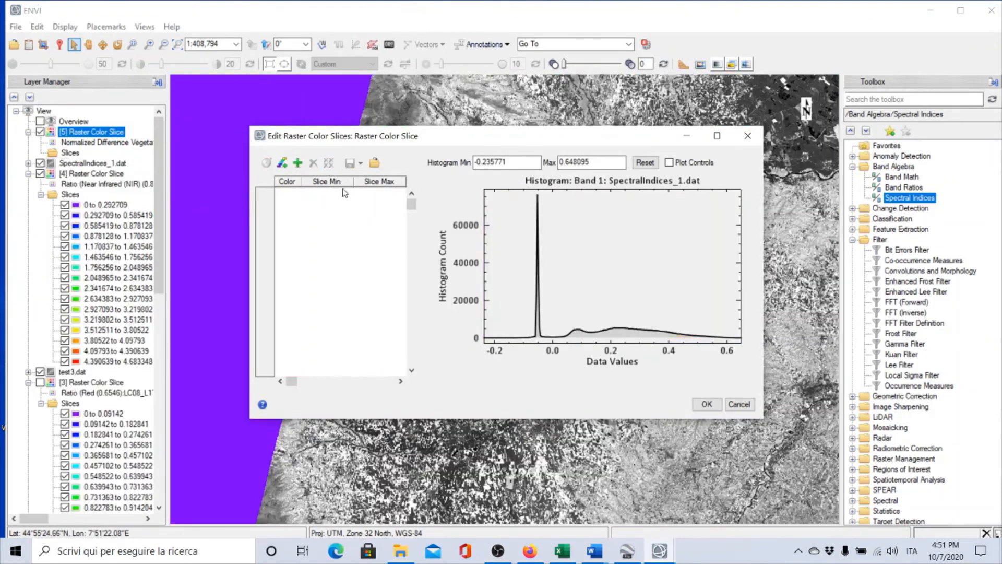
# Add three new color slices and set the color of the first one to cyan (0,255,255).
pyautogui.click(298, 164)
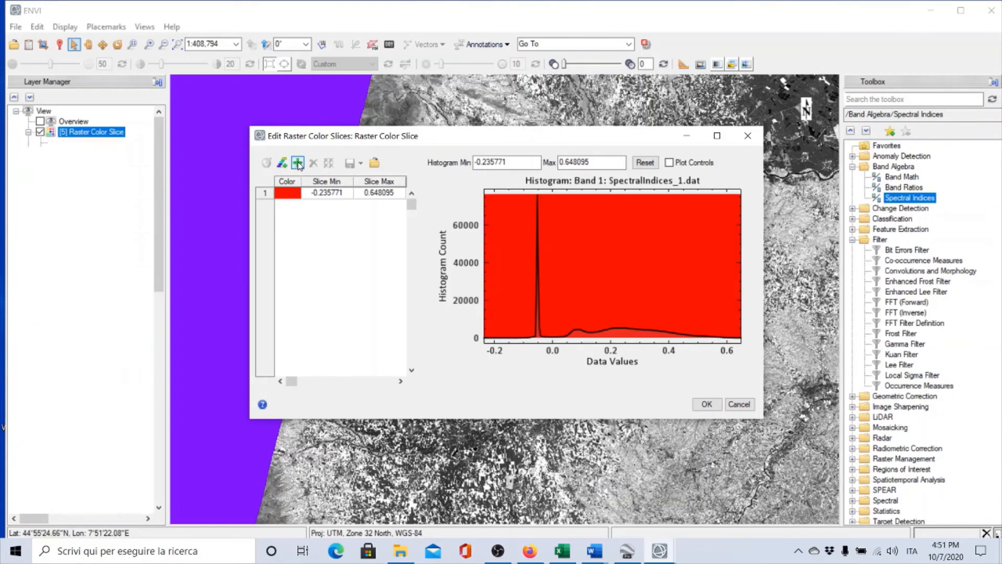
pyautogui.click(298, 164)
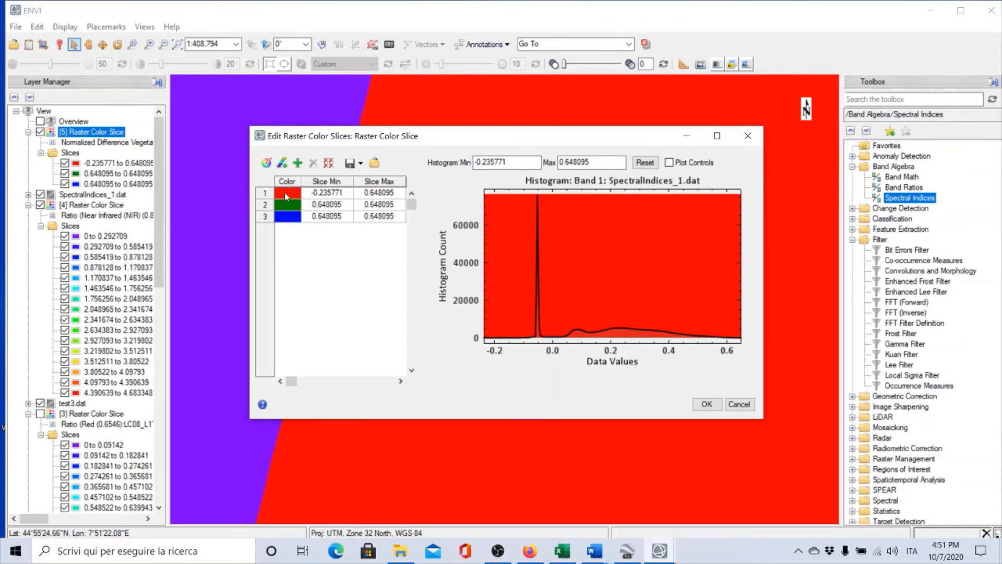
pyautogui.click(285, 195)
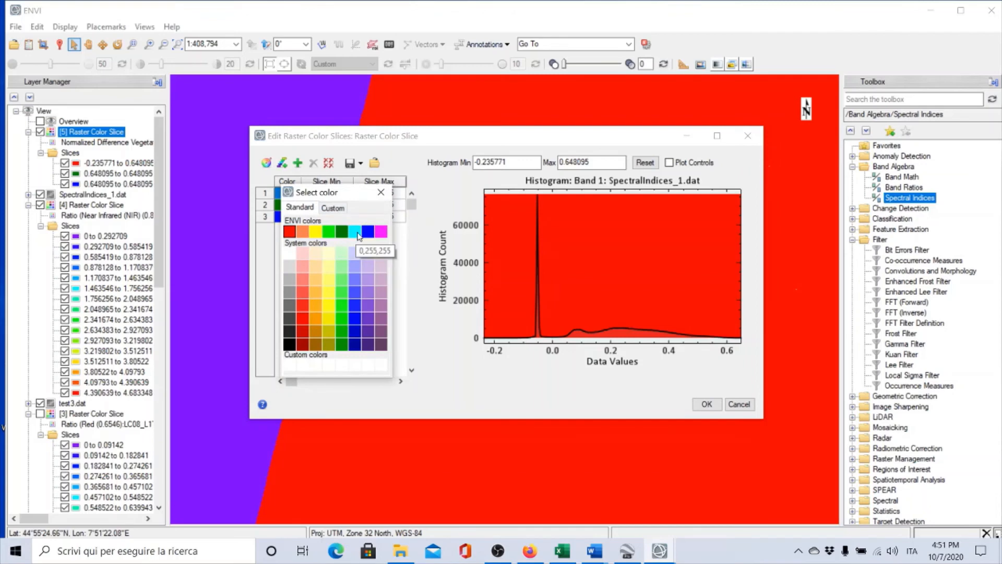
pyautogui.click(356, 233)
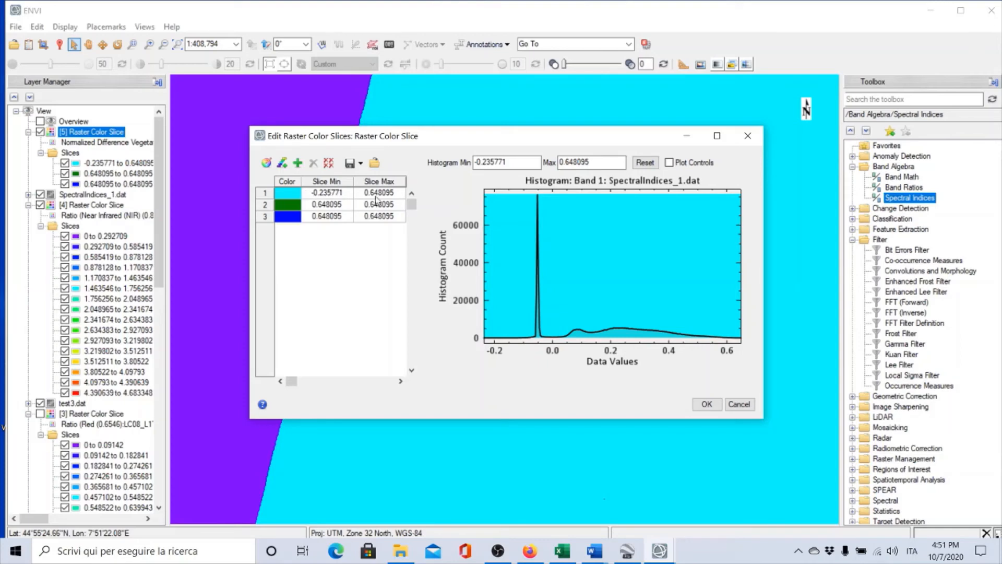
# Set the cyan slice's maximum to -0.1 and check its coverage over the whole scene.
pyautogui.doubleClick(397, 195)
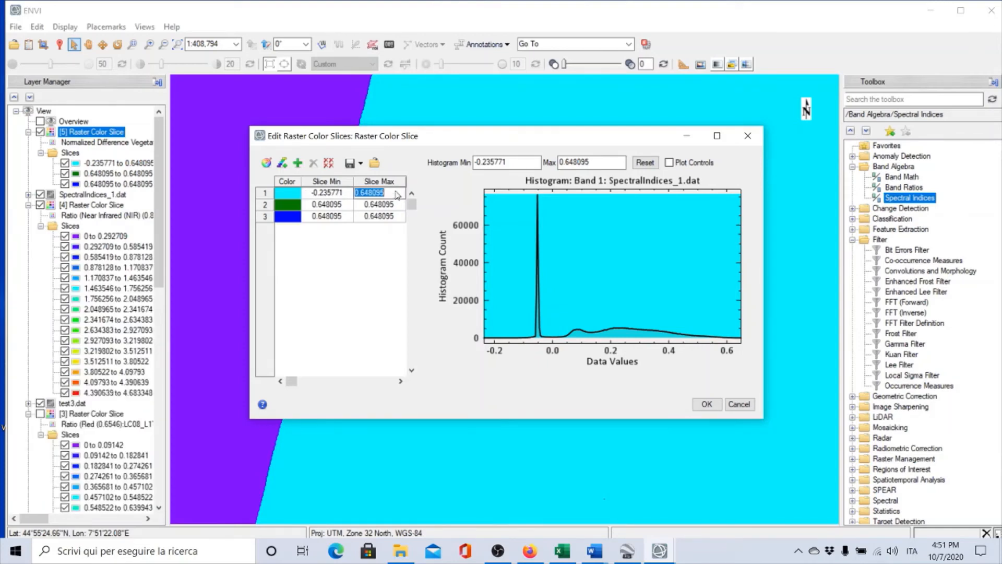
pyautogui.press('BackSpace')
pyautogui.press('Return')
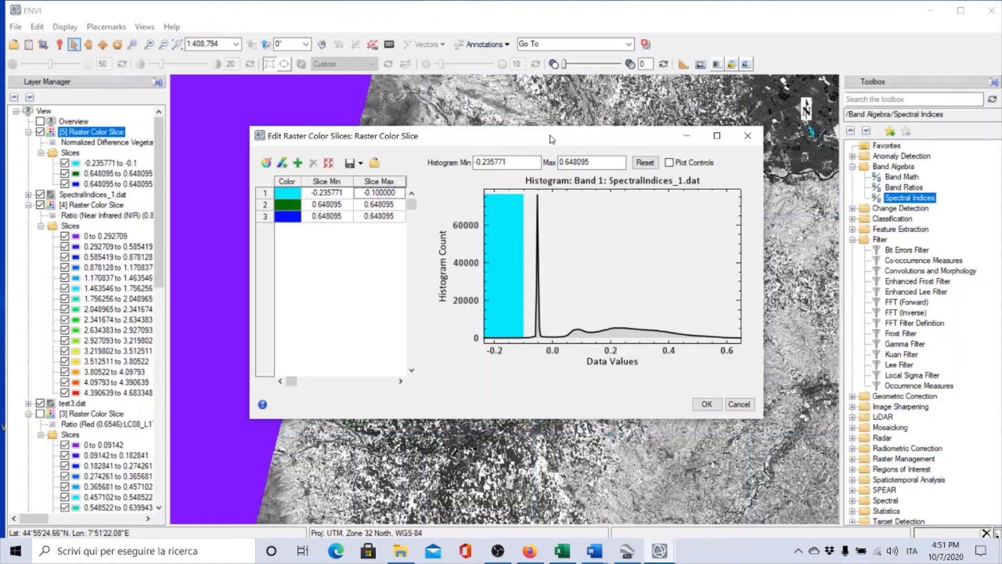
pyautogui.moveTo(551, 139); pyautogui.dragTo(279, 41)
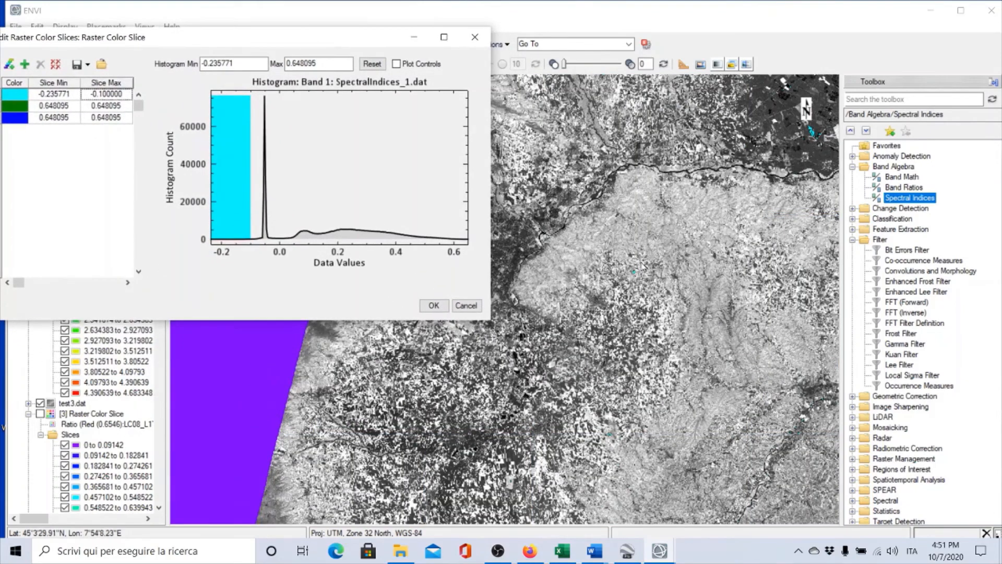
pyautogui.scroll(-3, 641, 263)
pyautogui.click(641, 262)
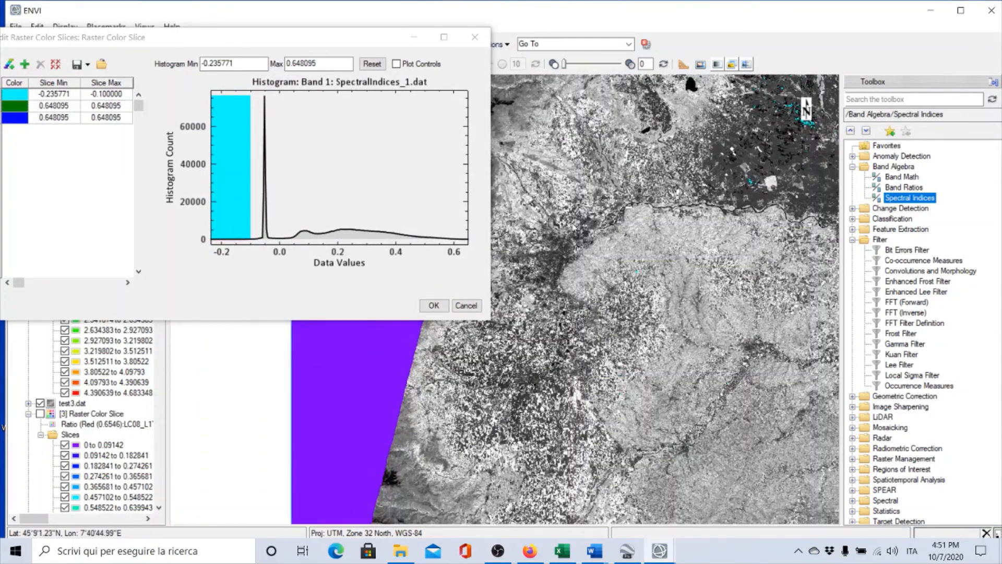
pyautogui.scroll(-3, 732, 444)
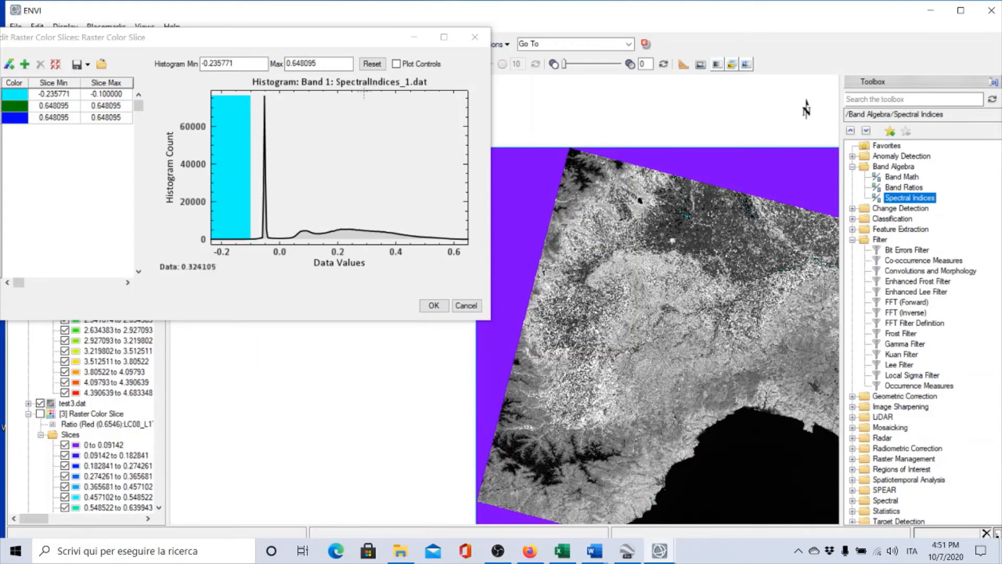
# Set the cyan slice's maximum to -0.0001 and check its coverage in detail along the river.
pyautogui.moveTo(308, 38); pyautogui.dragTo(450, 92)
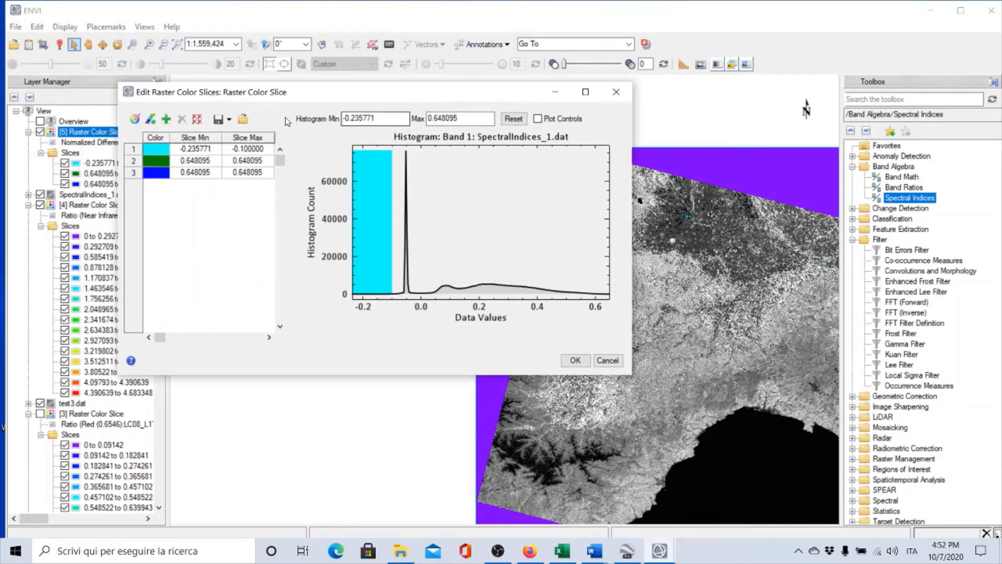
pyautogui.doubleClick(265, 150)
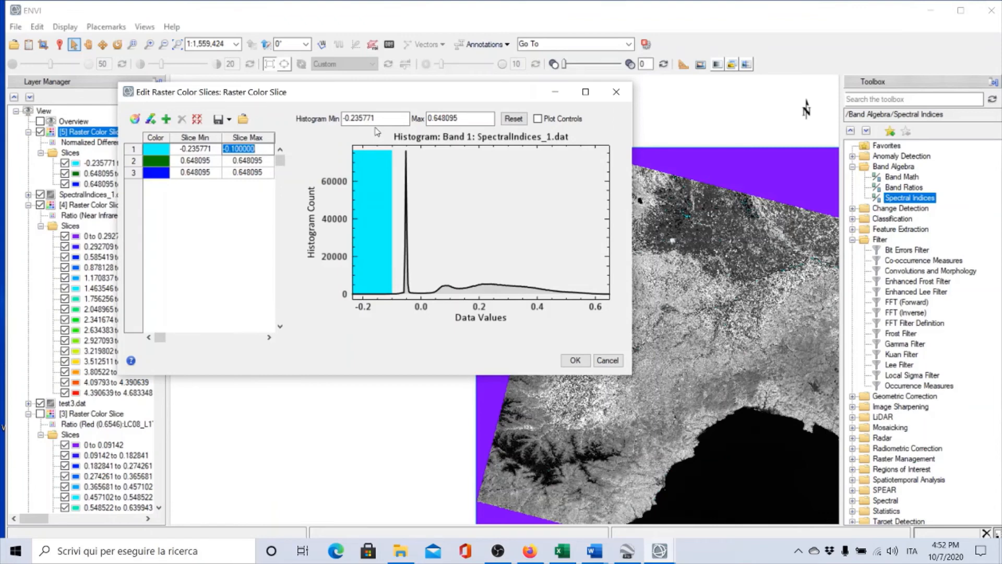
pyautogui.write('00')
pyautogui.write('0.0001')
pyautogui.press('Return')
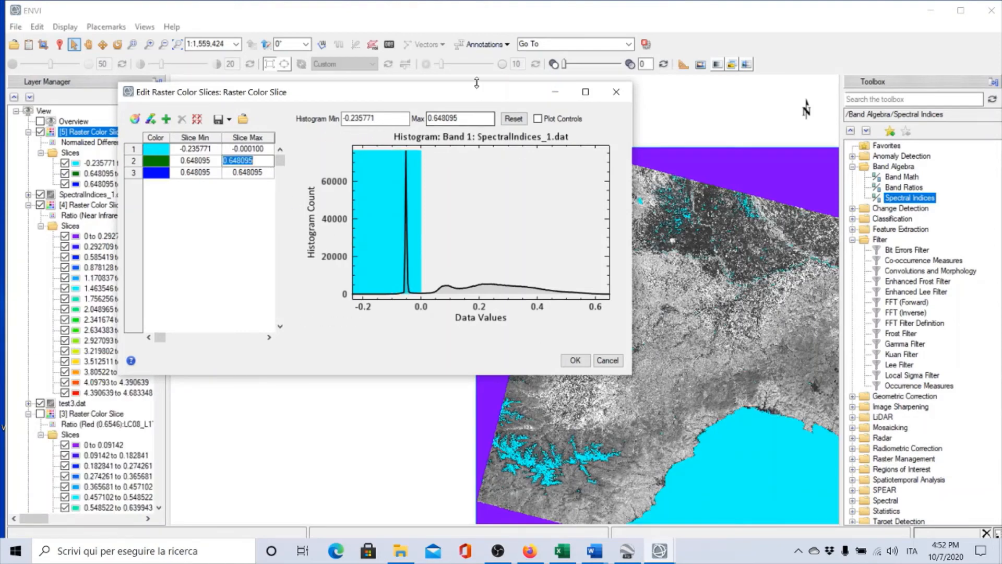
pyautogui.moveTo(473, 97); pyautogui.dragTo(326, 89)
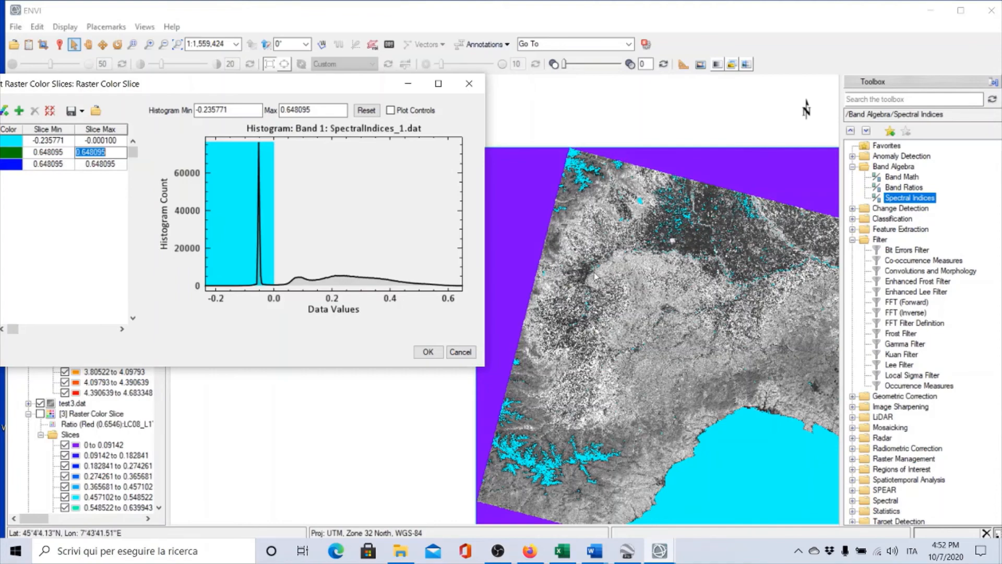
pyautogui.scroll(3, 595, 276)
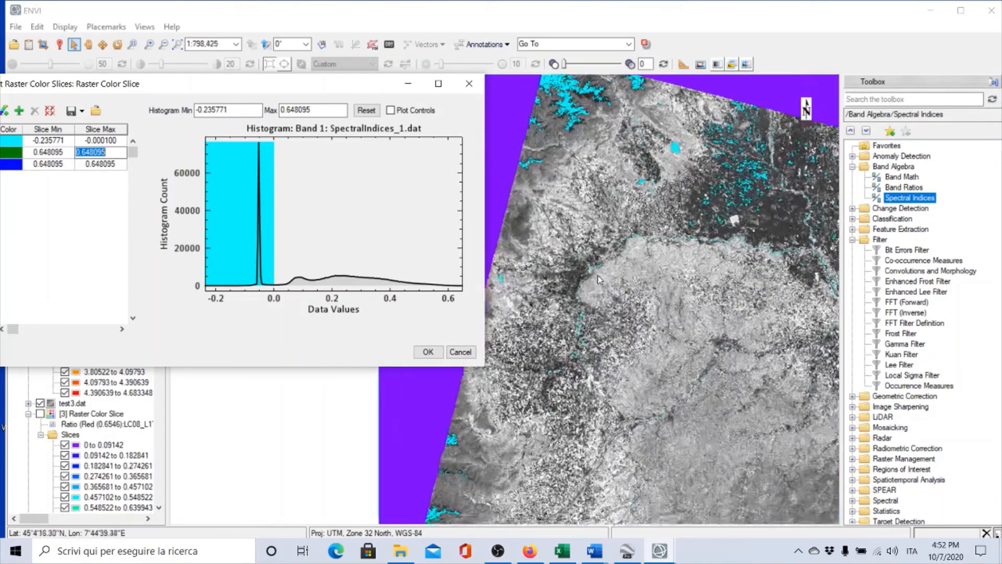
pyautogui.scroll(5, 597, 275)
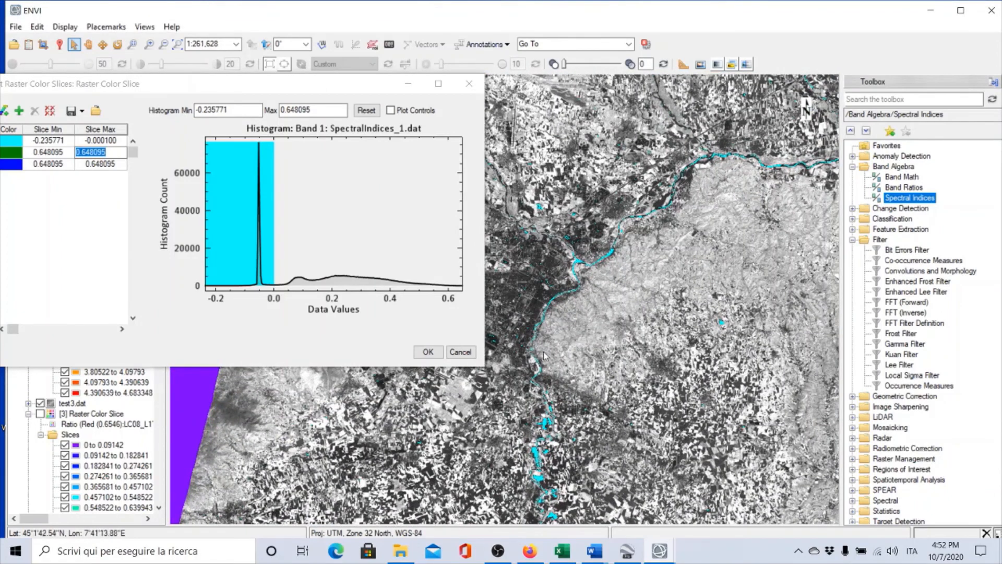
pyautogui.scroll(2, 544, 356)
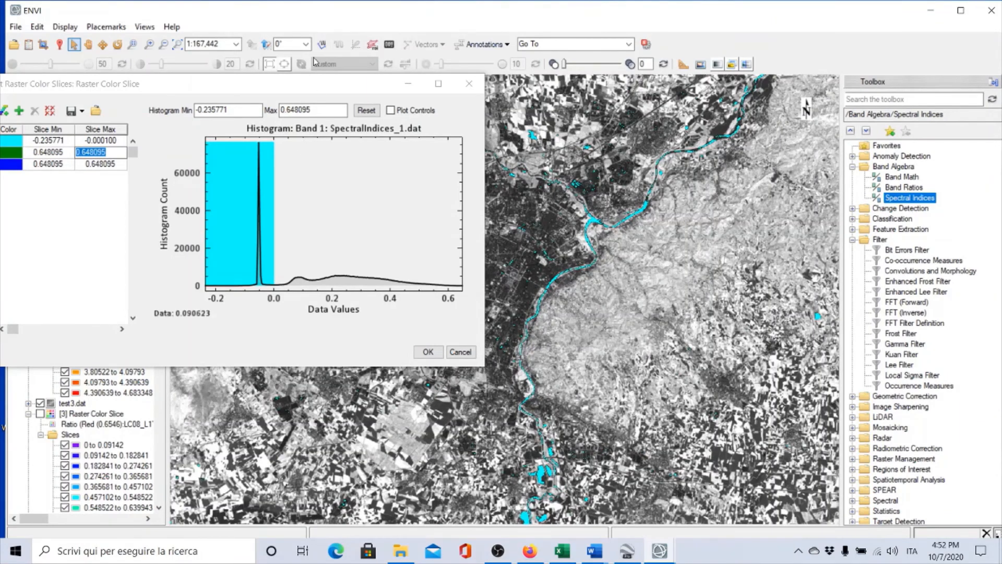
# Recolor the second slice red and set its range from -0.0099 to 0.1.
pyautogui.moveTo(218, 91); pyautogui.dragTo(531, 111)
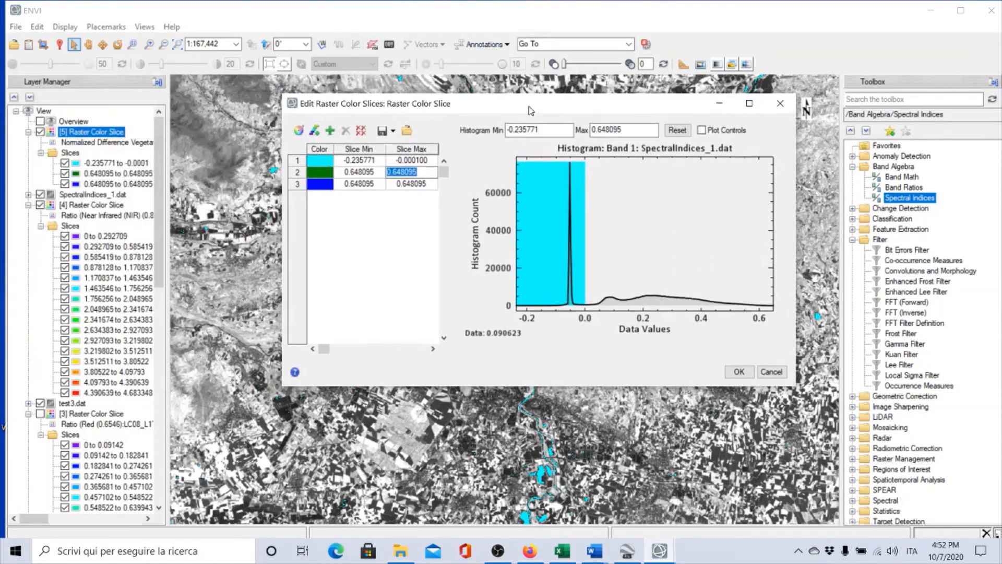
pyautogui.click(318, 173)
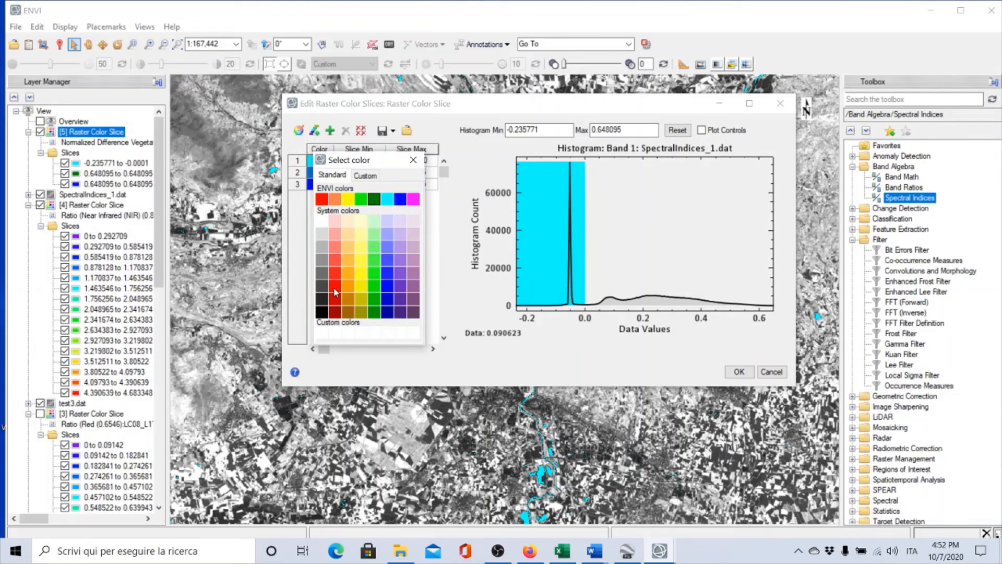
pyautogui.click(335, 292)
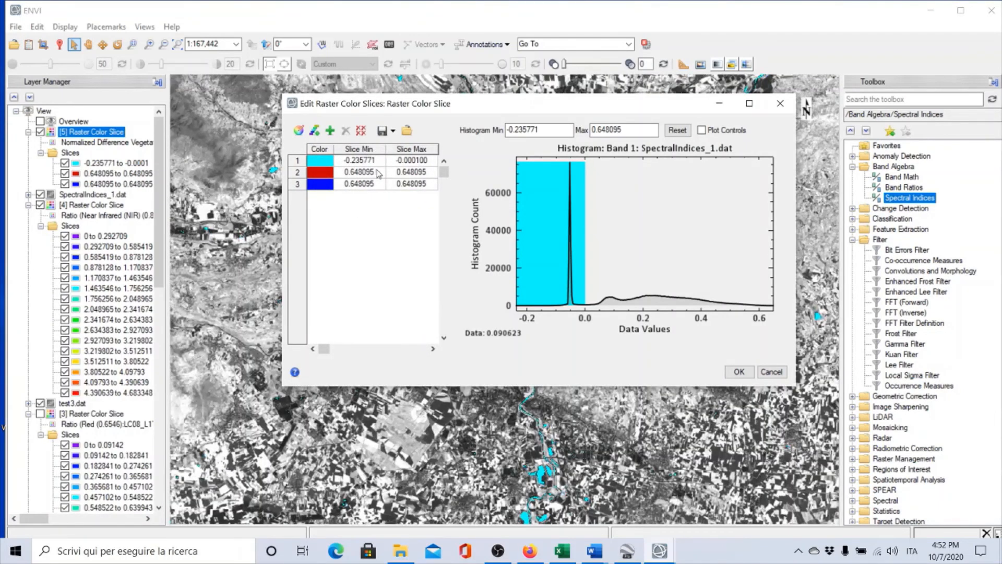
pyautogui.doubleClick(379, 173)
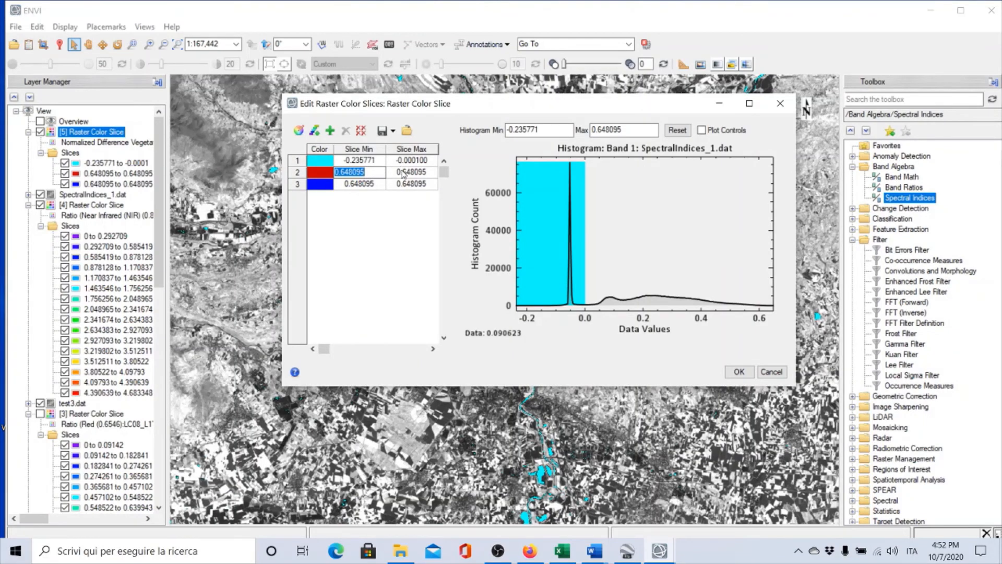
pyautogui.press('BackSpace')
pyautogui.click(427, 174)
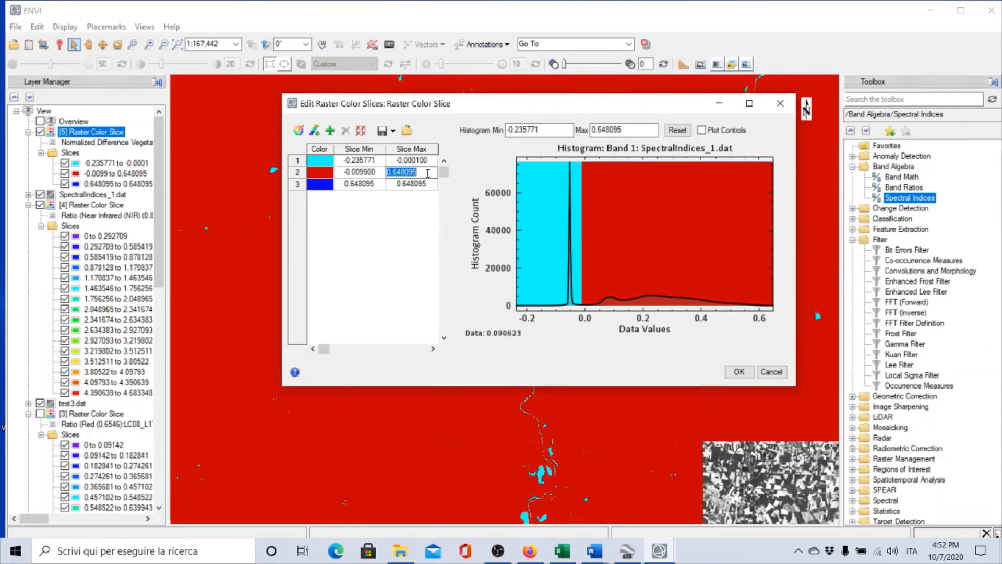
pyautogui.write('1')
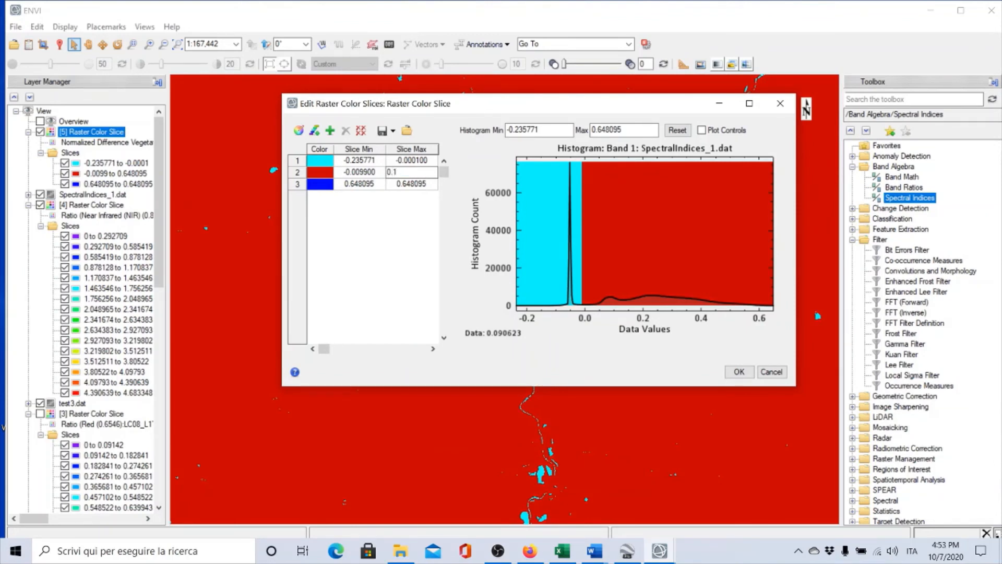
pyautogui.press('Return')
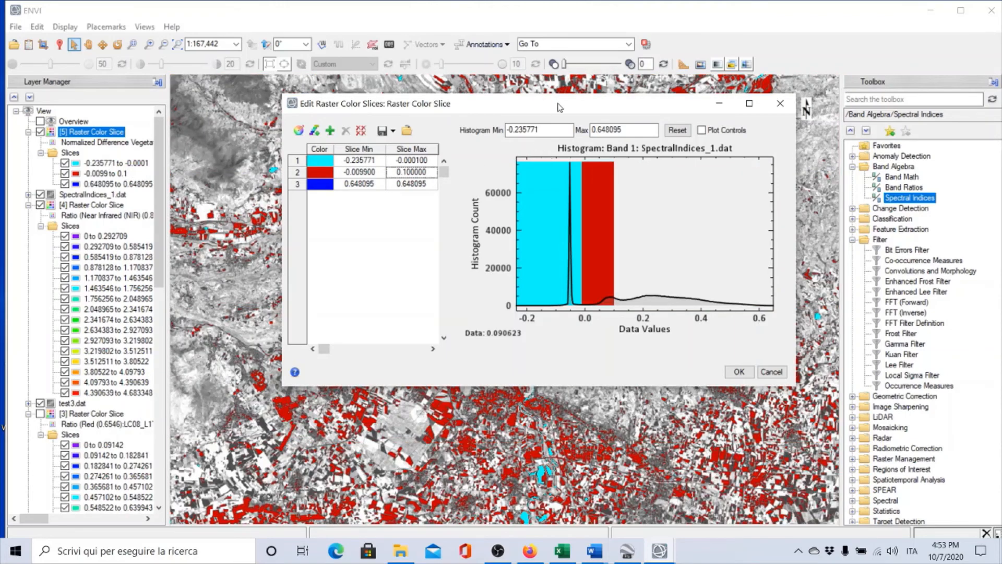
# Examine the red slice's coverage over the urban area and across the whole scene down to the coast.
pyautogui.moveTo(559, 107); pyautogui.dragTo(350, 55)
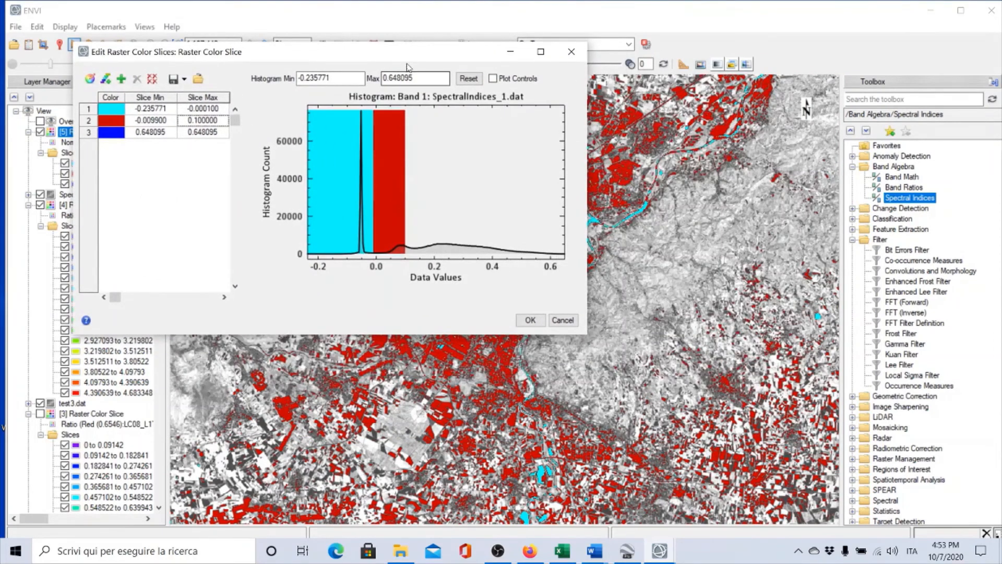
pyautogui.moveTo(407, 67); pyautogui.dragTo(311, 1)
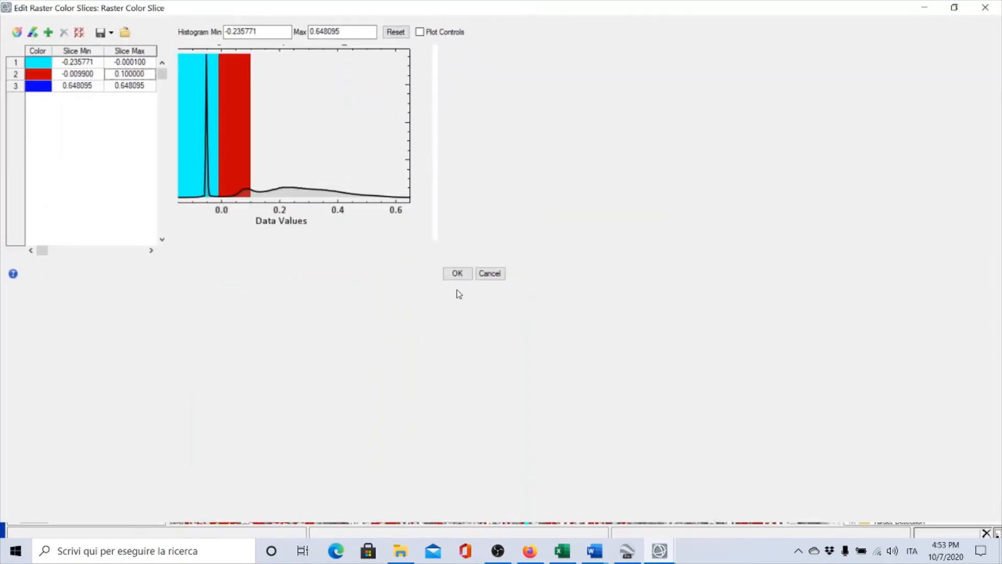
pyautogui.click(955, 9)
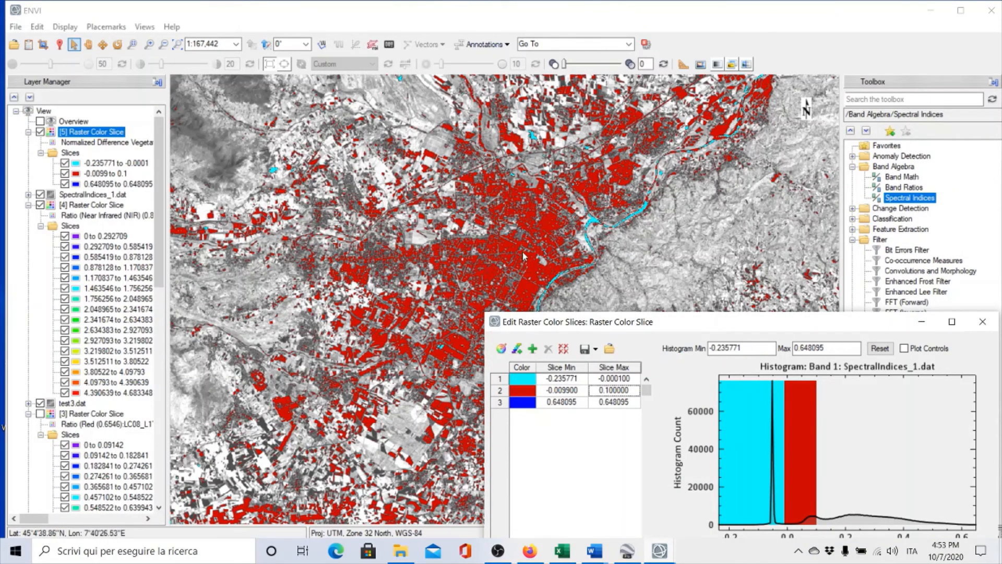
pyautogui.scroll(-1, 524, 253)
pyautogui.scroll(-6, 522, 250)
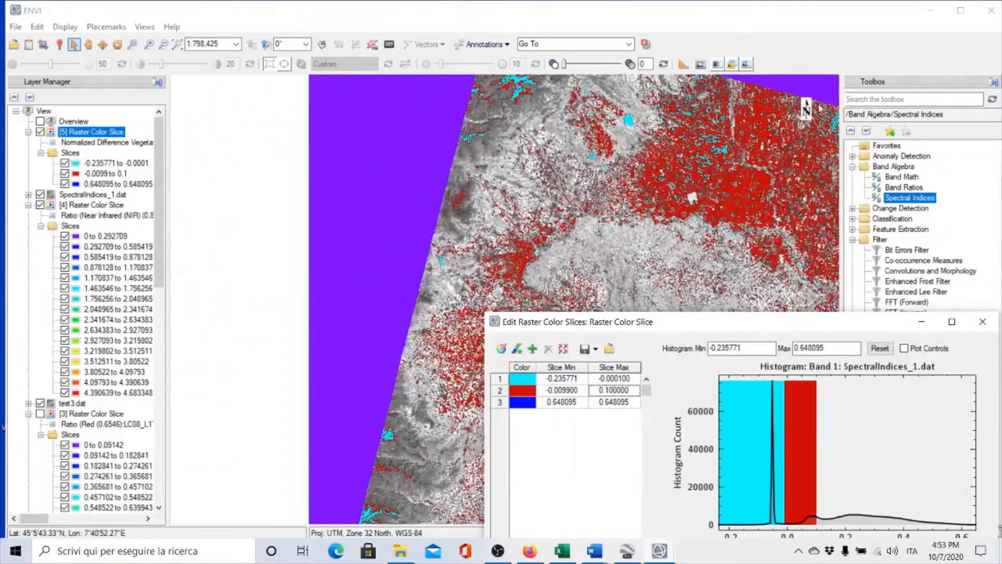
pyautogui.scroll(-1, 675, 179)
pyautogui.scroll(-1, 675, 179)
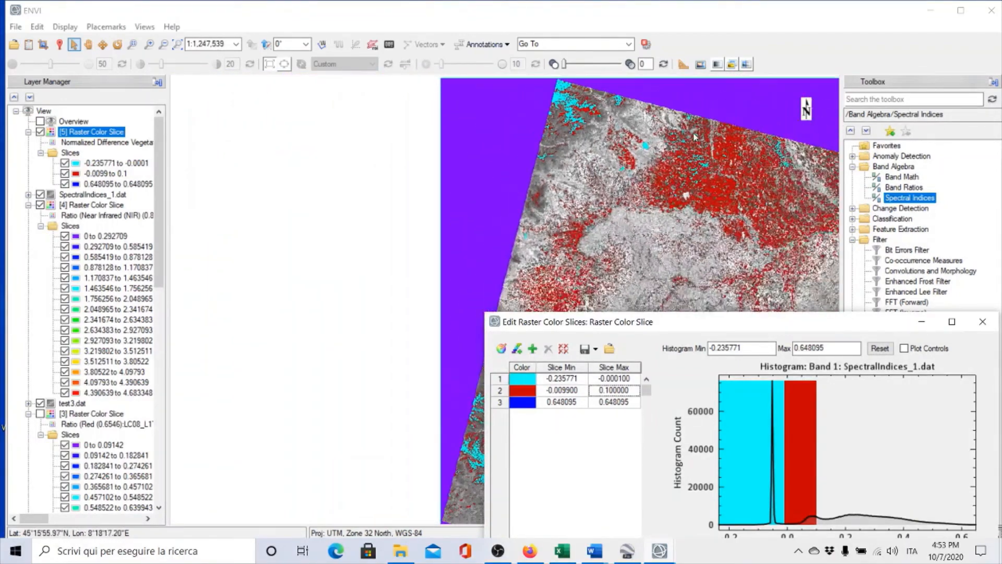
pyautogui.click(89, 45)
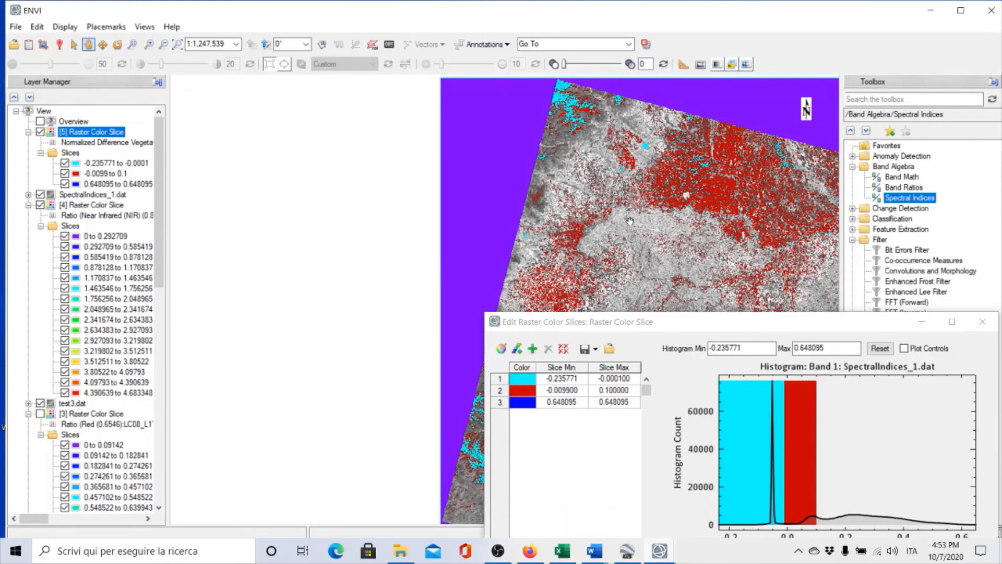
pyautogui.moveTo(629, 221); pyautogui.dragTo(349, 136)
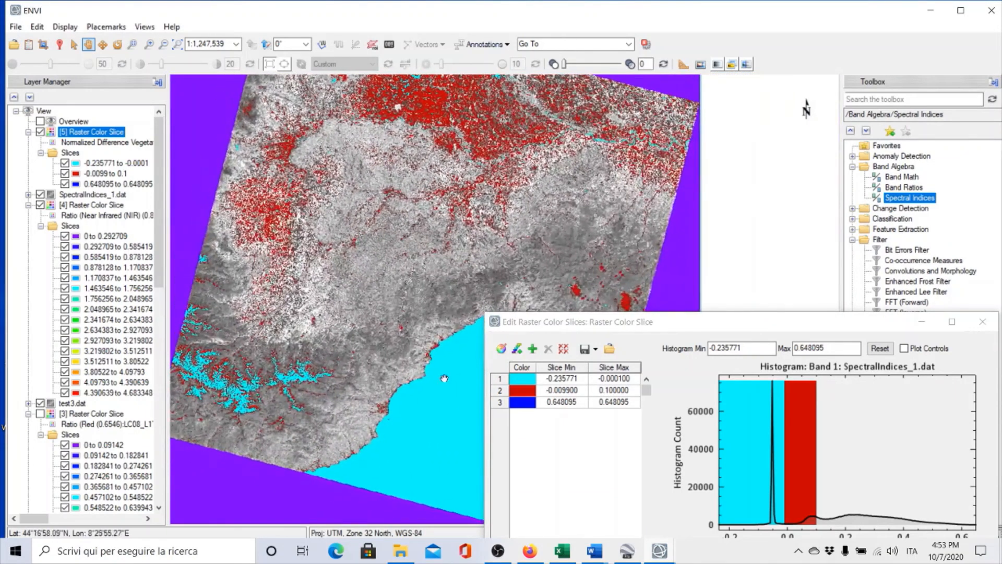
# Recolor the third slice green, set its minimum to 0.1000001, and check the three slices over the scene.
pyautogui.moveTo(619, 322); pyautogui.dragTo(590, 206)
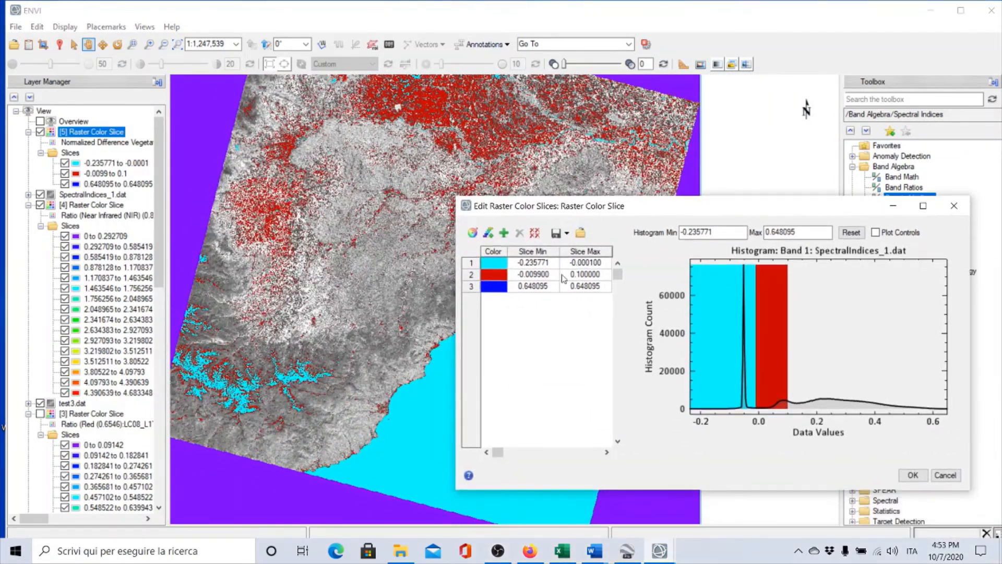
pyautogui.doubleClick(543, 286)
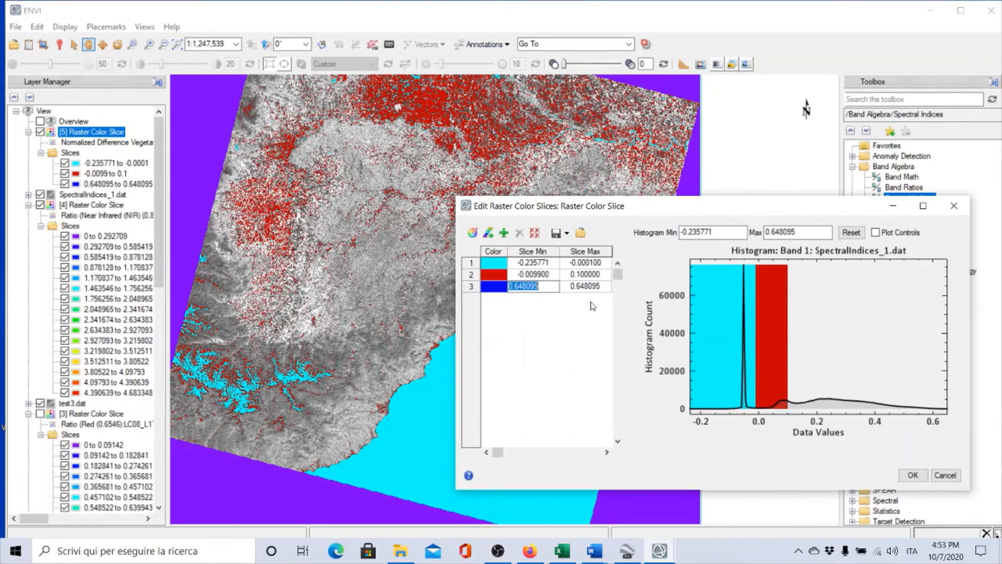
pyautogui.click(491, 288)
pyautogui.click(534, 300)
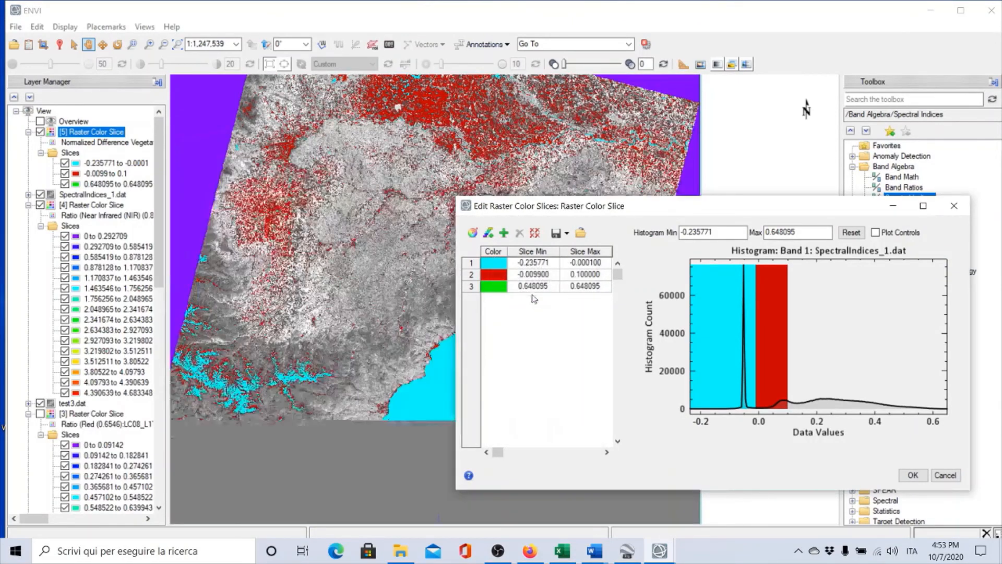
pyautogui.doubleClick(533, 288)
pyautogui.write('0.1000001')
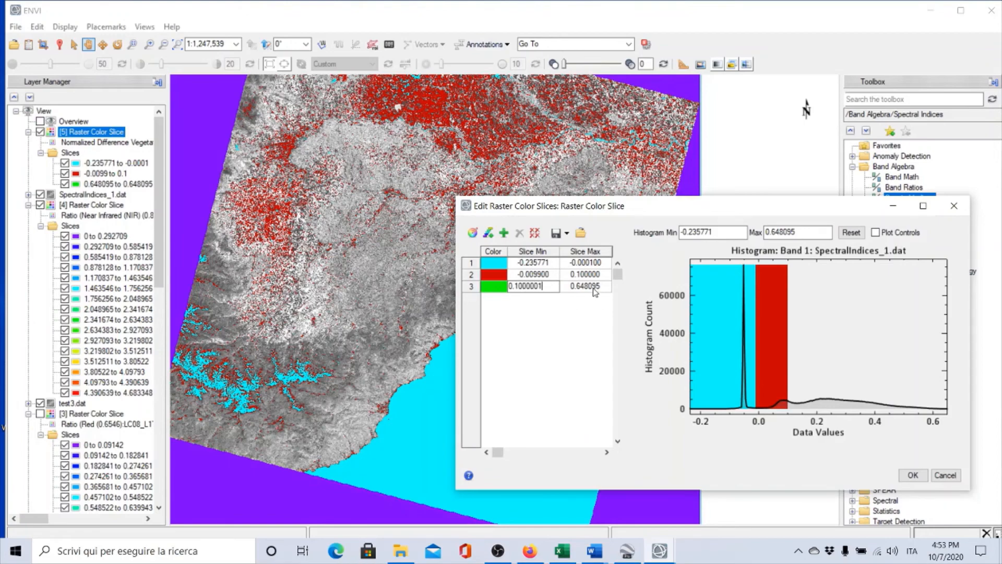
pyautogui.doubleClick(593, 286)
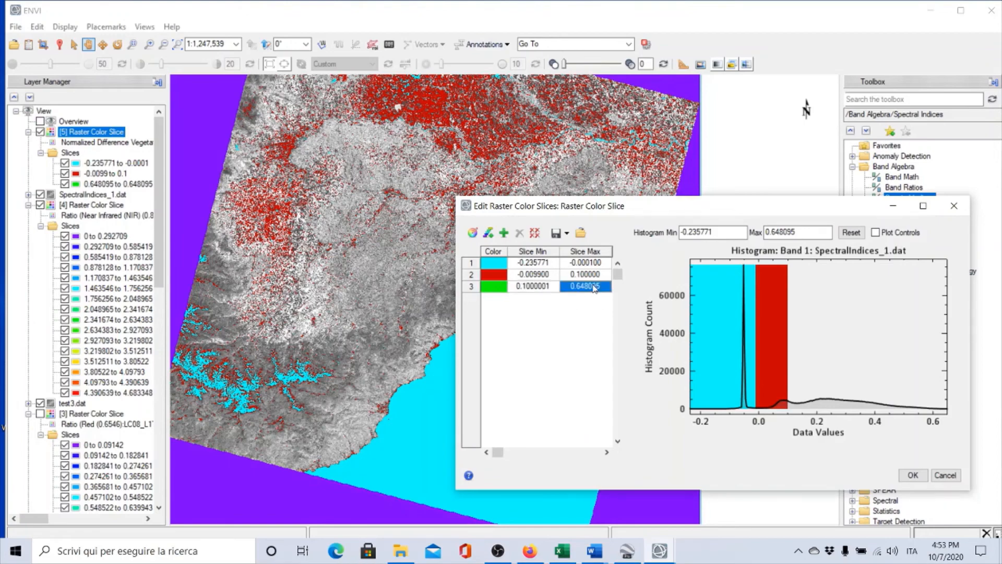
pyautogui.moveTo(656, 209); pyautogui.dragTo(807, 179)
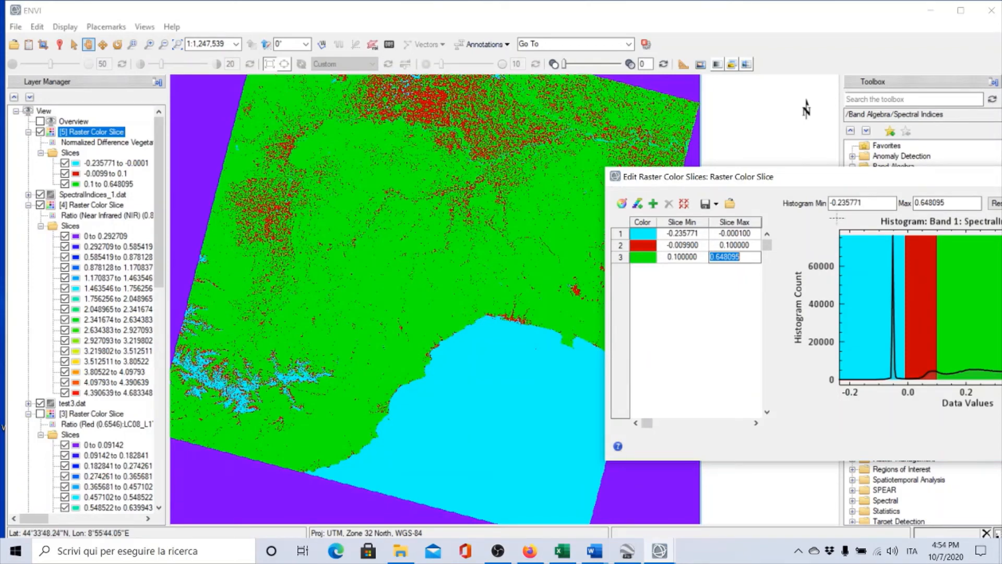
pyautogui.moveTo(874, 180); pyautogui.dragTo(635, 157)
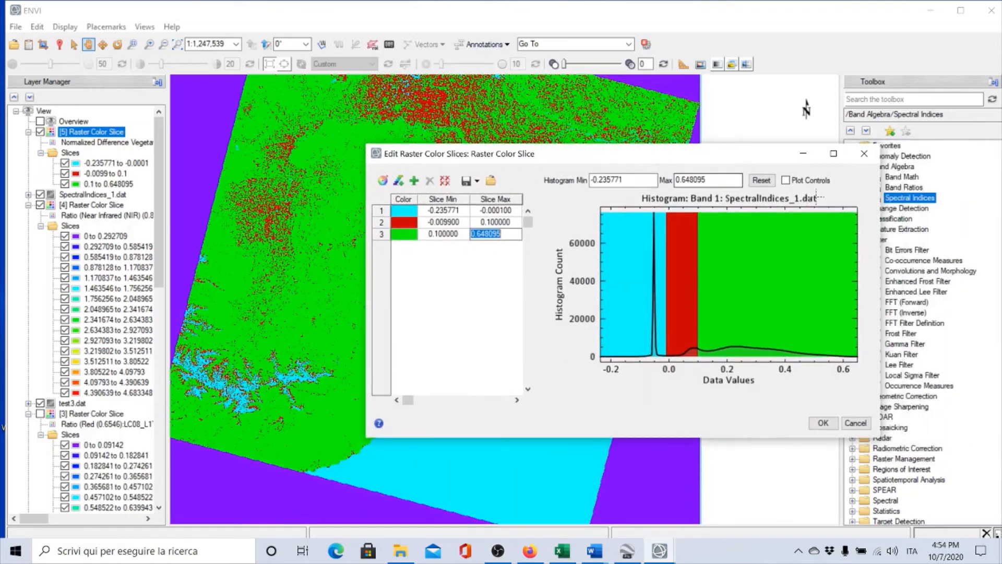
# Discard the color slice edits and collapse the slice lists of raster color slice layers 5, 4 and 3.
pyautogui.click(864, 153)
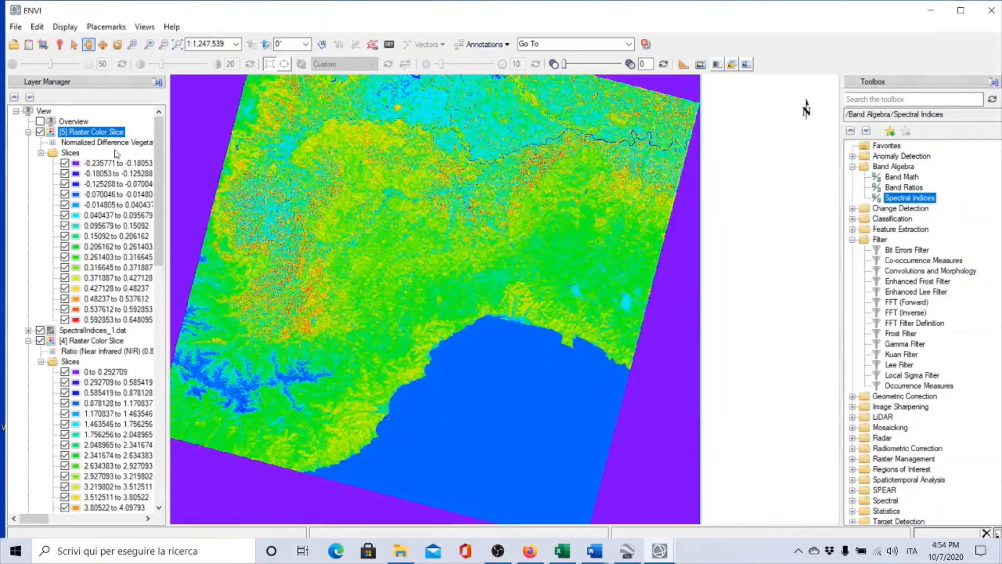
pyautogui.click(40, 152)
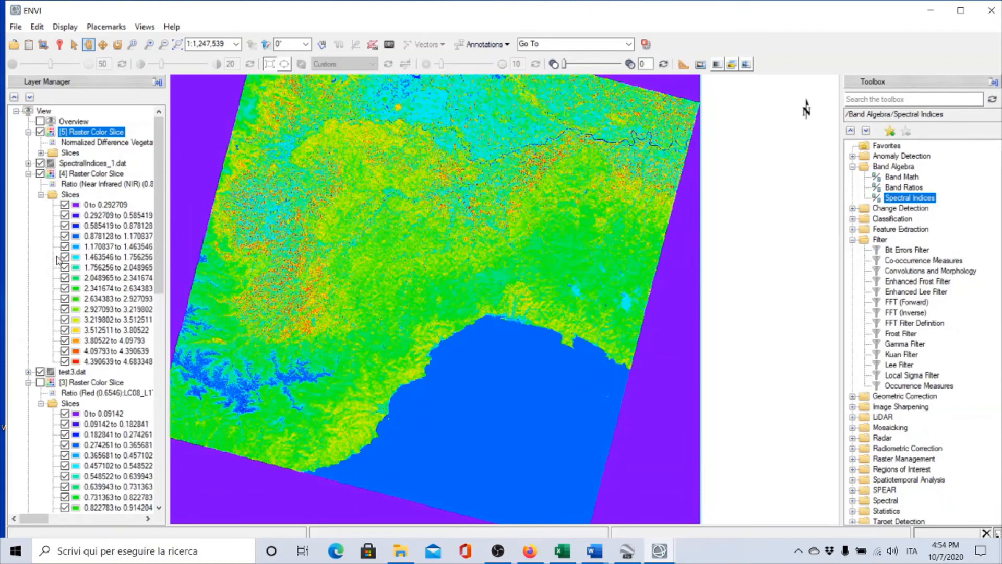
pyautogui.click(40, 195)
pyautogui.click(41, 237)
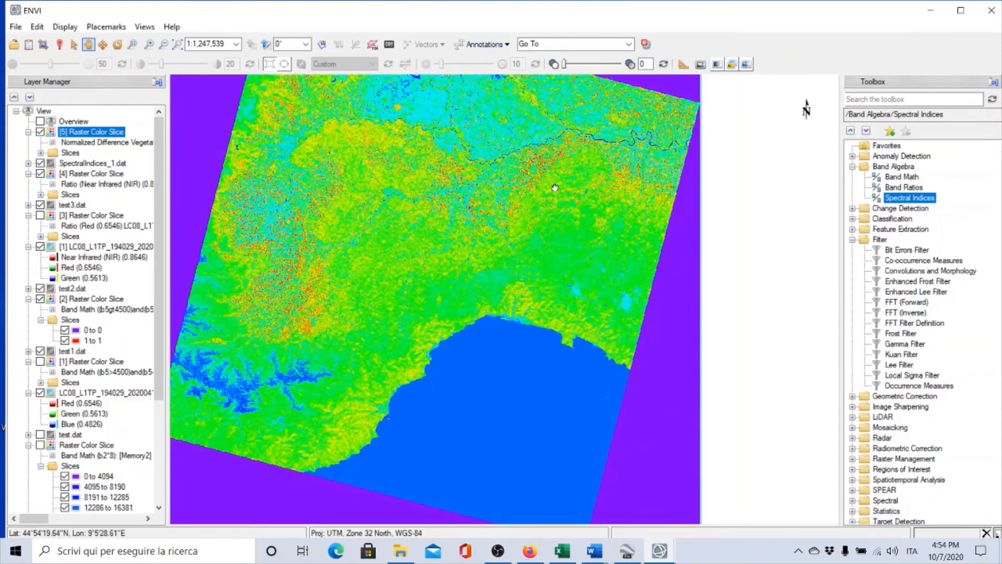
pyautogui.scroll(2, 604, 214)
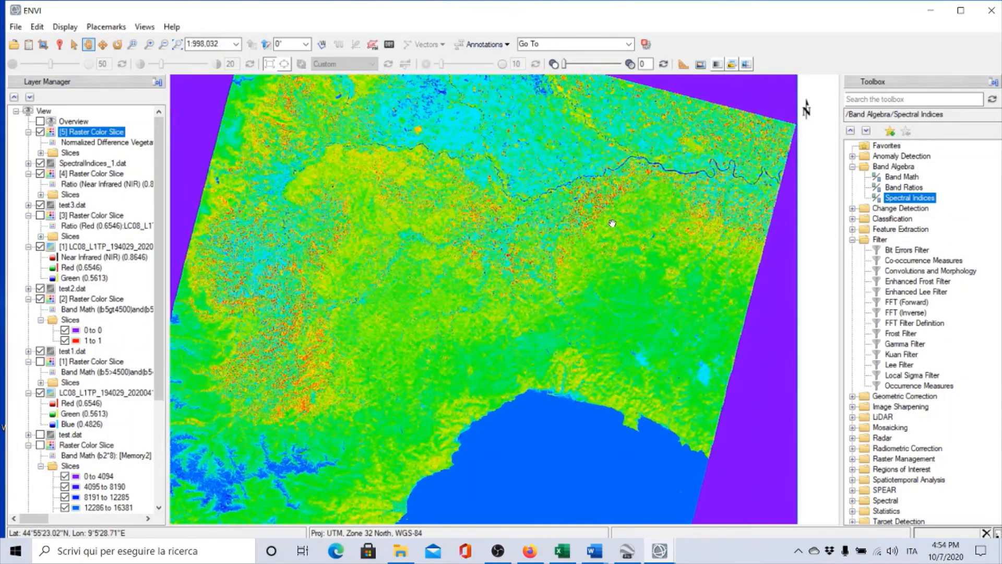
pyautogui.scroll(-1, 609, 219)
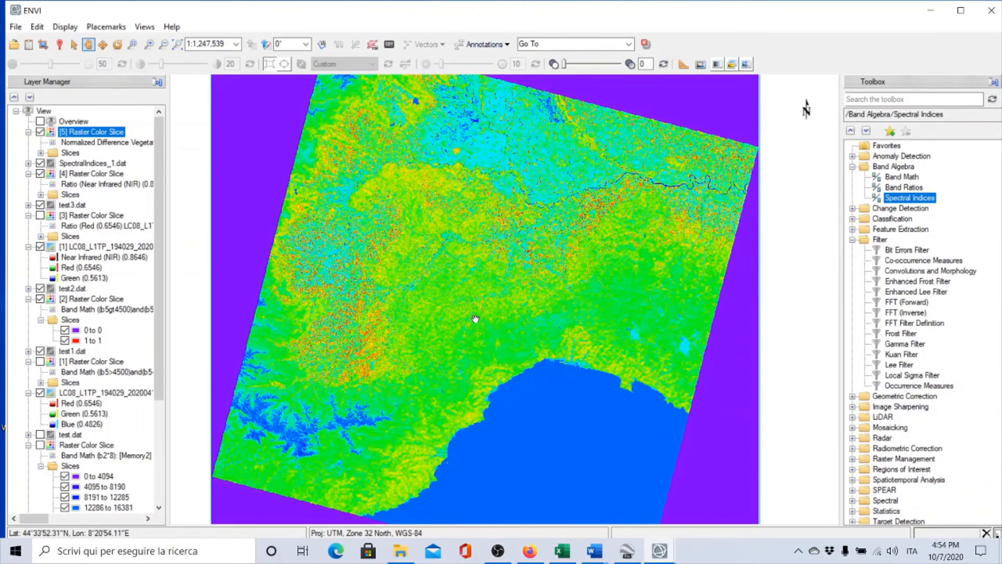
# Start the Spectral Indices tool on the MultiSpectral Landsat raster and select the Normalized Difference Snow Index.
pyautogui.doubleClick(917, 204)
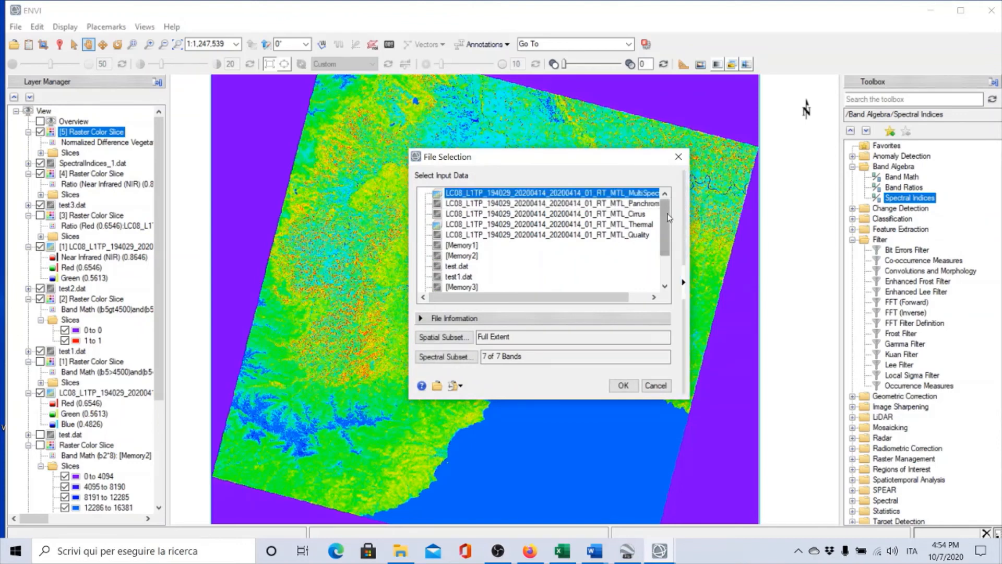
pyautogui.click(623, 385)
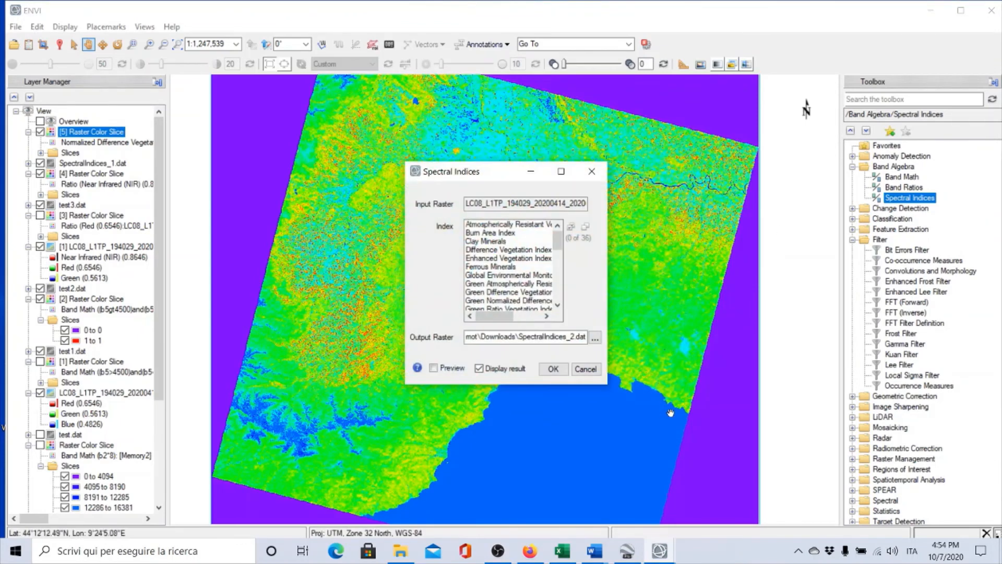
pyautogui.moveTo(607, 385); pyautogui.dragTo(741, 485)
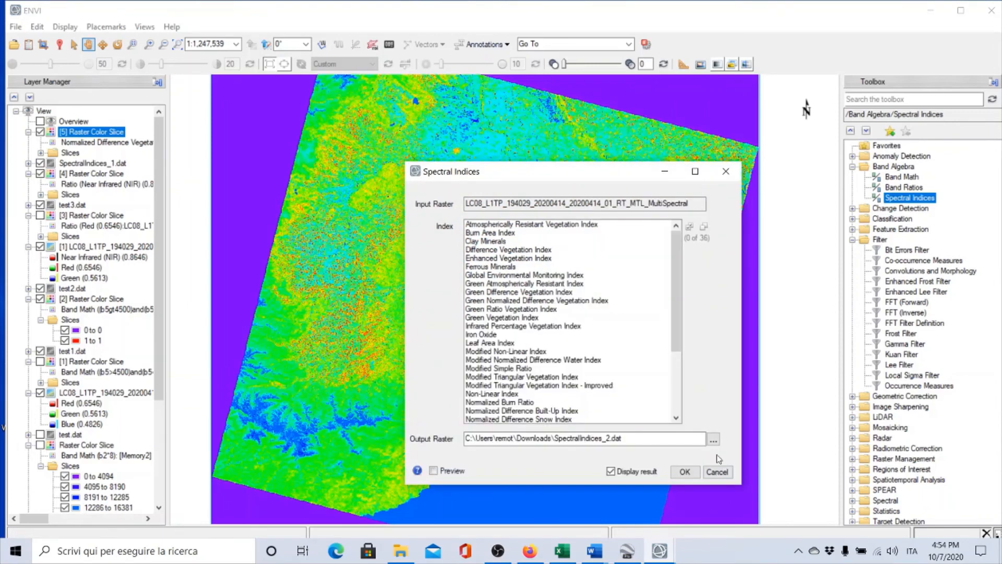
pyautogui.moveTo(677, 317); pyautogui.dragTo(677, 359)
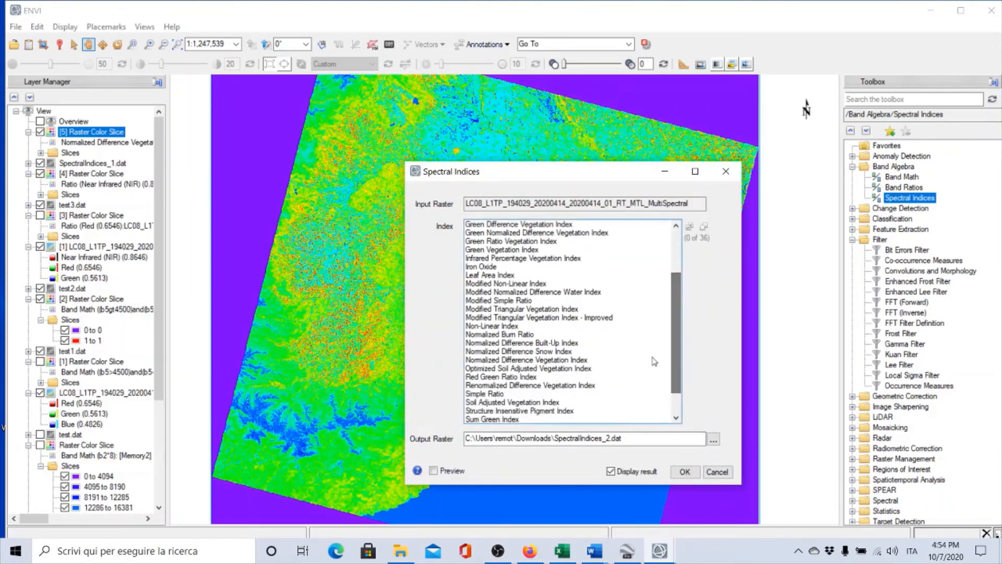
pyautogui.click(556, 352)
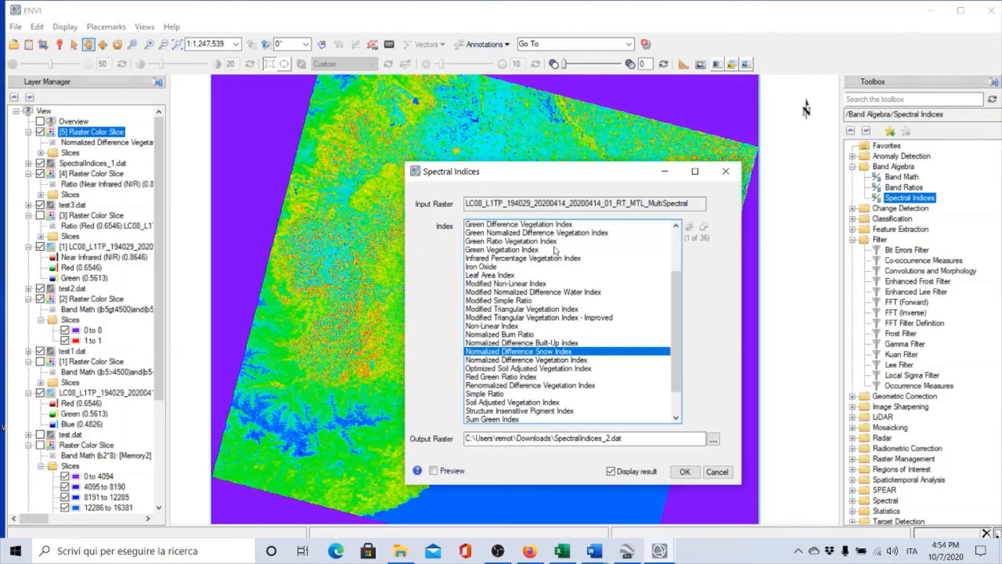
# Switch to the ENVI Help in the browser, look up "snow" in its index, read the Normalized Difference Snow Index section, and return to ENVI.
pyautogui.click(529, 551)
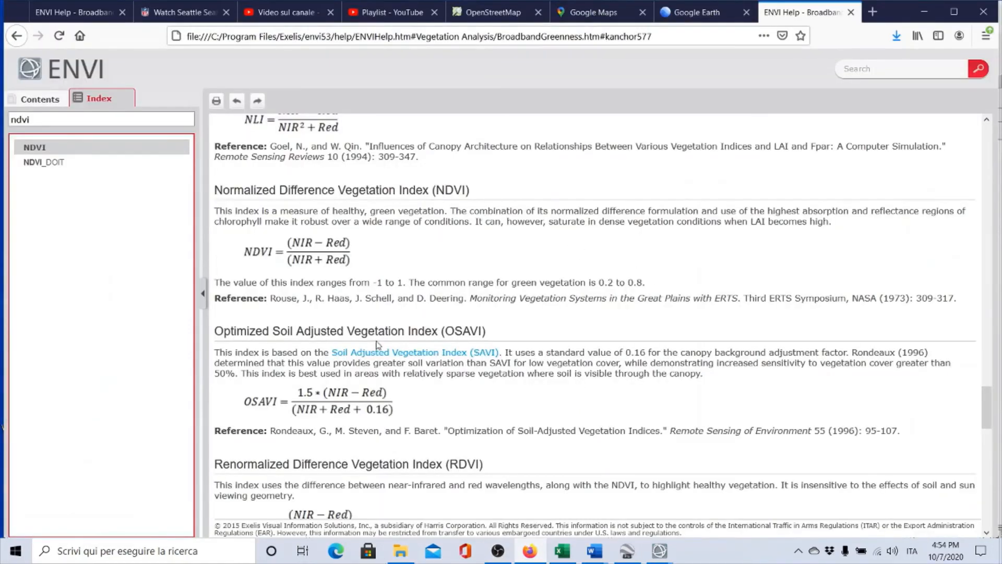
pyautogui.doubleClick(21, 119)
pyautogui.write('snow')
pyautogui.click(56, 151)
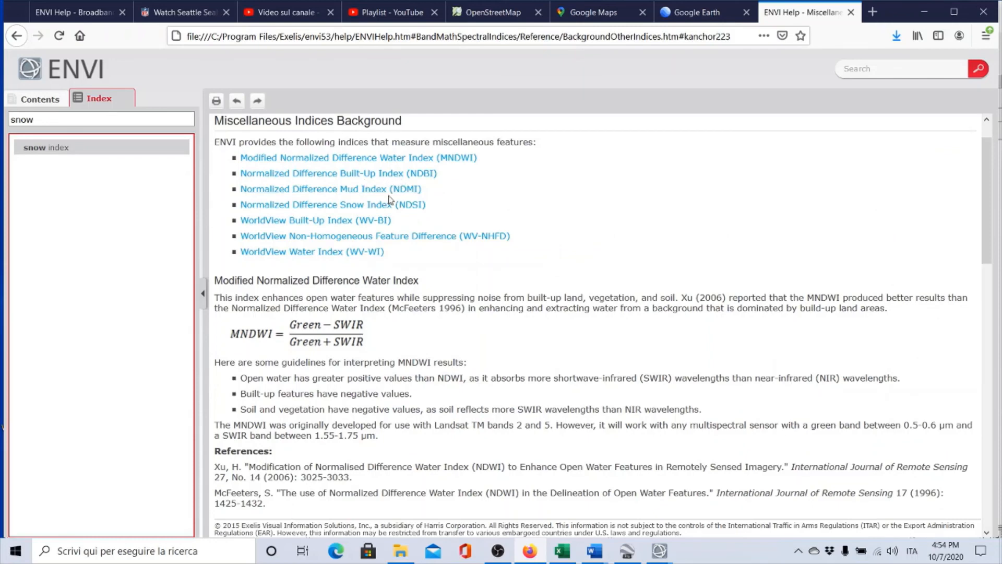
pyautogui.click(387, 204)
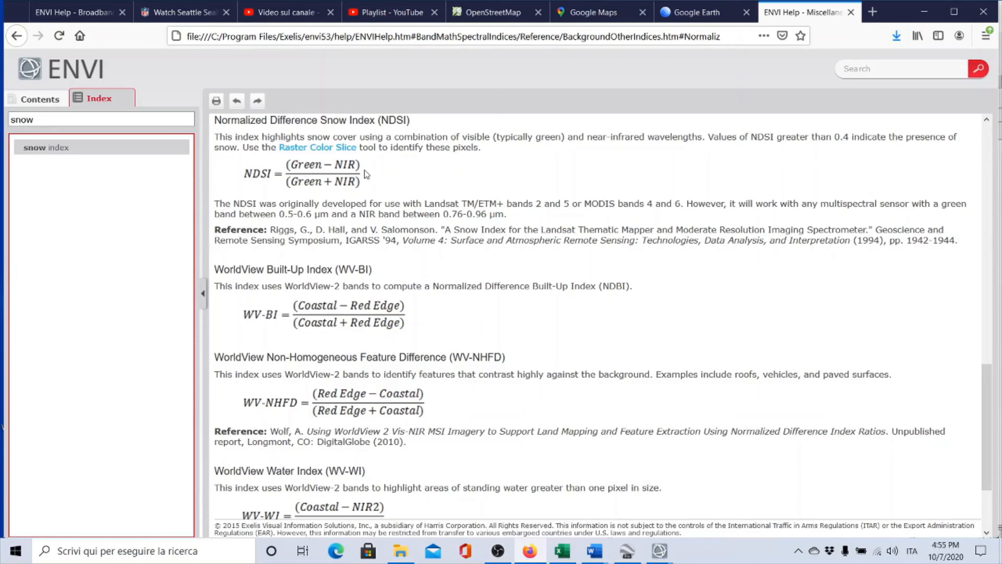
pyautogui.click(924, 12)
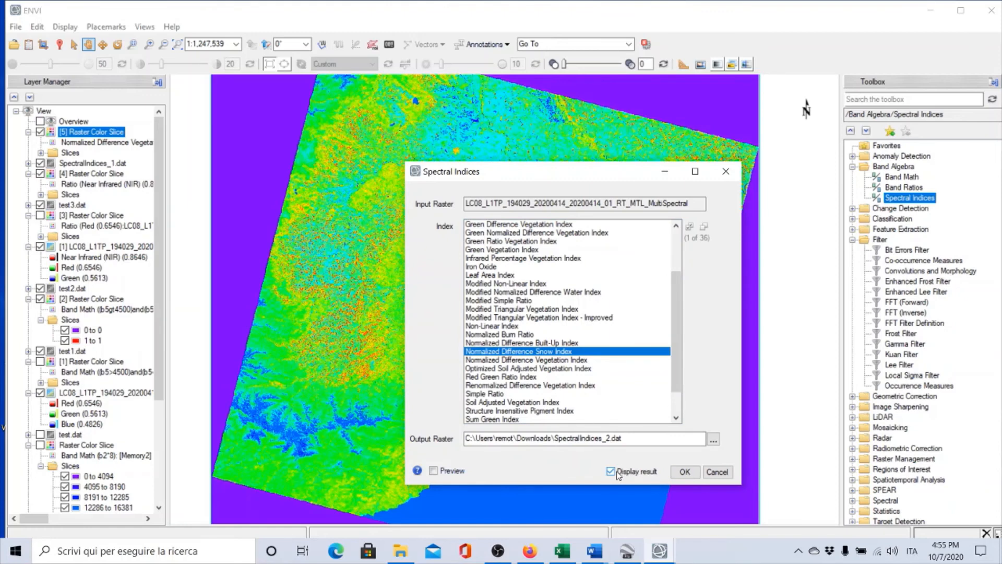
# Compute the Normalized Difference Snow Index into SpectralIndices_2.dat with the result displayed, and examine the snow-covered mountains in it.
pyautogui.click(682, 474)
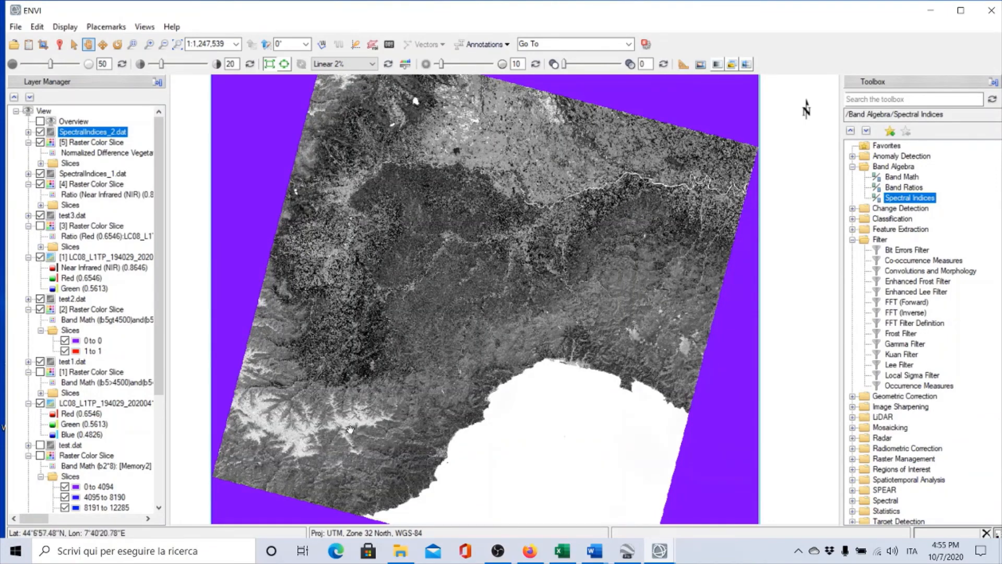
pyautogui.moveTo(387, 157); pyautogui.dragTo(391, 182)
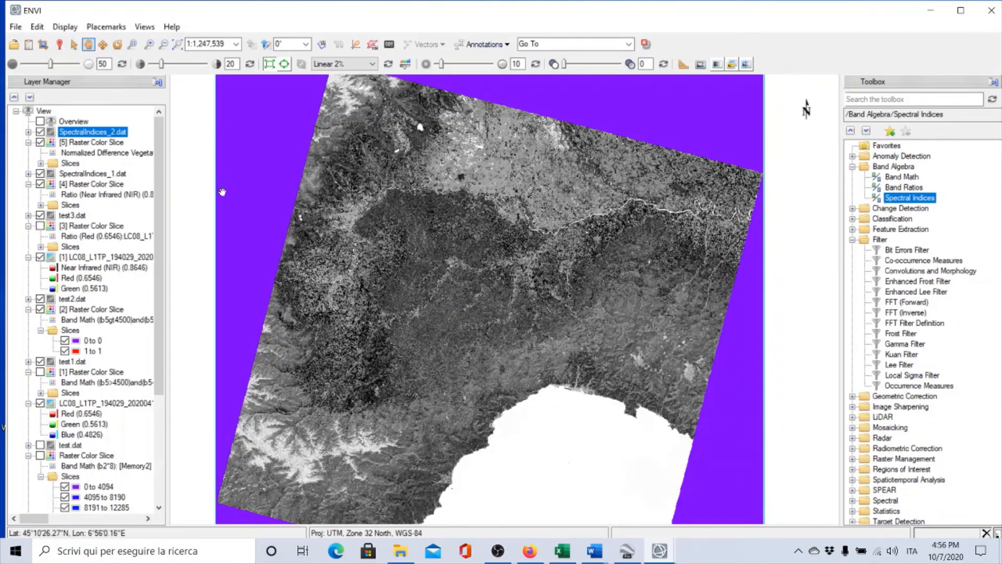
pyautogui.scroll(4, 406, 352)
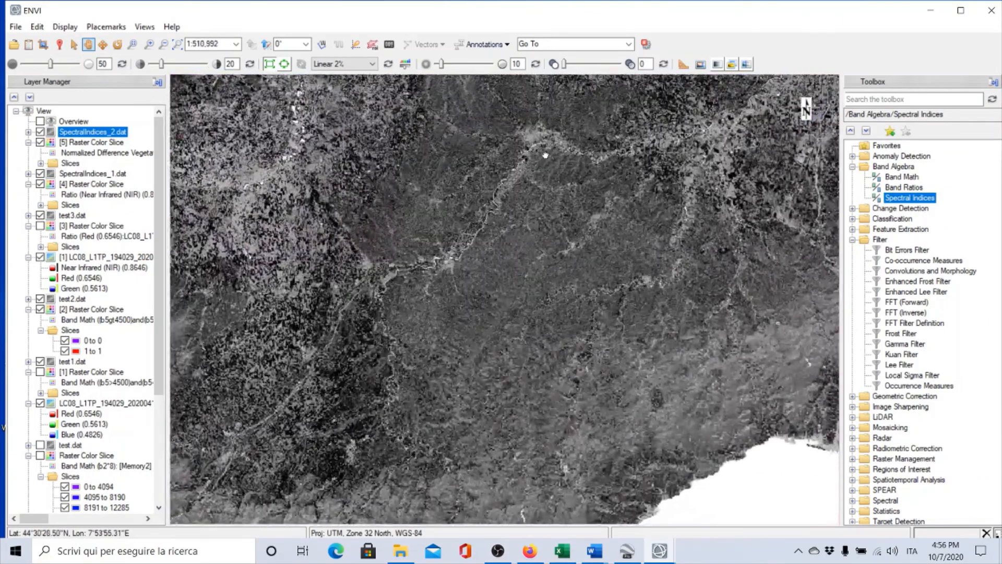
pyautogui.moveTo(493, 313); pyautogui.dragTo(620, 169)
pyautogui.scroll(1, 596, 222)
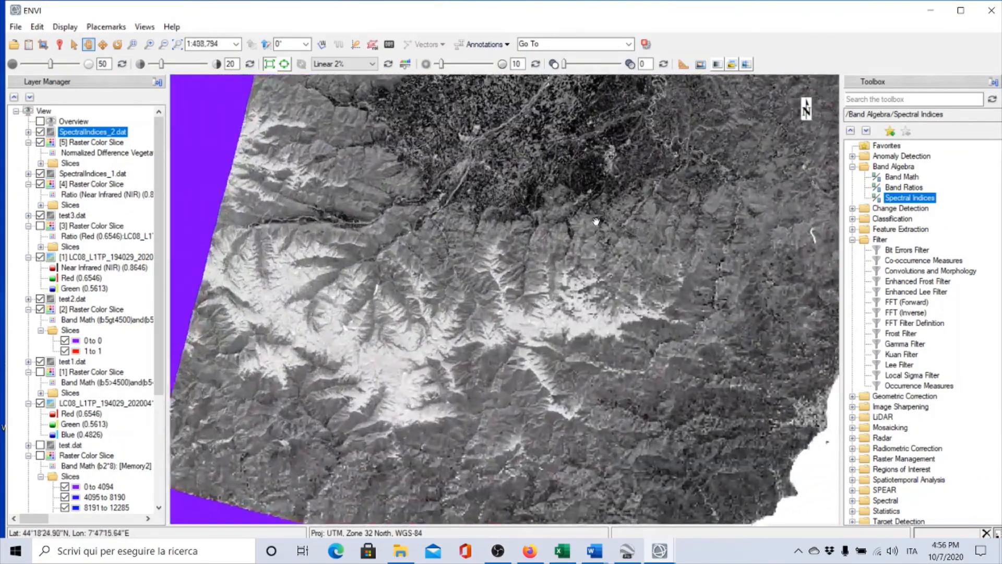
pyautogui.scroll(2, 596, 222)
pyautogui.moveTo(455, 340); pyautogui.dragTo(644, 143)
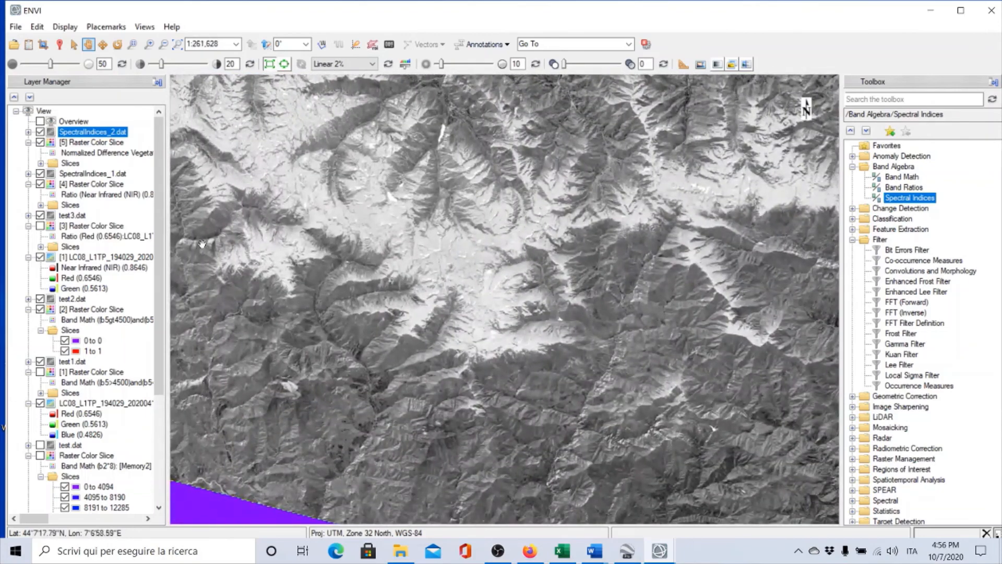
# Read the cursor value of a bright snow pixel in SpectralIndices_2.dat, and compare it with the NDSI section of the ENVI Help in the browser.
pyautogui.click(60, 44)
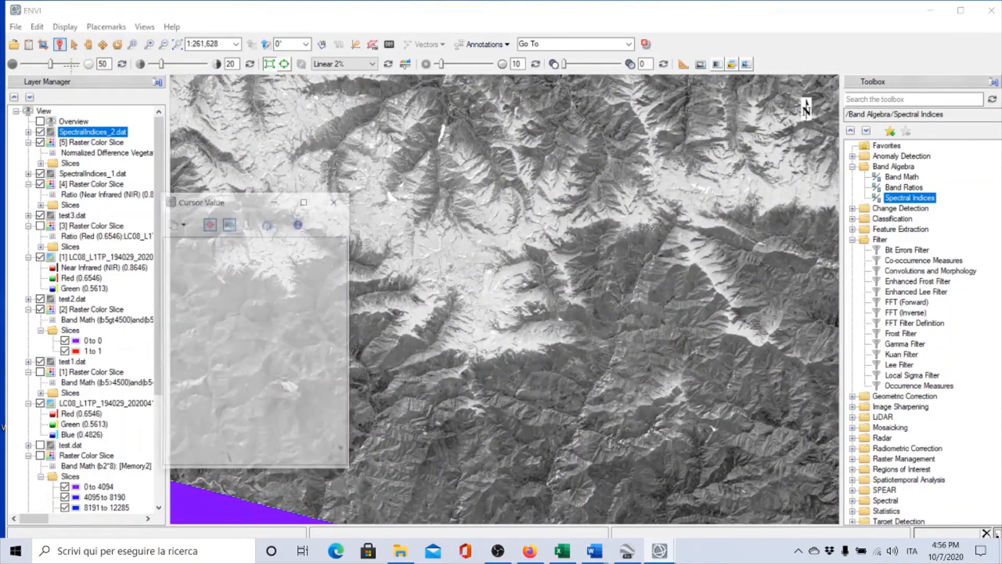
pyautogui.click(494, 341)
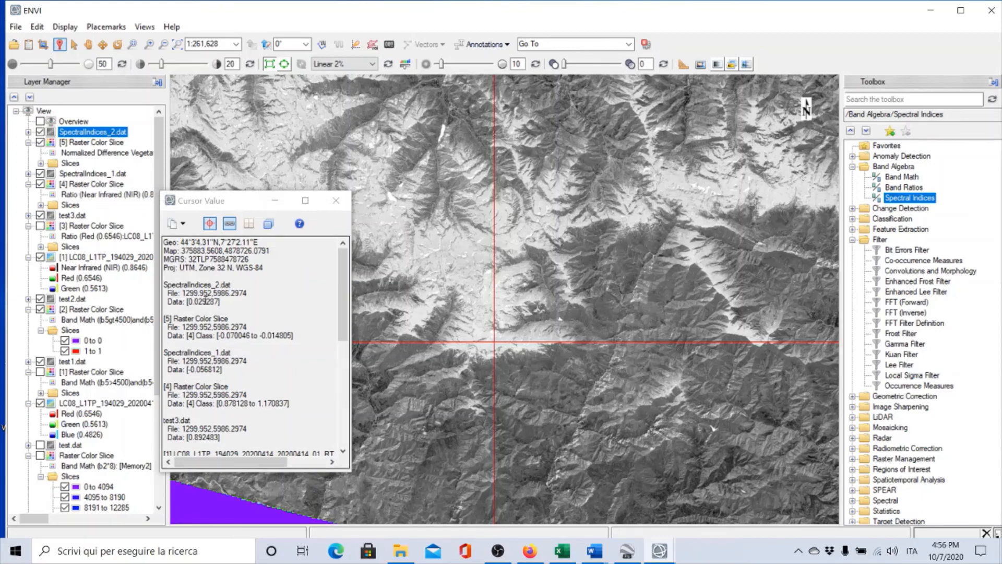
pyautogui.click(336, 200)
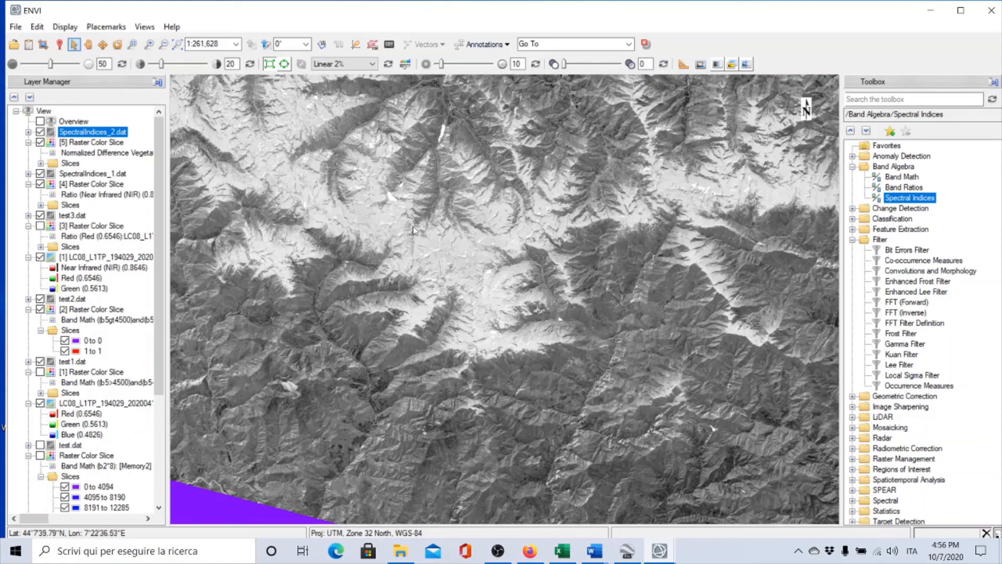
pyautogui.click(530, 551)
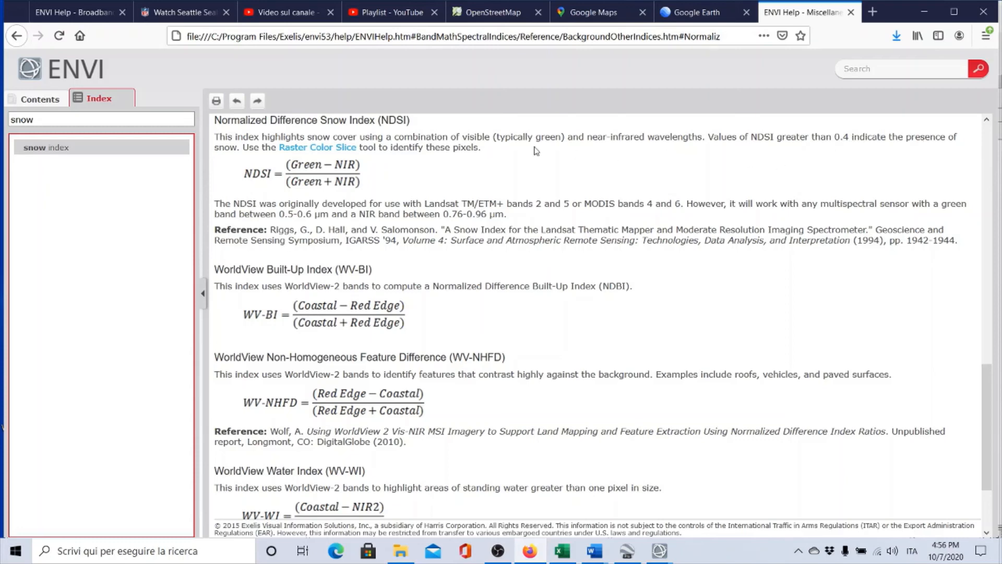
pyautogui.click(925, 12)
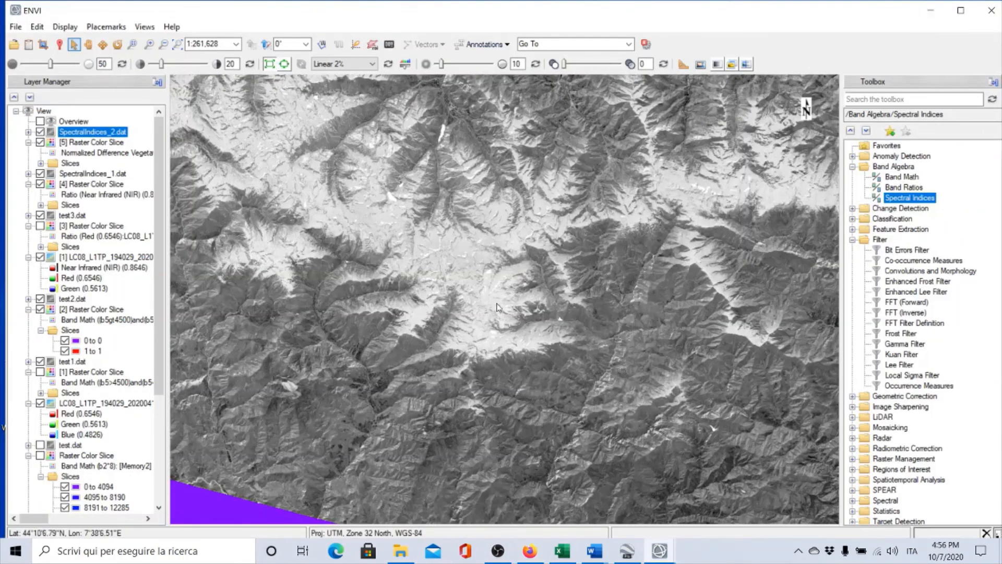
# Review the quick statistics of SpectralIndices_2.dat.
pyautogui.rightClick(66, 130)
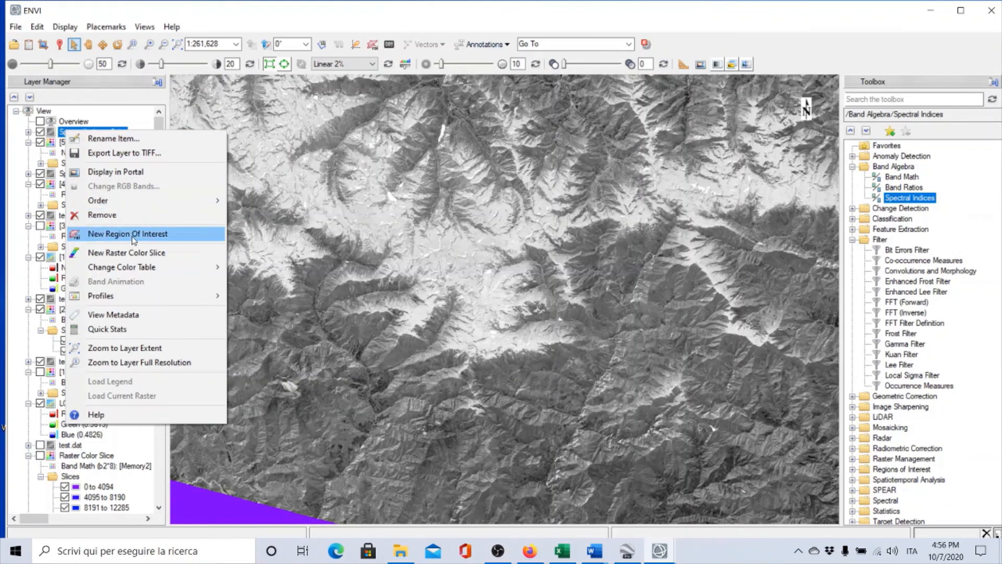
pyautogui.click(129, 330)
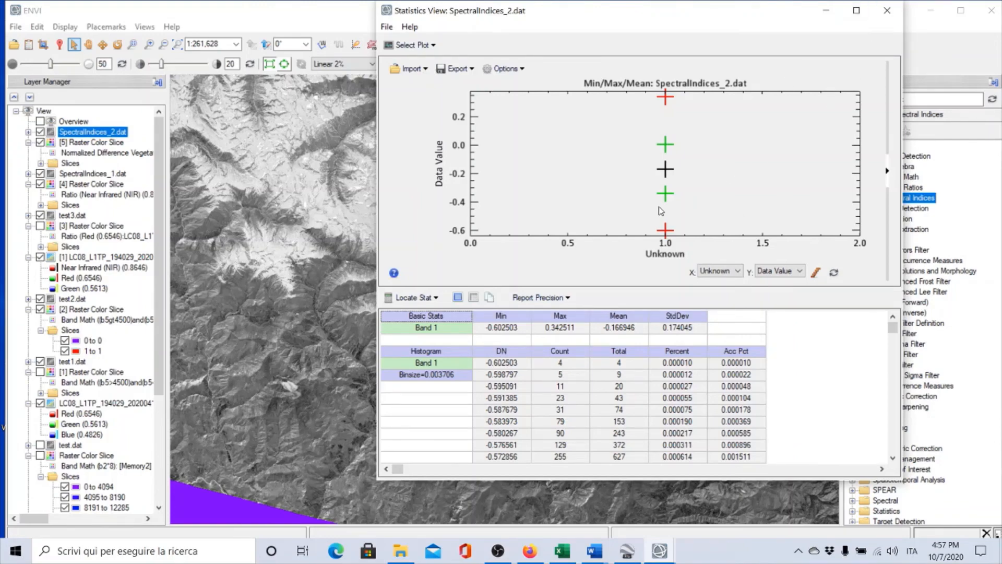
pyautogui.click(895, 12)
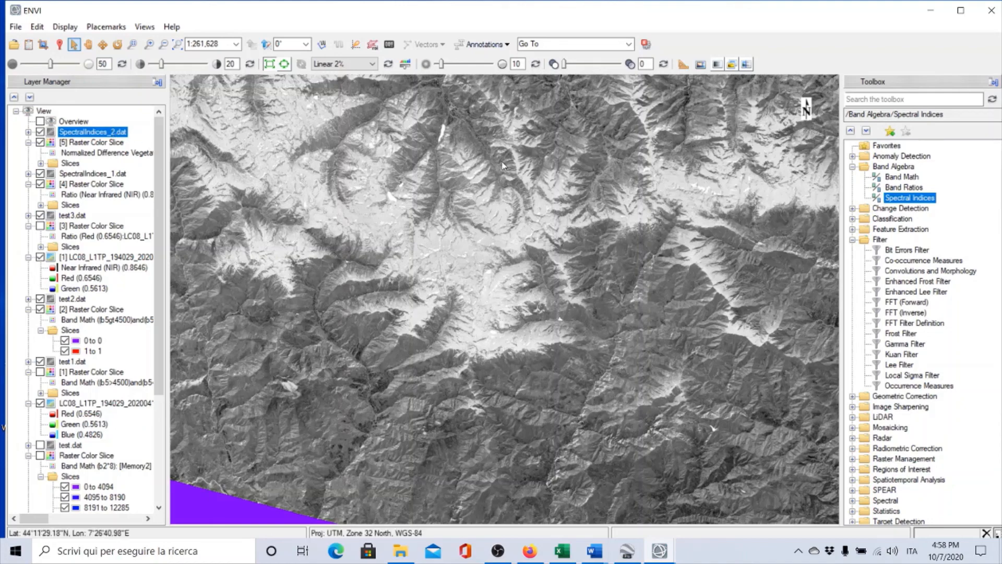
# Enter the Band Math expression b1 gt 0 and assign B1 to the Normalized Difference Snow Index band of SpectralIndices_2.dat.
pyautogui.click(889, 180)
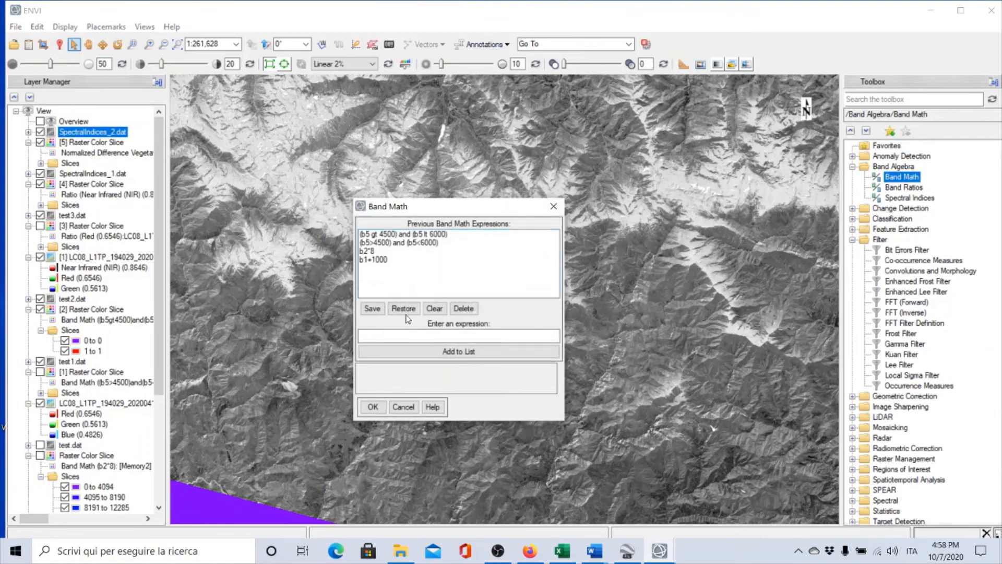
pyautogui.click(409, 335)
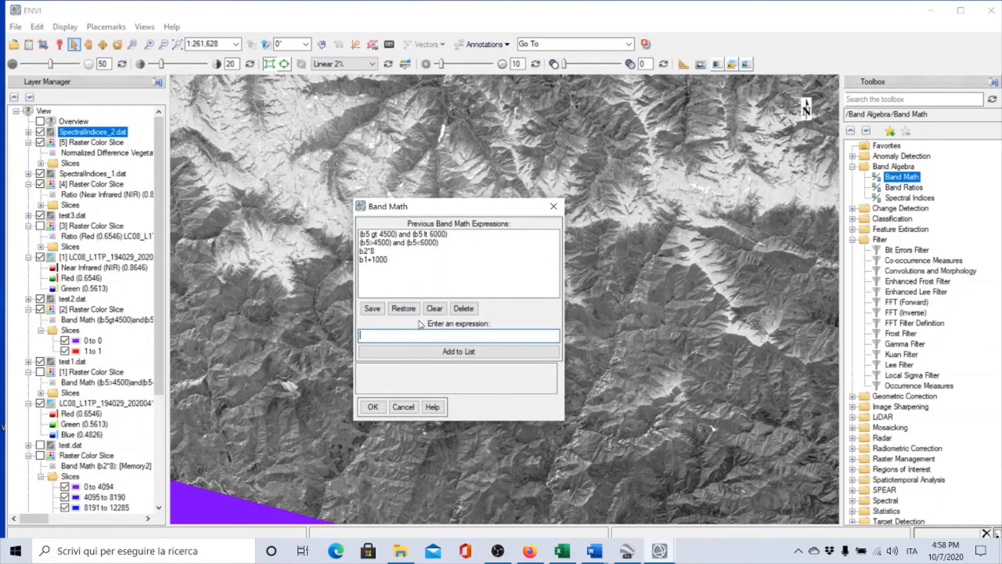
pyautogui.write('b1 gt 0')
pyautogui.click(373, 408)
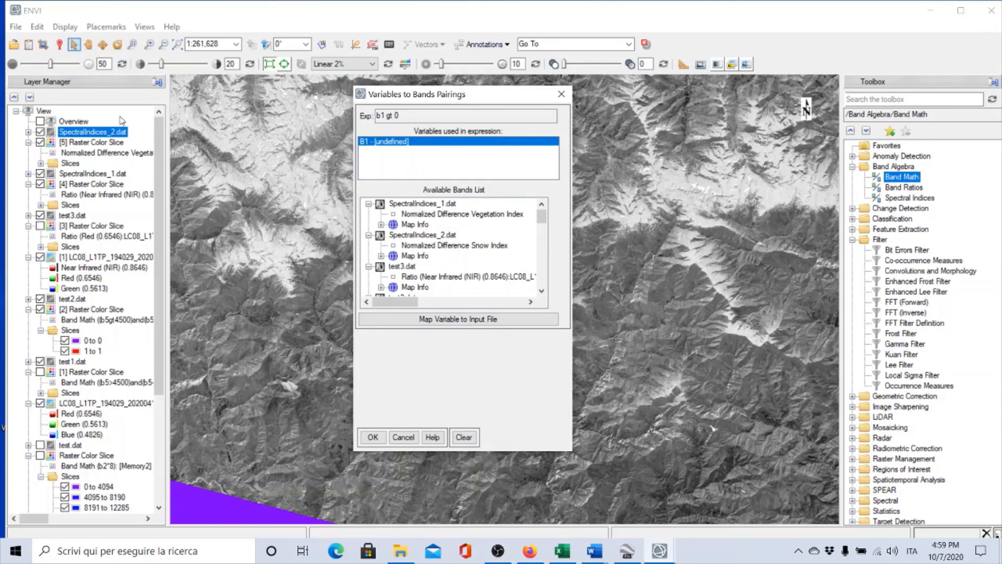
pyautogui.click(424, 215)
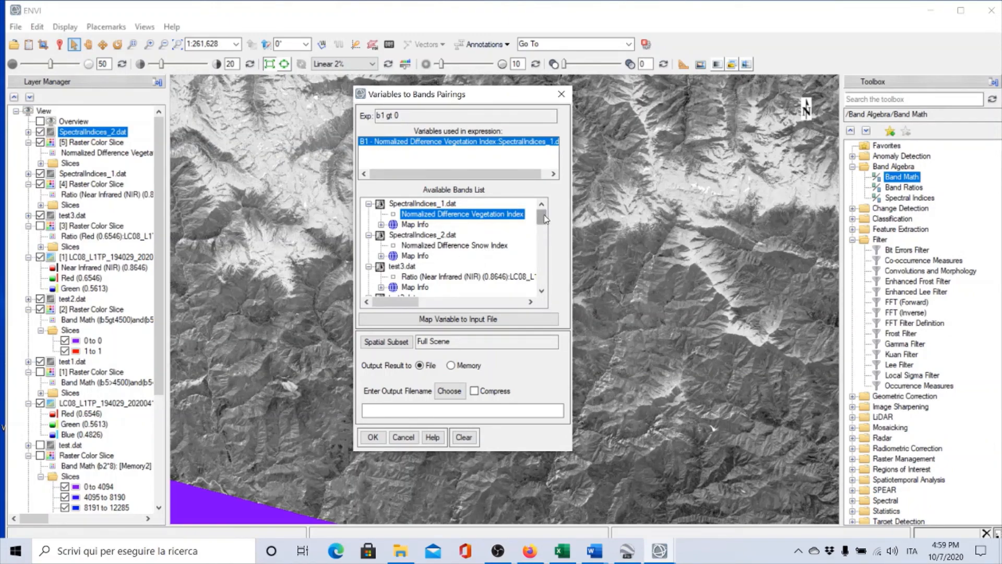
pyautogui.click(474, 246)
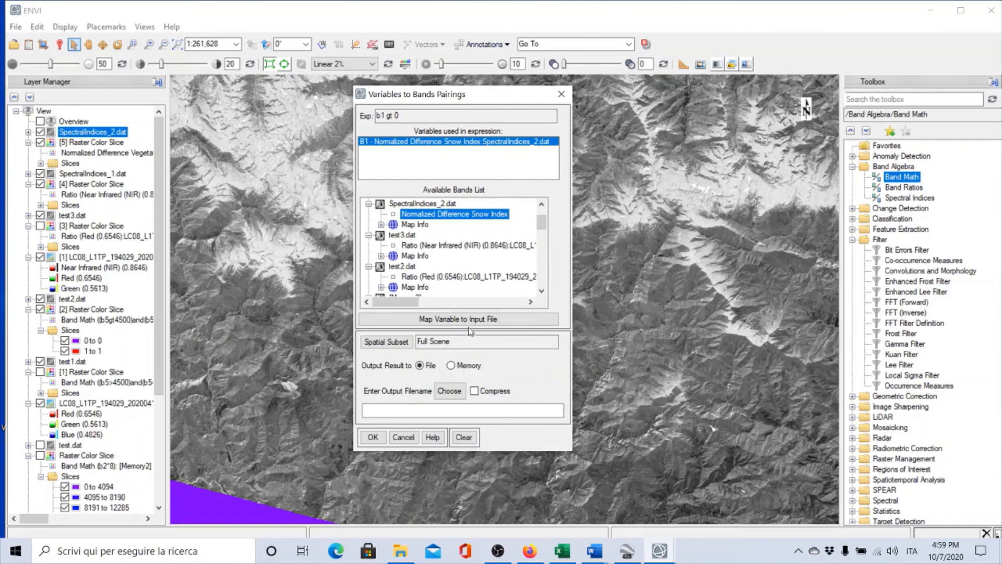
# Save the Band Math output as test4.dat in the Download folder and run the calculation.
pyautogui.click(449, 391)
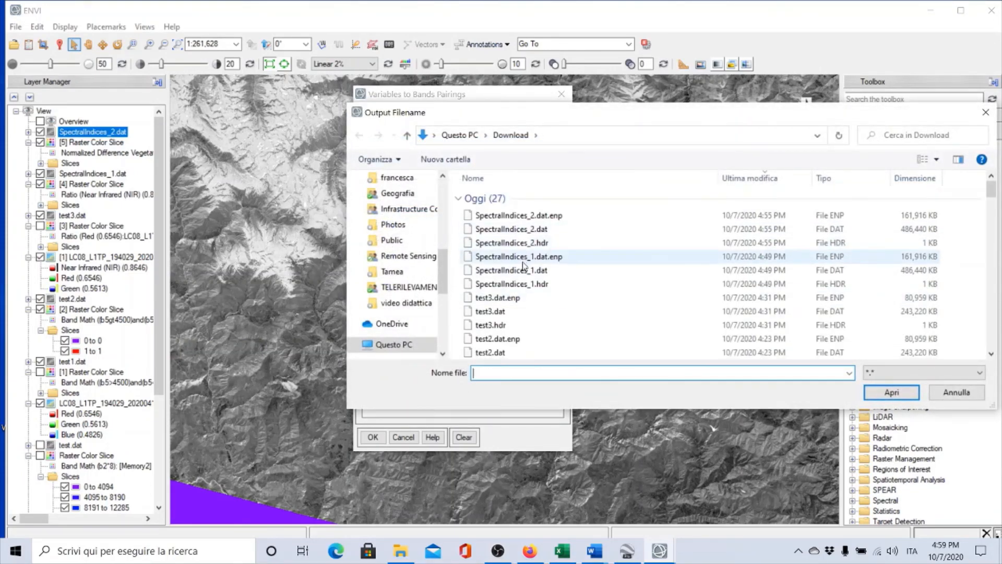
pyautogui.click(498, 312)
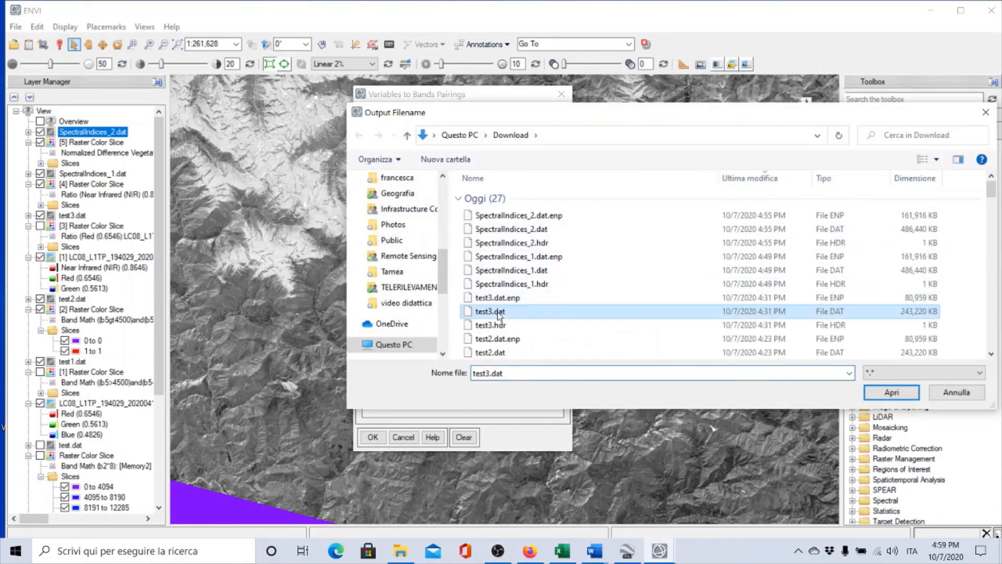
pyautogui.doubleClick(488, 373)
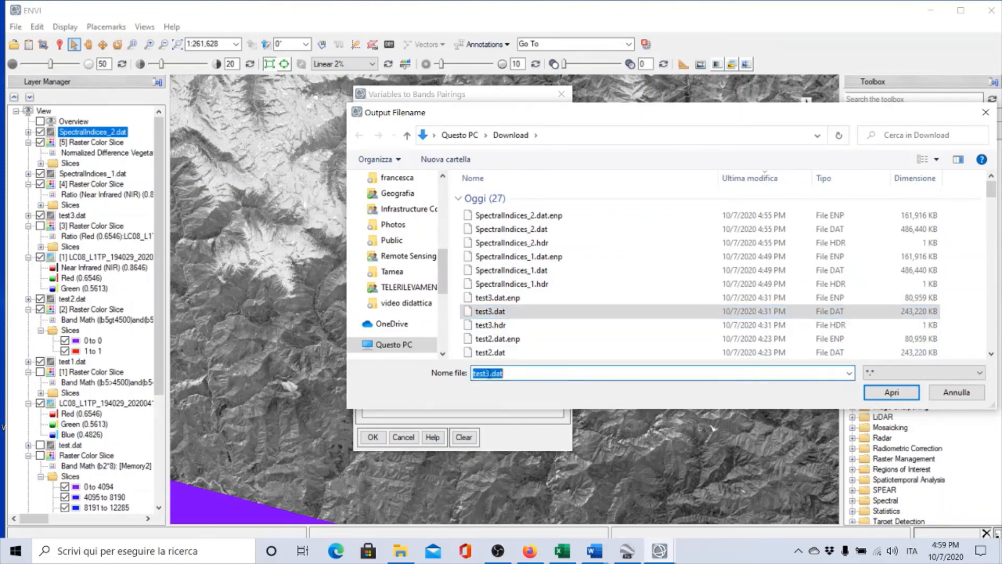
pyautogui.click(490, 373)
pyautogui.press('BackSpace')
pyautogui.write('4')
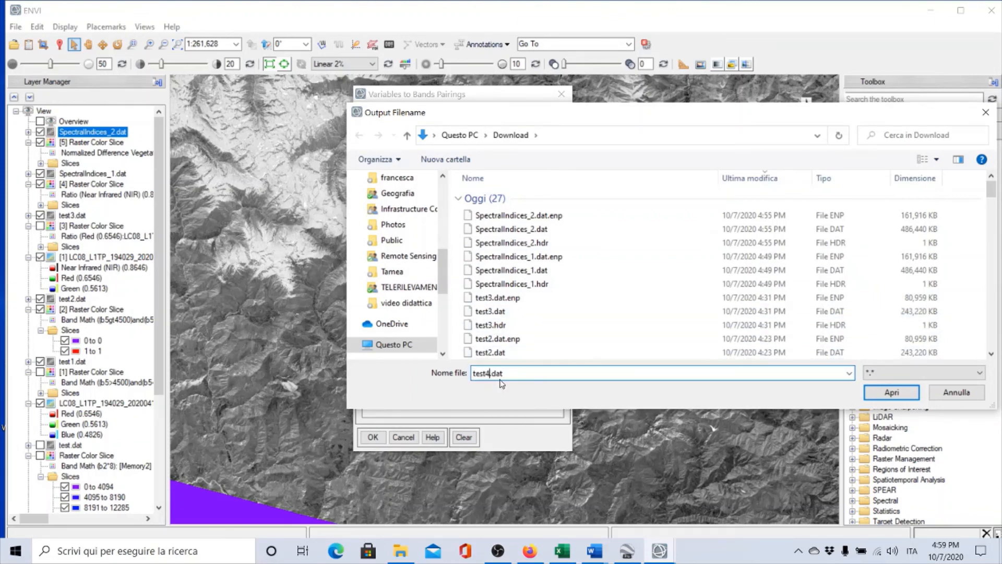
pyautogui.click(892, 392)
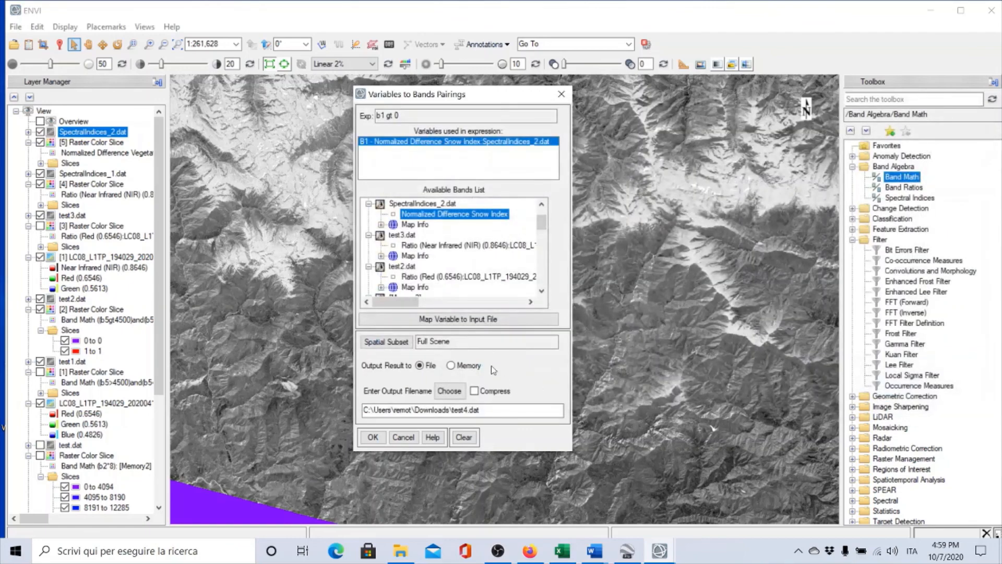
pyautogui.click(372, 437)
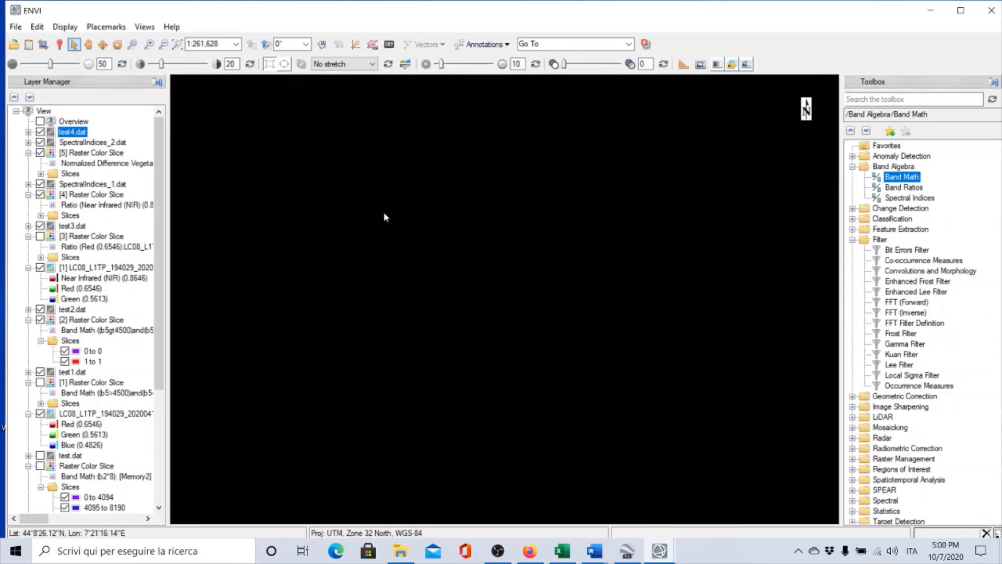
# Create a new raster color slice from the Band Math (b1gt0) band of test4.dat.
pyautogui.rightClick(77, 134)
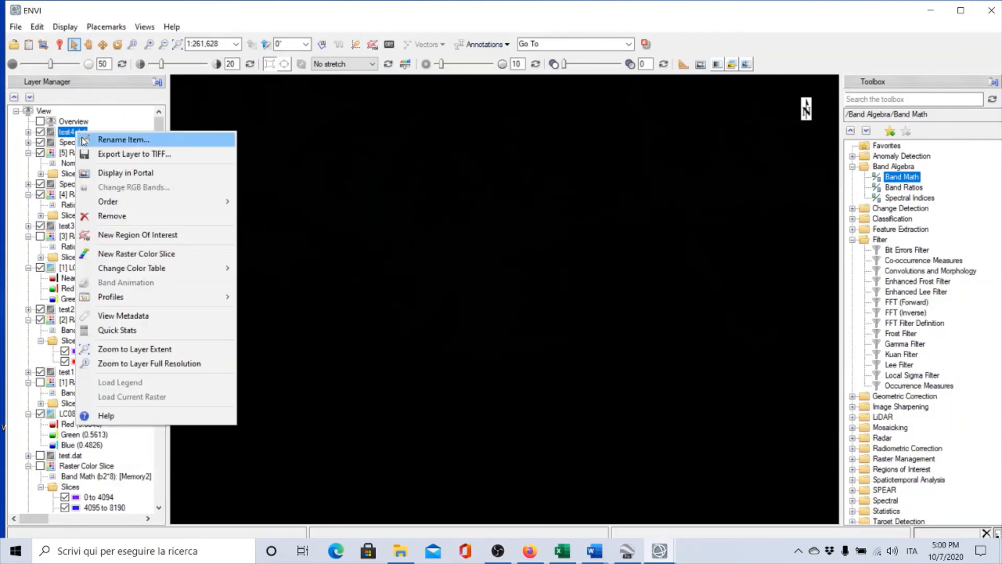
pyautogui.click(138, 254)
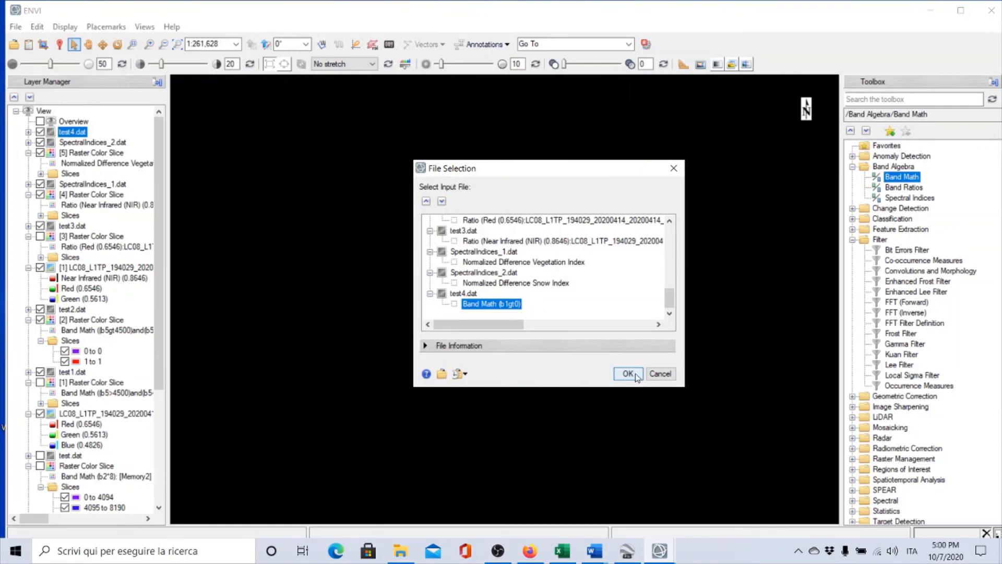
pyautogui.click(628, 374)
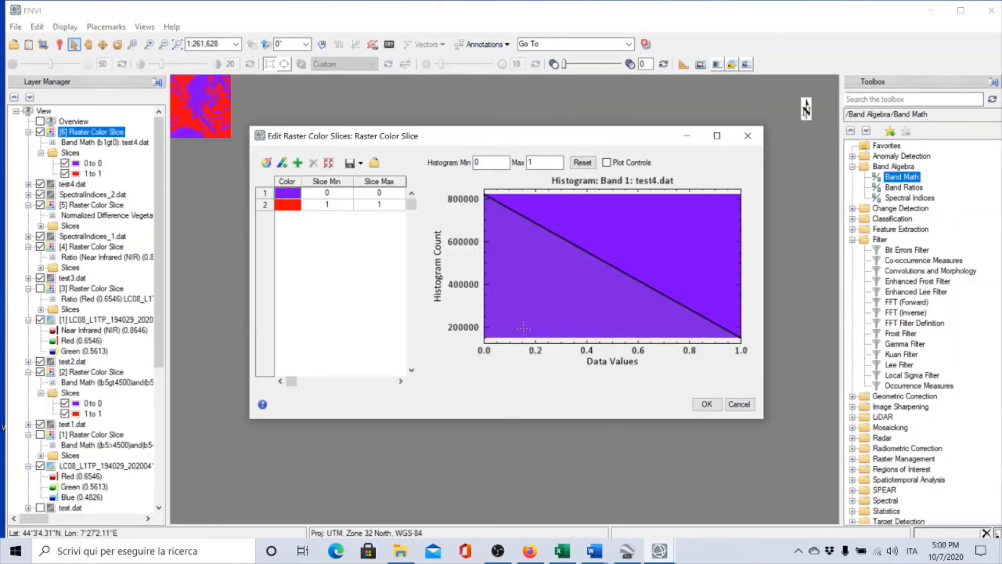
# Try to recolor the 0 slice brown and the 1 slice white, closing the slice editor without applying the colors.
pyautogui.click(293, 197)
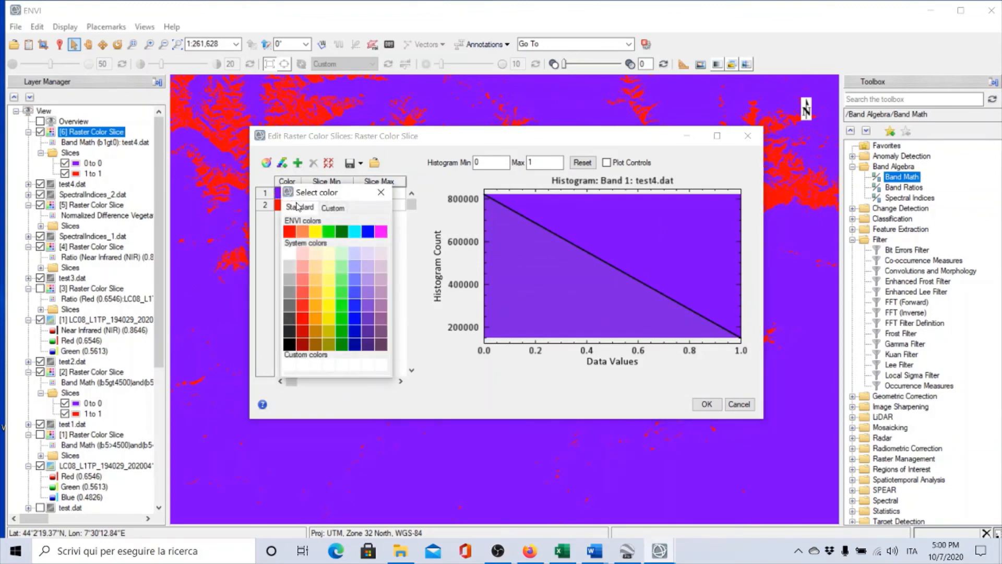
pyautogui.click(314, 344)
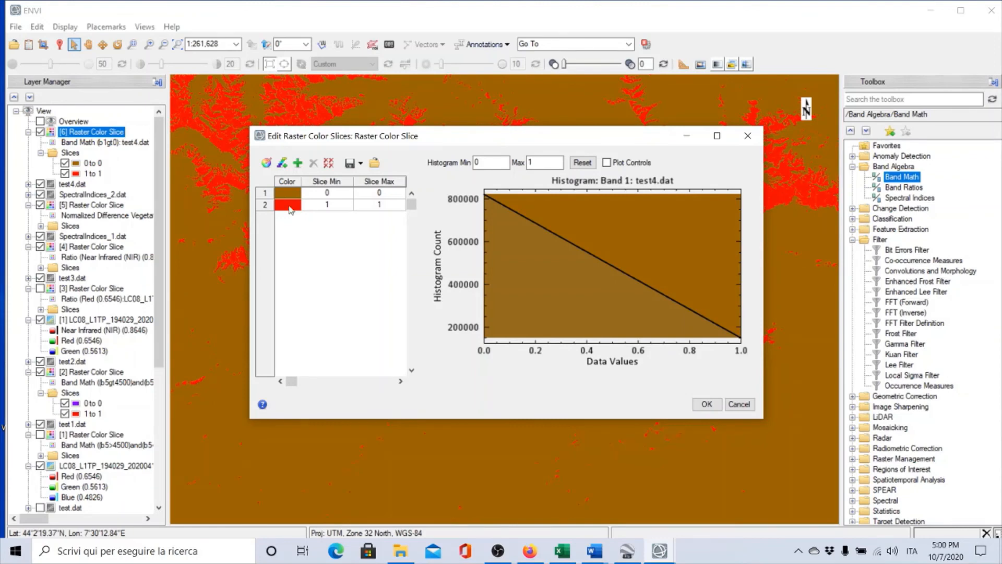
pyautogui.click(290, 207)
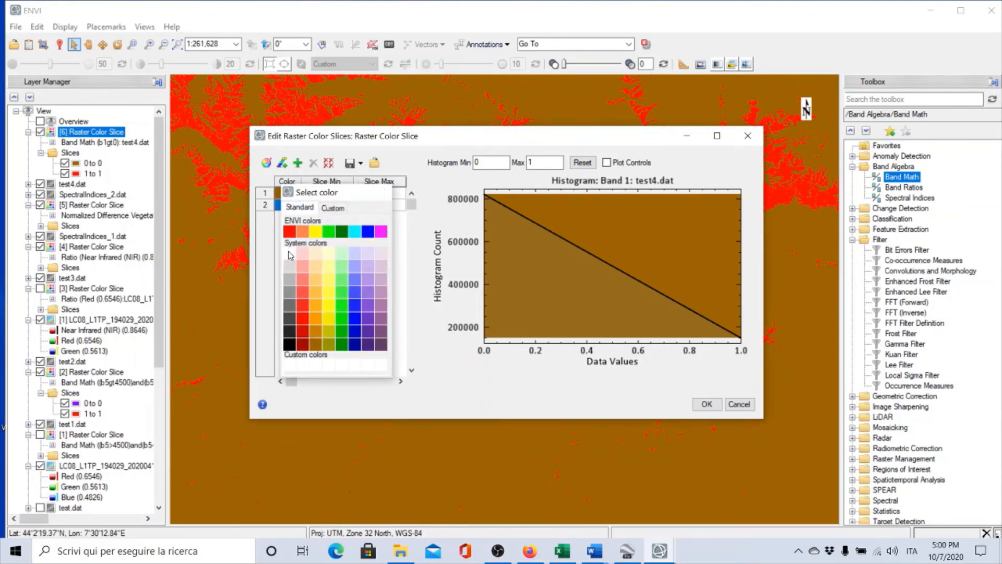
pyautogui.click(290, 256)
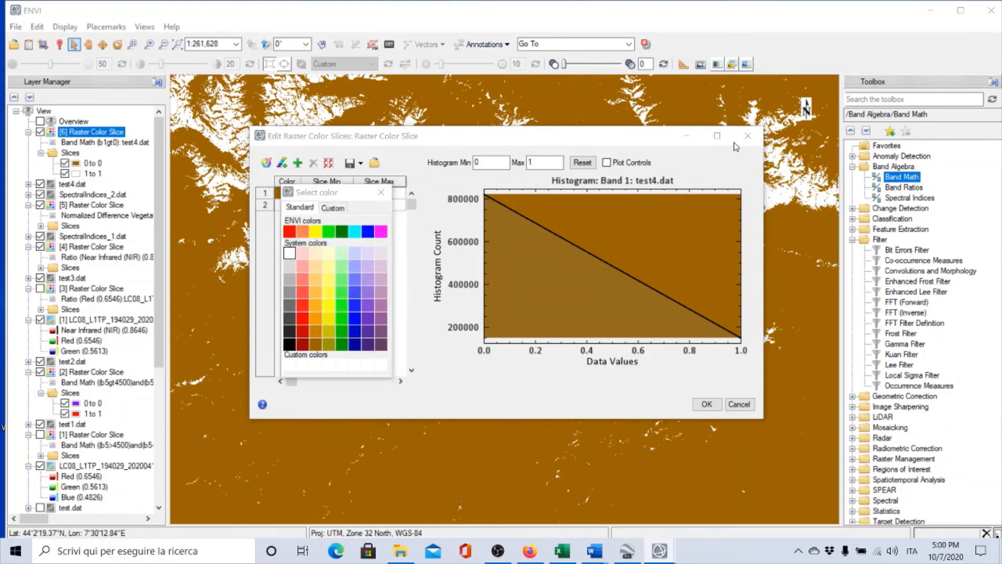
pyautogui.click(381, 193)
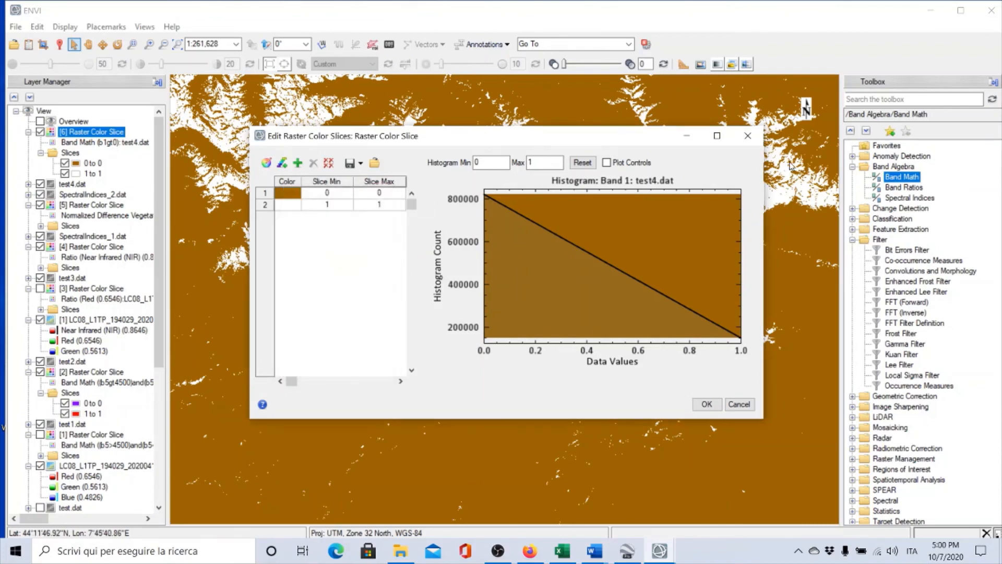
pyautogui.click(748, 136)
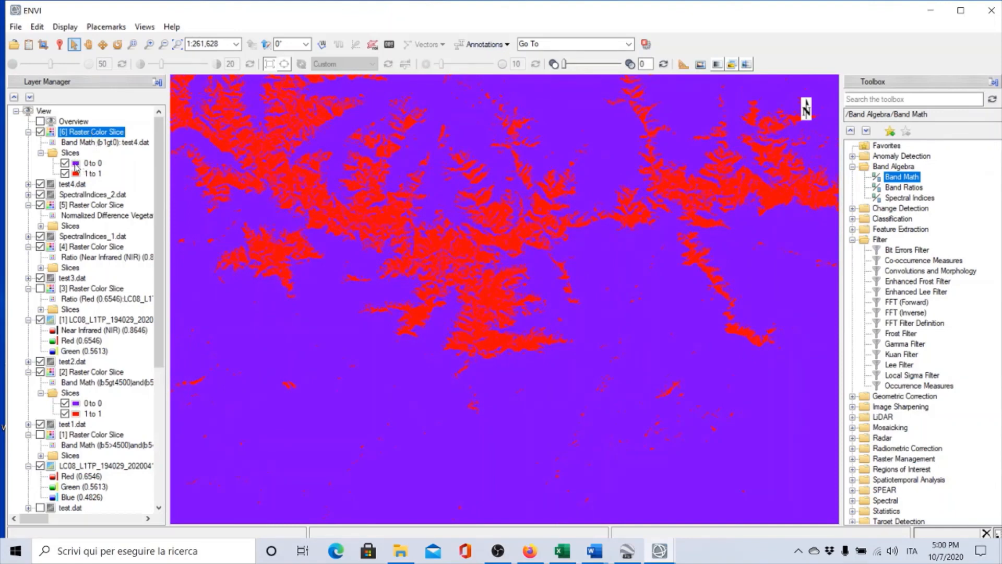
pyautogui.click(76, 166)
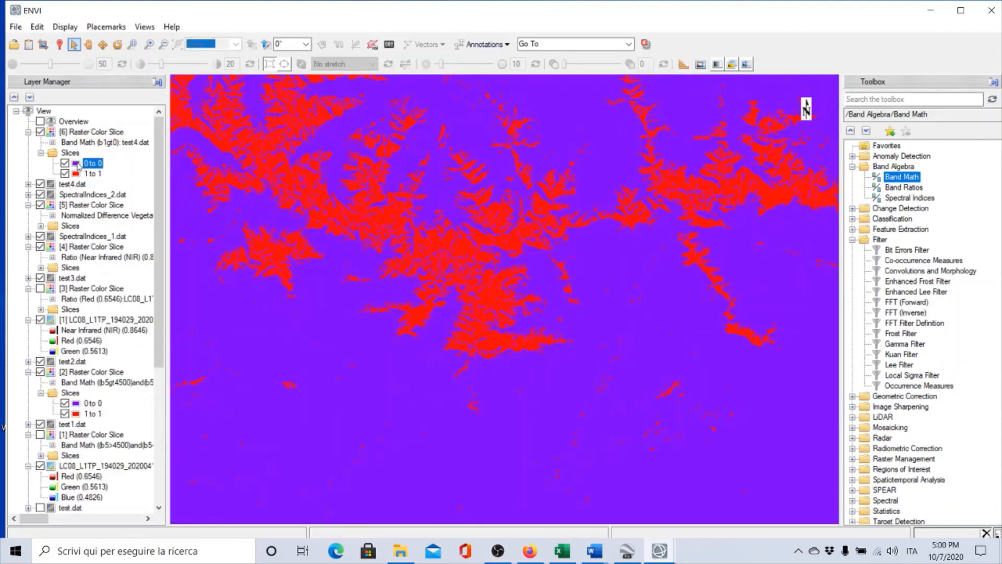
pyautogui.rightClick(79, 165)
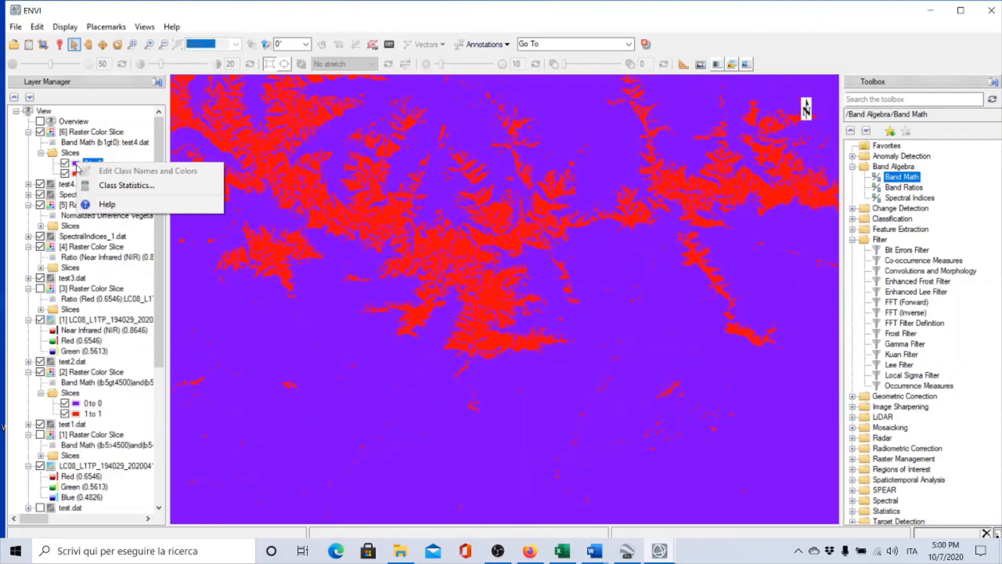
pyautogui.click(75, 166)
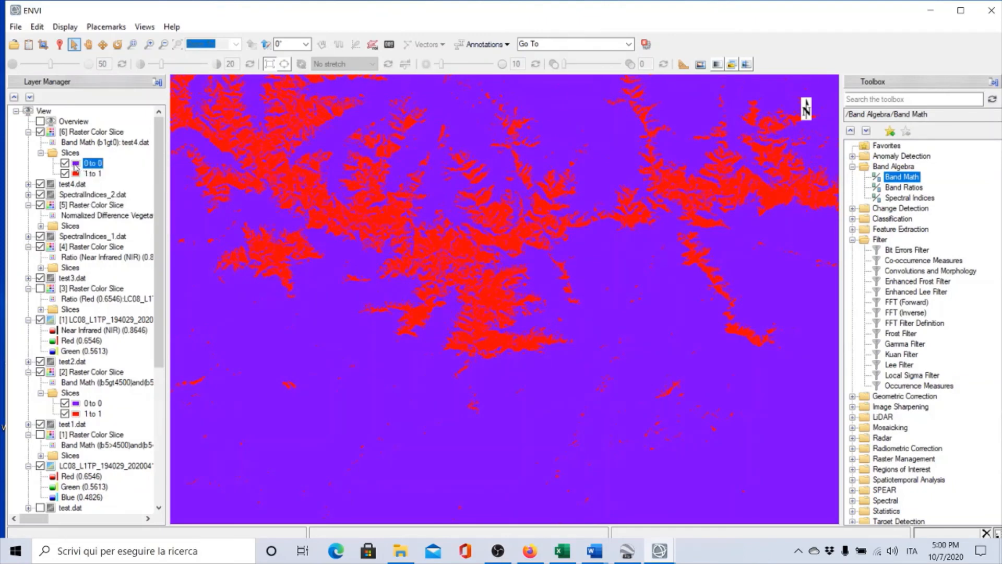
pyautogui.rightClick(76, 166)
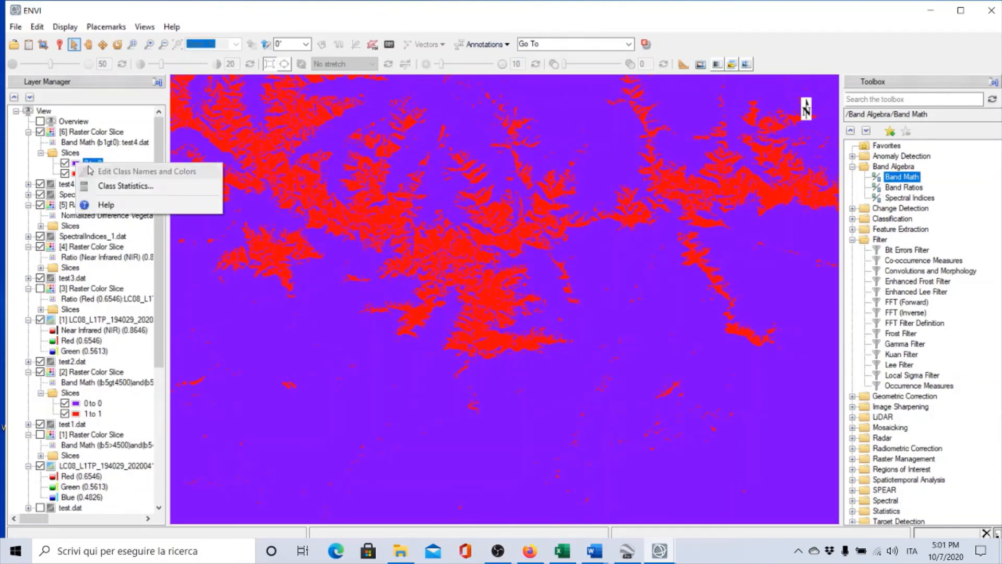
pyautogui.click(99, 188)
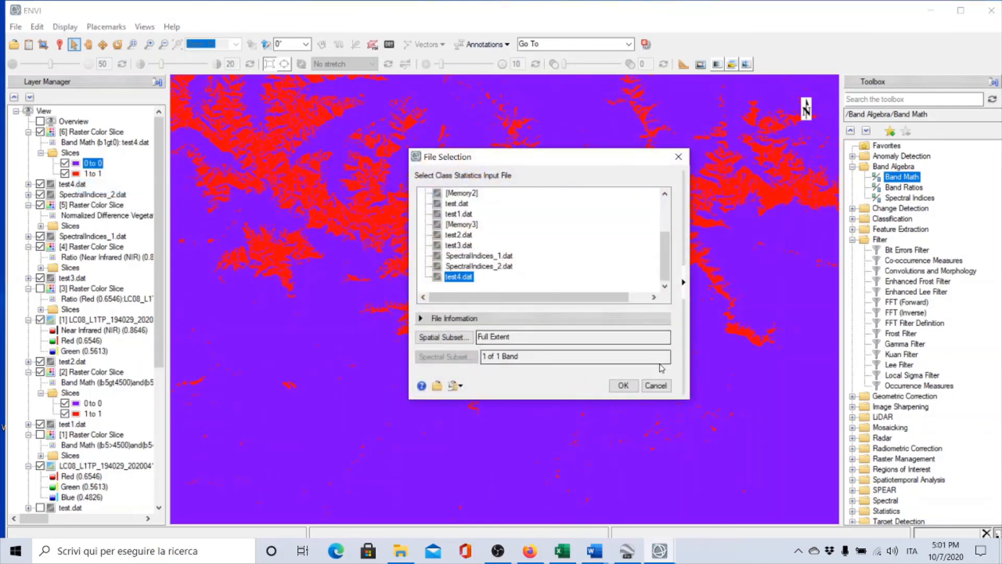
pyautogui.click(652, 386)
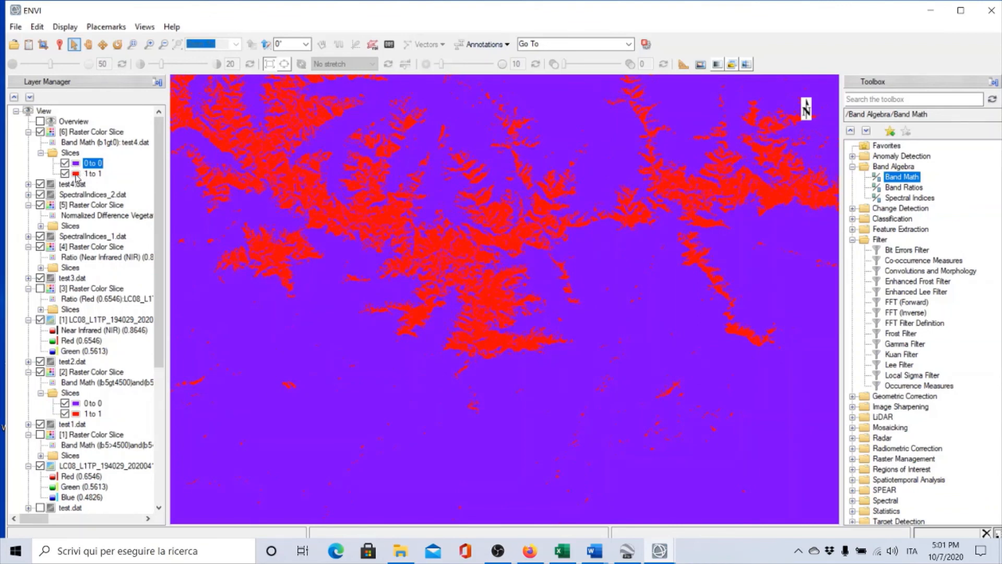
pyautogui.click(77, 176)
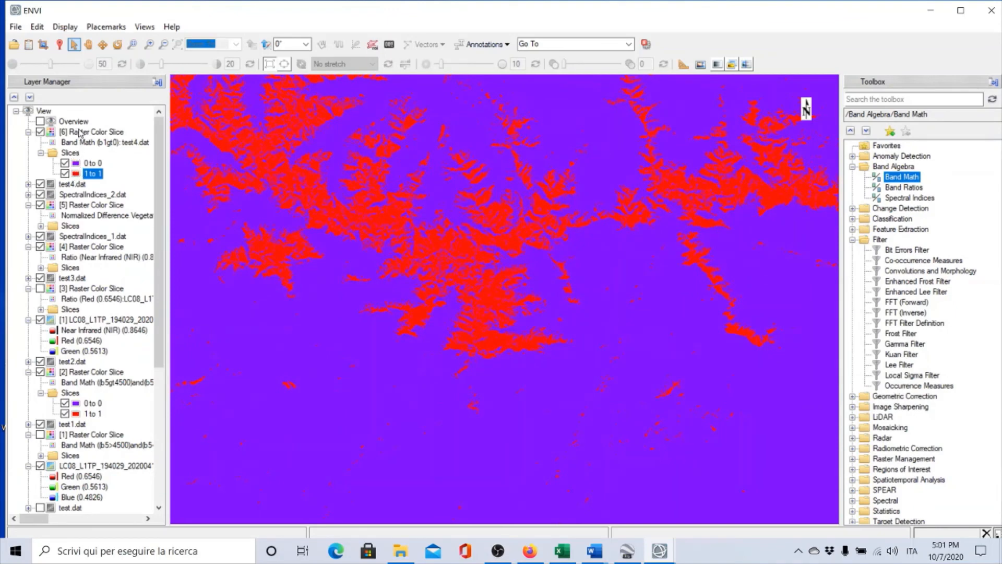
# Remove the existing test4.dat raster color slice and create a new one from its Band Math (b1gt0) band.
pyautogui.rightClick(76, 132)
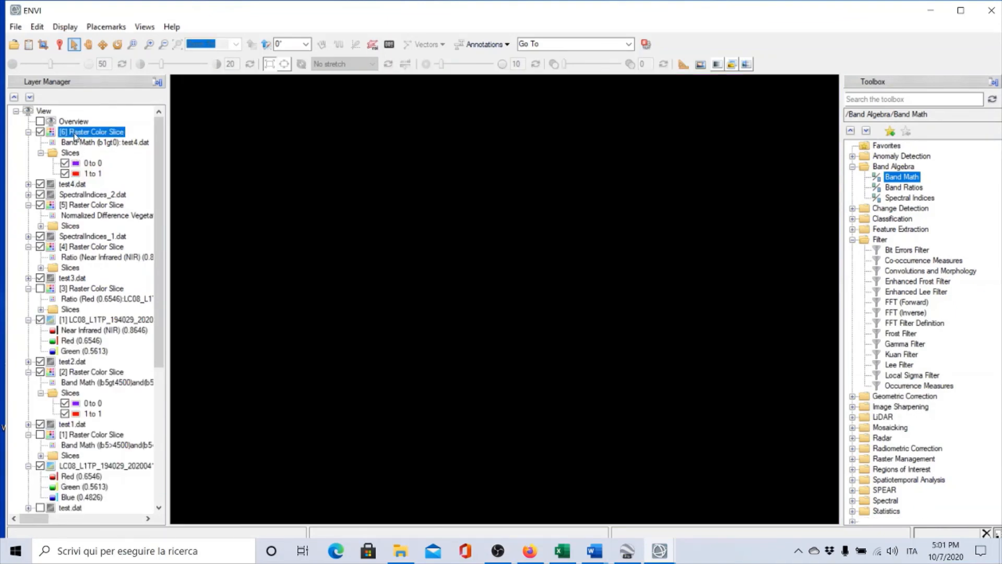
pyautogui.click(105, 220)
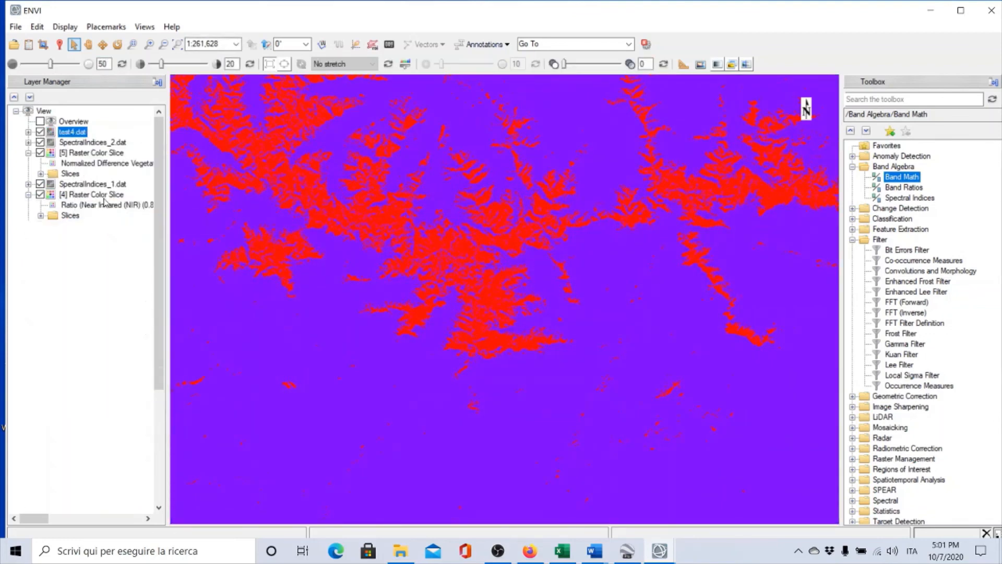
pyautogui.rightClick(72, 136)
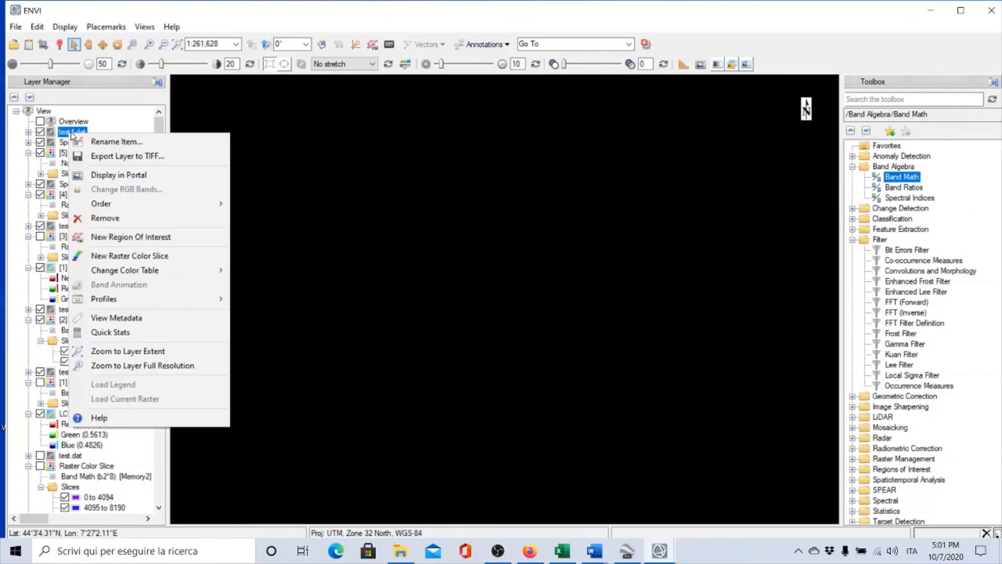
pyautogui.click(127, 256)
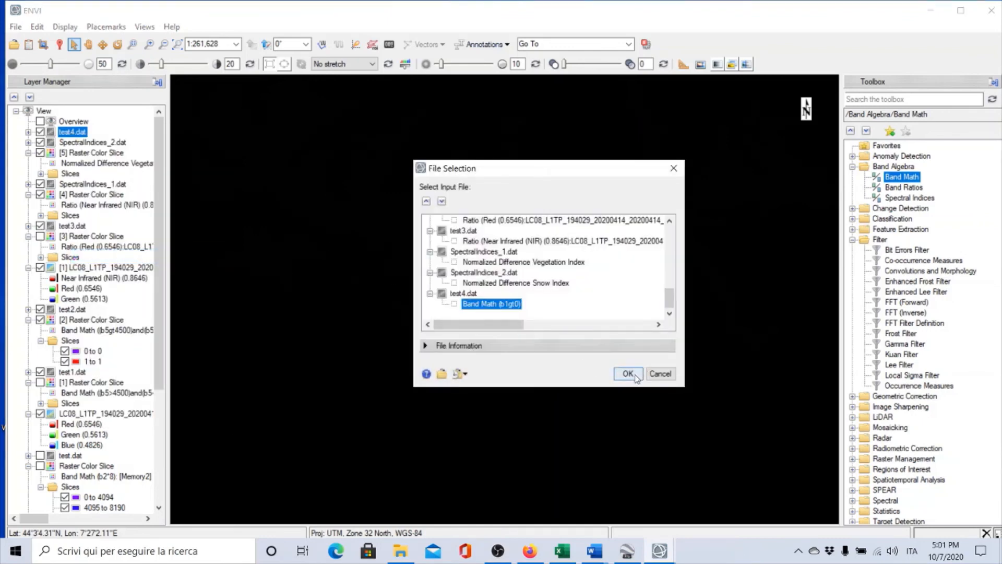
pyautogui.click(635, 375)
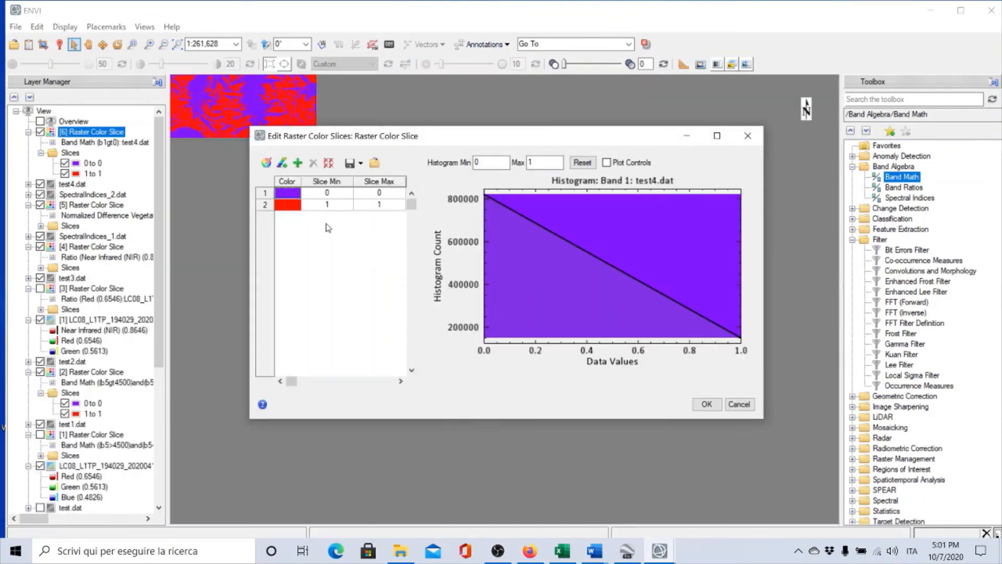
# Recolor the 0 slice brown and the 1 slice white in the new raster color slice.
pyautogui.click(286, 194)
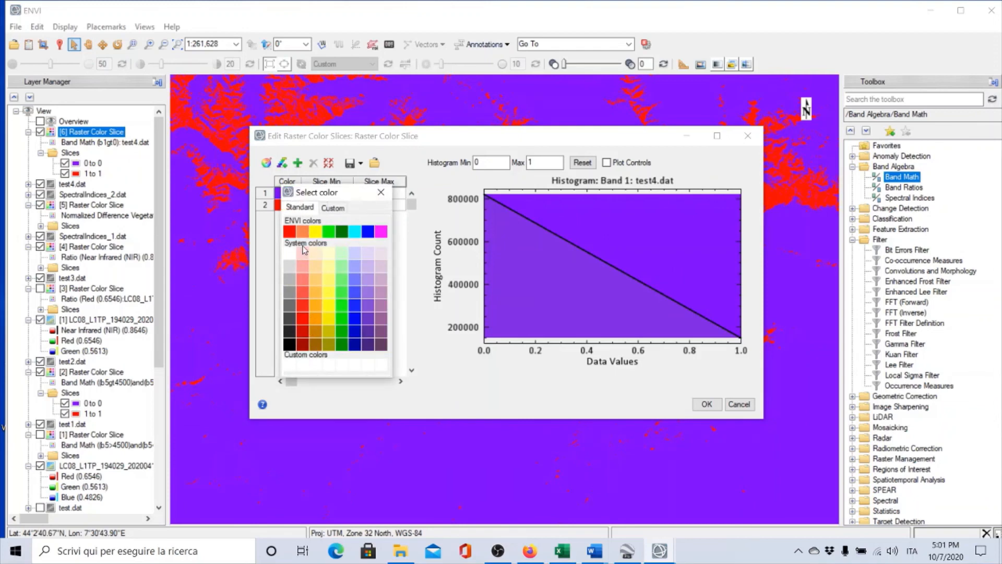
pyautogui.click(316, 344)
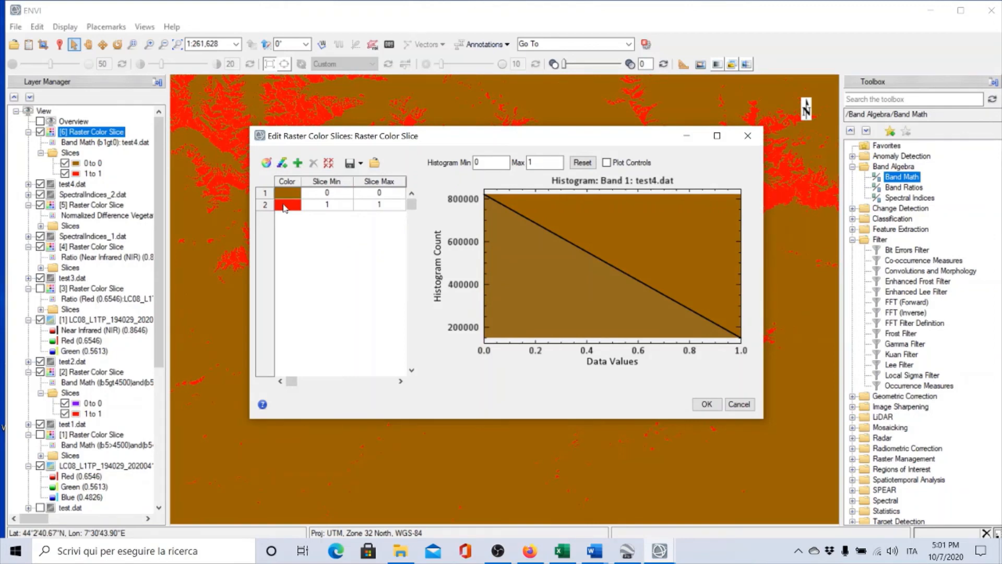
pyautogui.click(284, 206)
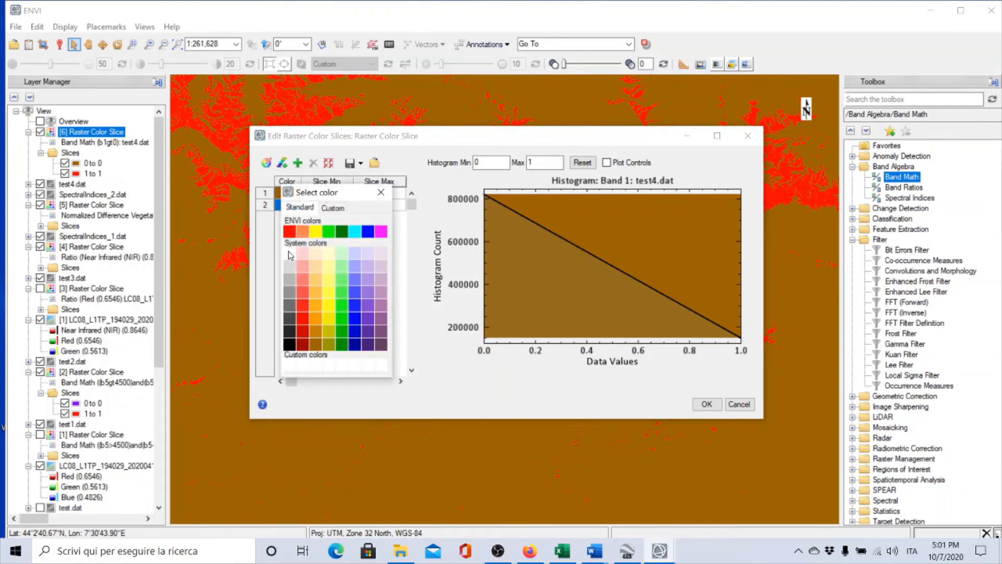
pyautogui.click(290, 250)
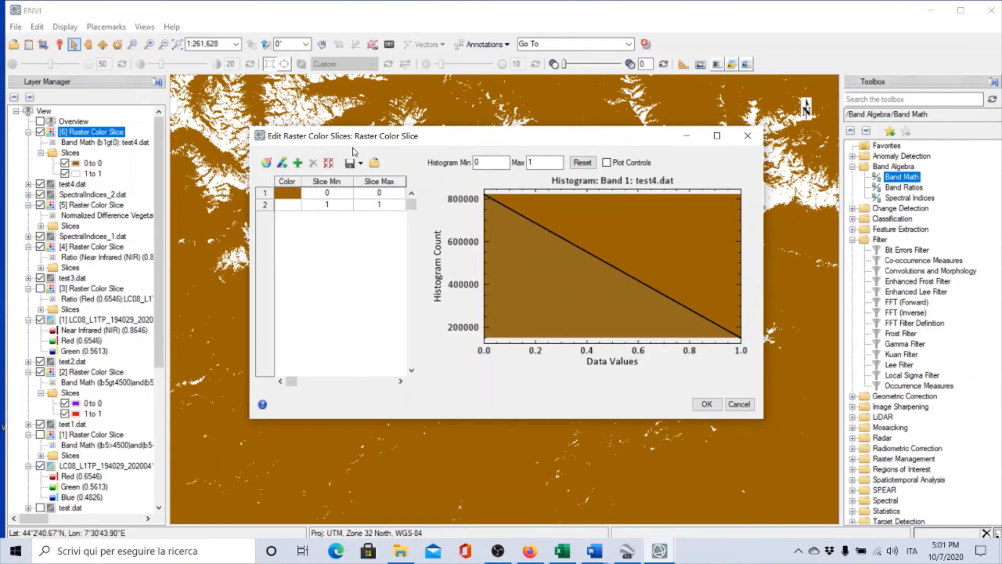
# Examine the snow mask over the whole scene, comparing the white areas in the mountains, along the rivers and over the sea.
pyautogui.moveTo(289, 136); pyautogui.dragTo(791, 231)
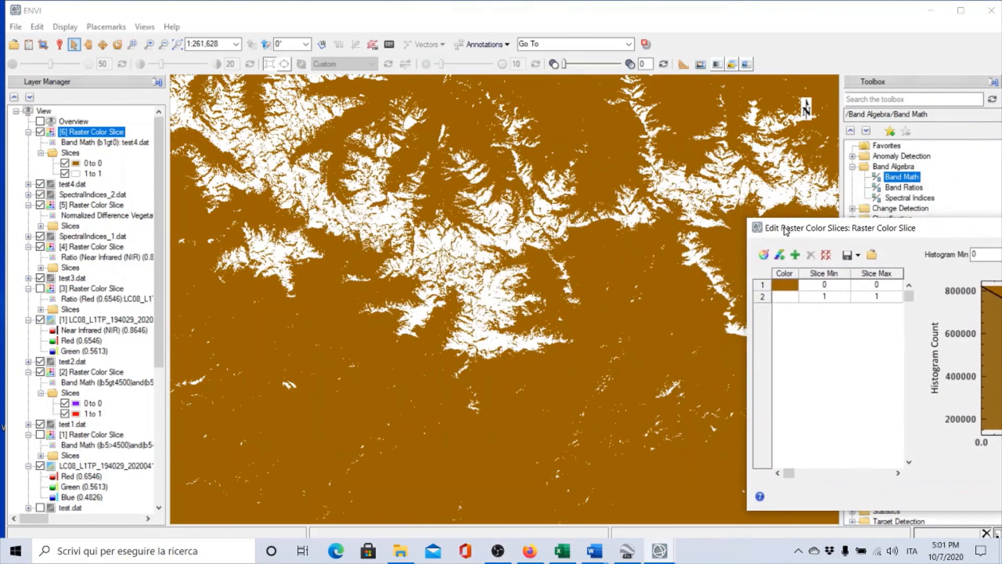
pyautogui.scroll(-3, 478, 255)
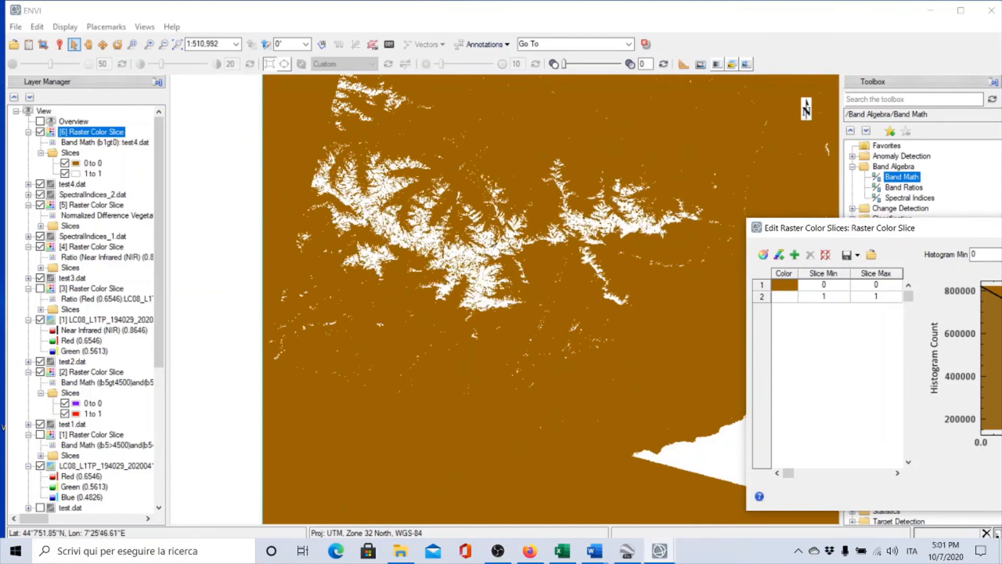
pyautogui.scroll(-2, 501, 246)
pyautogui.scroll(-2, 530, 239)
pyautogui.scroll(-1, 530, 238)
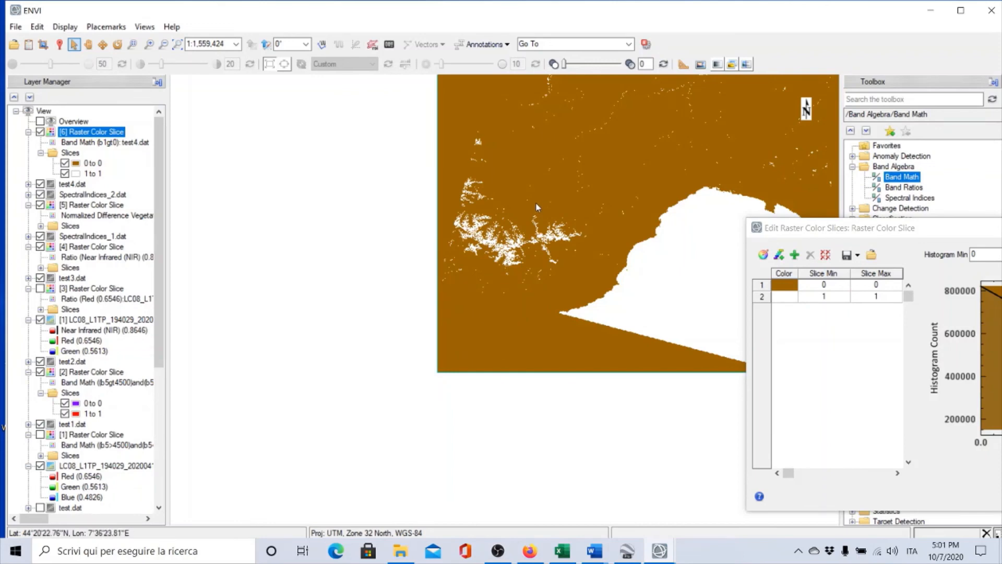
pyautogui.click(88, 45)
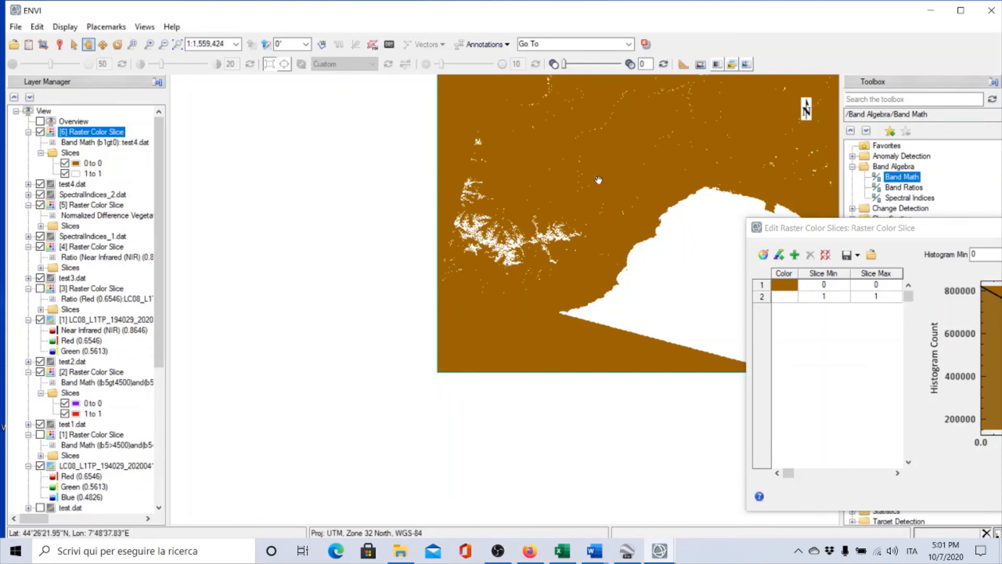
pyautogui.moveTo(652, 78); pyautogui.dragTo(445, 191)
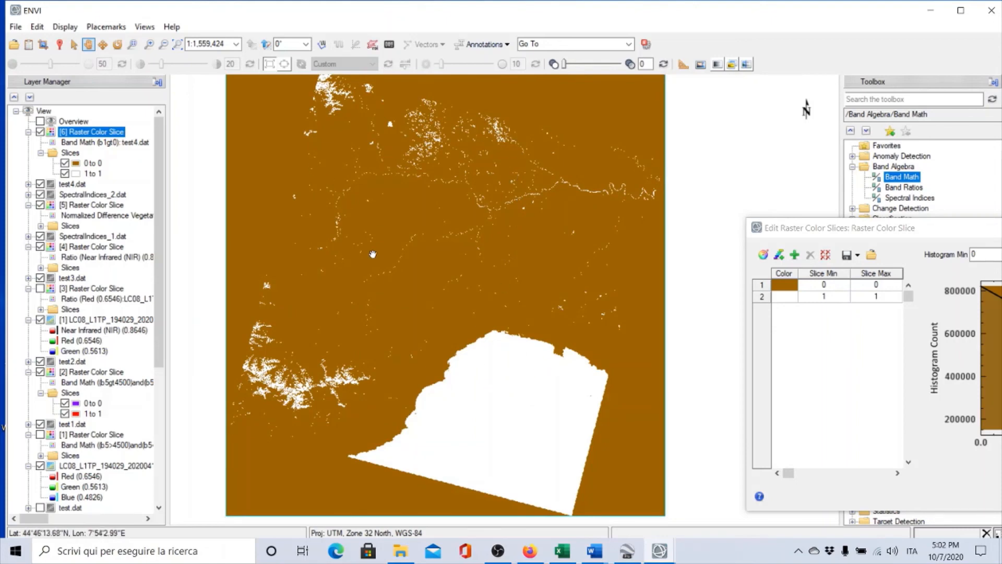
pyautogui.scroll(2, 399, 267)
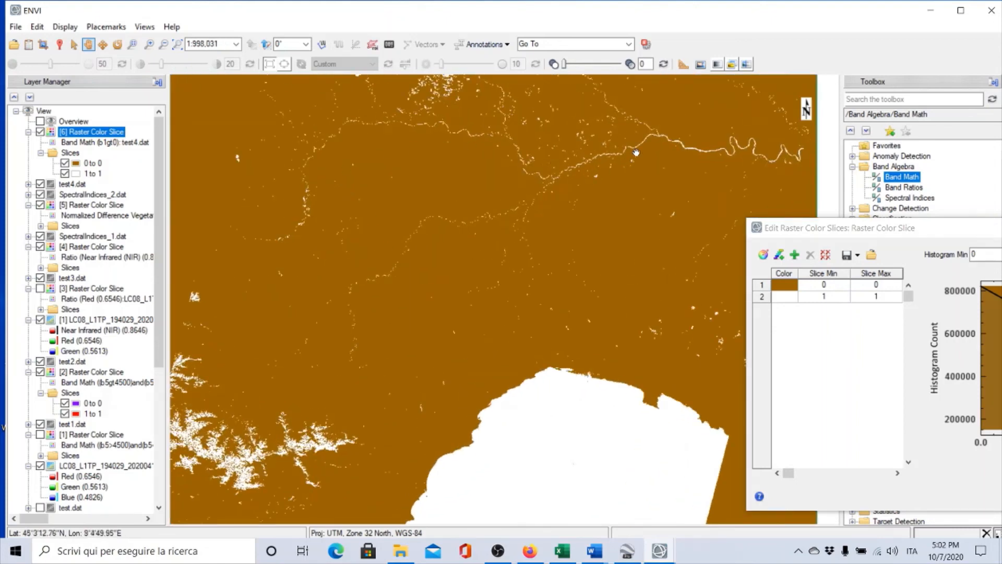
pyautogui.scroll(-2, 503, 262)
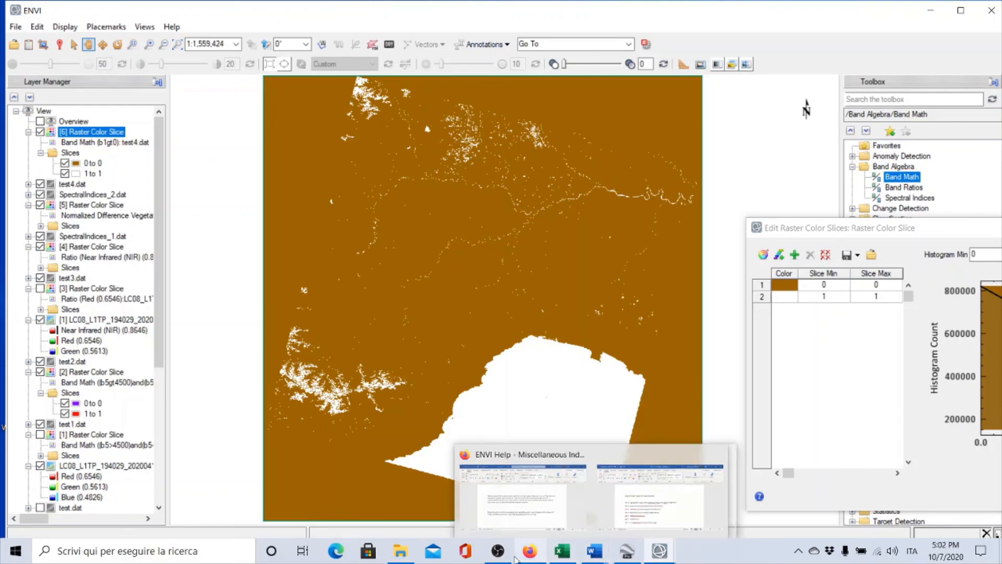
pyautogui.moveTo(502, 556)
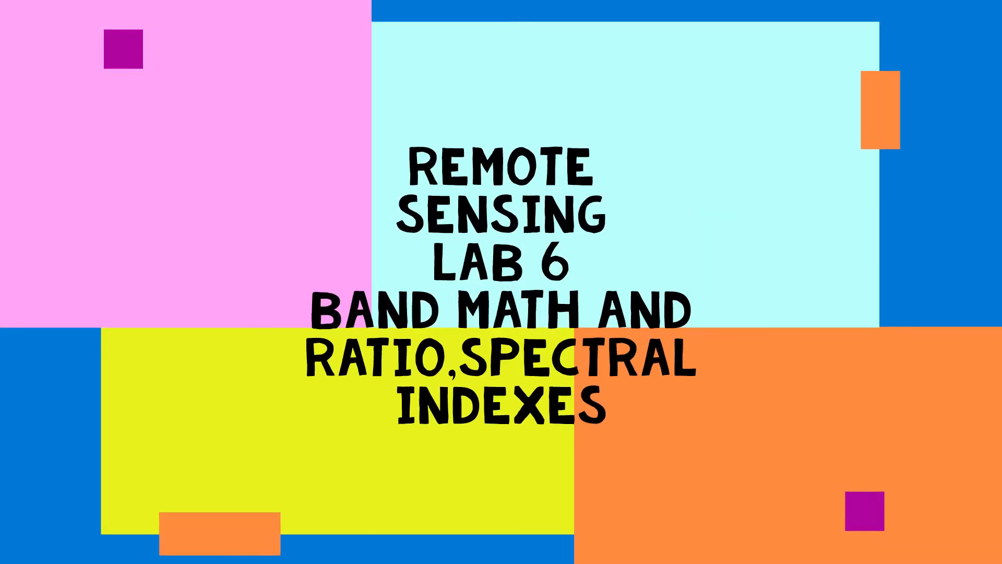